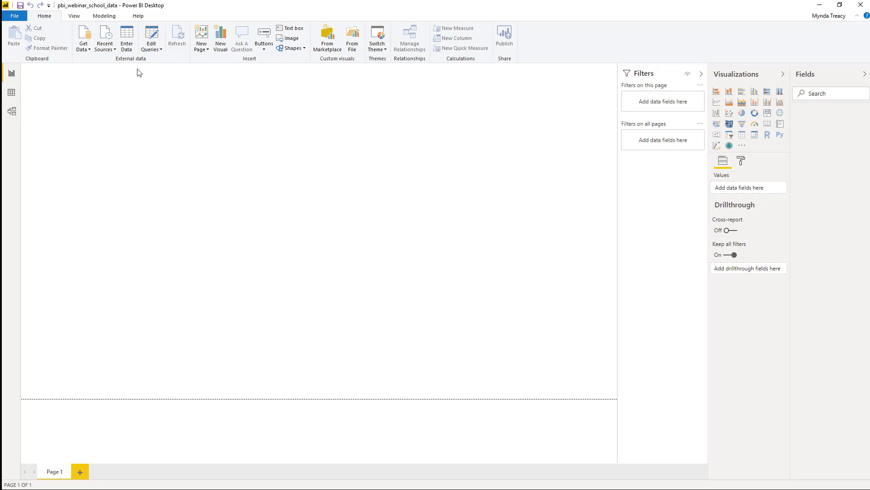
- Open the complete list of data sources and browse the available connectors from start to end
{"action": "left_click", "coordinate": [91, 49]}
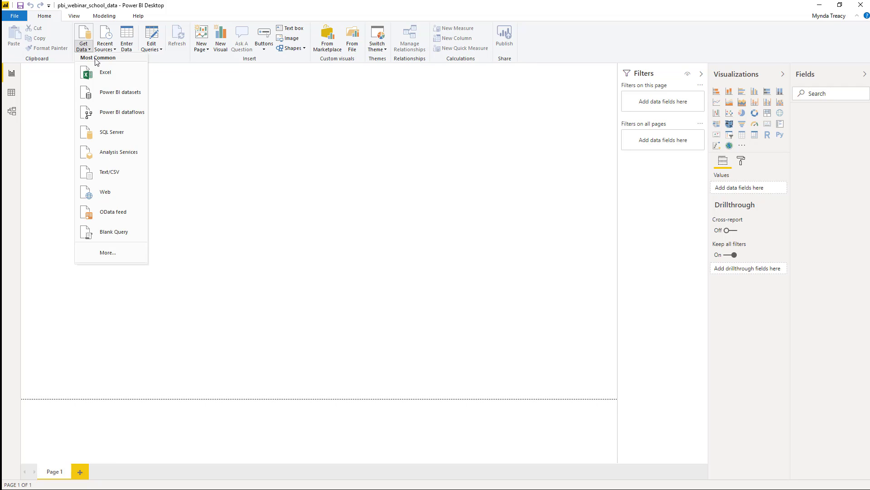
{"action": "left_click", "coordinate": [117, 253]}
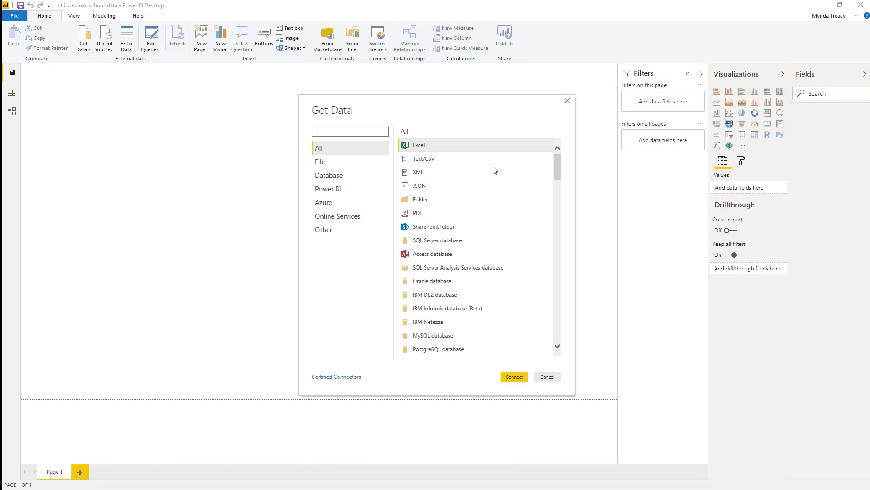
{"action": "left_click_drag", "start_coordinate": [557, 165], "coordinate": [557, 181]}
{"action": "scroll", "coordinate": [557, 181], "scroll_direction": "down", "scroll_amount": 4}
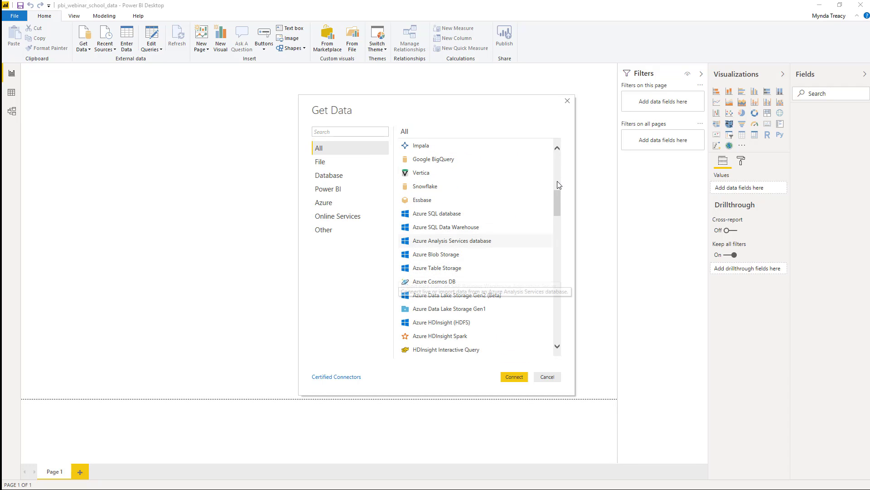
{"action": "scroll", "coordinate": [558, 181], "scroll_direction": "down", "scroll_amount": 3}
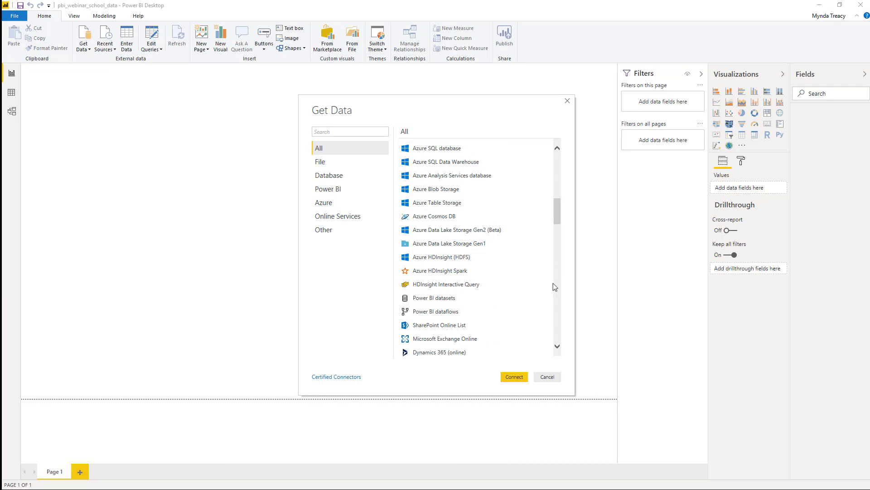
{"action": "scroll", "coordinate": [555, 303], "scroll_direction": "down", "scroll_amount": 9}
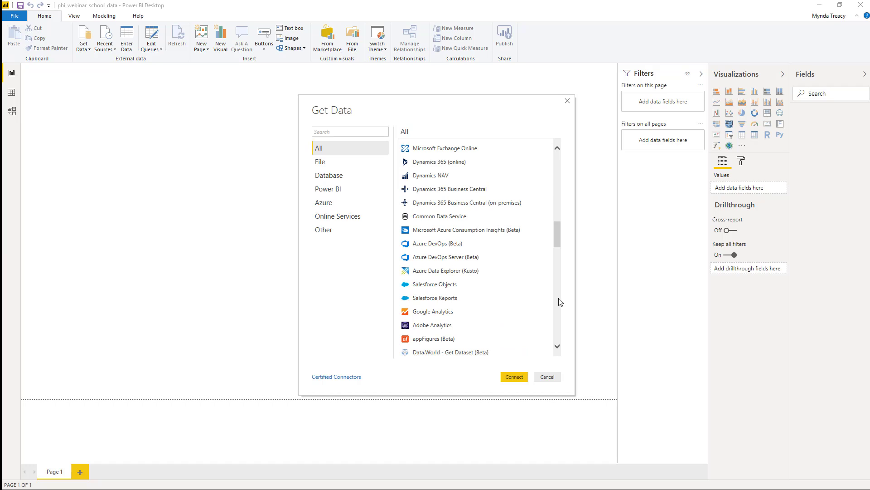
{"action": "scroll", "coordinate": [561, 301], "scroll_direction": "down", "scroll_amount": 9}
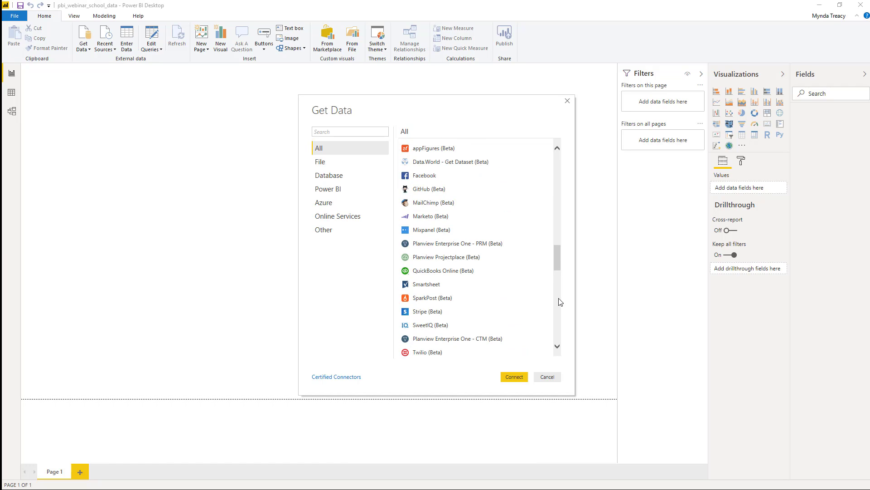
{"action": "scroll", "coordinate": [561, 303], "scroll_direction": "down", "scroll_amount": 5}
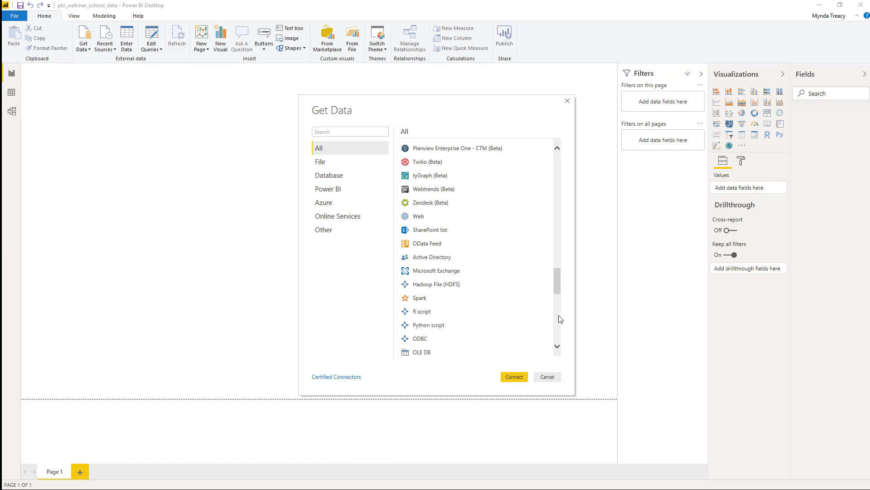
{"action": "scroll", "coordinate": [558, 327], "scroll_direction": "down", "scroll_amount": 5}
{"action": "scroll", "coordinate": [556, 332], "scroll_direction": "down", "scroll_amount": 5}
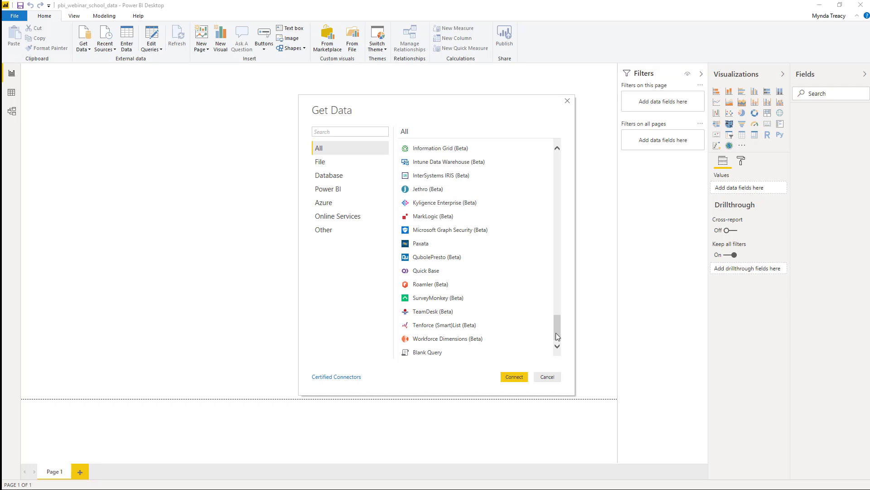
{"action": "scroll", "coordinate": [559, 339], "scroll_direction": "down", "scroll_amount": 1}
{"action": "left_click_drag", "start_coordinate": [559, 340], "coordinate": [556, 314]}
- Search the data sources for "share" and start a connection with the SharePoint folder connector
{"action": "left_click", "coordinate": [367, 131]}
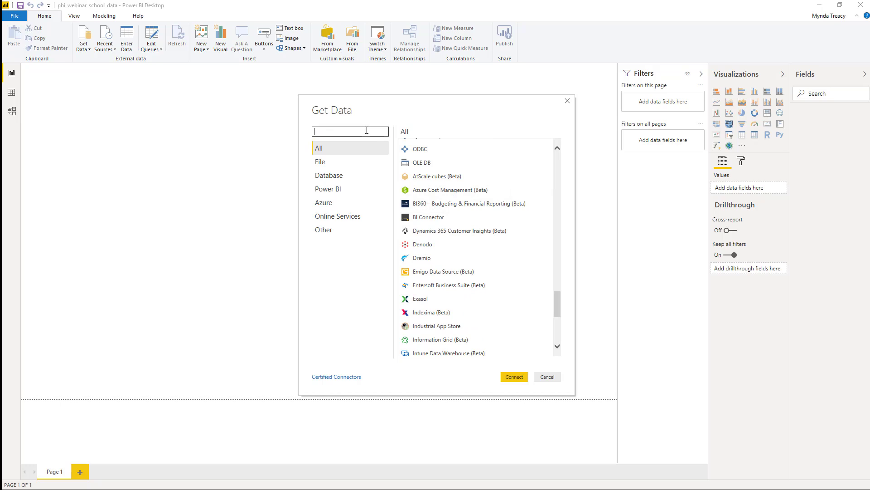
{"action": "type", "text": "share"}
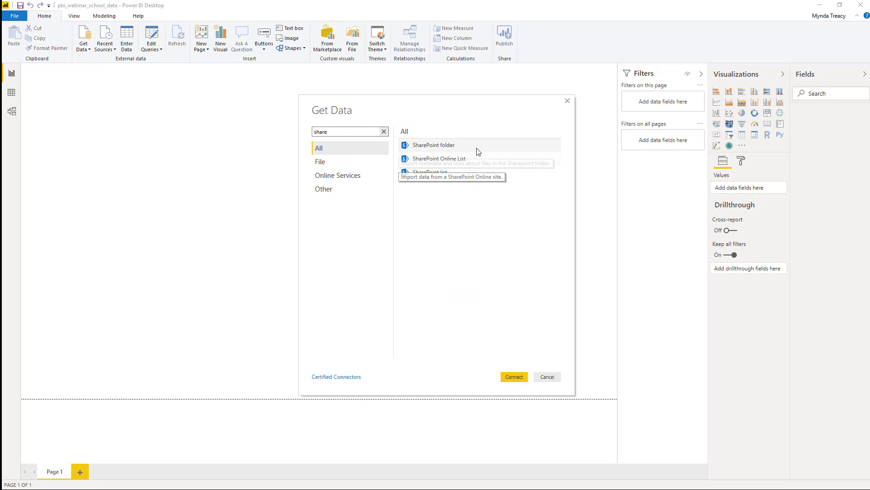
{"action": "left_click", "coordinate": [521, 377]}
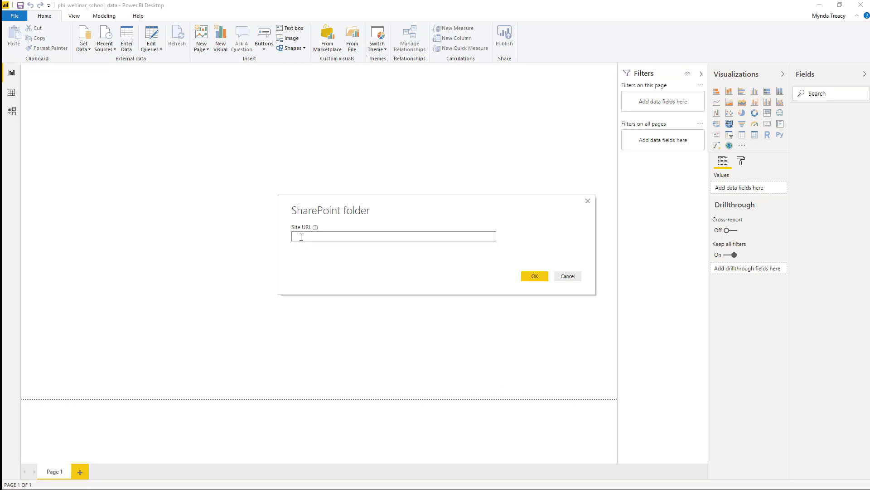
{"action": "type", "text": "https://365moth.sharepoint.com/sites/MOTH/"}
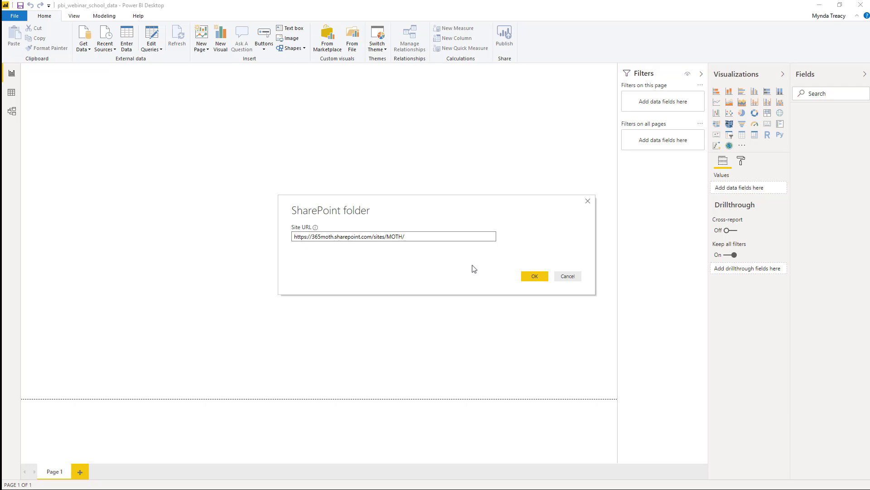
{"action": "left_click", "coordinate": [538, 278]}
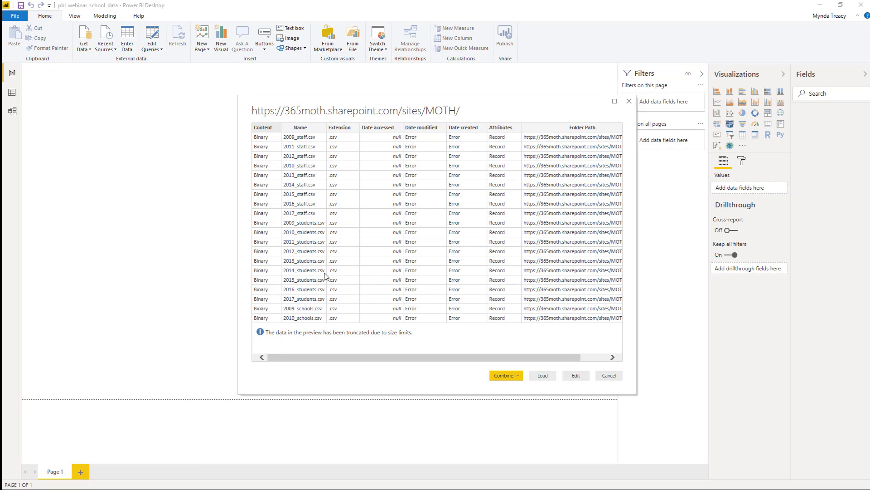
{"action": "left_click", "coordinate": [566, 380]}
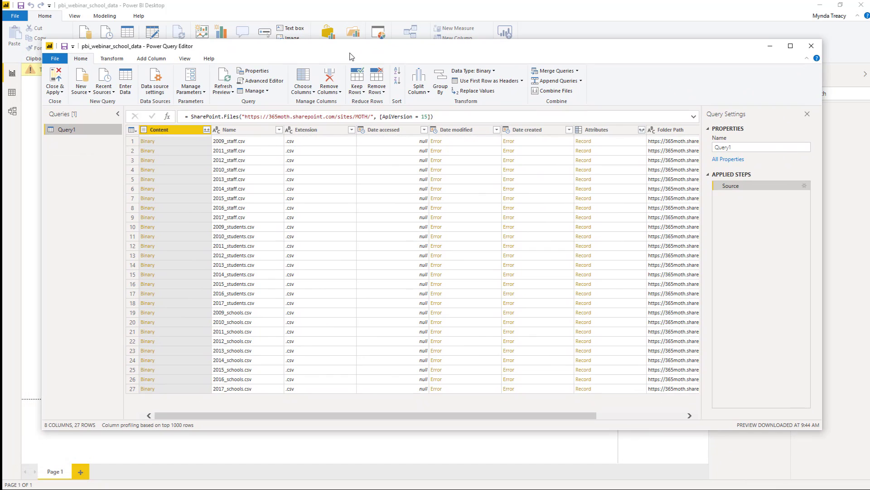
{"action": "left_click", "coordinate": [791, 46]}
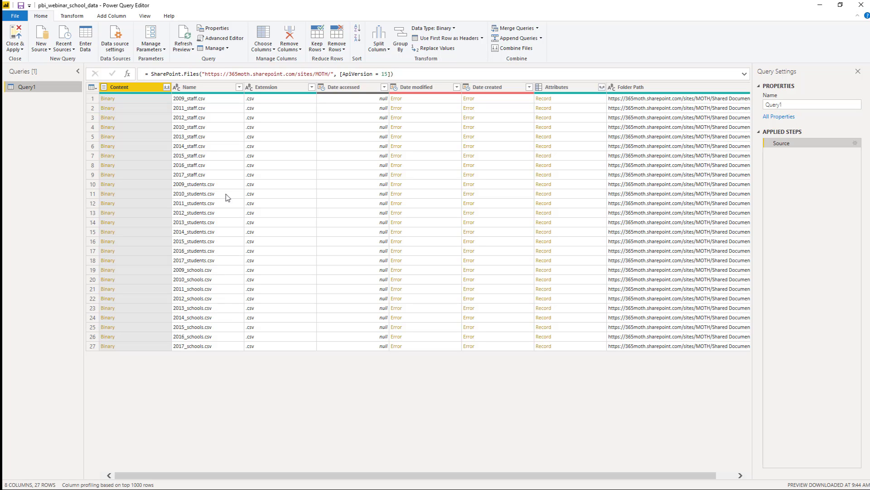
- Filter the Name column to keep only the rows that contain "staff.csv"
{"action": "left_click", "coordinate": [239, 87]}
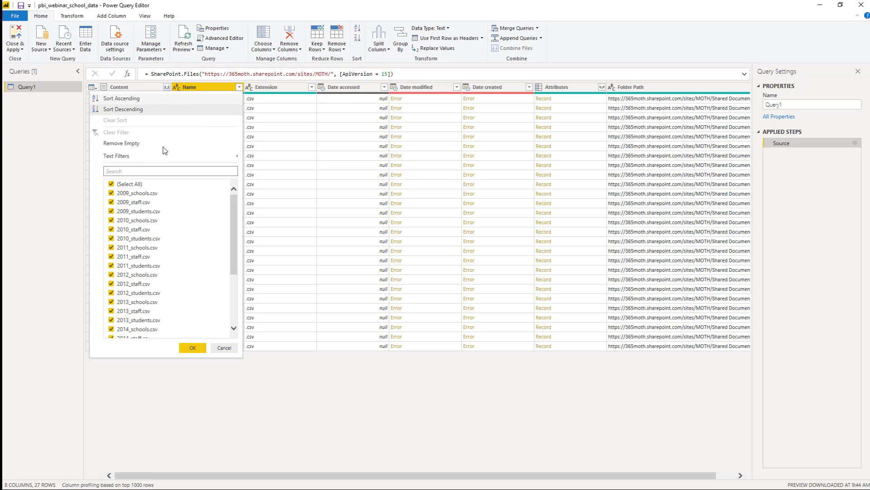
{"action": "mouse_move", "coordinate": [182, 156]}
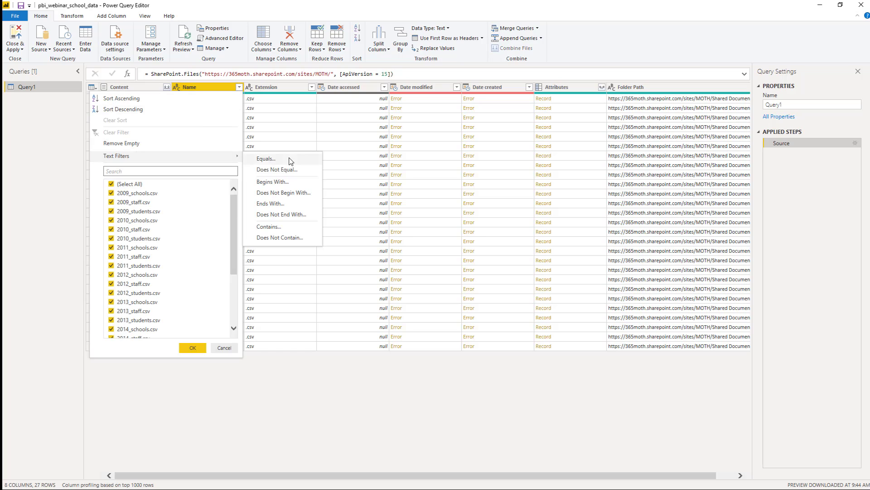
{"action": "left_click", "coordinate": [281, 227]}
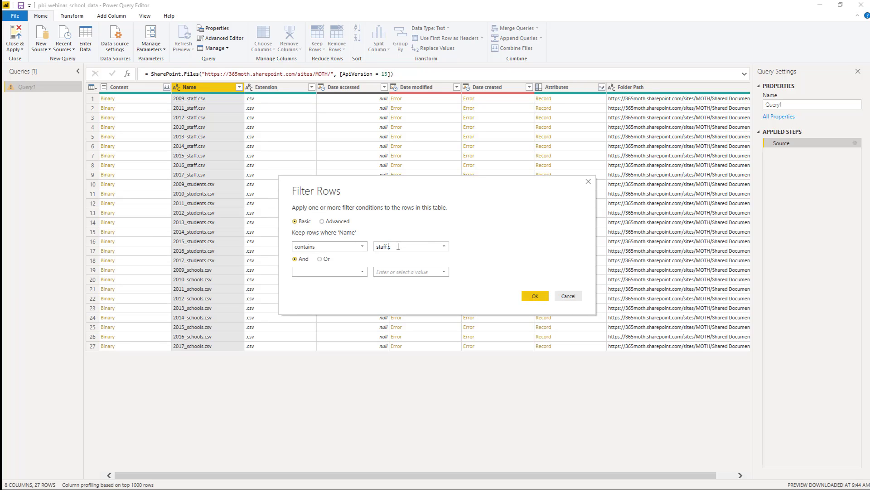
{"action": "left_click", "coordinate": [534, 296]}
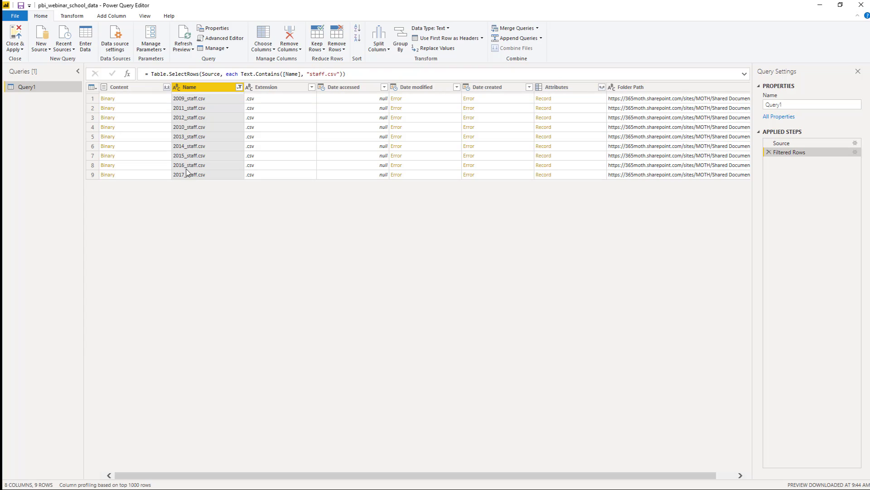
- Combine the files in the Content column, keeping First file as the sample, Comma as delimiter and type detection based on first 200 rows
{"action": "left_click", "coordinate": [168, 88]}
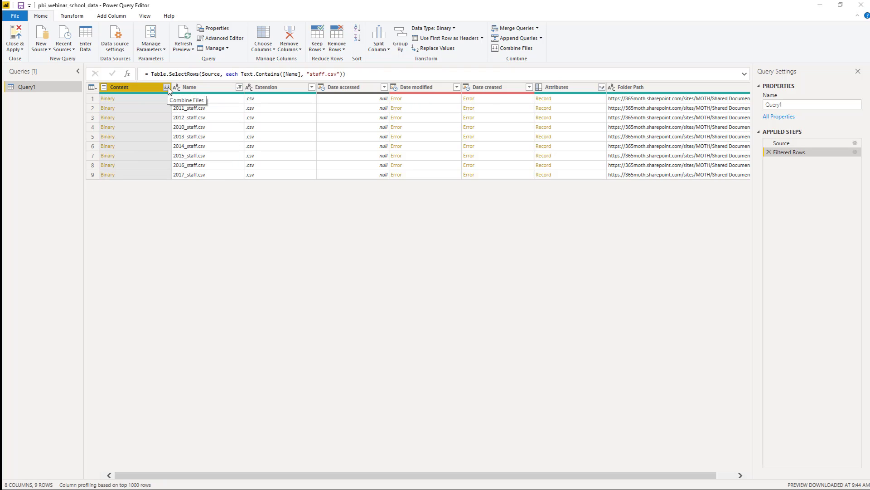
{"action": "left_click", "coordinate": [166, 87]}
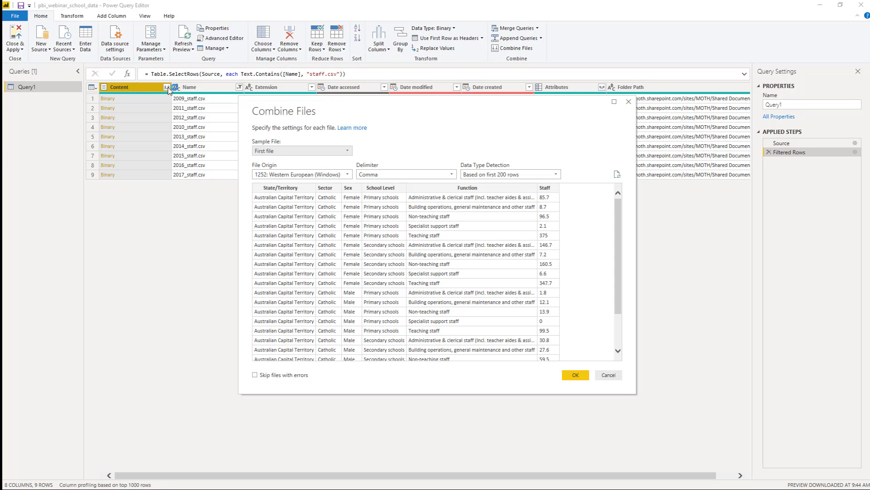
{"action": "left_click", "coordinate": [348, 153]}
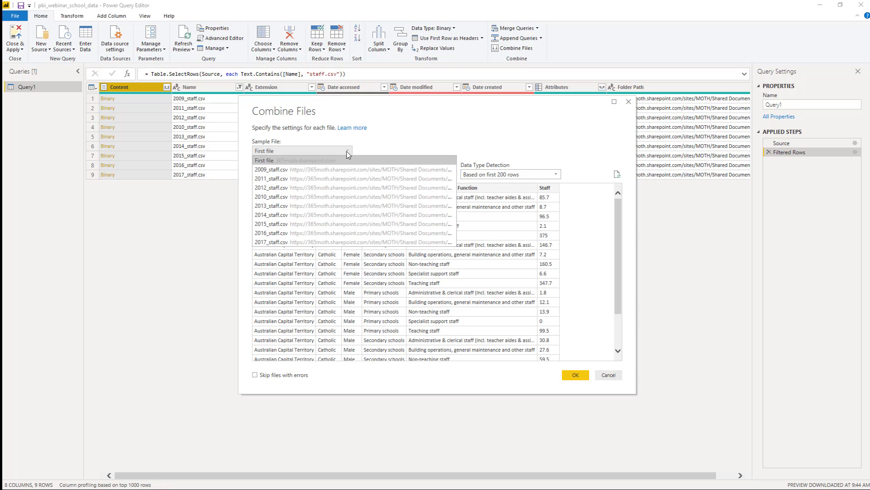
{"action": "left_click", "coordinate": [348, 155]}
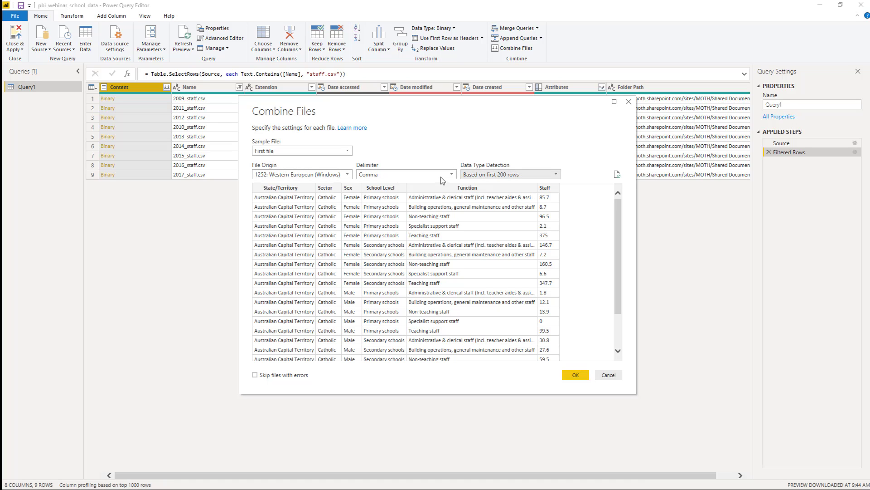
{"action": "left_click", "coordinate": [555, 177]}
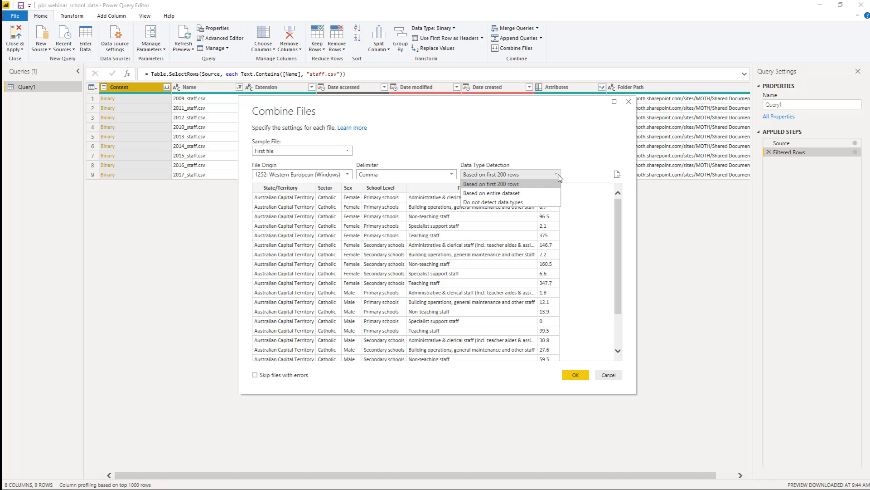
{"action": "left_click", "coordinate": [569, 172]}
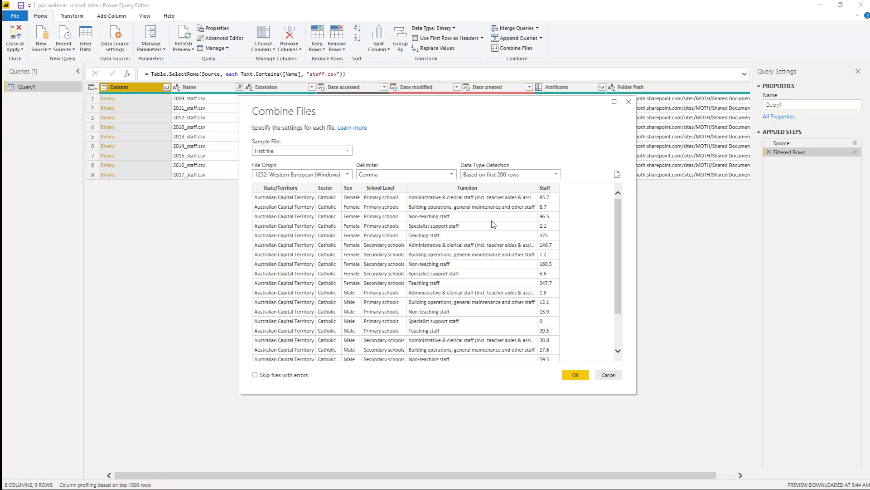
{"action": "left_click", "coordinate": [584, 376]}
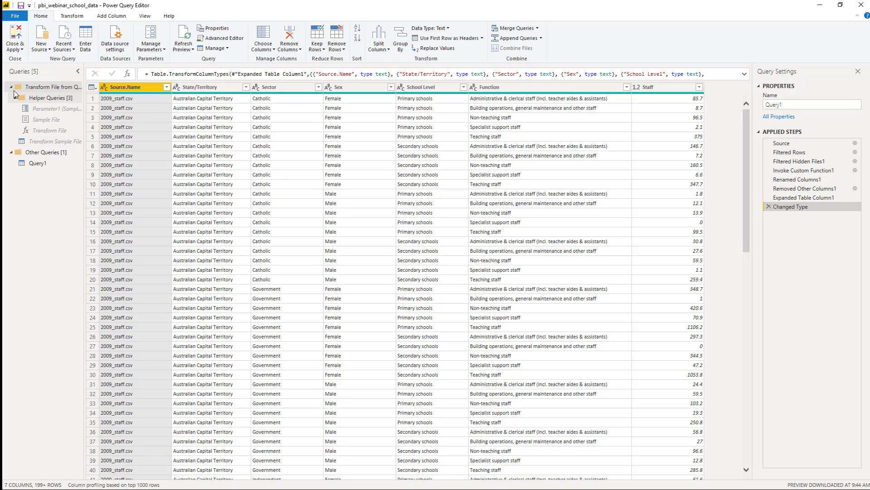
- Collapse the Transform File query group and rename Query1 as Staff
{"action": "left_click", "coordinate": [31, 164]}
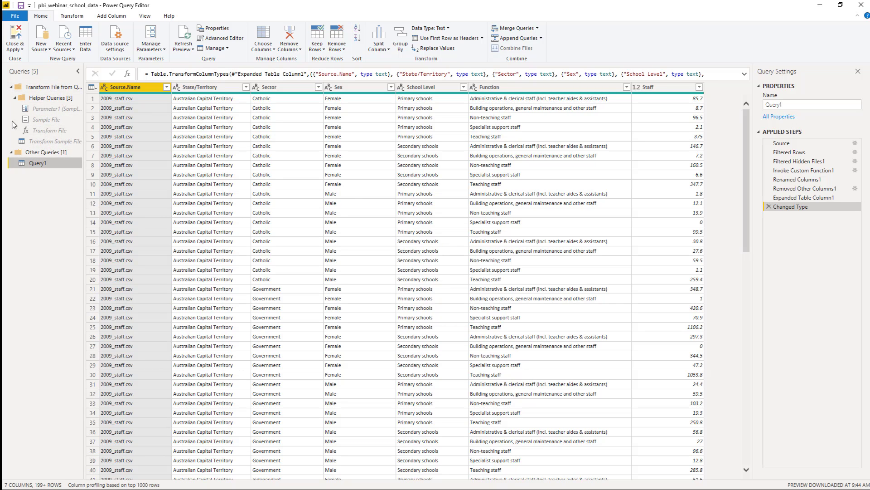
{"action": "left_click", "coordinate": [10, 87]}
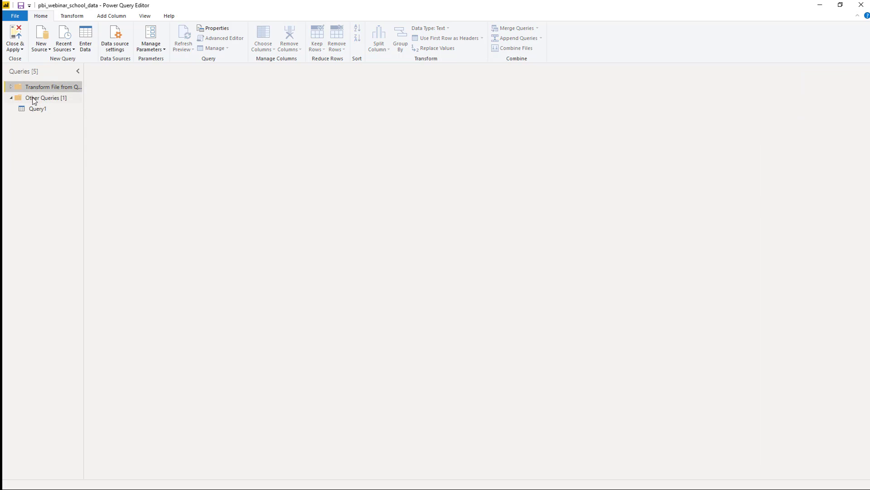
{"action": "left_click", "coordinate": [38, 109]}
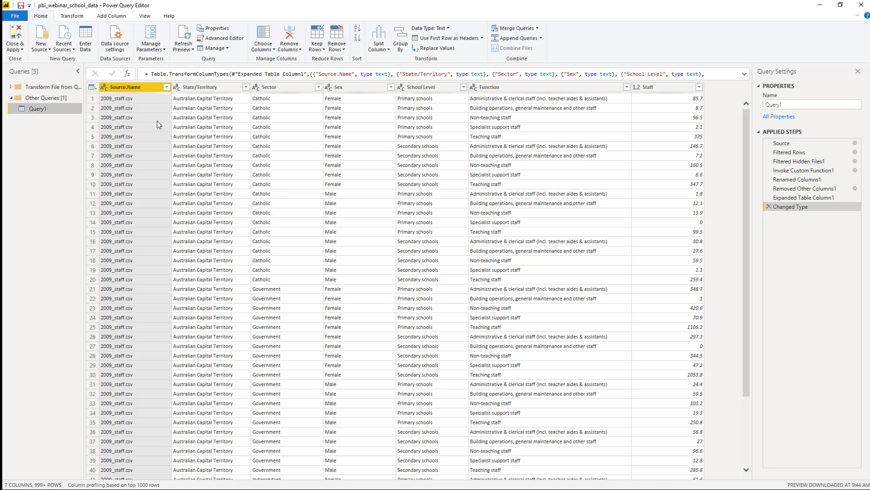
{"action": "left_click", "coordinate": [765, 105]}
{"action": "double_click", "coordinate": [766, 105]}
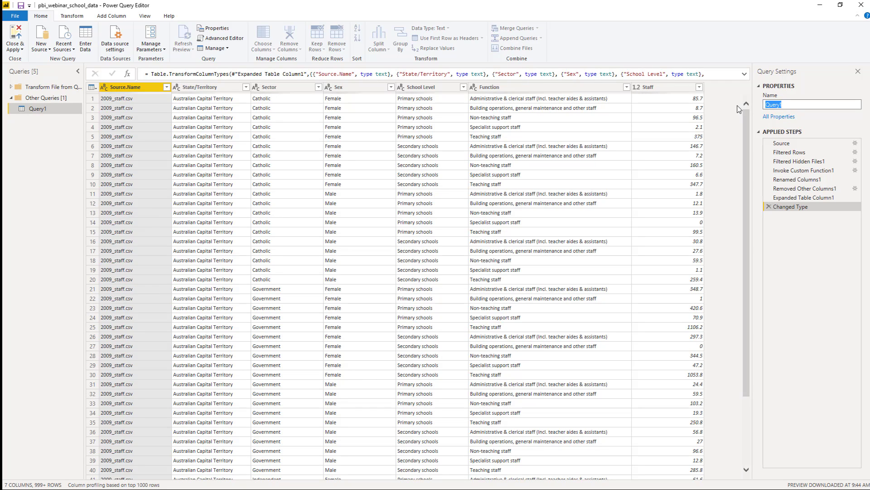
{"action": "type", "text": "Staff"}
{"action": "key", "text": "Return"}
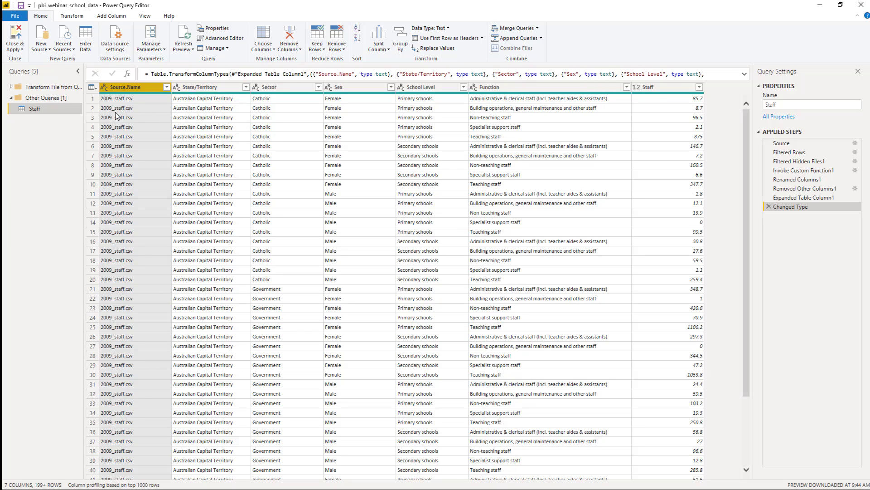
- Split the Source.Name column by number of characters, using 4 characters, once, as far left as possible
{"action": "left_click", "coordinate": [378, 47]}
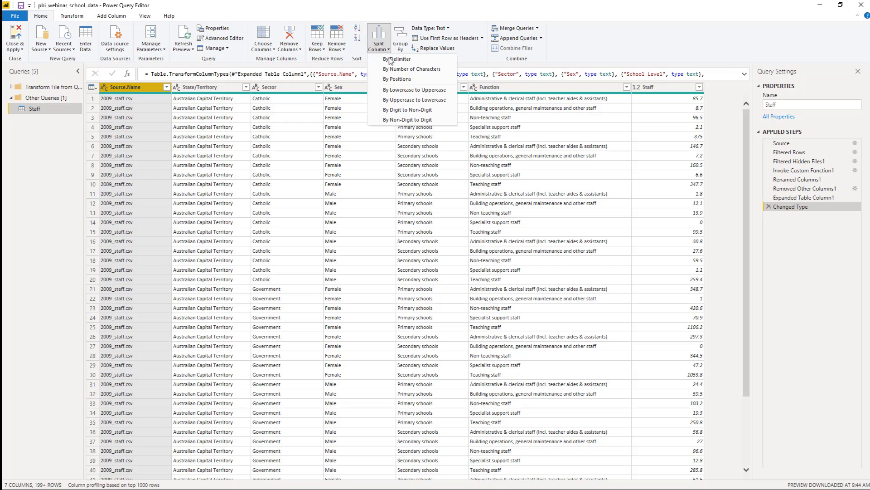
{"action": "left_click", "coordinate": [440, 71]}
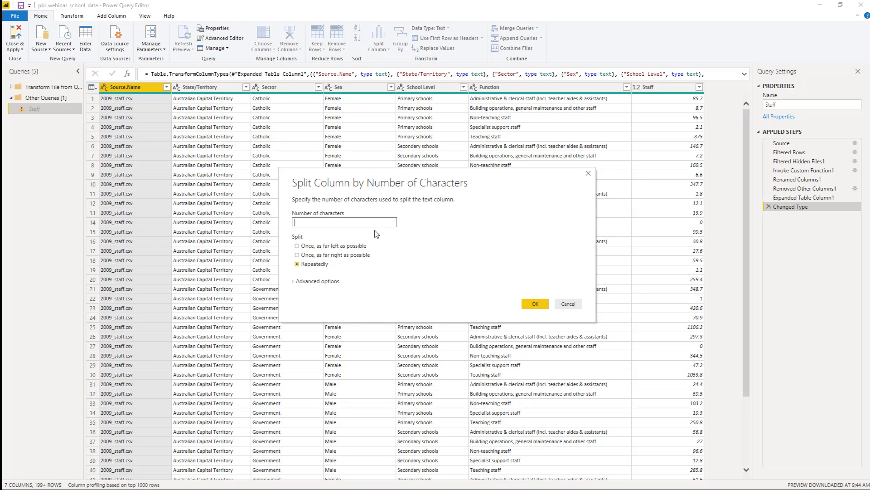
{"action": "left_click", "coordinate": [306, 247]}
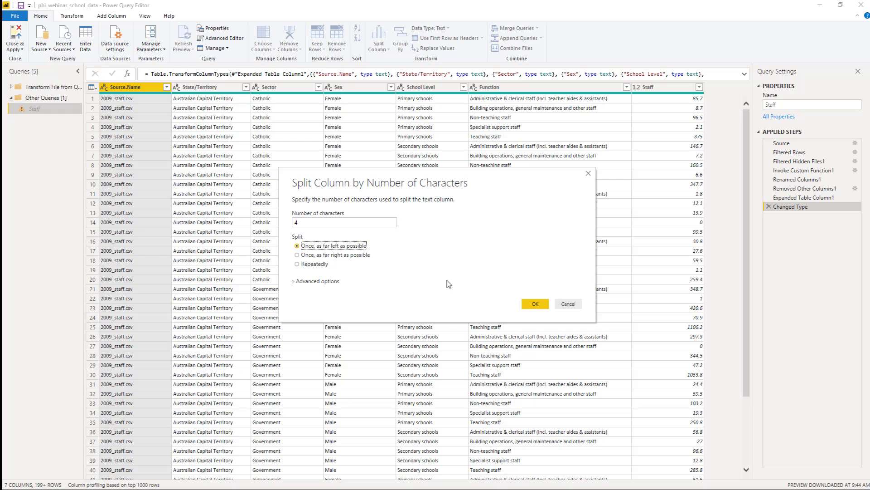
{"action": "left_click", "coordinate": [533, 303]}
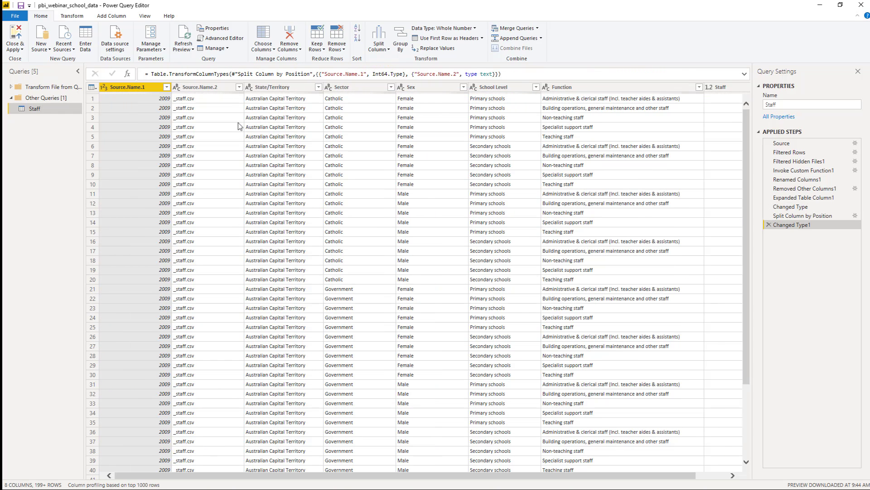
- Remove the Source.Name.2 column from the Staff query and rename the Source.Name.1 column as Year
{"action": "left_click", "coordinate": [208, 90]}
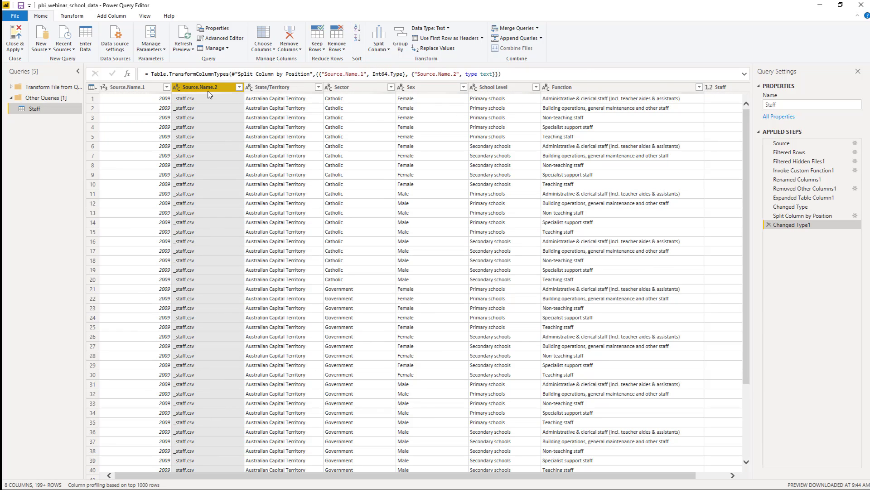
{"action": "key", "text": "Delete"}
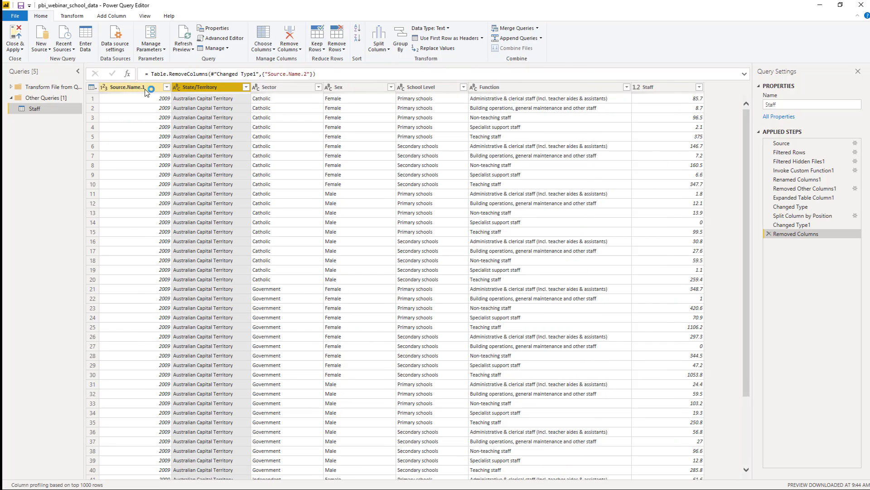
{"action": "double_click", "coordinate": [146, 87]}
{"action": "type", "text": "Year"}
{"action": "key", "text": "Return"}
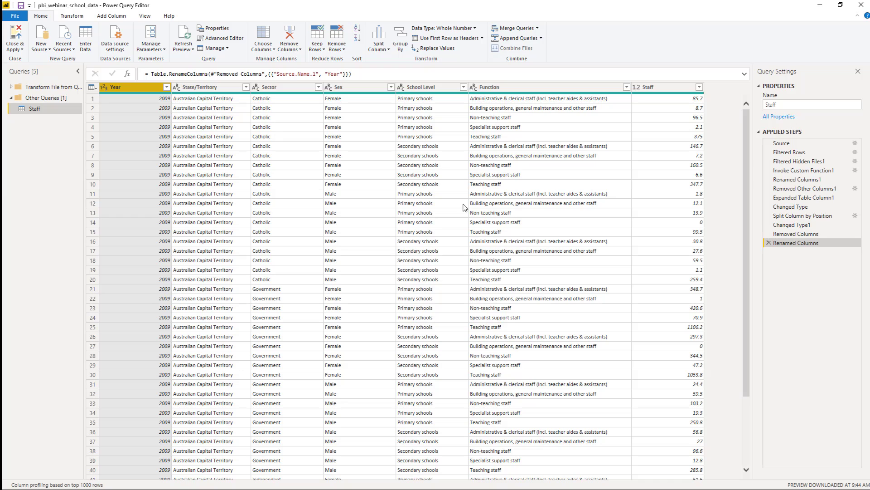
- Rename the Sex column of the Staff query as Gender
{"action": "double_click", "coordinate": [365, 89]}
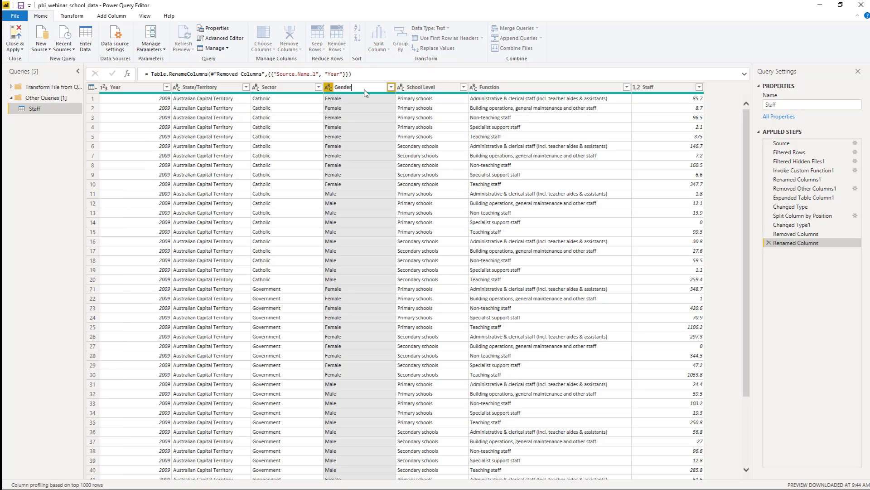
{"action": "type", "text": "Gender"}
{"action": "key", "text": "Return"}
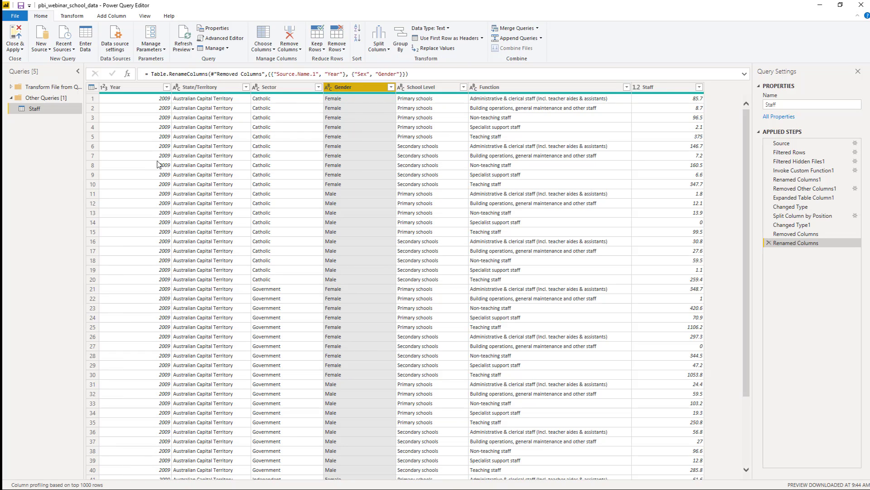
{"action": "right_click", "coordinate": [50, 127]}
{"action": "mouse_move", "coordinate": [68, 145]}
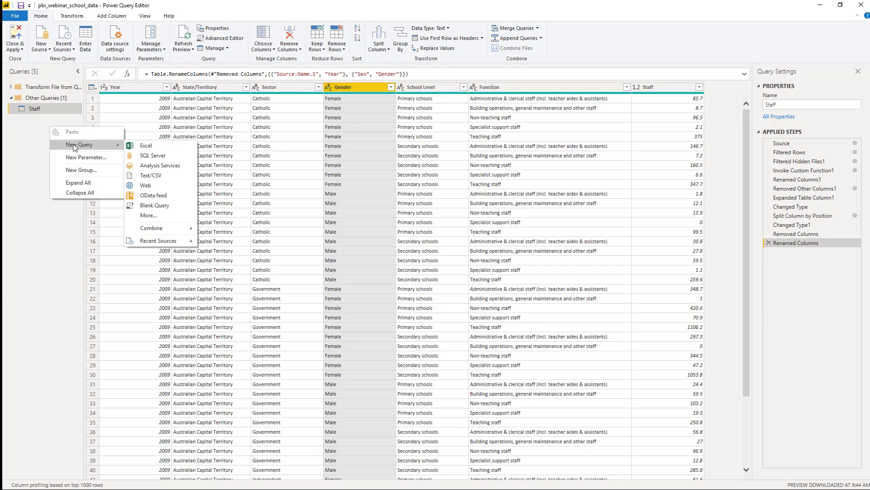
{"action": "left_click", "coordinate": [184, 216]}
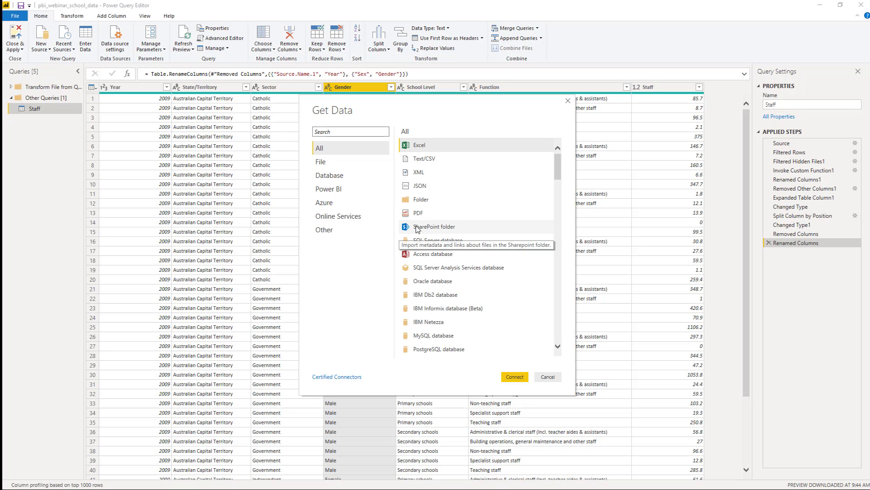
{"action": "left_click", "coordinate": [426, 226]}
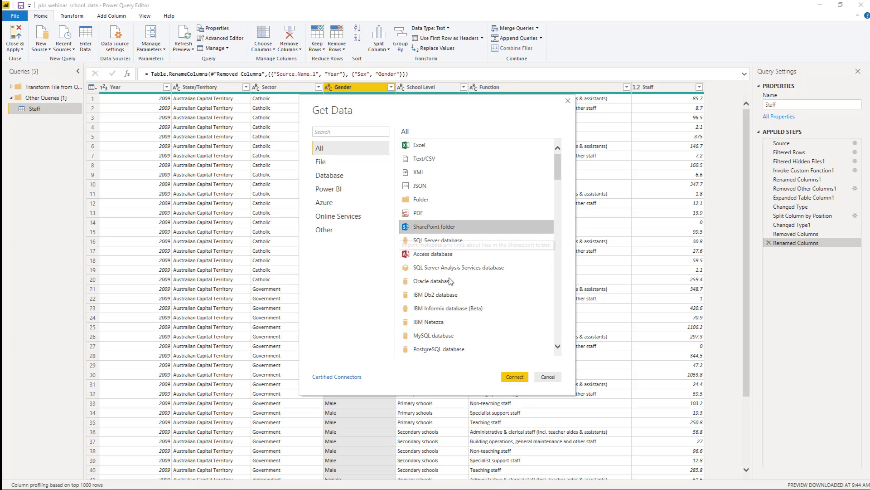
{"action": "left_click", "coordinate": [512, 377]}
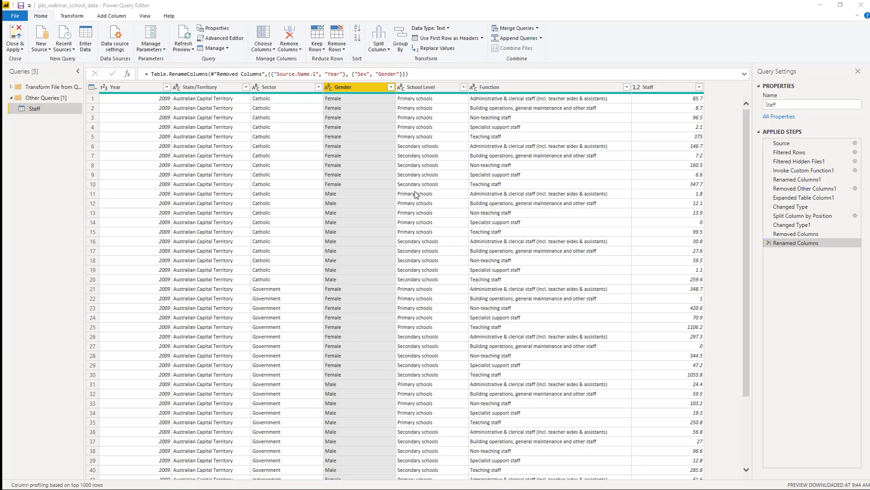
{"action": "type", "text": "https://365moth.sharepoint.com/sites/MOTH/"}
{"action": "left_click", "coordinate": [534, 277]}
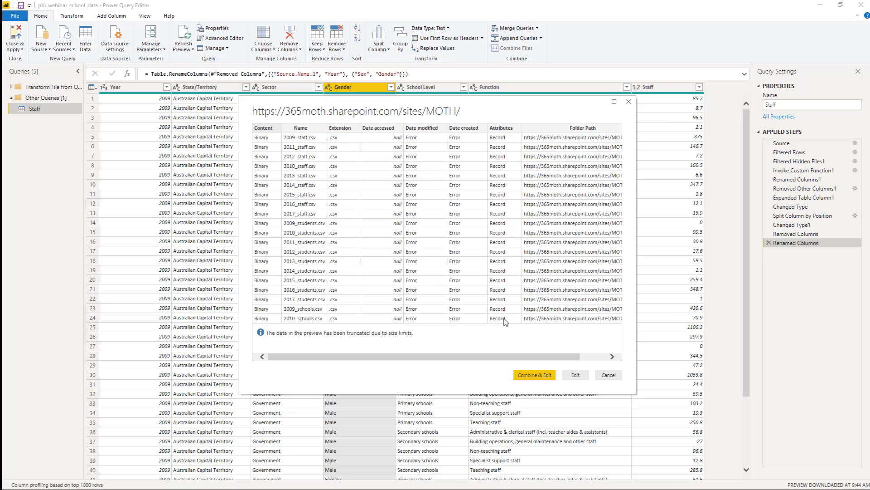
{"action": "left_click", "coordinate": [580, 375]}
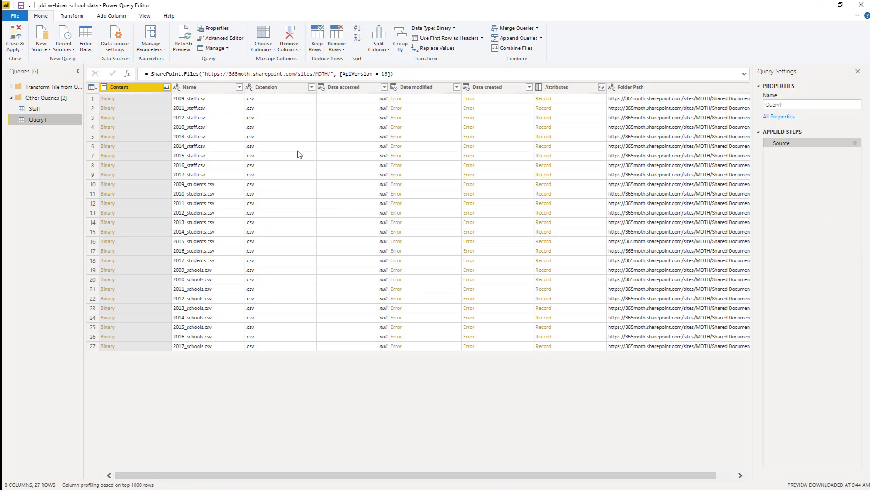
- Filter the Name column of the new query to keep only the rows that contain "students.csv"
{"action": "left_click", "coordinate": [239, 87]}
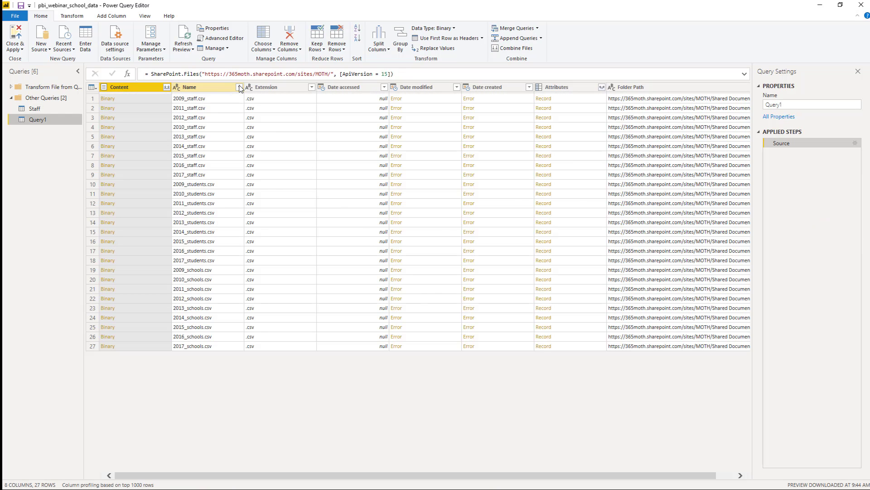
{"action": "mouse_move", "coordinate": [175, 156]}
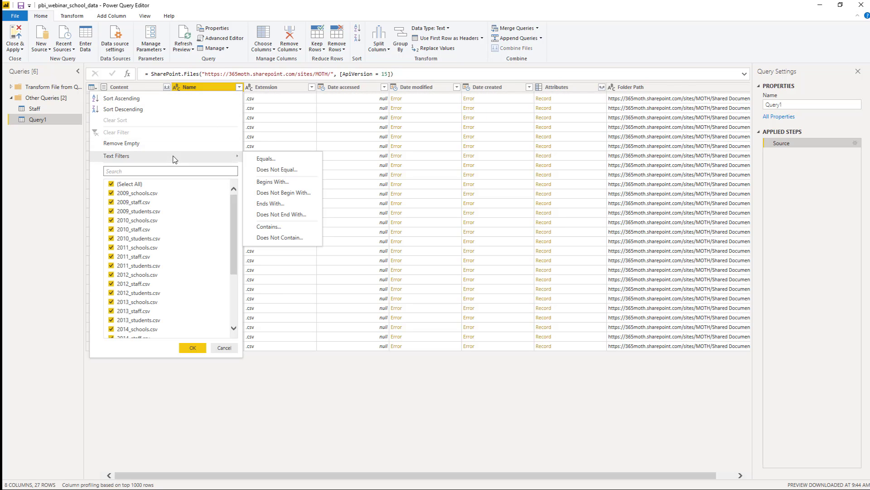
{"action": "left_click", "coordinate": [291, 229]}
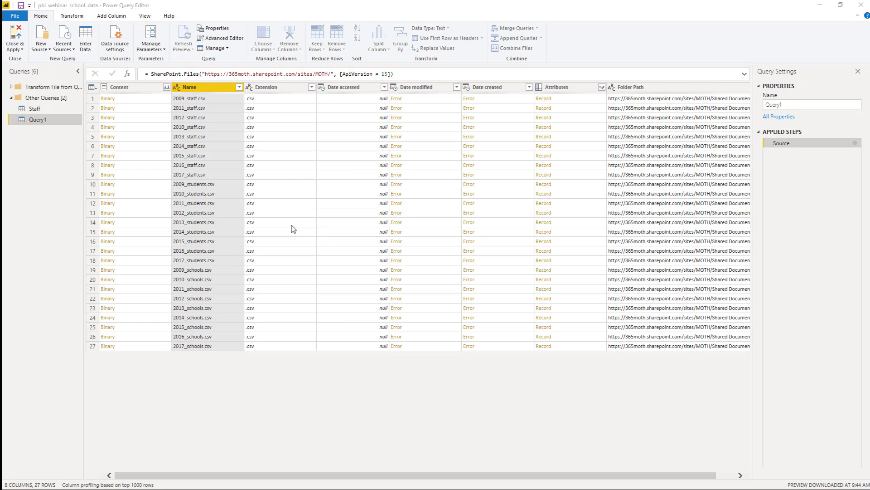
{"action": "type", "text": "students.csv"}
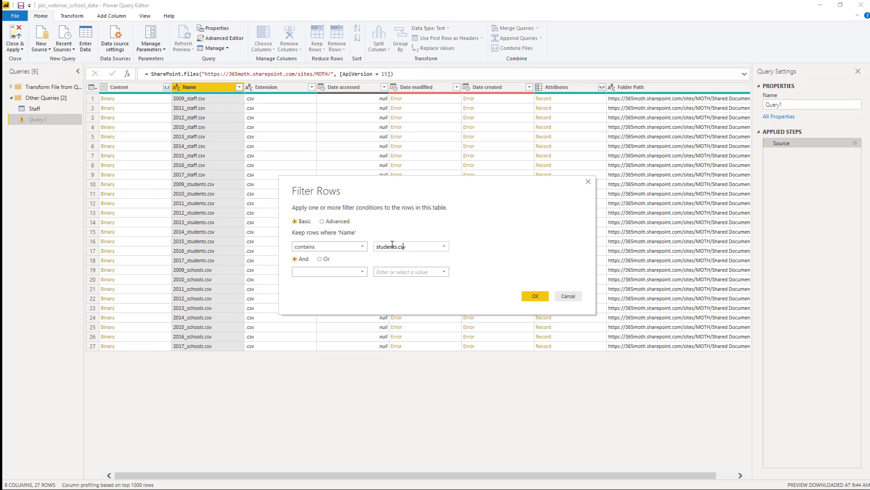
{"action": "double_click", "coordinate": [374, 250]}
{"action": "left_click", "coordinate": [533, 296]}
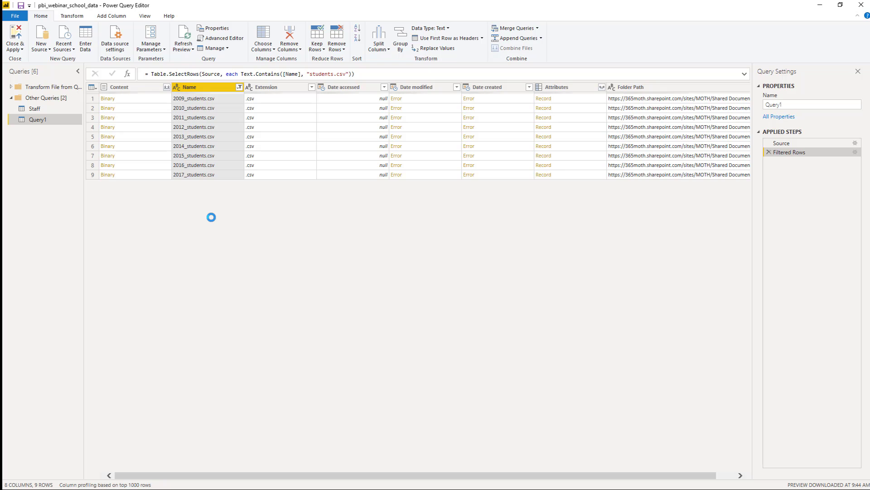
- Combine the files in the Content column with First file as sample, Comma delimiter and type detection based on first 200 rows, and select Query1
{"action": "left_click", "coordinate": [159, 87]}
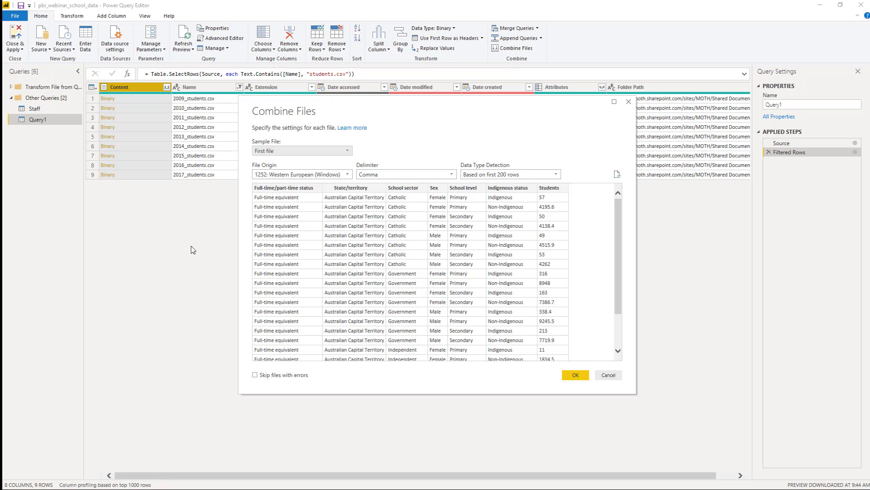
{"action": "left_click", "coordinate": [576, 375]}
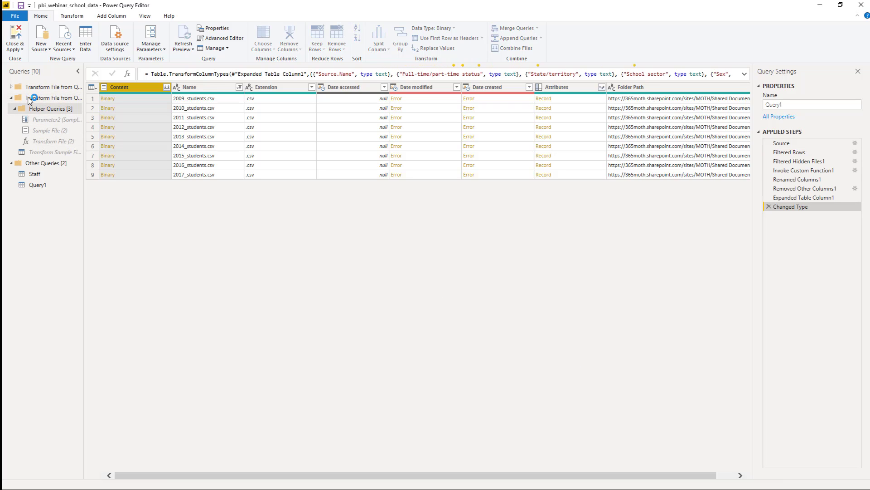
{"action": "left_click", "coordinate": [37, 184]}
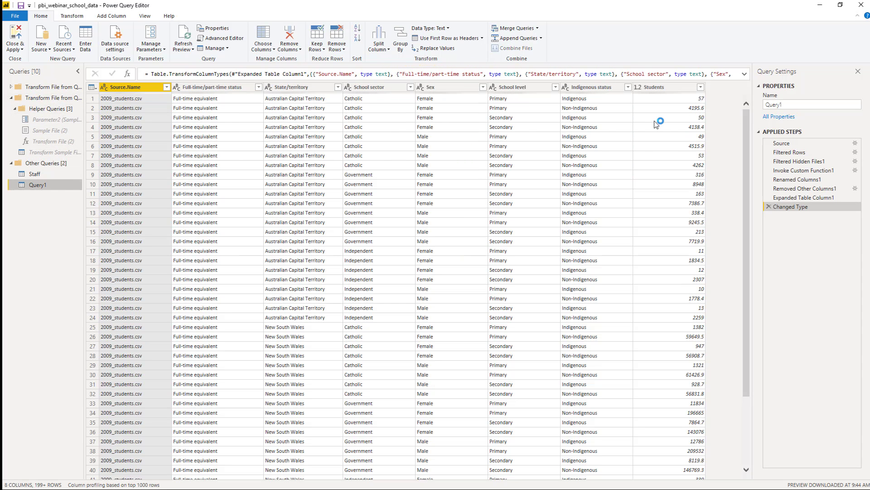
- Rename Query1 as Students and collapse the second Transform File query group
{"action": "double_click", "coordinate": [763, 105]}
{"action": "type", "text": "Students"}
{"action": "key", "text": "Return"}
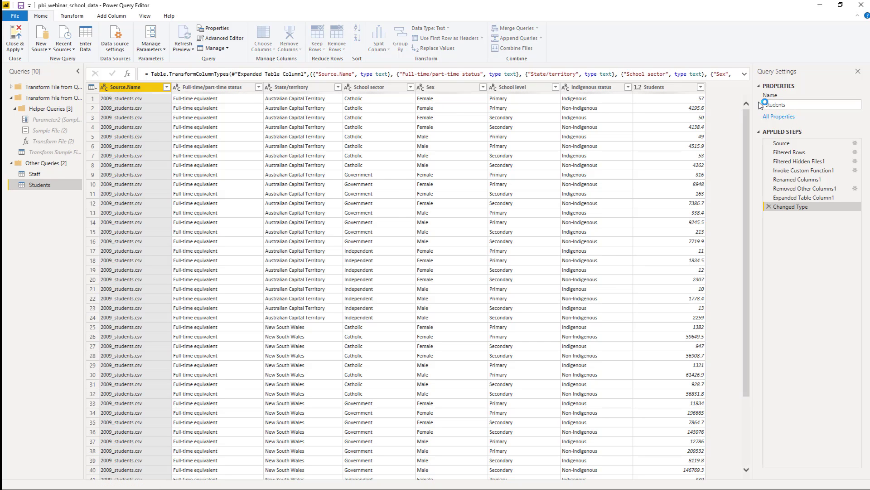
{"action": "double_click", "coordinate": [27, 99]}
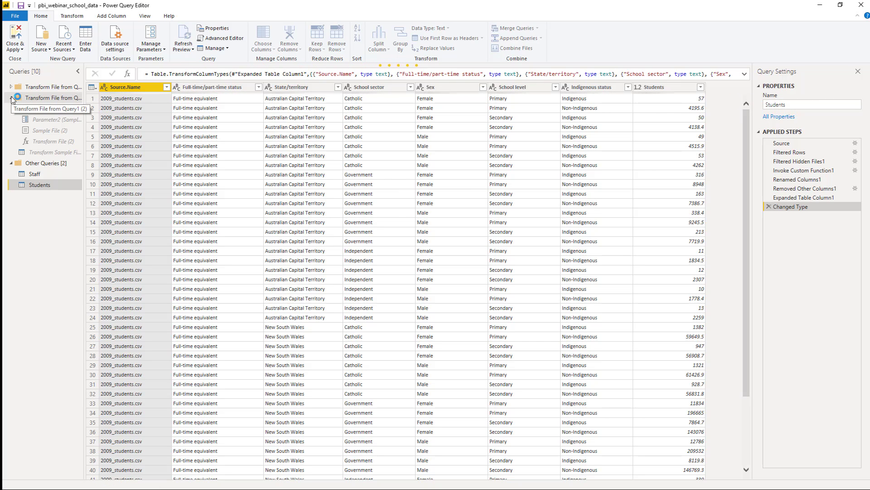
{"action": "left_click", "coordinate": [81, 131]}
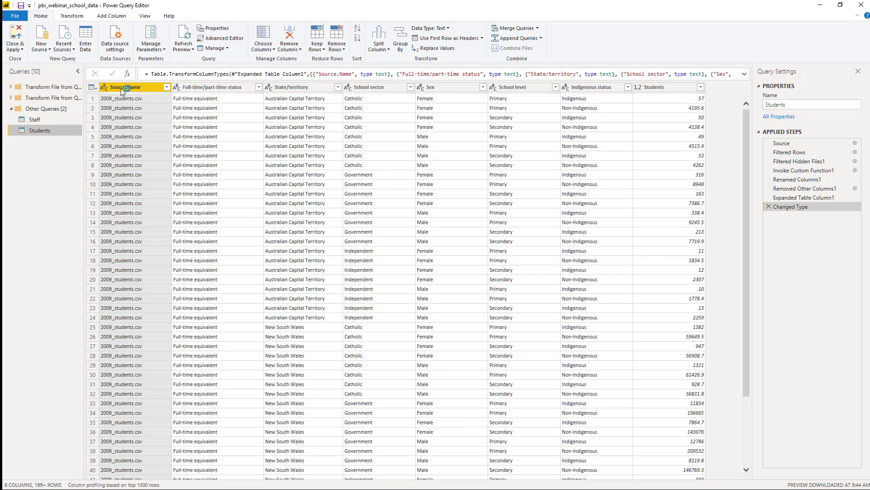
- Split the Source.Name column of the Students query by number of characters, using 4 characters, once, as far left as possible
{"action": "left_click", "coordinate": [126, 87]}
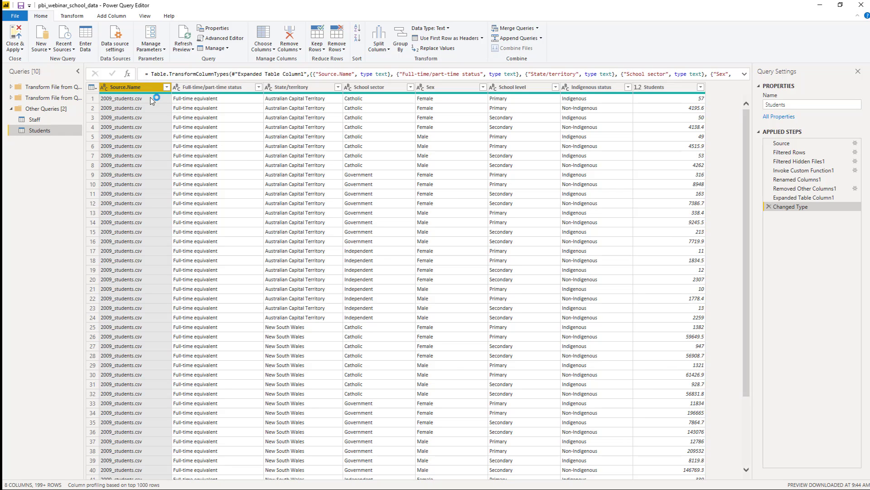
{"action": "left_click", "coordinate": [379, 45]}
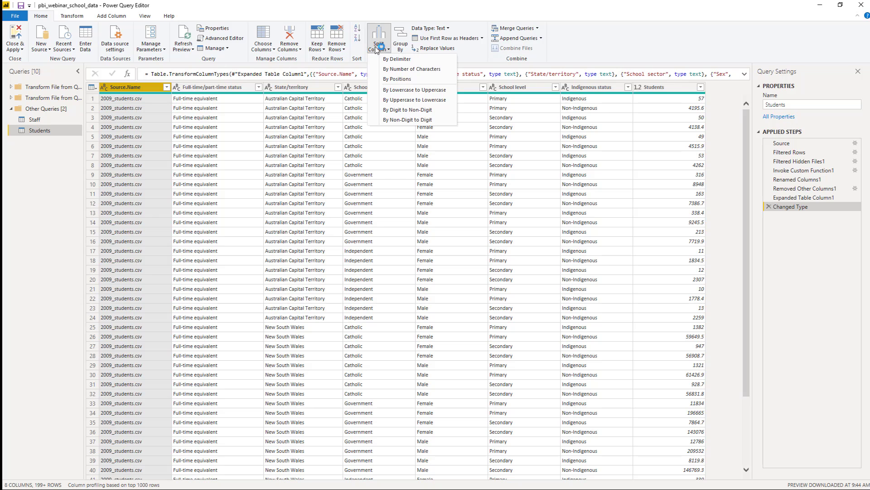
{"action": "left_click", "coordinate": [413, 70]}
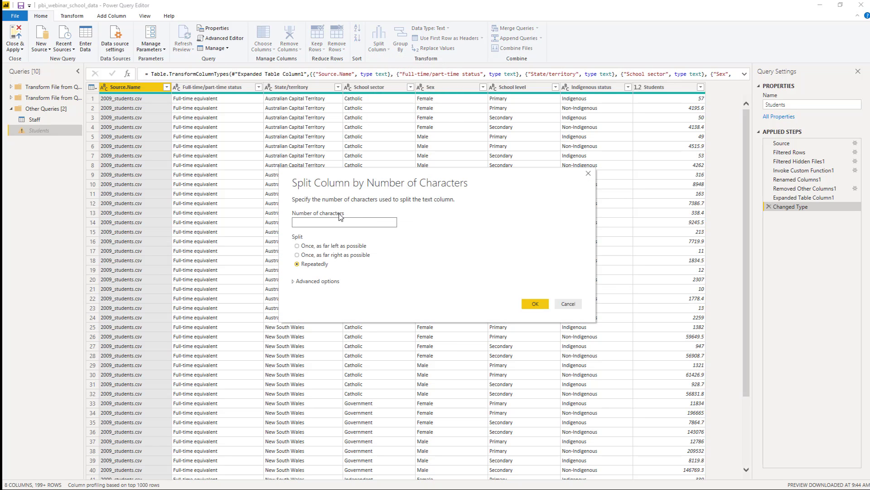
{"action": "left_click", "coordinate": [310, 246]}
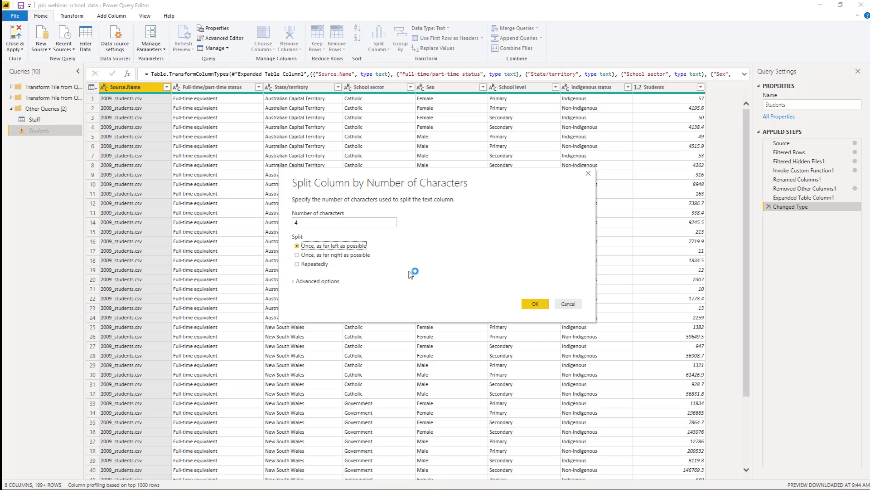
{"action": "left_click", "coordinate": [535, 304]}
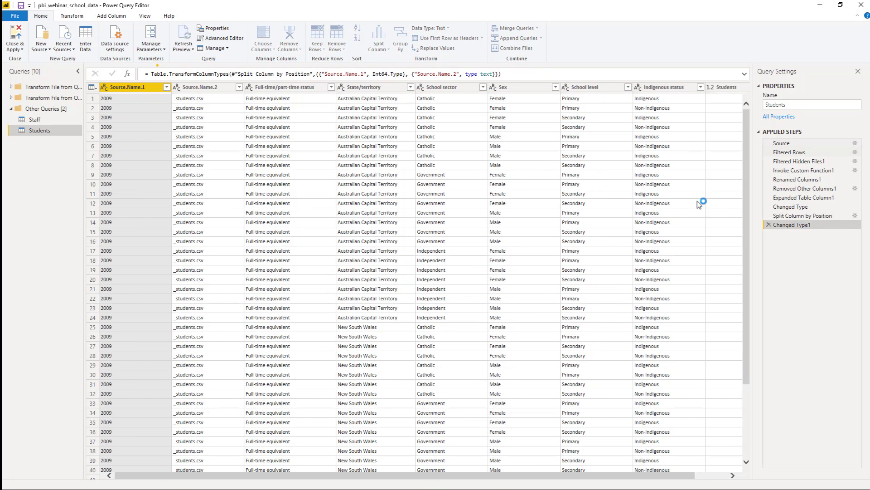
- Remove the Source.Name.2 column from the Students query and rename the Source.Name.1 column as Year
{"action": "left_click", "coordinate": [793, 218]}
{"action": "left_click", "coordinate": [794, 226]}
{"action": "left_click", "coordinate": [215, 88]}
{"action": "key", "text": "Delete"}
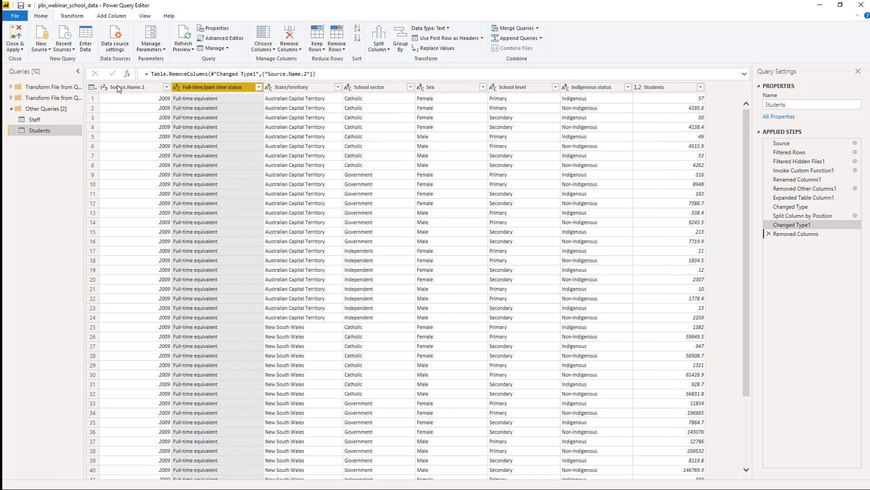
{"action": "left_click", "coordinate": [118, 88]}
{"action": "double_click", "coordinate": [118, 88]}
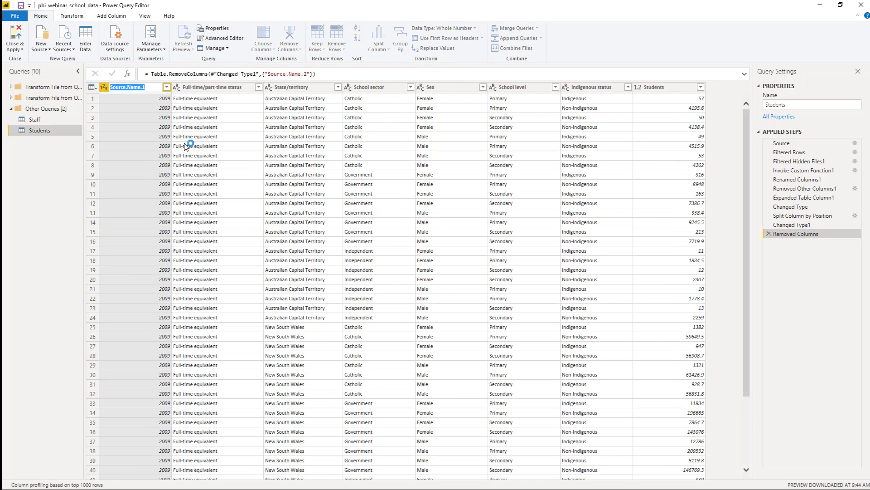
{"action": "type", "text": "Year"}
{"action": "key", "text": "Return"}
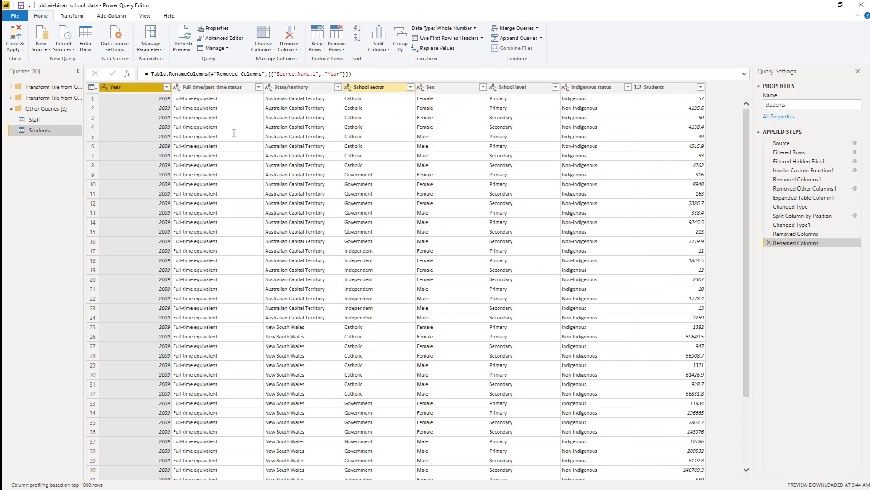
- Rename the Sex column of the Students query as Gender
{"action": "double_click", "coordinate": [457, 86]}
{"action": "type", "text": "Gende"}
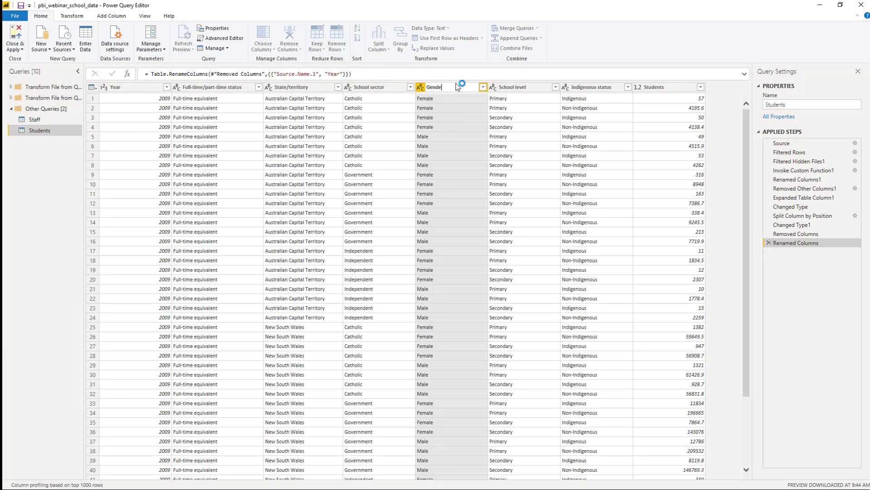
{"action": "type", "text": "r"}
{"action": "key", "text": "Return"}
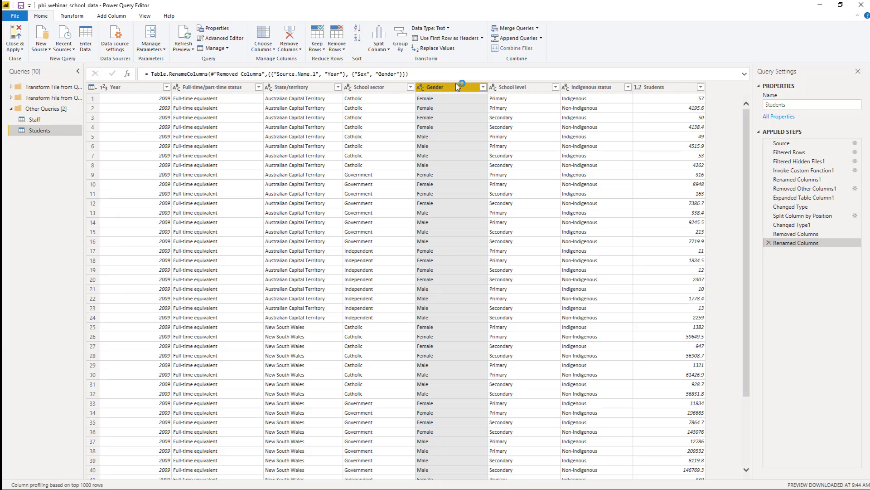
{"action": "right_click", "coordinate": [46, 146]}
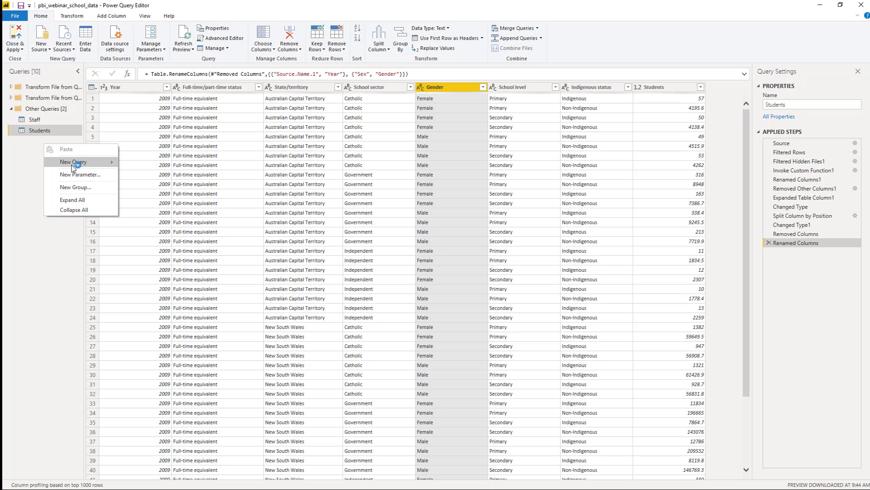
{"action": "mouse_move", "coordinate": [74, 162]}
{"action": "left_click", "coordinate": [171, 234]}
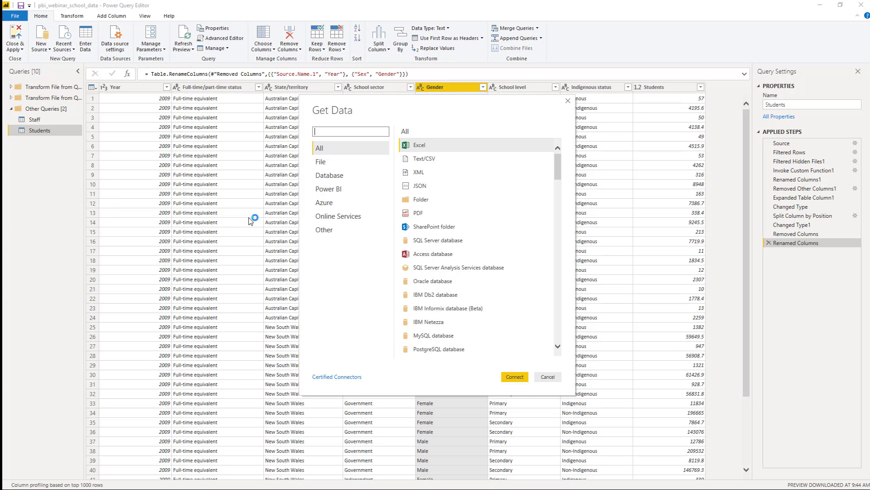
{"action": "left_click", "coordinate": [434, 227]}
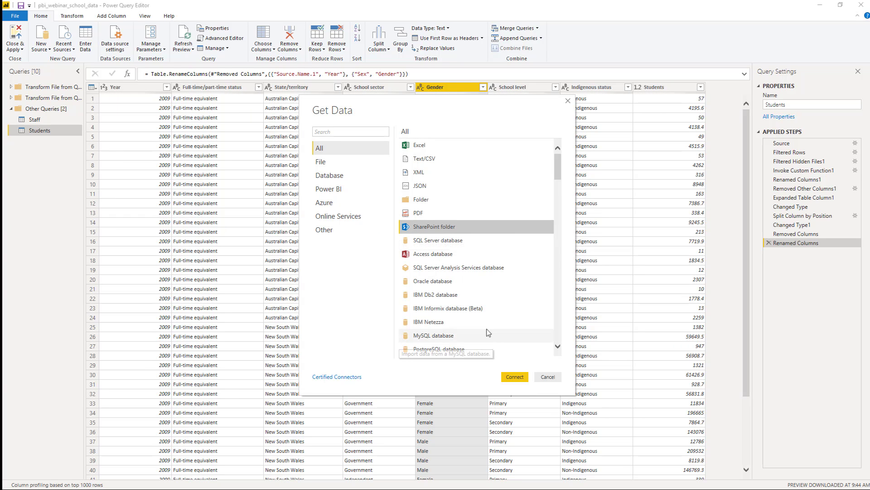
{"action": "left_click", "coordinate": [515, 377]}
{"action": "type", "text": "https://365moth.sharepoint.com/sites/MOTH/"}
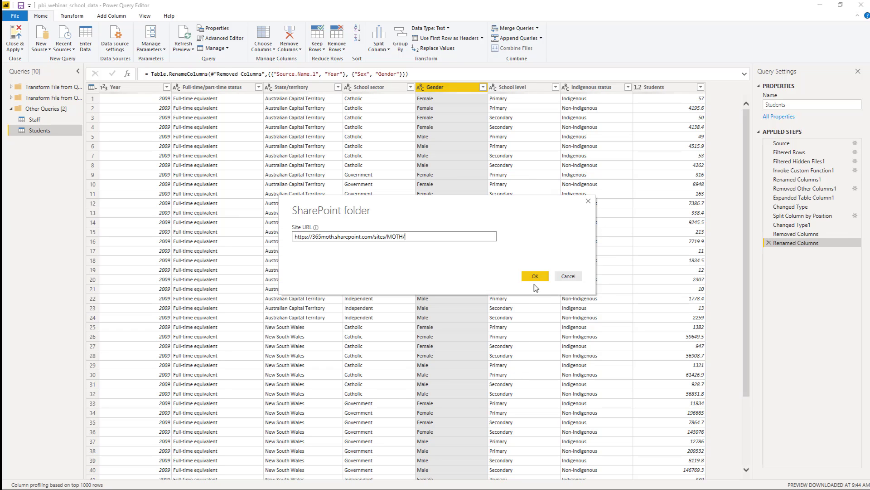
{"action": "left_click", "coordinate": [536, 276]}
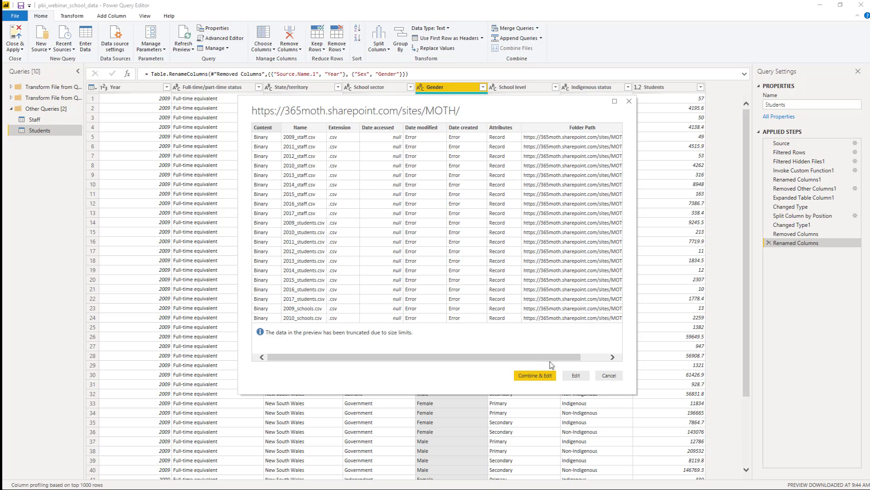
{"action": "left_click", "coordinate": [575, 376]}
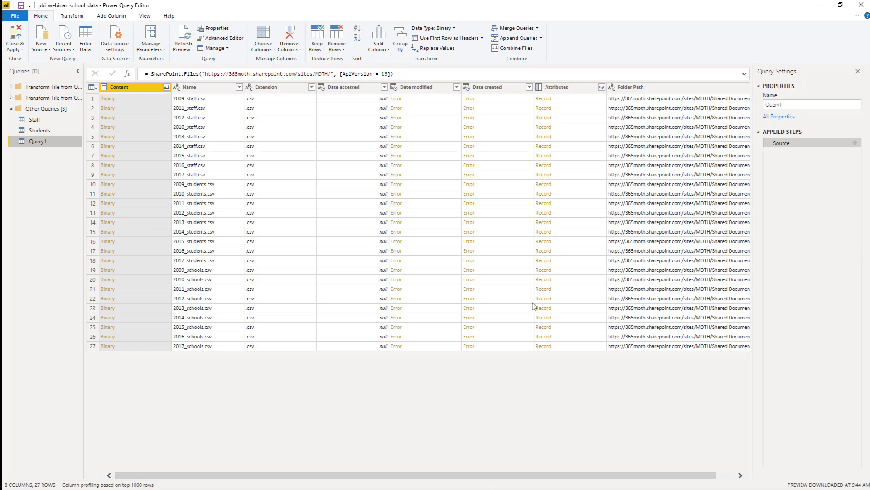
- Filter the Name column of Query1 to rows containing schools.csv and combine those files, using the first file as sample and a comma delimiter
{"action": "left_click", "coordinate": [239, 86]}
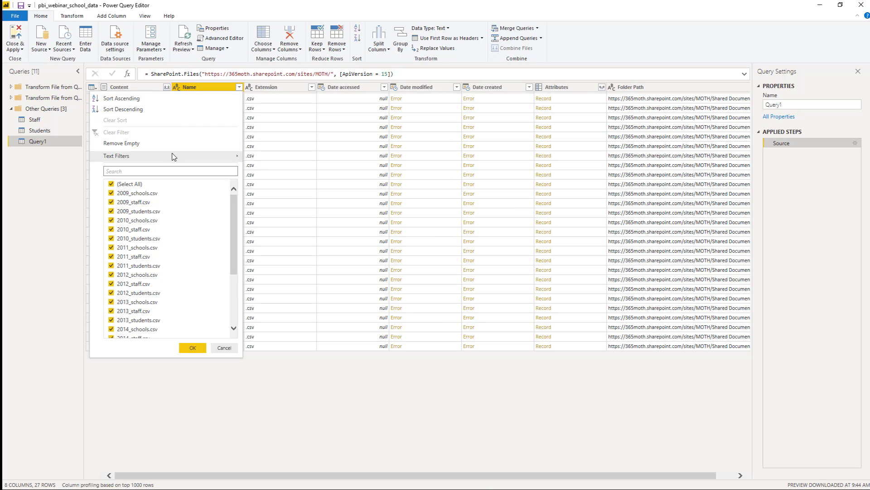
{"action": "mouse_move", "coordinate": [194, 156]}
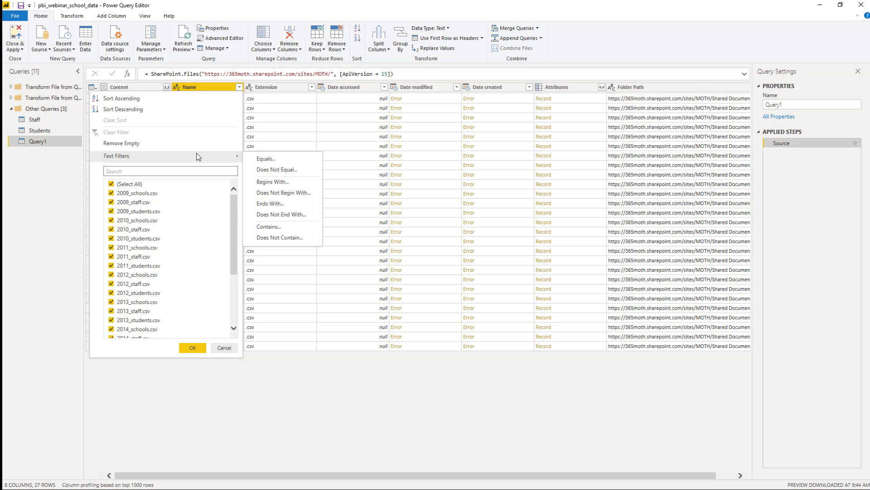
{"action": "left_click", "coordinate": [279, 227]}
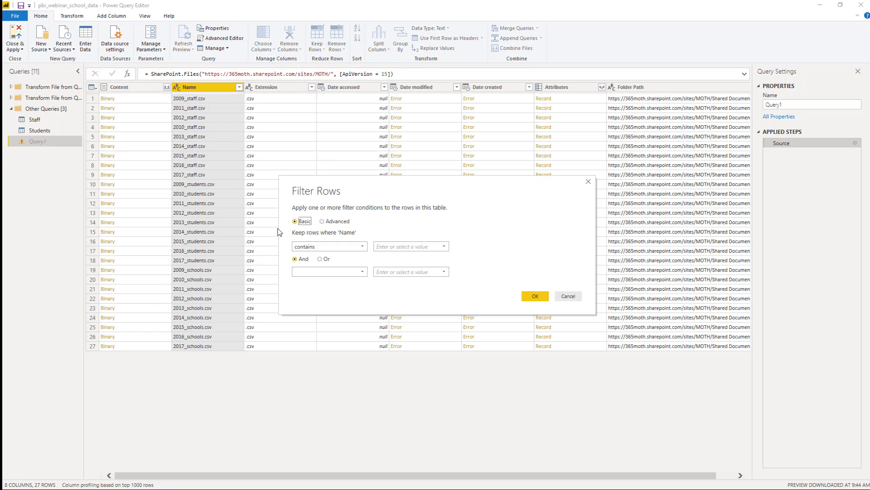
{"action": "left_click", "coordinate": [386, 247]}
{"action": "type", "text": "schools"}
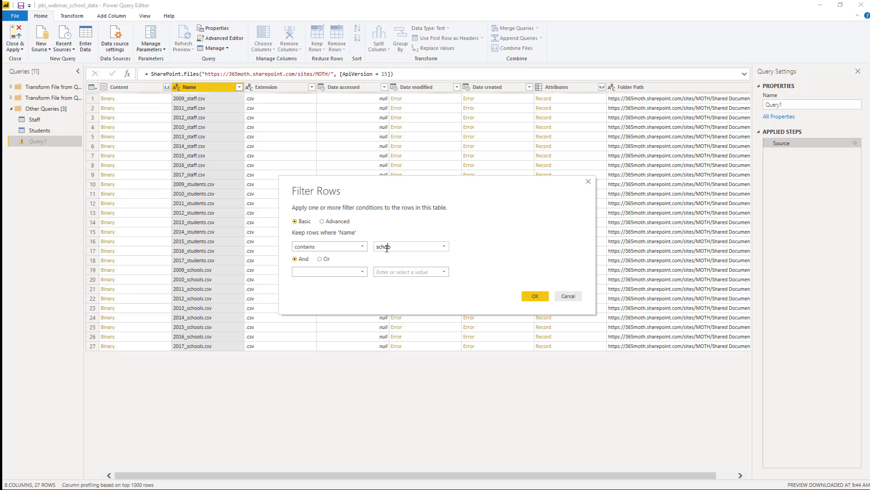
{"action": "type", "text": ".csv"}
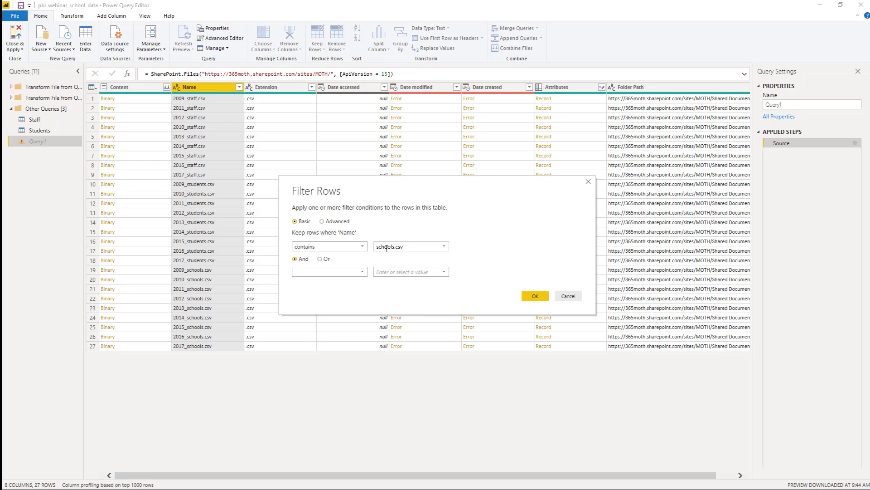
{"action": "left_click", "coordinate": [498, 262]}
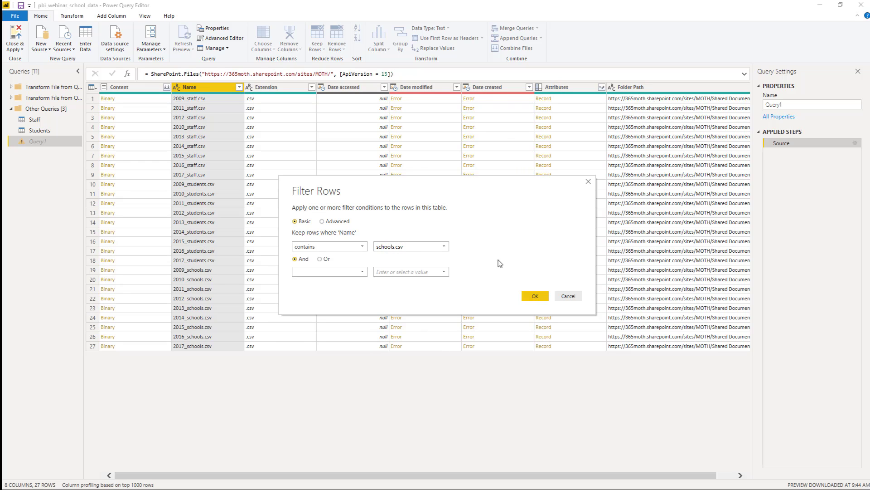
{"action": "left_click", "coordinate": [533, 297]}
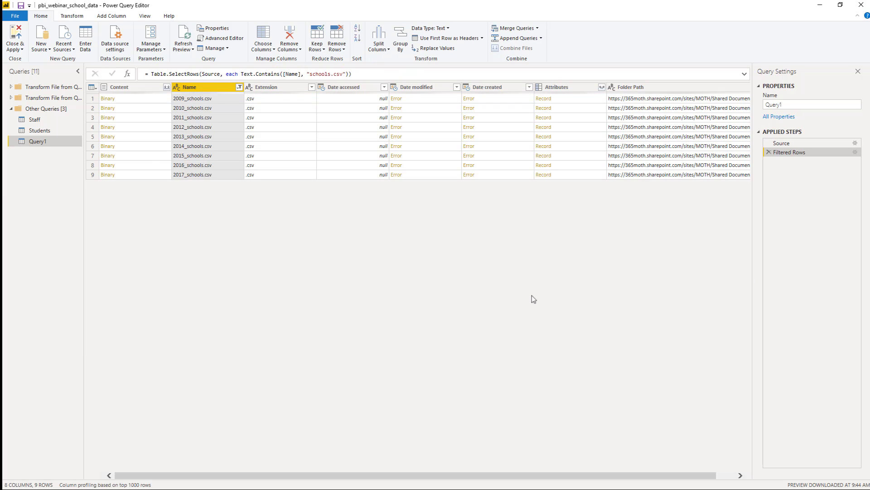
{"action": "left_click", "coordinate": [167, 87]}
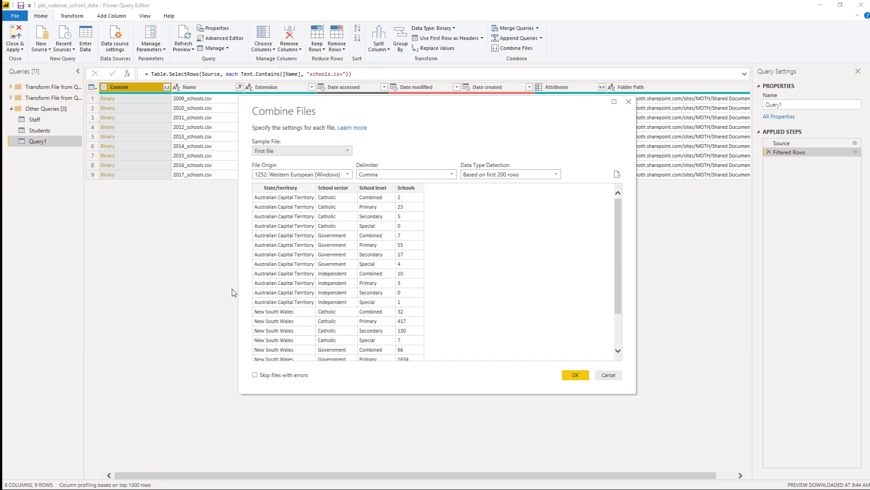
{"action": "left_click", "coordinate": [577, 376]}
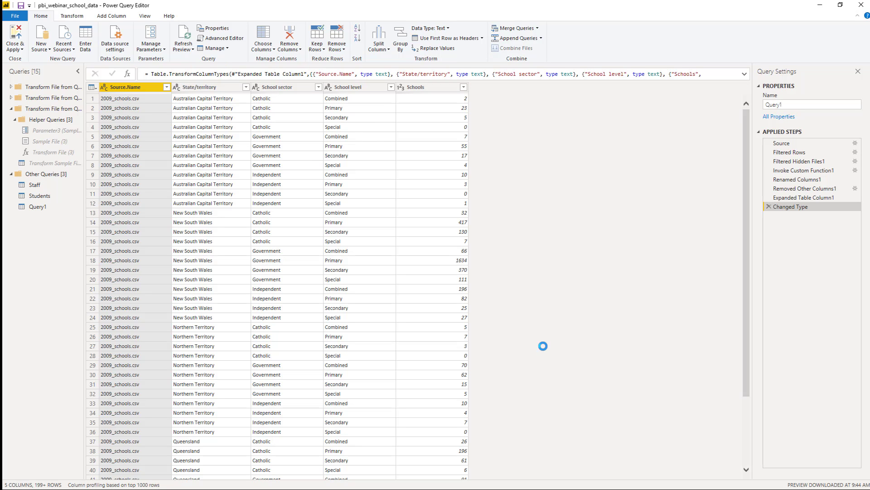
- Rename Query1 as Schools and collapse the third Transform File query group
{"action": "double_click", "coordinate": [765, 105]}
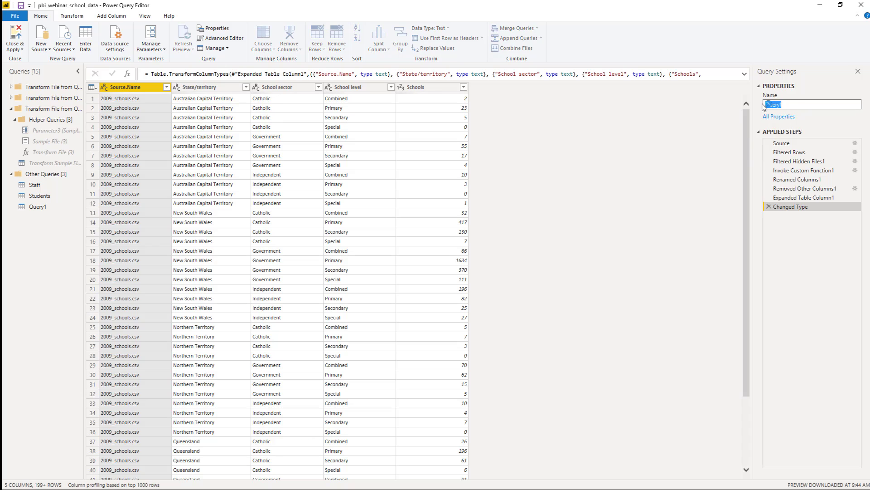
{"action": "key", "text": "BackSpace"}
{"action": "type", "text": "Schools"}
{"action": "key", "text": "Return"}
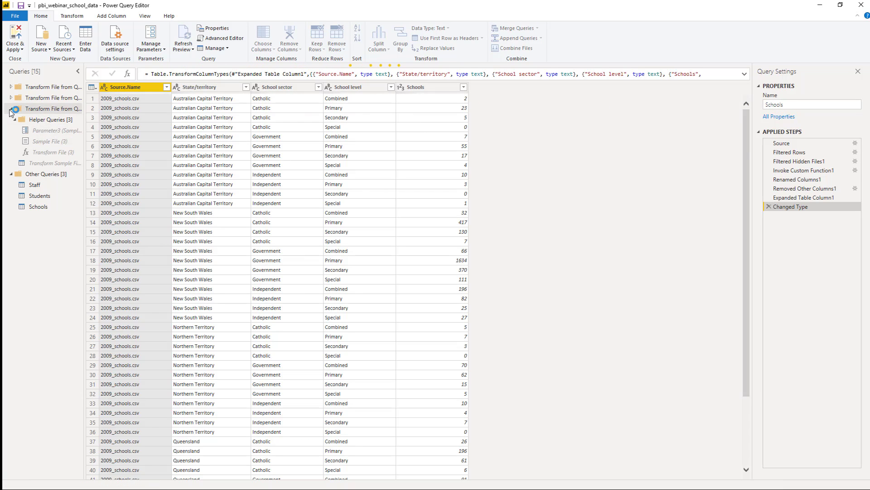
{"action": "left_click", "coordinate": [11, 109]}
{"action": "left_click", "coordinate": [37, 151]}
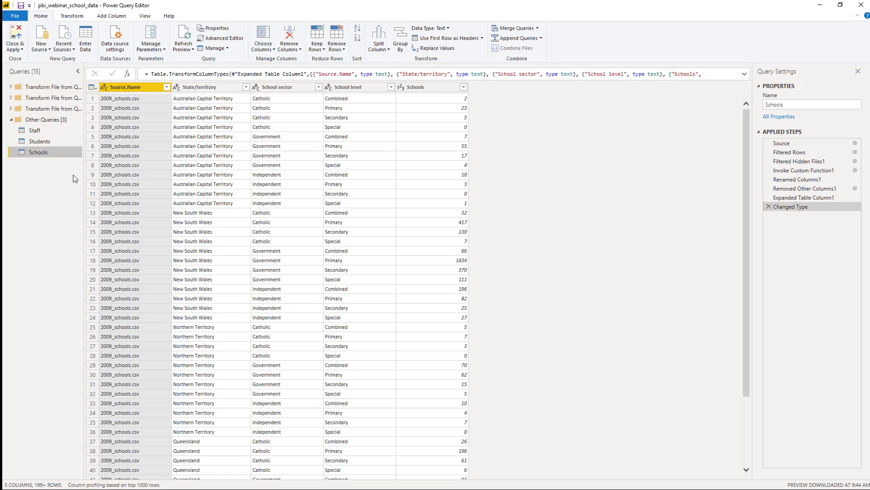
- Split the Source.Name column of the Schools query by the custom delimiter "_" at the left-most delimiter
{"action": "left_click", "coordinate": [378, 45]}
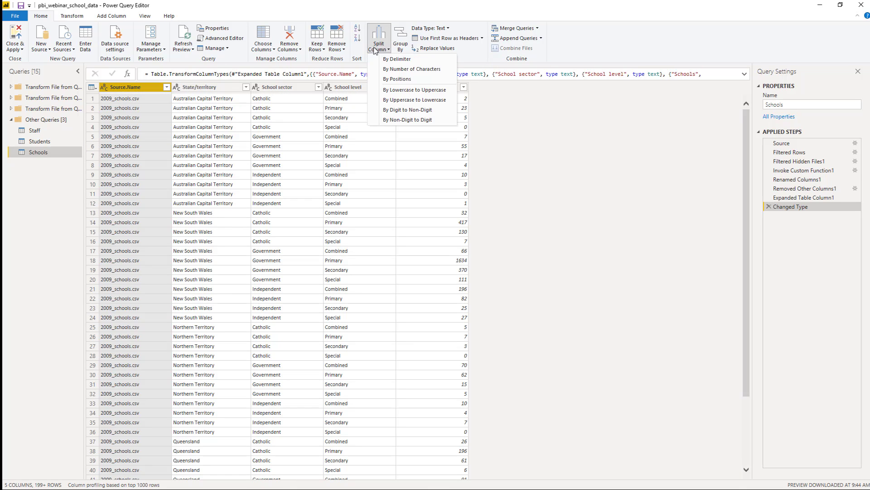
{"action": "left_click", "coordinate": [421, 61]}
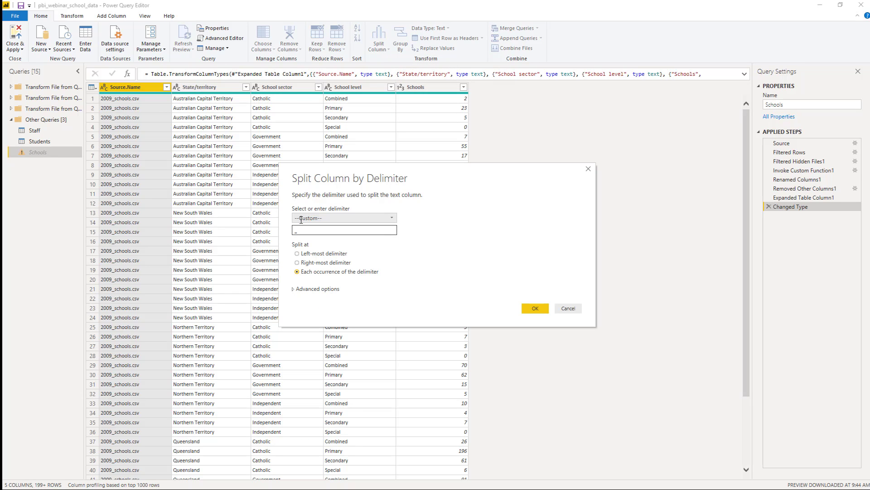
{"action": "left_click", "coordinate": [298, 254]}
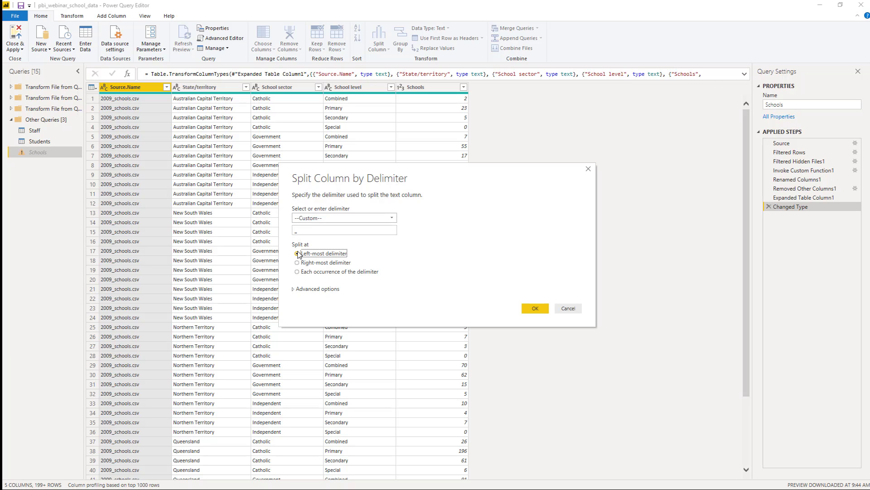
{"action": "left_click", "coordinate": [535, 310]}
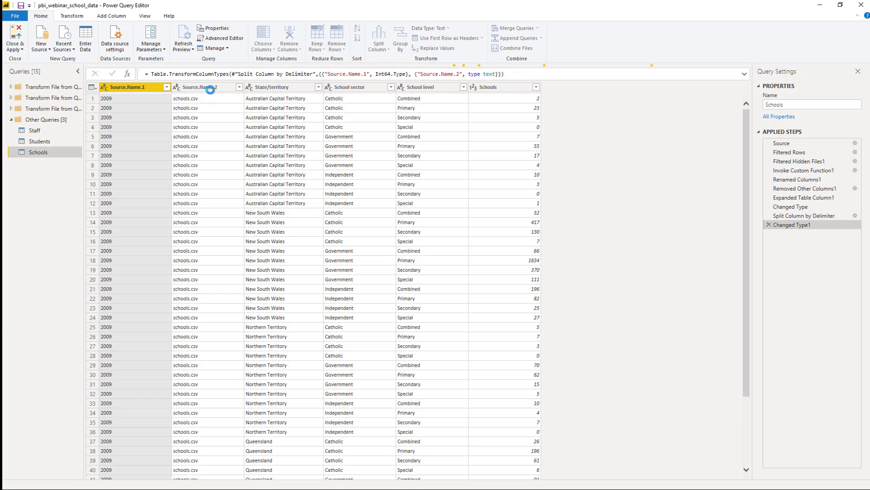
- Remove the Source.Name.2 column from the Schools query and rename the Source.Name.1 column as Year
{"action": "left_click", "coordinate": [216, 87]}
{"action": "key", "text": "Delete"}
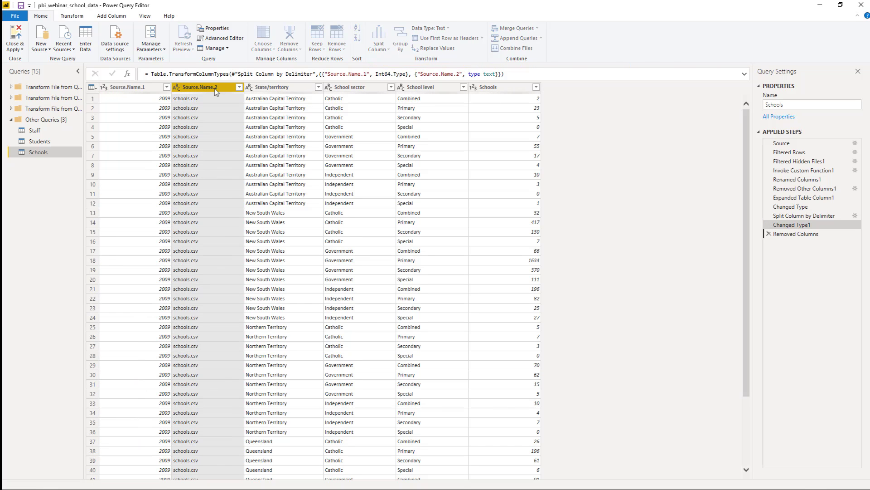
{"action": "double_click", "coordinate": [134, 87]}
{"action": "type", "text": "Year"}
{"action": "key", "text": "Return"}
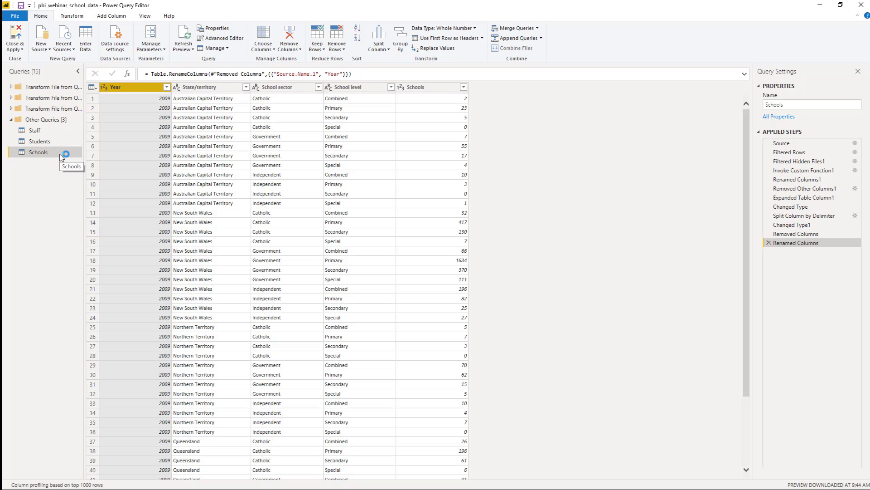
- Compare the columns of the Students, Staff and Schools queries, and add the School sector column of Schools as a new query
{"action": "left_click", "coordinate": [47, 145]}
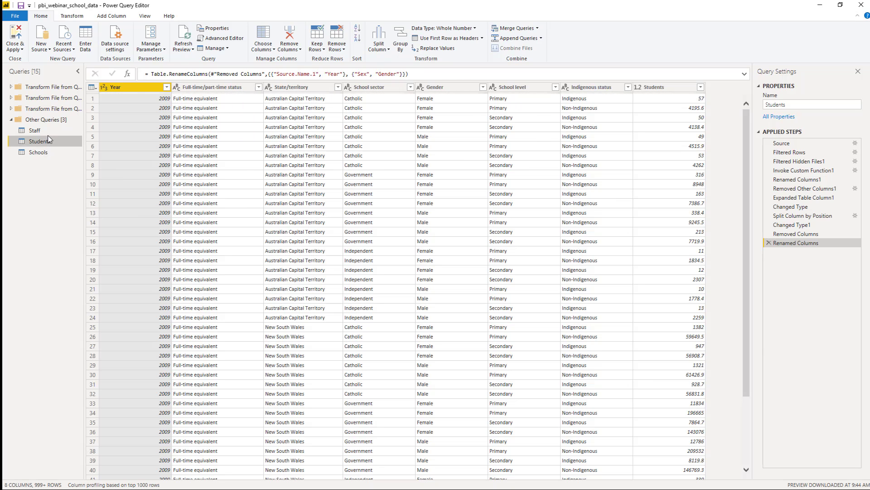
{"action": "left_click", "coordinate": [48, 135]}
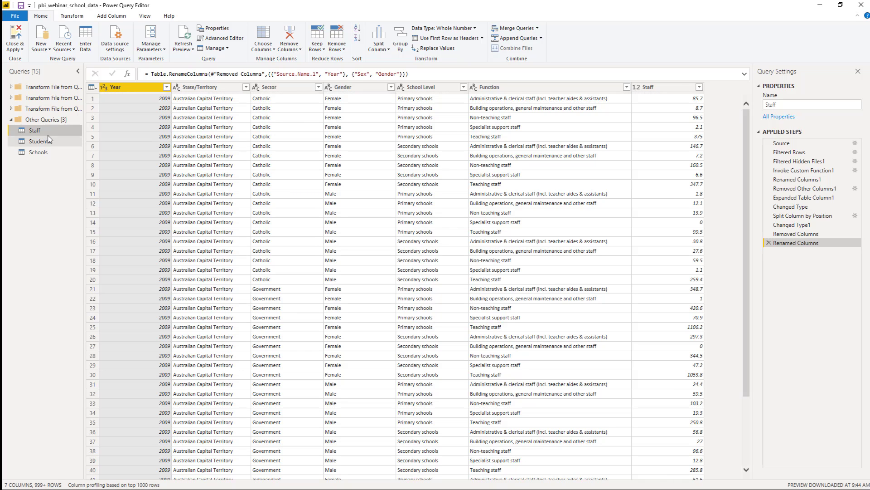
{"action": "left_click", "coordinate": [58, 142]}
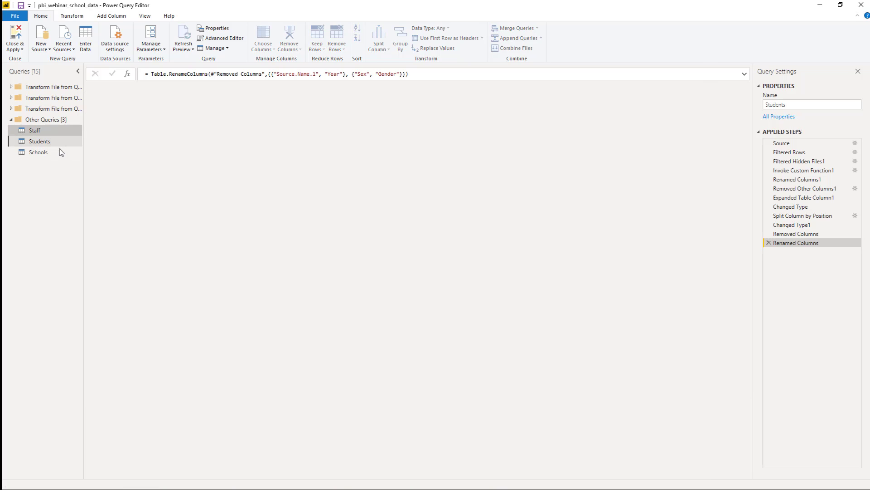
{"action": "left_click", "coordinate": [58, 152]}
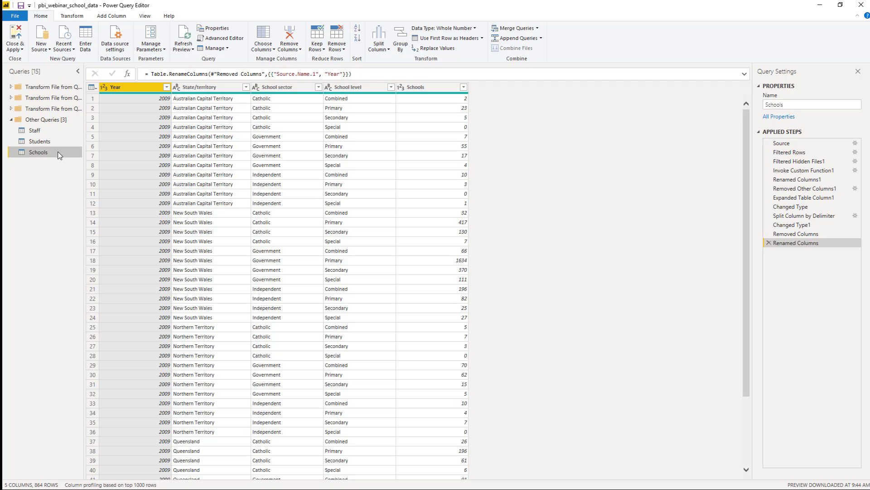
{"action": "left_click", "coordinate": [201, 88]}
{"action": "left_click", "coordinate": [295, 88]}
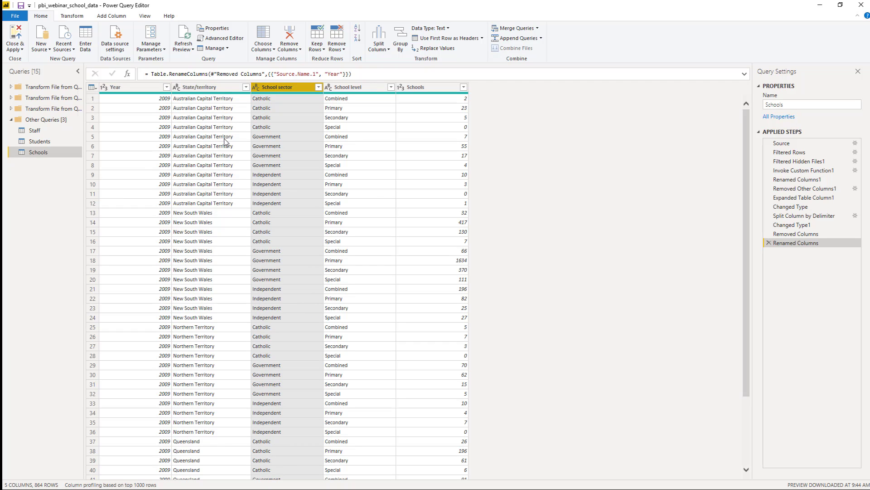
{"action": "right_click", "coordinate": [291, 89]}
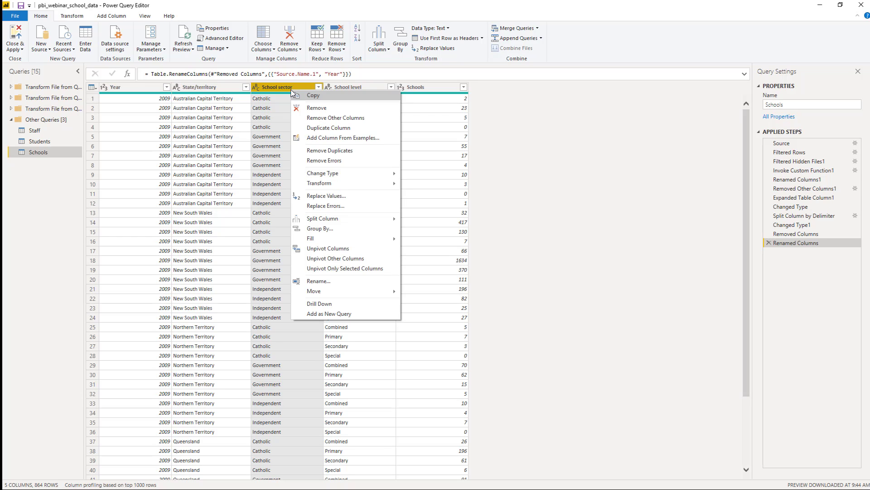
{"action": "left_click", "coordinate": [360, 314]}
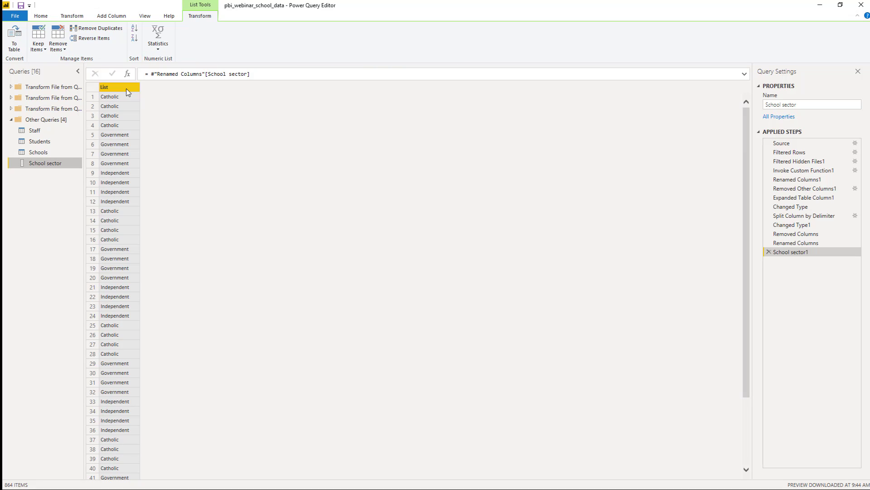
- Remove duplicates from the School sector list and convert it to a table with no delimiter, showing extra columns as errors
{"action": "left_click", "coordinate": [112, 31]}
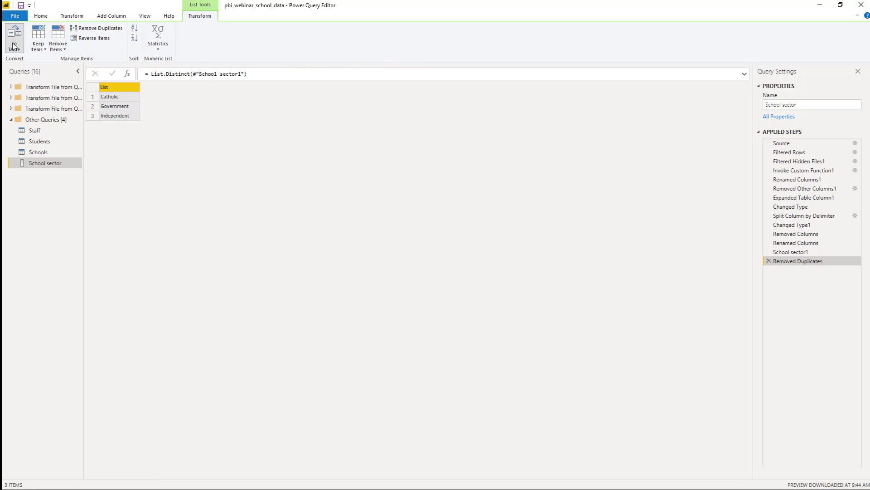
{"action": "left_click", "coordinate": [13, 47]}
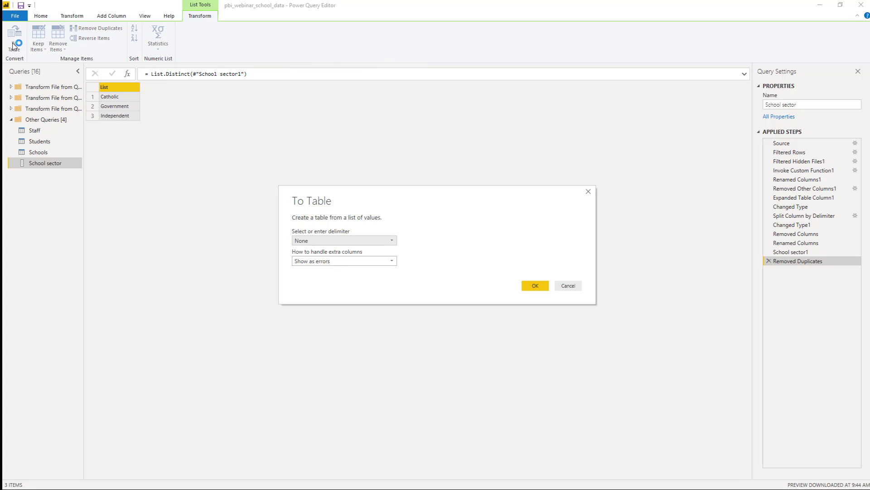
{"action": "left_click", "coordinate": [536, 286]}
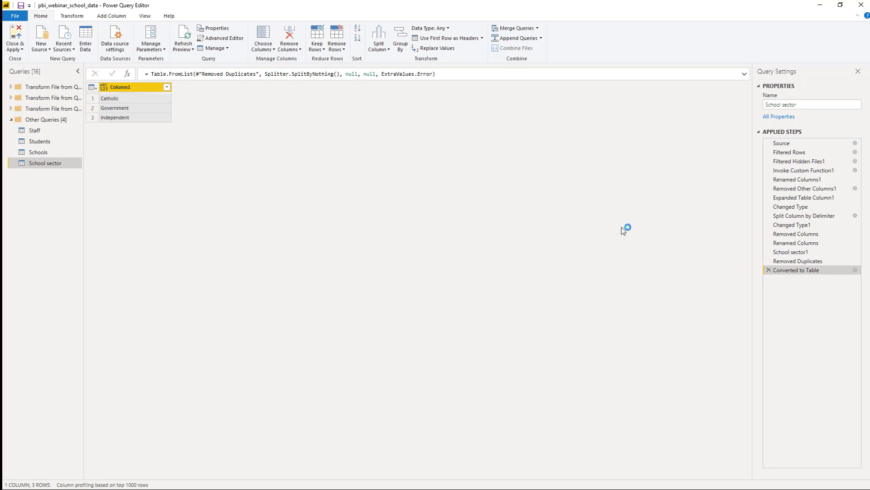
- Rename the School sector query as DimSchoolSector
{"action": "left_click_drag", "start_coordinate": [804, 105], "coordinate": [786, 108]}
{"action": "left_click", "coordinate": [786, 108]}
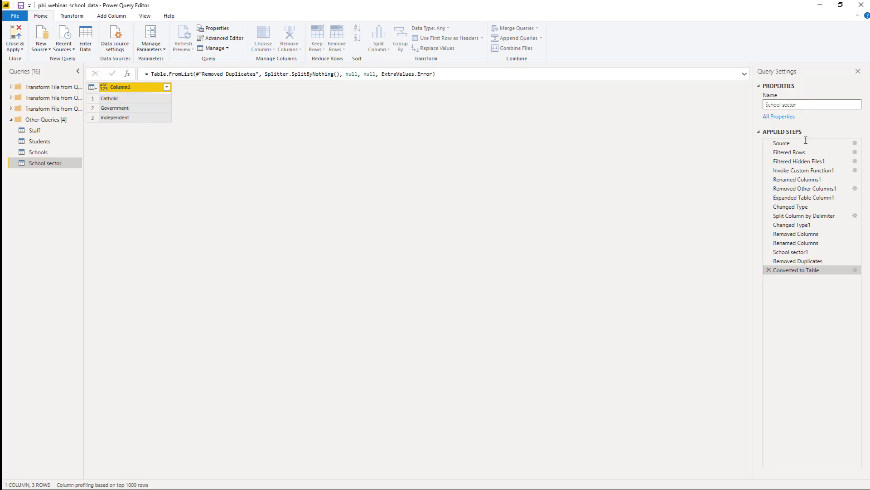
{"action": "key", "text": "BackSpace"}
{"action": "key", "text": "BackSpace"}
{"action": "type", "text": "S"}
{"action": "key", "text": "Home"}
{"action": "type", "text": "Dim"}
{"action": "key", "text": "Return"}
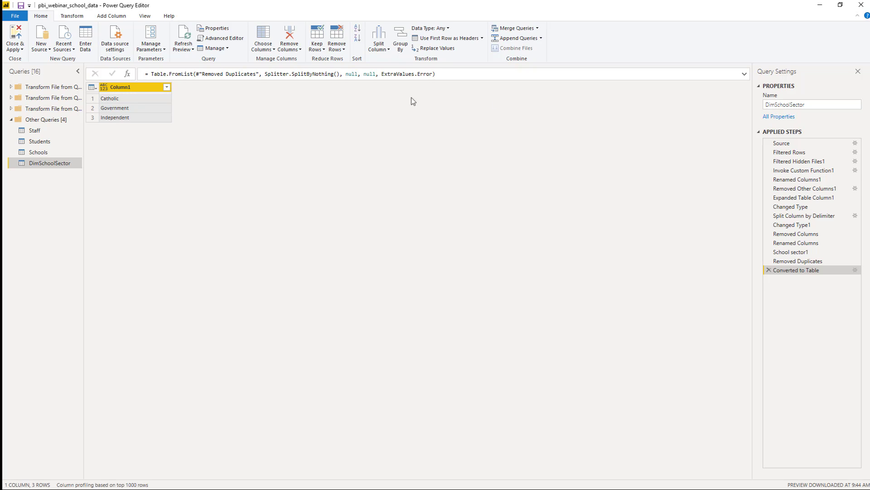
- Rename Column1 of the DimSchoolSector query as Sector and set its data type to Text
{"action": "left_click", "coordinate": [135, 91]}
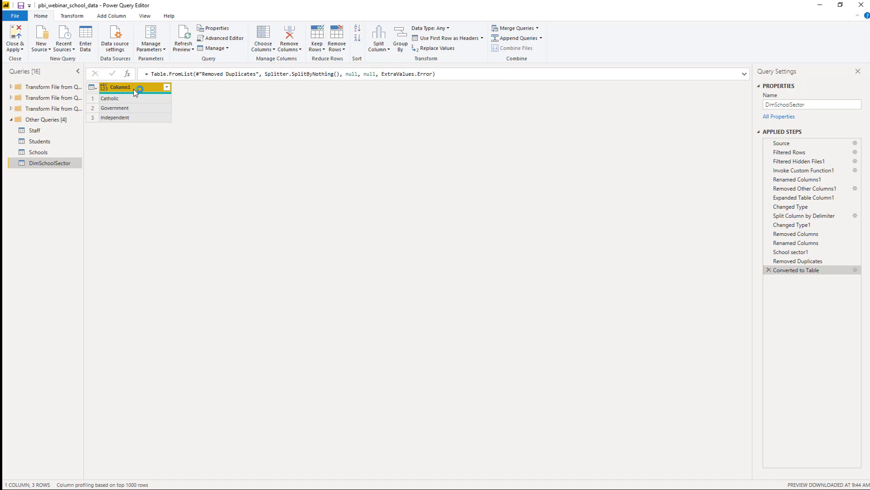
{"action": "double_click", "coordinate": [136, 90]}
{"action": "type", "text": "Sector"}
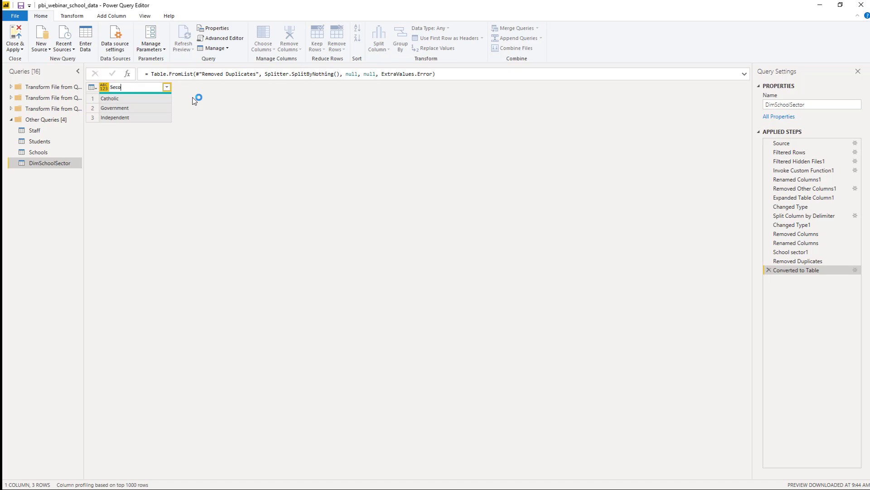
{"action": "key", "text": "Return"}
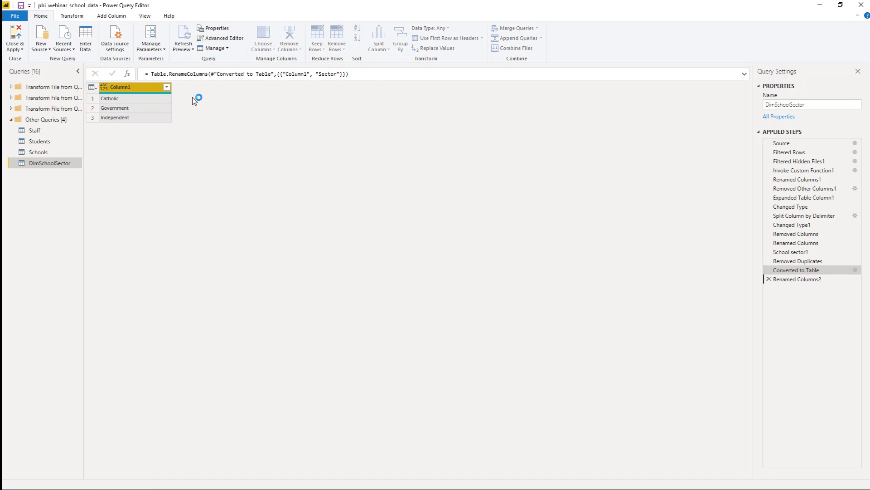
{"action": "left_click", "coordinate": [103, 88]}
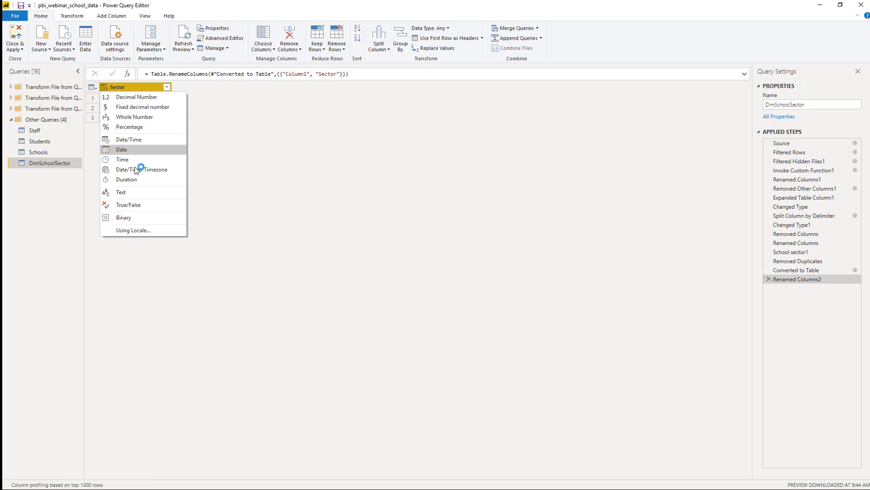
{"action": "left_click", "coordinate": [144, 191]}
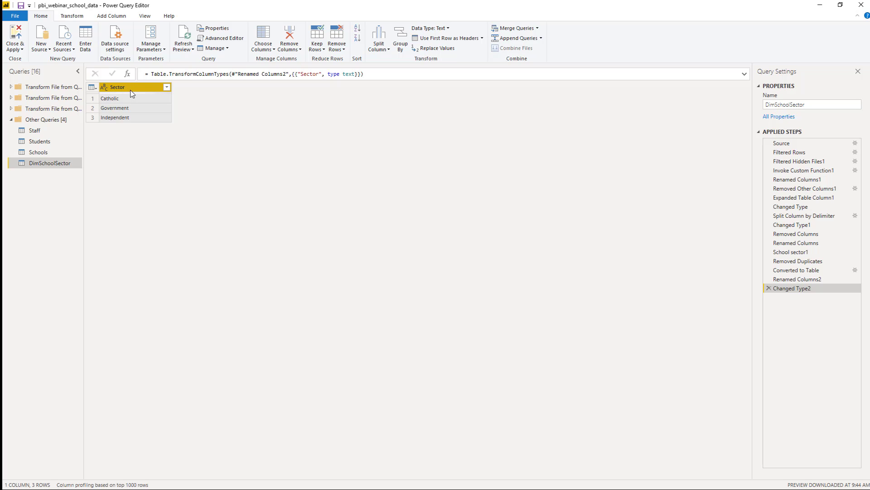
- Compare the School sector column of the Schools query with the Sector values in the DimSchoolSector query
{"action": "left_click", "coordinate": [59, 154]}
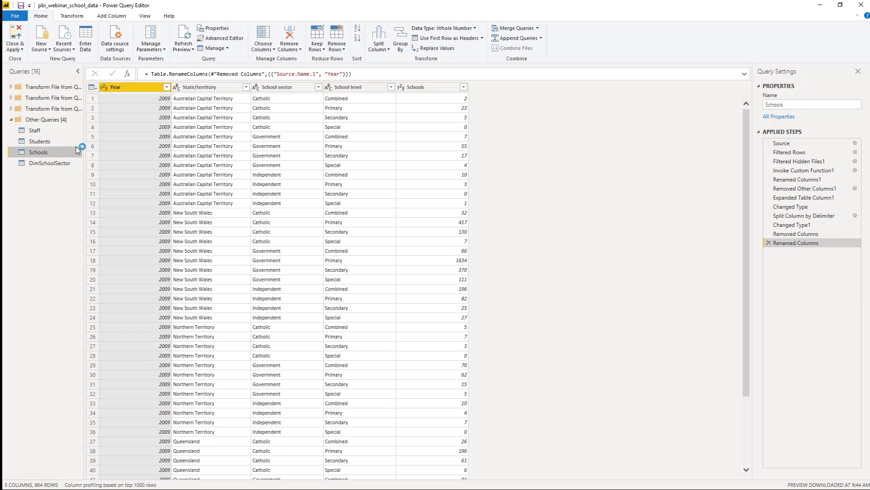
{"action": "left_click", "coordinate": [285, 88]}
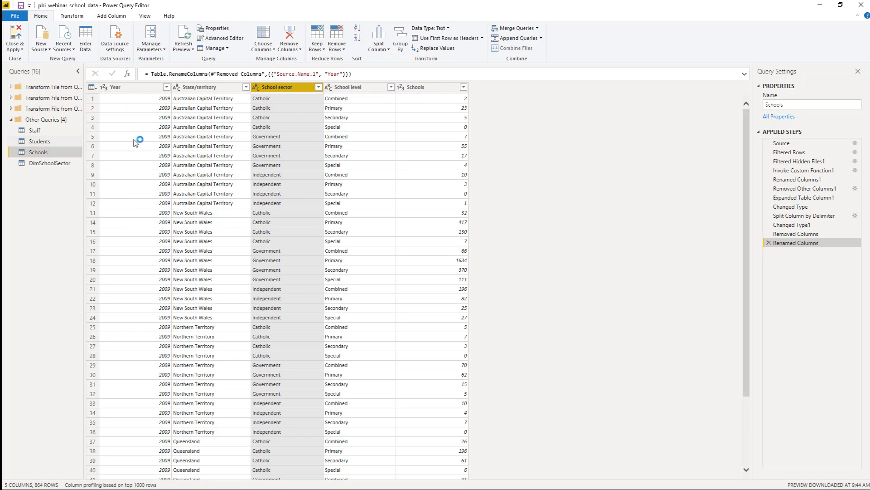
{"action": "left_click", "coordinate": [55, 163]}
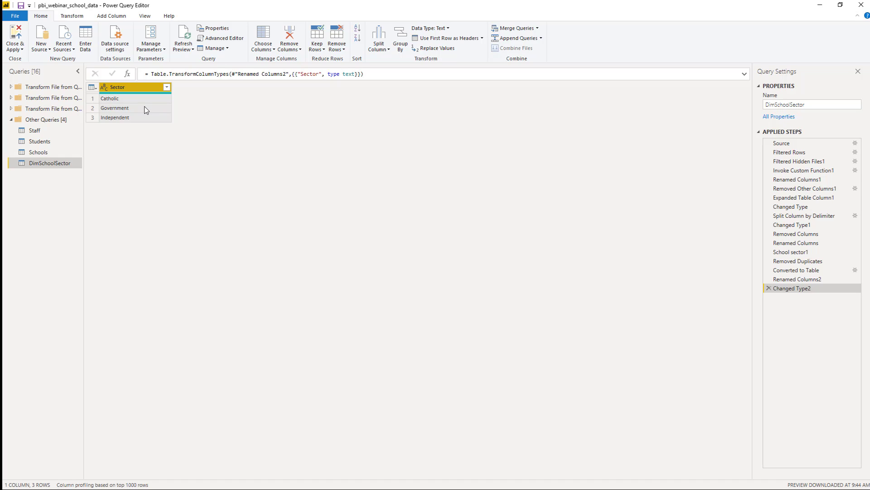
{"action": "left_click", "coordinate": [140, 108]}
{"action": "left_click", "coordinate": [140, 99]}
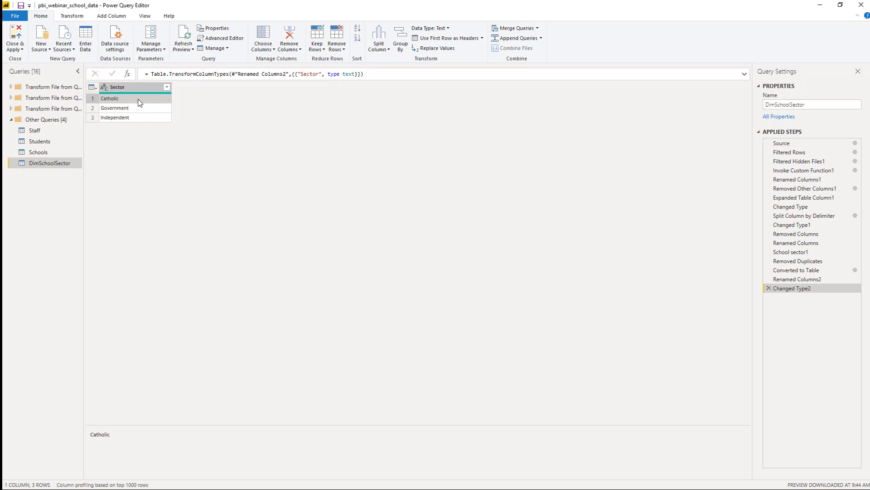
{"action": "left_click", "coordinate": [140, 116]}
{"action": "left_click", "coordinate": [145, 90]}
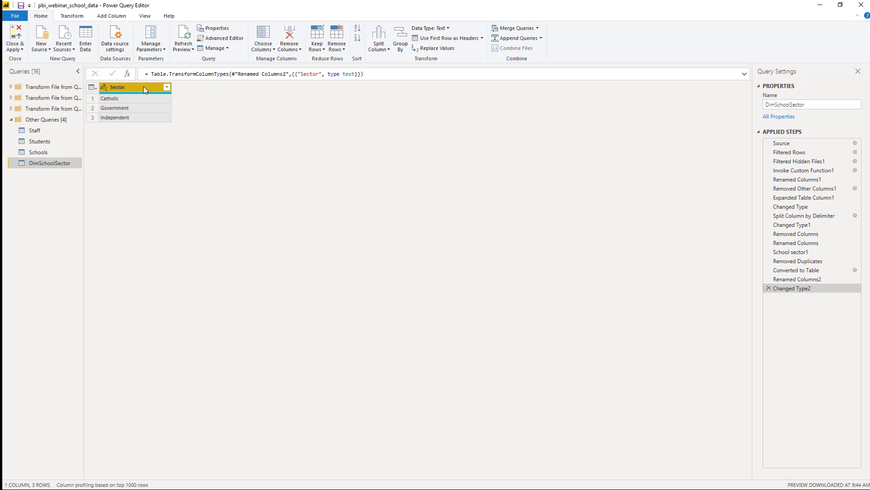
- Start a conditional column named SortOrder in DimSchoolSector that outputs 1 when Sector equals Government
{"action": "left_click", "coordinate": [110, 15]}
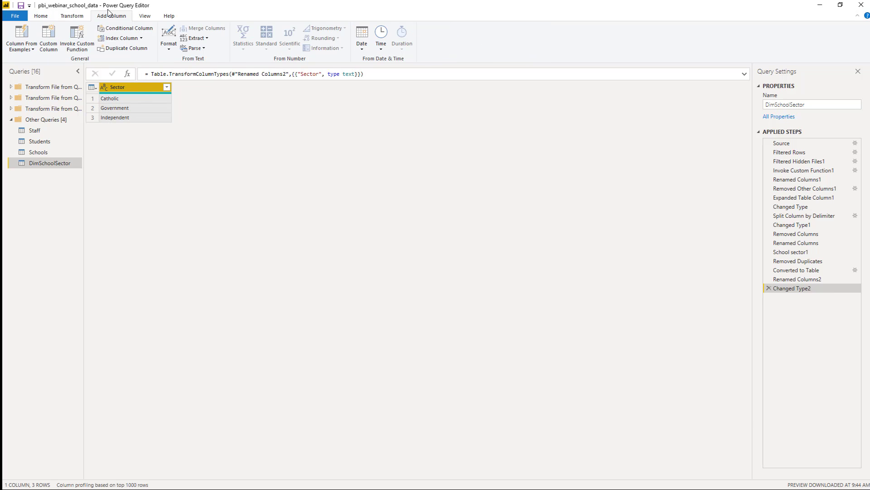
{"action": "left_click", "coordinate": [129, 28]}
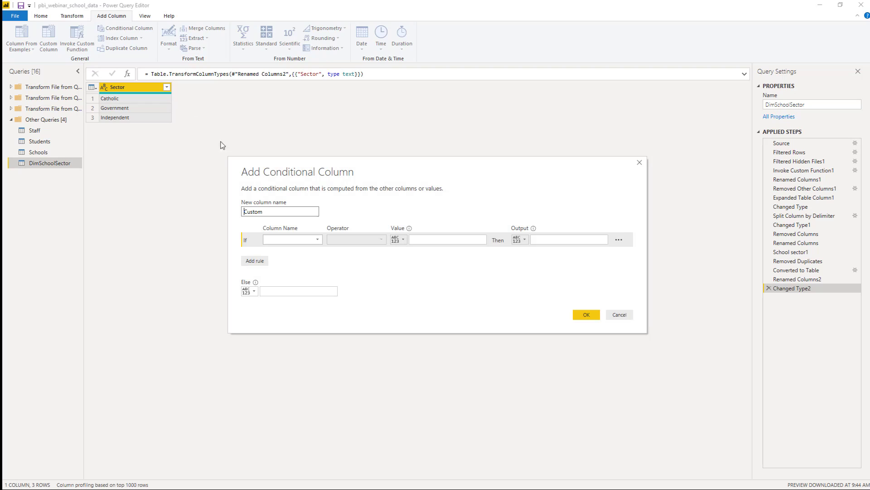
{"action": "left_click_drag", "start_coordinate": [313, 212], "coordinate": [234, 211]}
{"action": "type", "text": "SortOrder"}
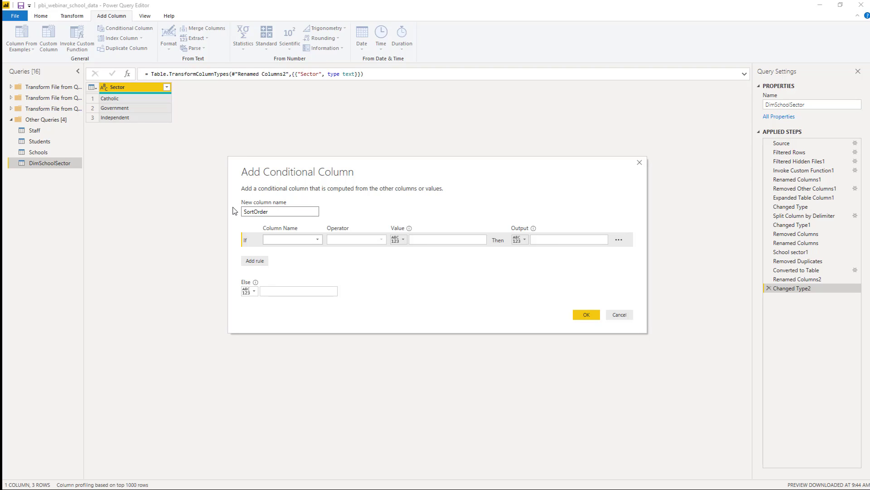
{"action": "left_click", "coordinate": [284, 239]}
{"action": "left_click", "coordinate": [277, 250]}
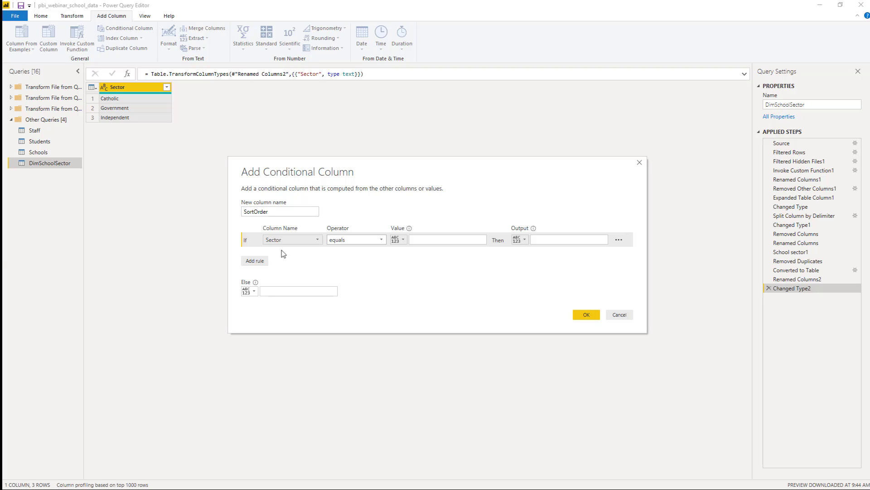
{"action": "left_click", "coordinate": [416, 240]}
{"action": "type", "text": "Gov"}
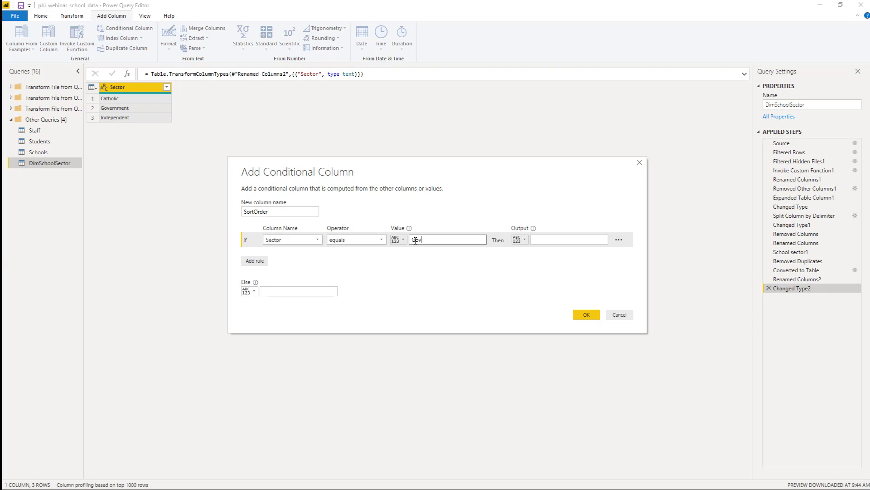
{"action": "type", "text": "ernment"}
{"action": "key", "text": "Tab"}
{"action": "left_click", "coordinate": [538, 243]}
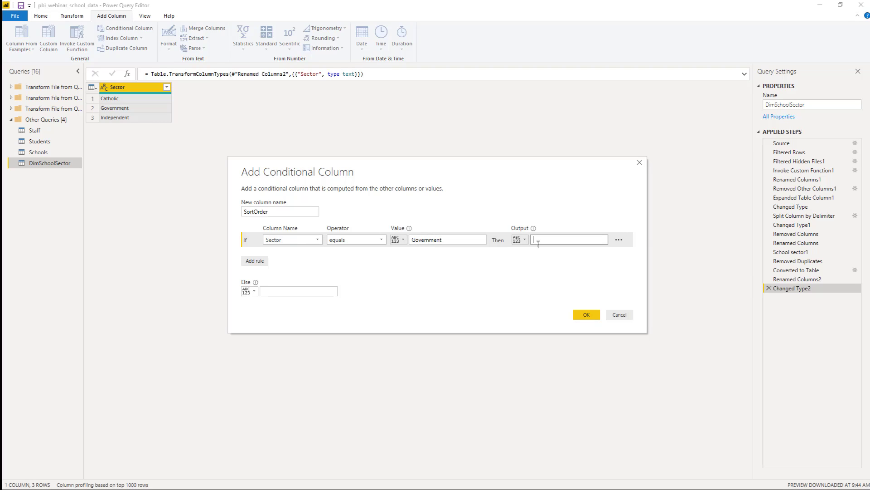
{"action": "type", "text": "1"}
- Add an else-if rule to the SortOrder conditional column that outputs 2 when Sector equals Catholic
{"action": "left_click", "coordinate": [255, 261]}
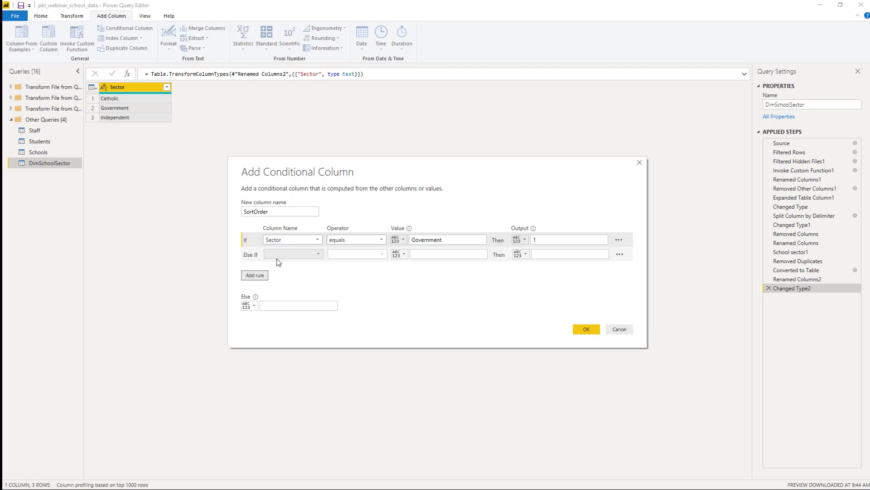
{"action": "left_click", "coordinate": [287, 256]}
{"action": "left_click", "coordinate": [288, 264]}
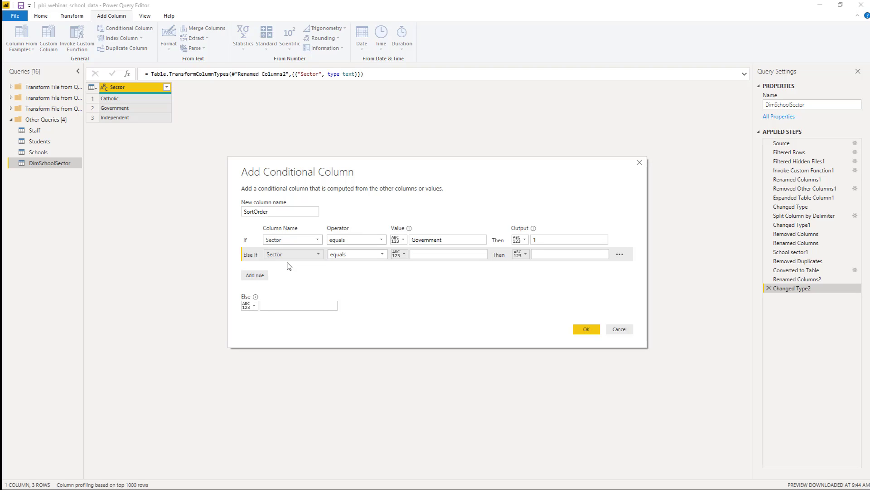
{"action": "left_click", "coordinate": [415, 253]}
{"action": "type", "text": "CAtho"}
{"action": "key", "text": "BackSpace"}
{"action": "key", "text": "BackSpace"}
{"action": "key", "text": "BackSpace"}
{"action": "key", "text": "BackSpace"}
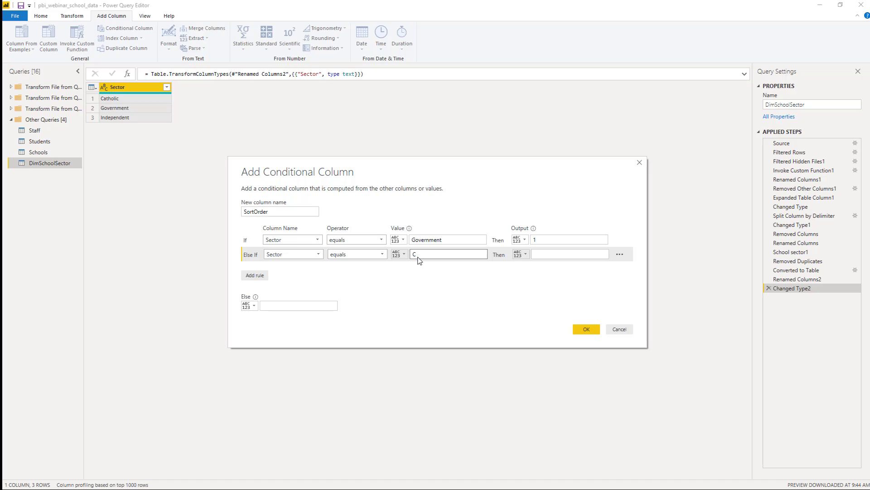
{"action": "type", "text": "atholic"}
{"action": "key", "text": "Tab"}
{"action": "type", "text": "2"}
- Create the SortOrder column with 3 as the else output and set its data type to Whole Number
{"action": "left_click", "coordinate": [281, 306]}
{"action": "type", "text": "3"}
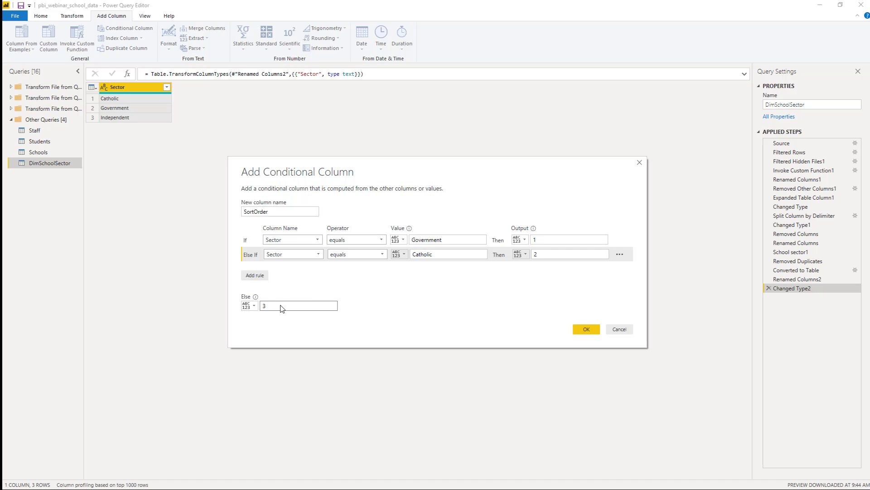
{"action": "left_click", "coordinate": [585, 330]}
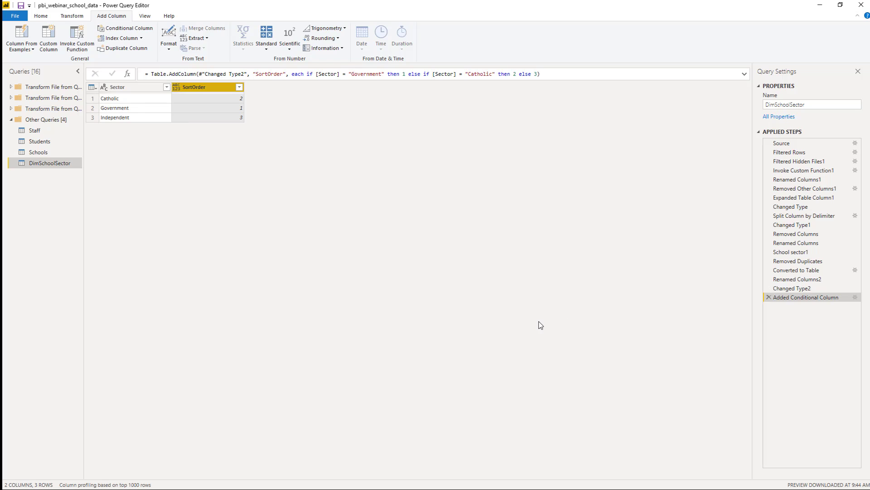
{"action": "left_click", "coordinate": [176, 87]}
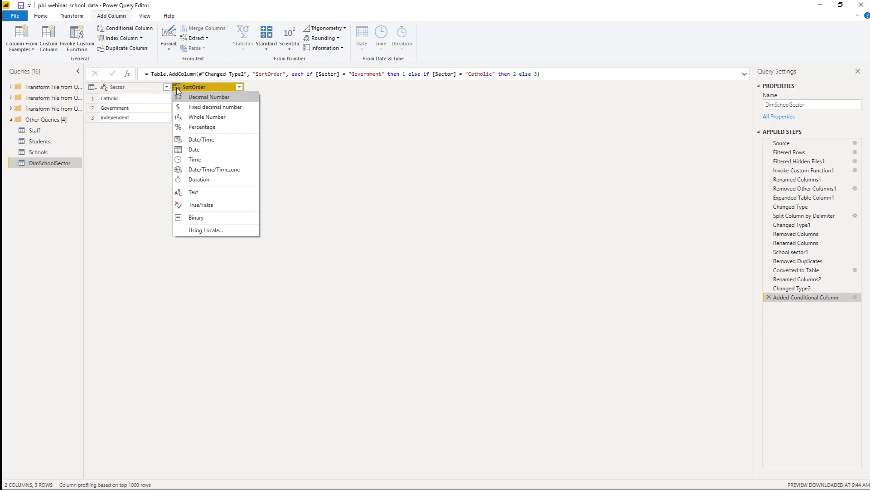
{"action": "left_click", "coordinate": [242, 114]}
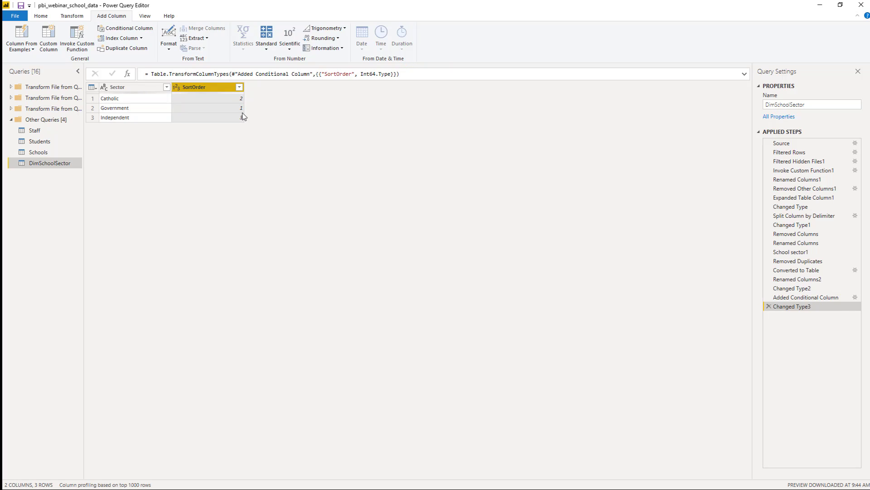
- Add the State/territory column of the Schools query as a new query
{"action": "left_click", "coordinate": [54, 153]}
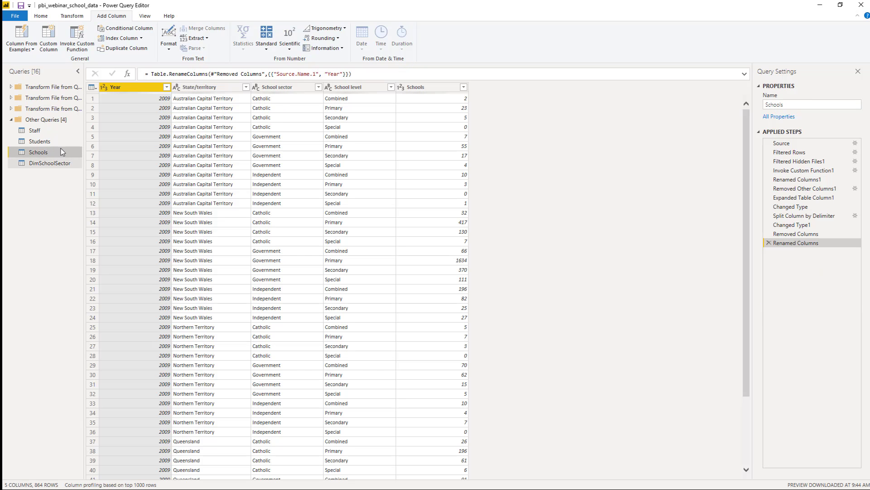
{"action": "right_click", "coordinate": [210, 88]}
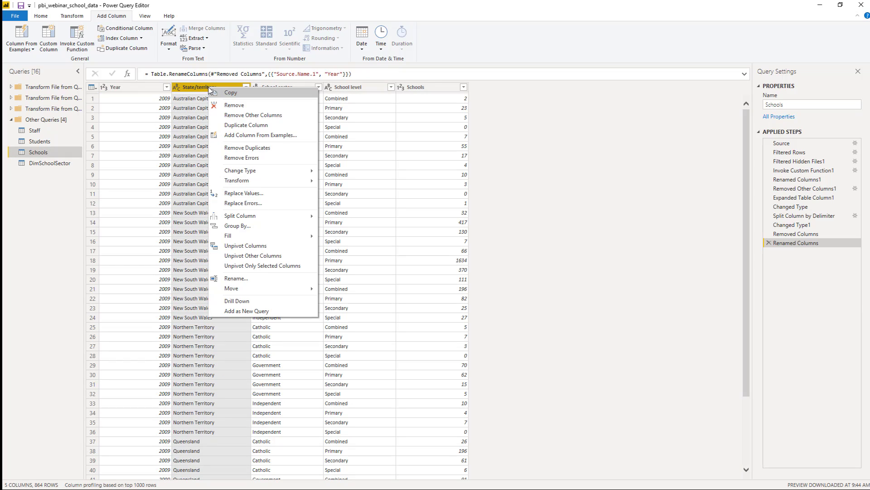
{"action": "left_click", "coordinate": [279, 312]}
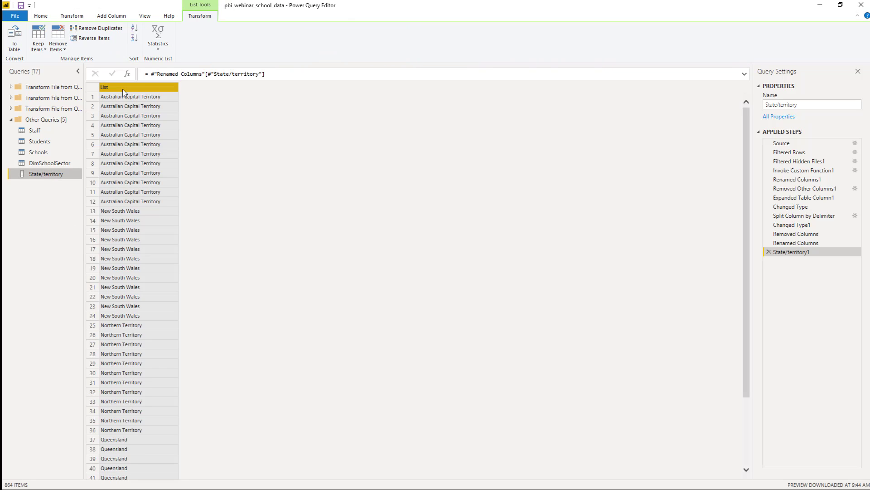
- Remove duplicates from the State/territory list and convert it to a table with no delimiter, showing extra columns as errors
{"action": "left_click", "coordinate": [116, 31]}
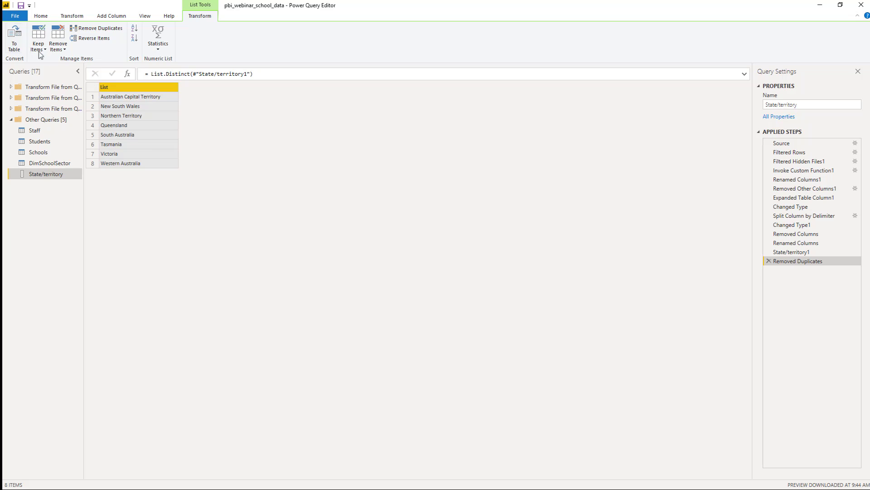
{"action": "left_click", "coordinate": [17, 41]}
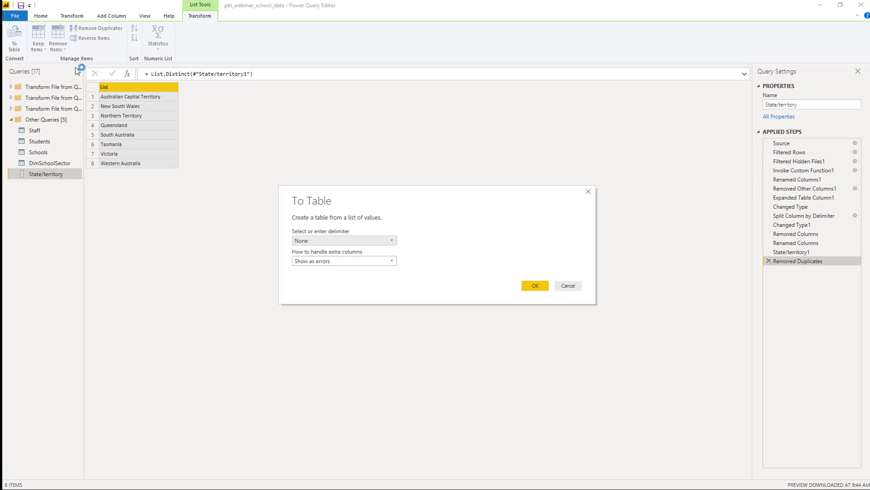
{"action": "left_click", "coordinate": [546, 286]}
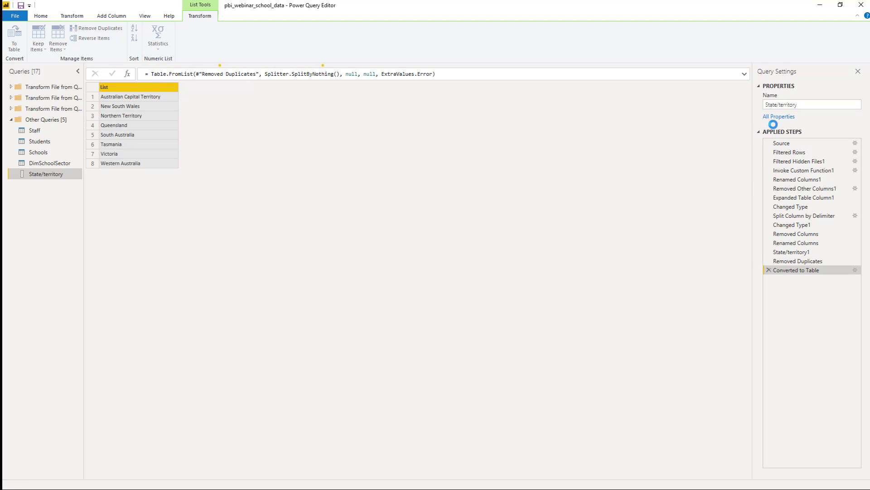
- Rename the State/territory query as DimStates
{"action": "left_click_drag", "start_coordinate": [801, 105], "coordinate": [779, 106]}
{"action": "left_click", "coordinate": [784, 107]}
{"action": "key", "text": "BackSpace"}
{"action": "type", "text": "s"}
{"action": "key", "text": "Home"}
{"action": "type", "text": "Dim"}
{"action": "key", "text": "Return"}
- Rename Column1 of the DimStates query as States and set its data type to Text
{"action": "double_click", "coordinate": [146, 88]}
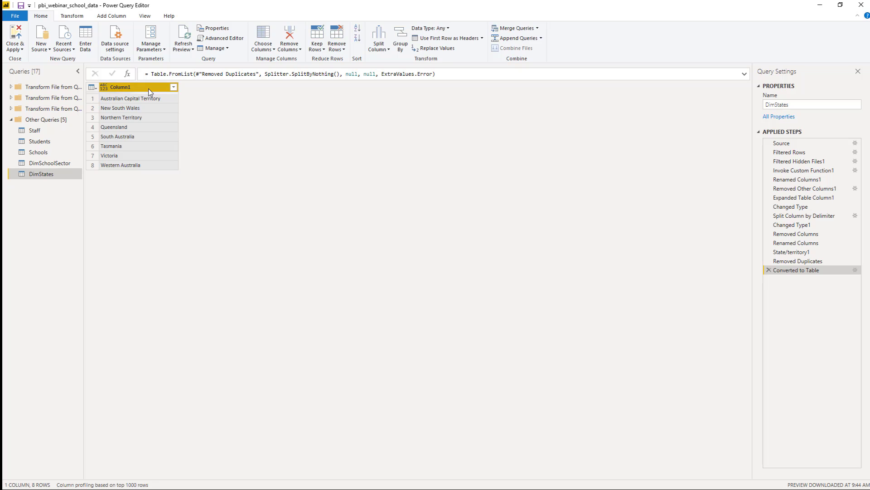
{"action": "type", "text": "States"}
{"action": "key", "text": "Return"}
{"action": "left_click", "coordinate": [104, 88]}
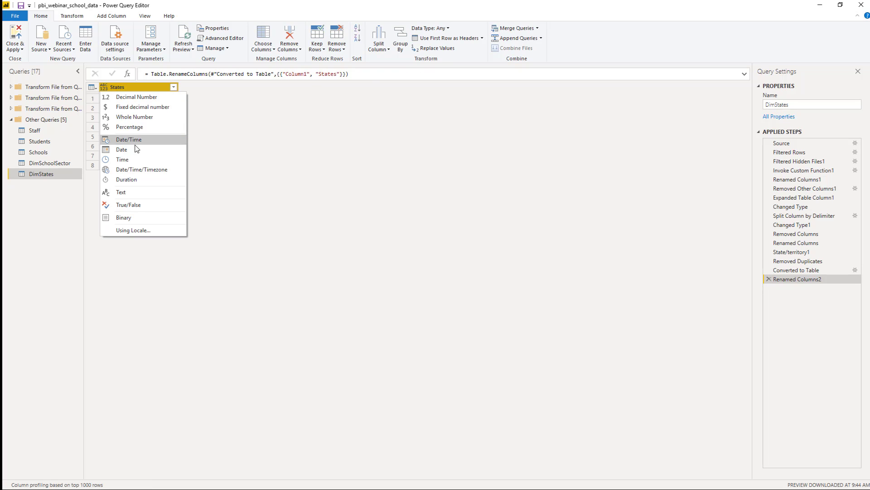
{"action": "left_click", "coordinate": [156, 191]}
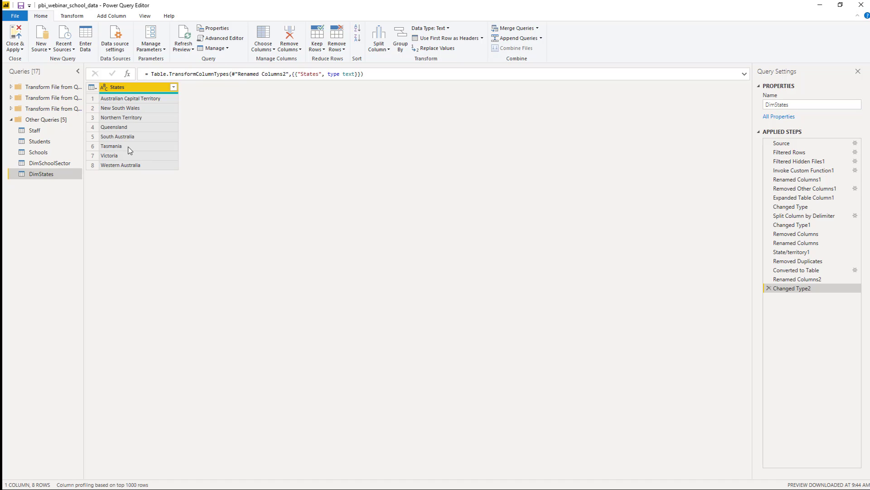
- Start a column from examples in DimStates, entering ACT for Australian Capital Territory and NSW for New South Wales
{"action": "left_click", "coordinate": [111, 16]}
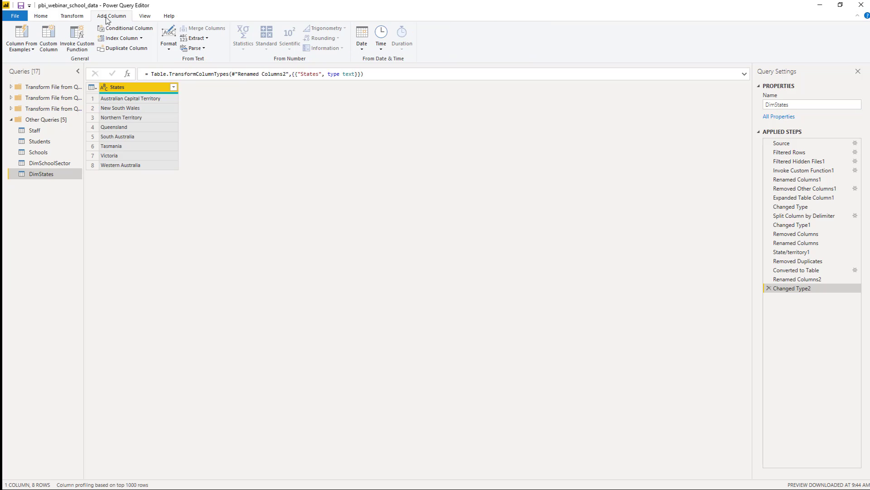
{"action": "left_click", "coordinate": [25, 34]}
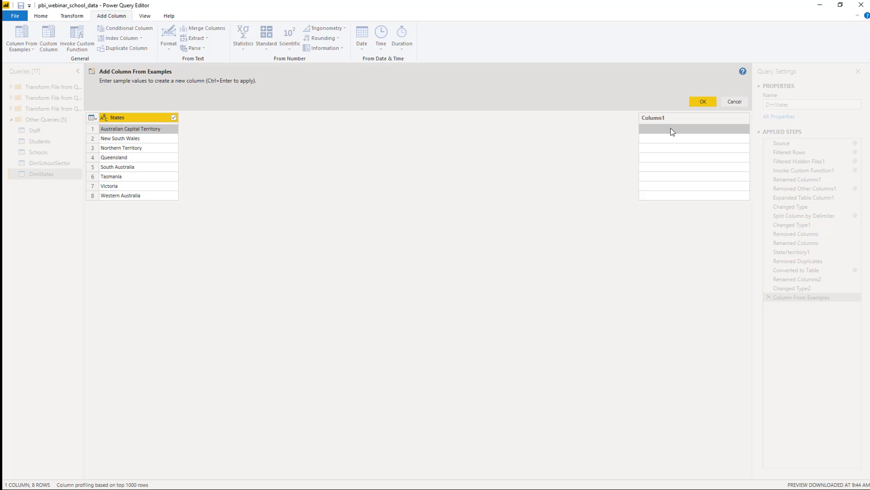
{"action": "type", "text": "ACT"}
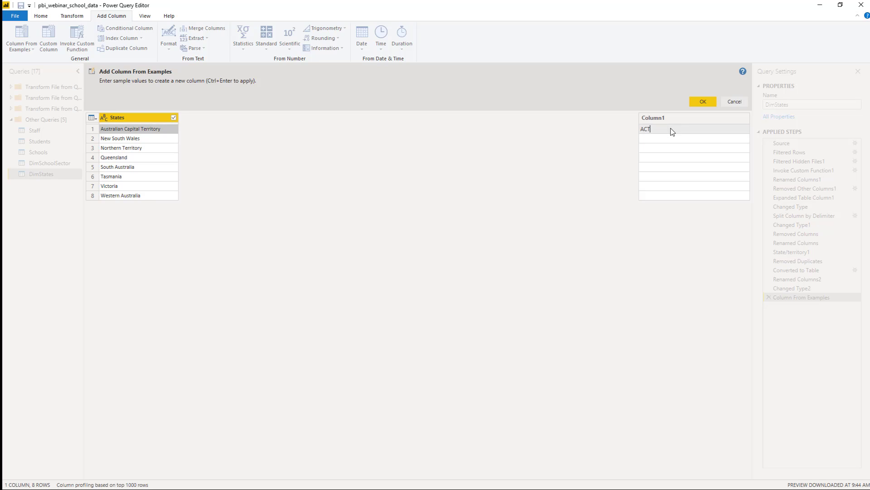
{"action": "key", "text": "Return"}
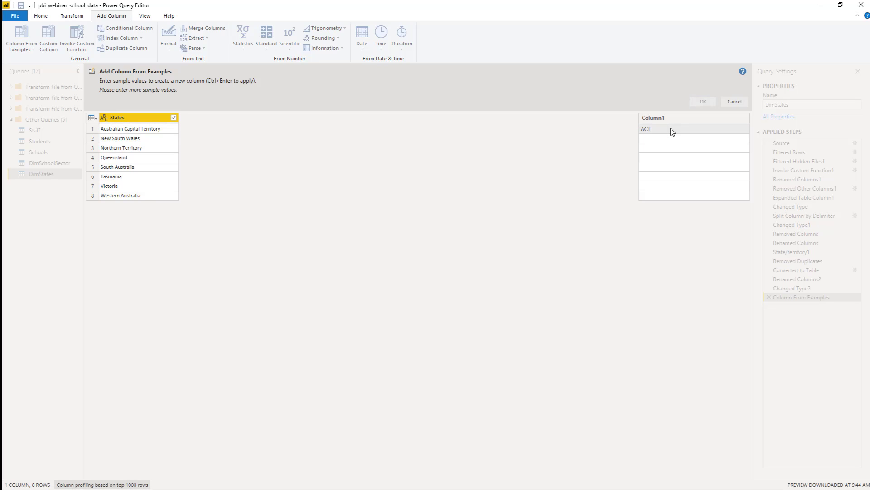
{"action": "left_click", "coordinate": [665, 138]}
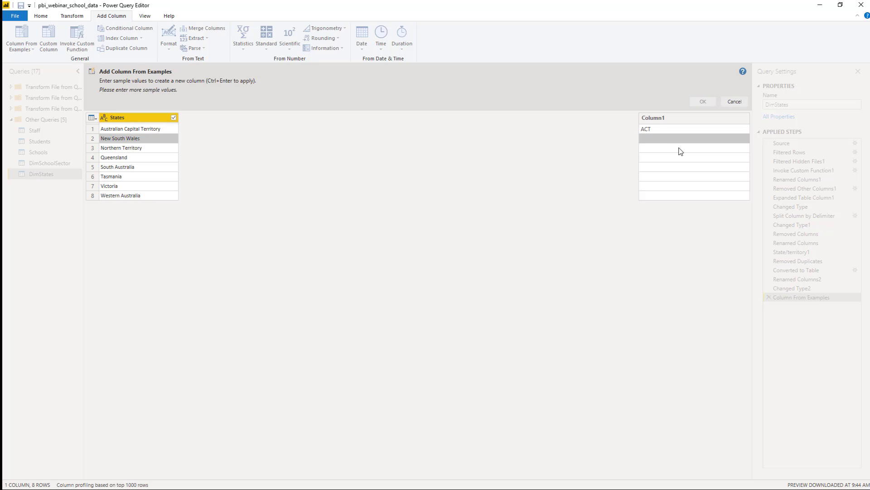
{"action": "type", "text": "NSW"}
{"action": "key", "text": "Return"}
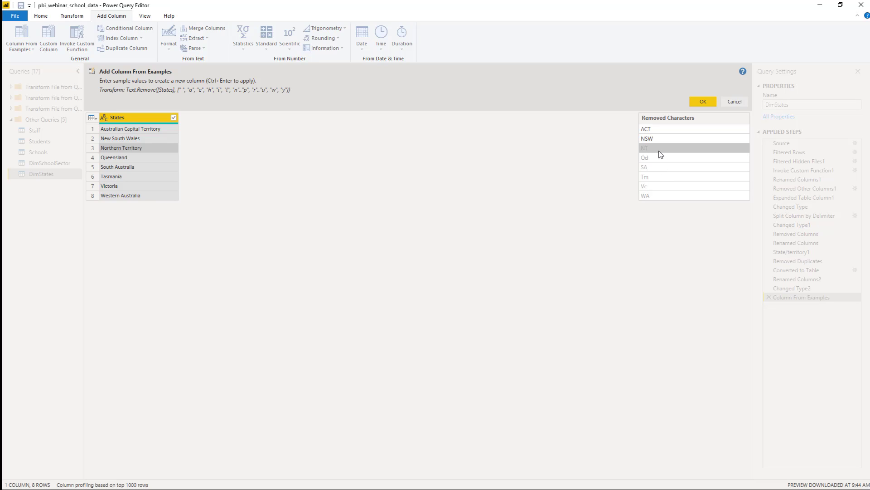
- Accept NT for Northern Territory and enter the examples QLD, SA and TAS for Queensland, South Australia and Tasmania
{"action": "left_click", "coordinate": [659, 151]}
{"action": "key", "text": "Return"}
{"action": "type", "text": "QLD"}
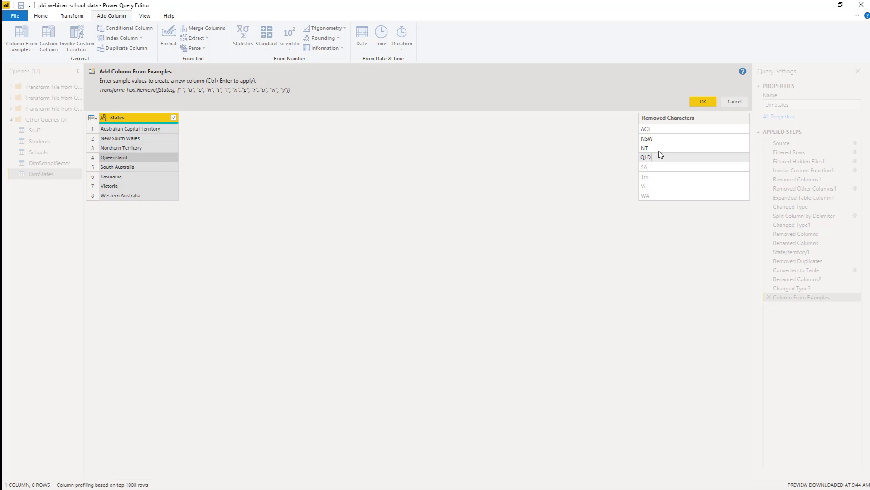
{"action": "key", "text": "Return"}
{"action": "type", "text": "SA"}
{"action": "key", "text": "Return"}
{"action": "type", "text": "TAS"}
{"action": "key", "text": "Return"}
- Enter the examples VIC for Victoria and WA for Western Australia, and create the abbreviation column
{"action": "type", "text": "VI"}
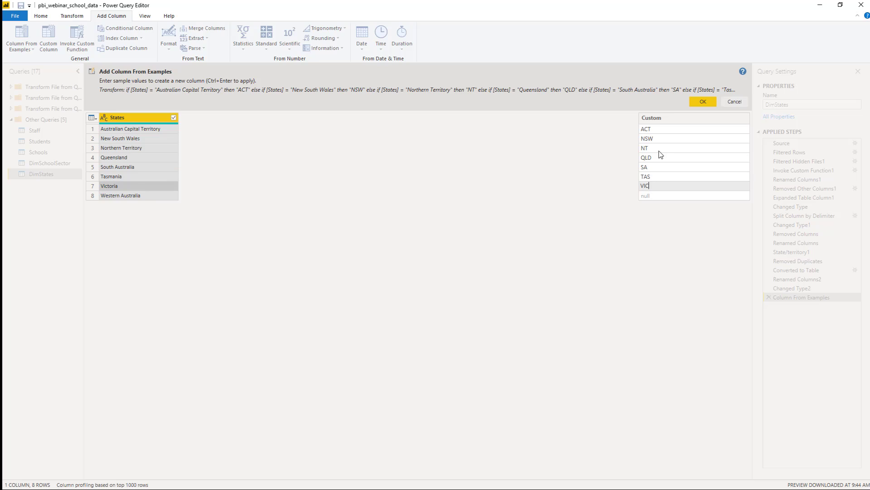
{"action": "type", "text": "C"}
{"action": "key", "text": "Return"}
{"action": "type", "text": "WA"}
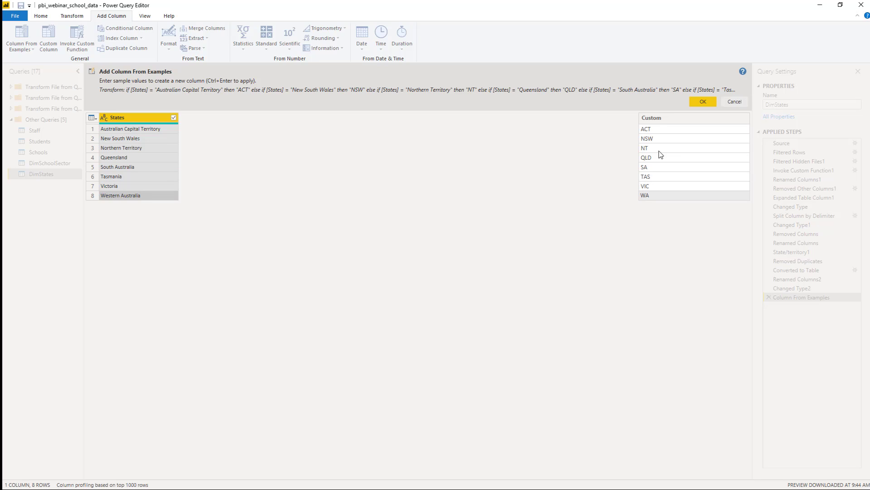
{"action": "key", "text": "Return"}
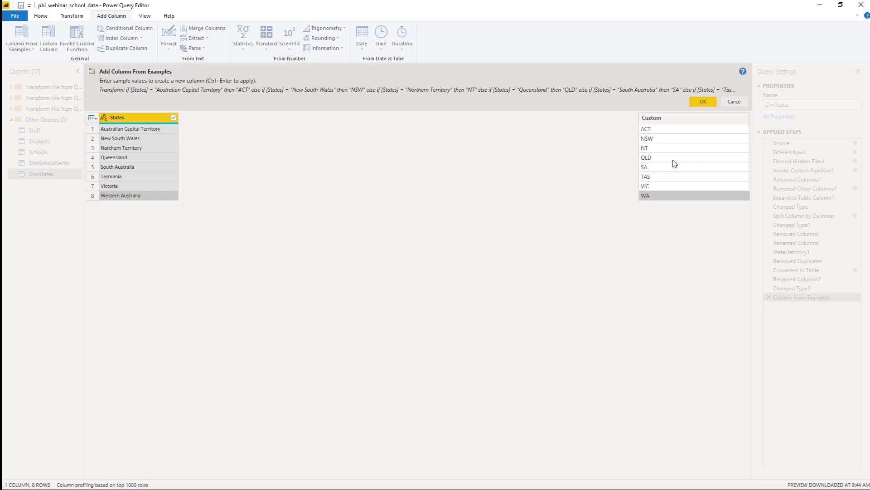
{"action": "left_click", "coordinate": [702, 103]}
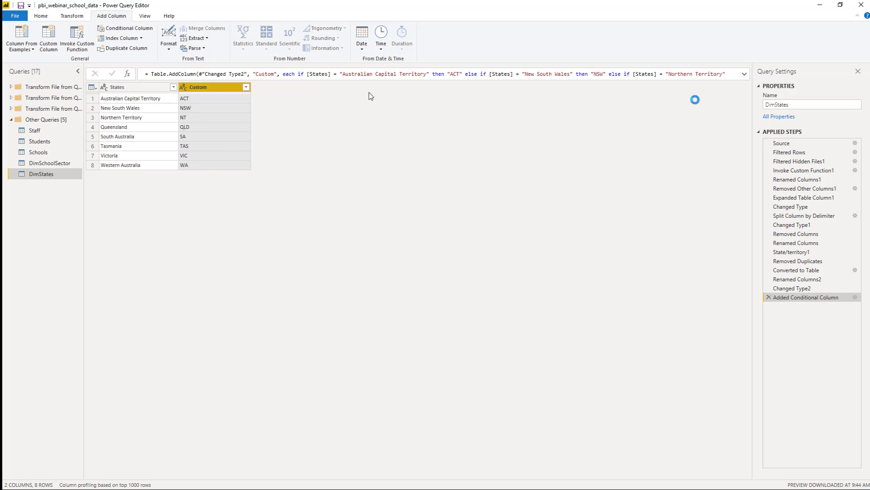
- Rename the abbreviation column of DimStates as State
{"action": "double_click", "coordinate": [214, 88]}
{"action": "type", "text": "State"}
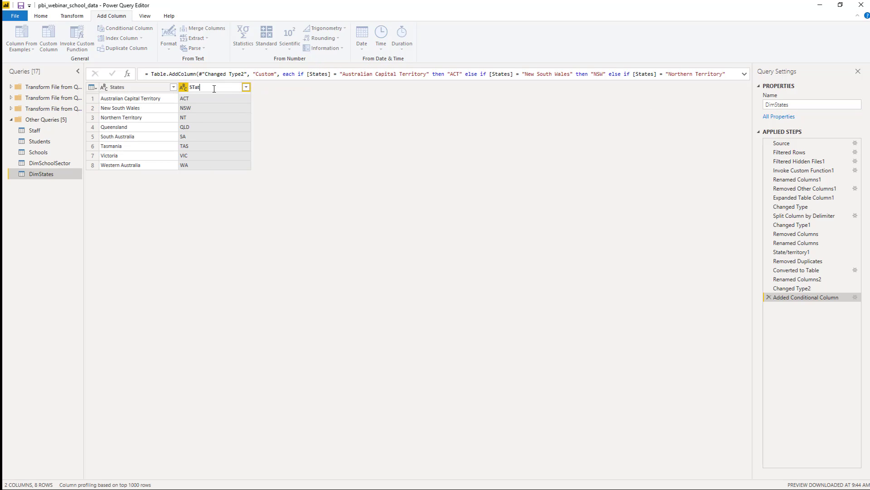
{"action": "key", "text": "Return"}
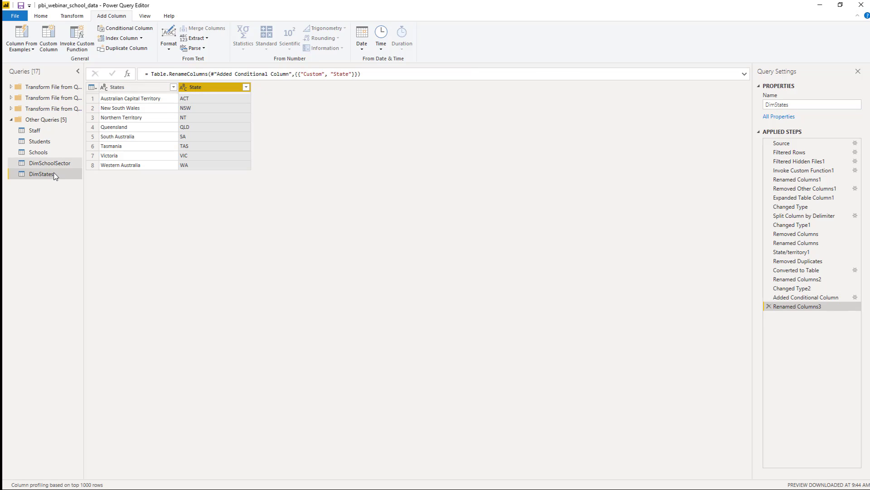
{"action": "left_click", "coordinate": [44, 156]}
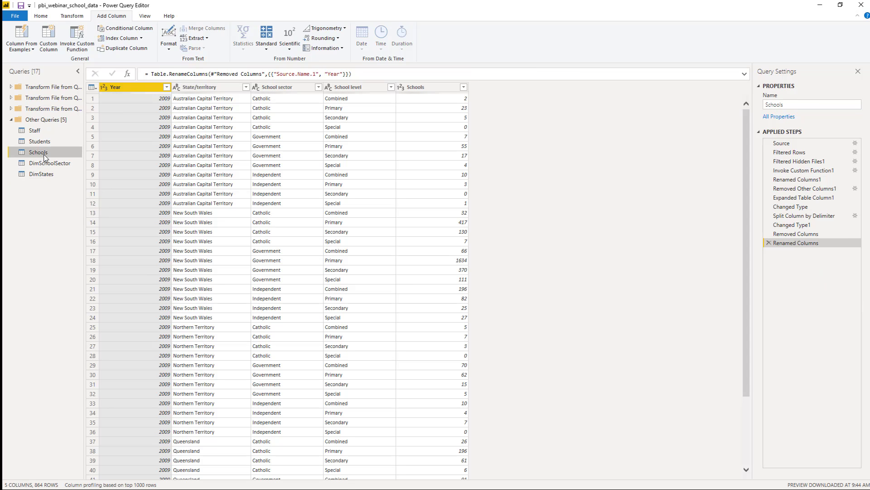
{"action": "right_click", "coordinate": [132, 89]}
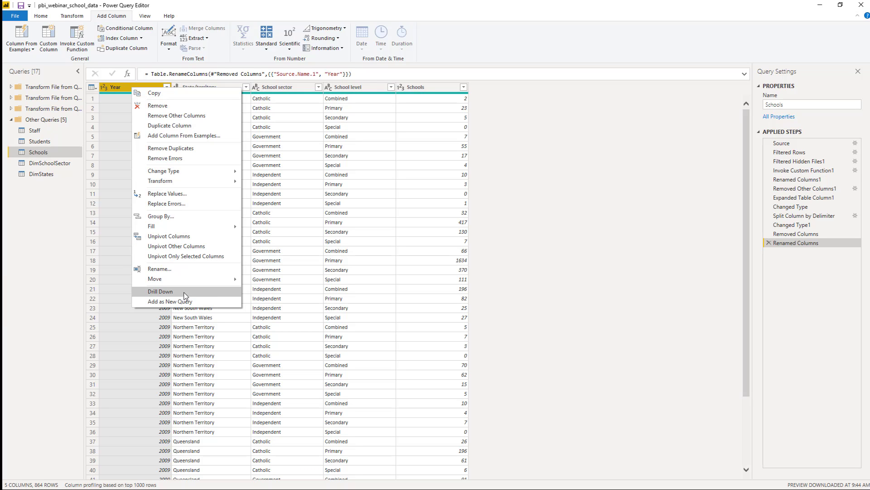
{"action": "left_click", "coordinate": [72, 230]}
- Create a blank query that lists the years with the formula = {2008..2018}
{"action": "right_click", "coordinate": [46, 198]}
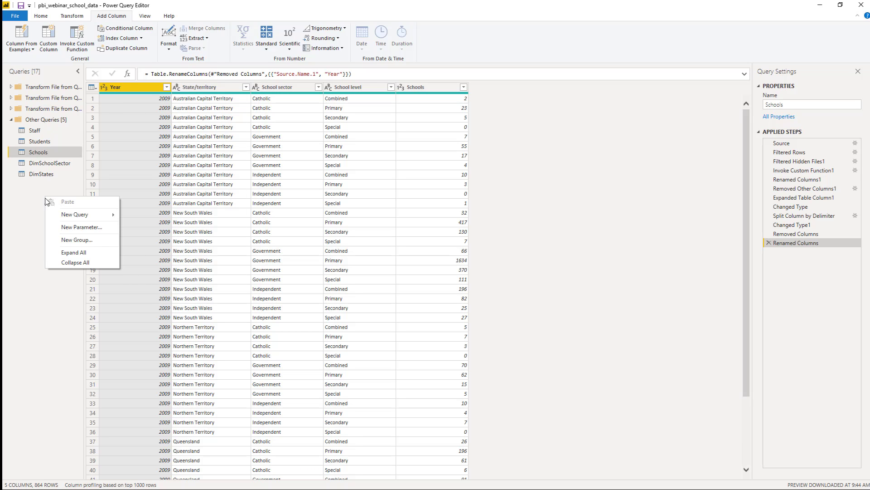
{"action": "mouse_move", "coordinate": [80, 214]}
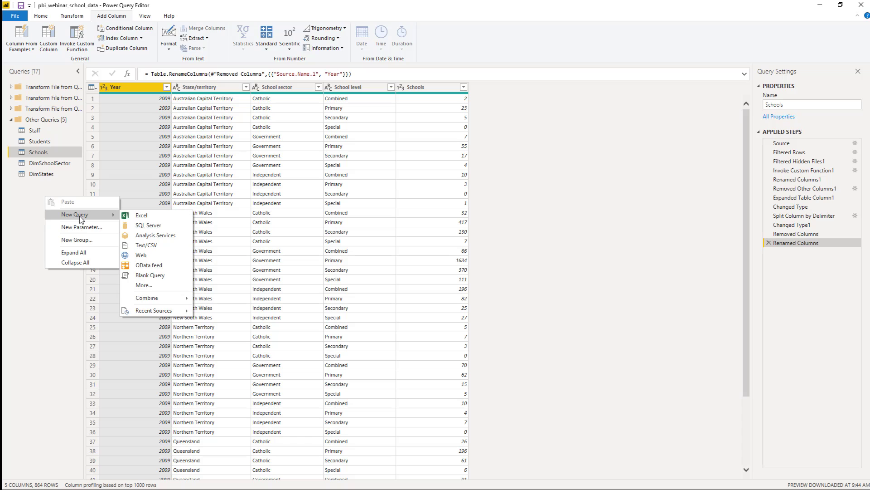
{"action": "left_click", "coordinate": [161, 279]}
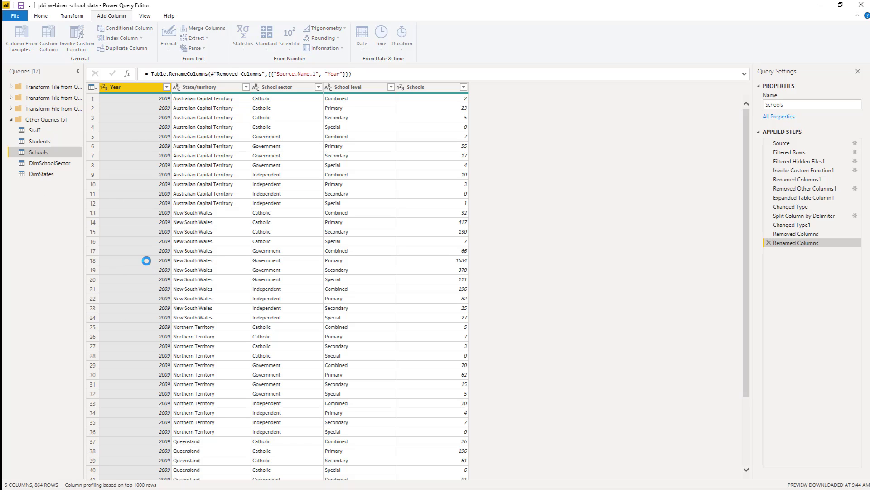
{"action": "type", "text": "="}
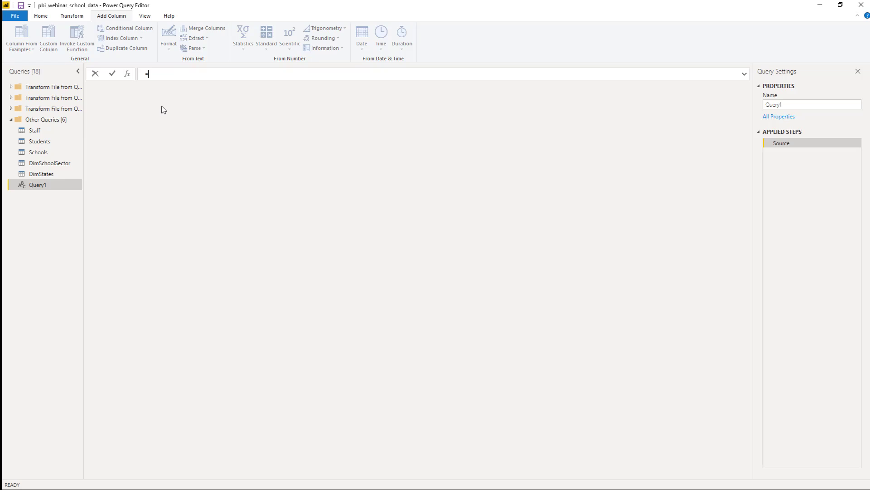
{"action": "type", "text": "(2008..2018"}
{"action": "key", "text": "Return"}
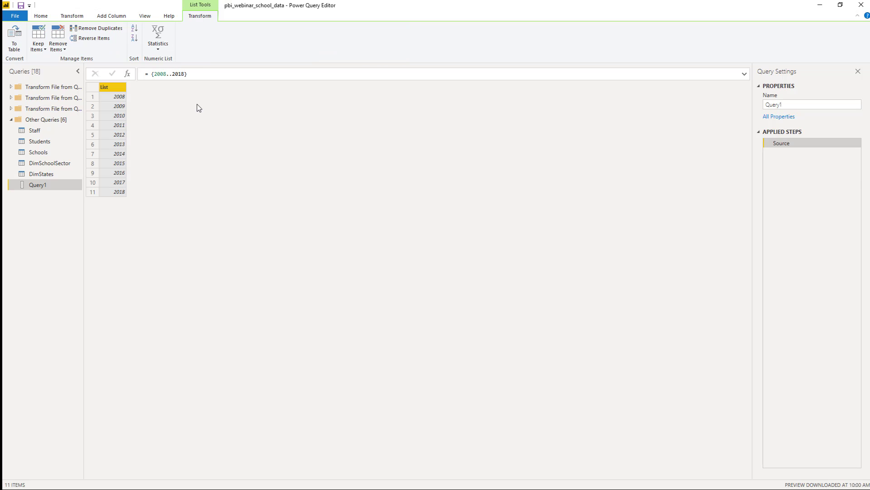
- Convert the year list to a table with no delimiter, showing extra columns as errors, and rename the query DimDates
{"action": "left_click", "coordinate": [15, 46]}
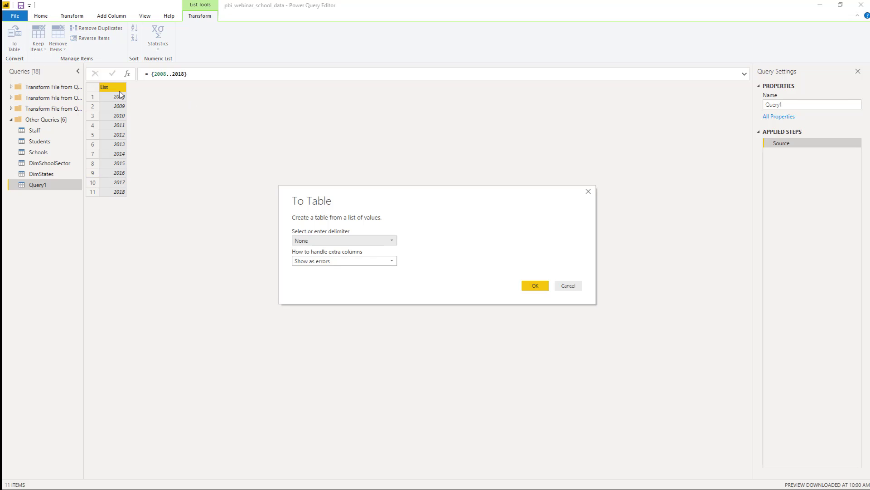
{"action": "left_click", "coordinate": [535, 286]}
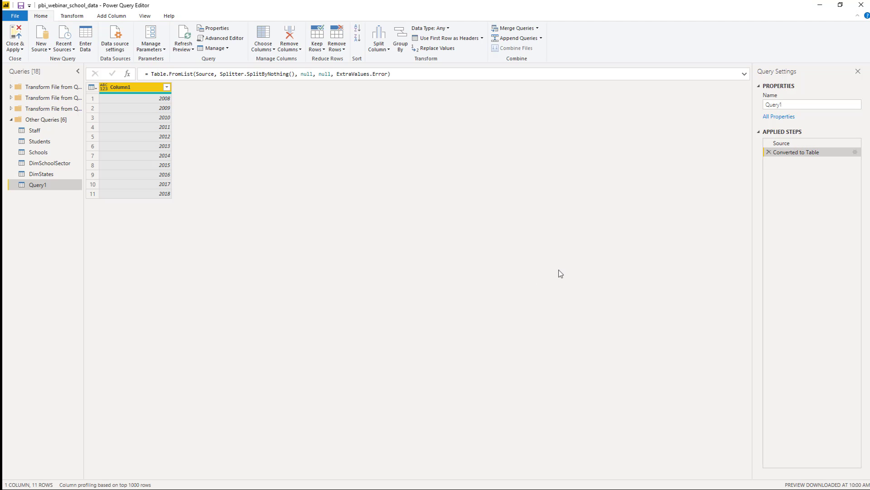
{"action": "double_click", "coordinate": [823, 103]}
{"action": "type", "text": "DimDates"}
{"action": "key", "text": "Return"}
- Rename Column1 of the DimDates query as Year and set its data type to Whole Number
{"action": "double_click", "coordinate": [137, 88]}
{"action": "type", "text": "Year"}
{"action": "key", "text": "Return"}
{"action": "left_click", "coordinate": [104, 87]}
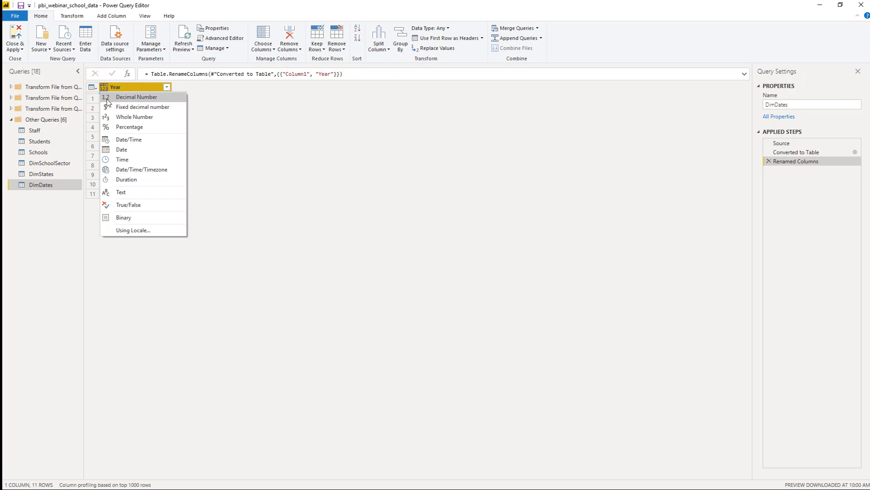
{"action": "left_click", "coordinate": [145, 117]}
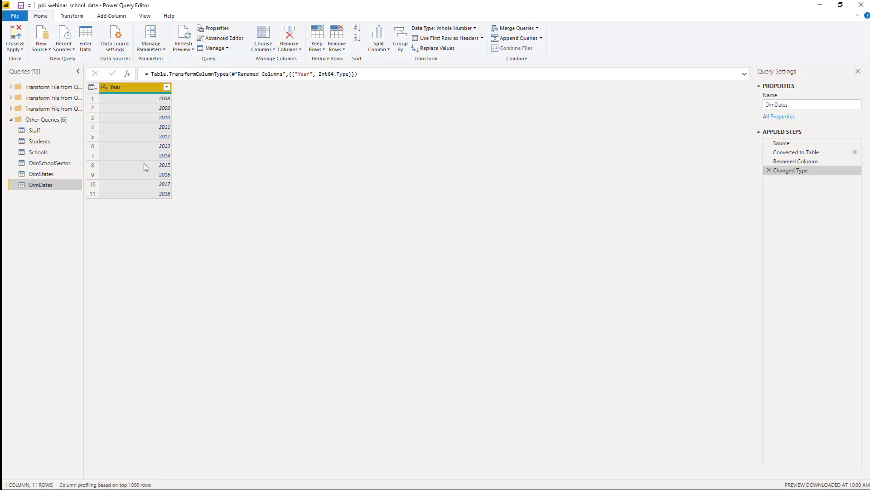
{"action": "left_click", "coordinate": [774, 146]}
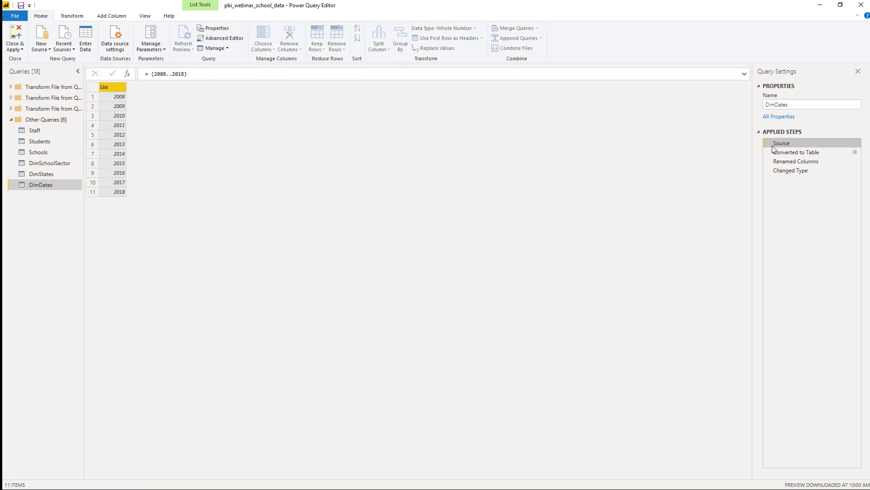
{"action": "left_click", "coordinate": [799, 172]}
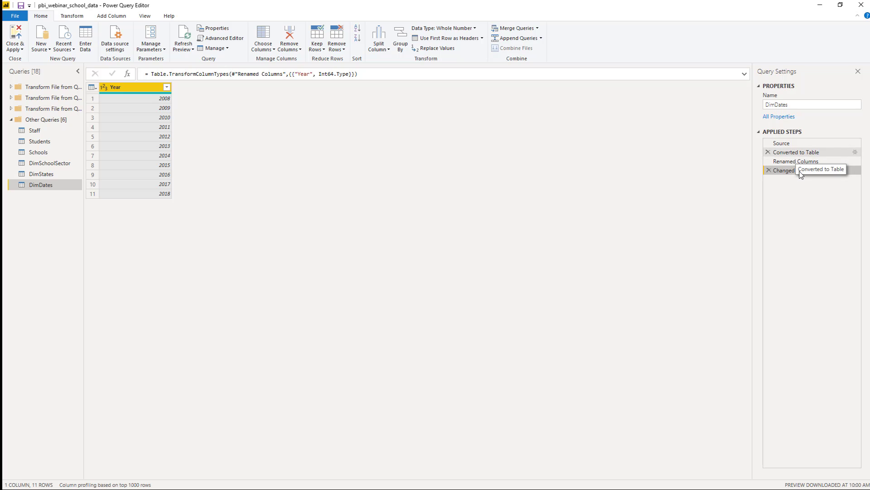
{"action": "left_click", "coordinate": [64, 152]}
{"action": "right_click", "coordinate": [118, 88]}
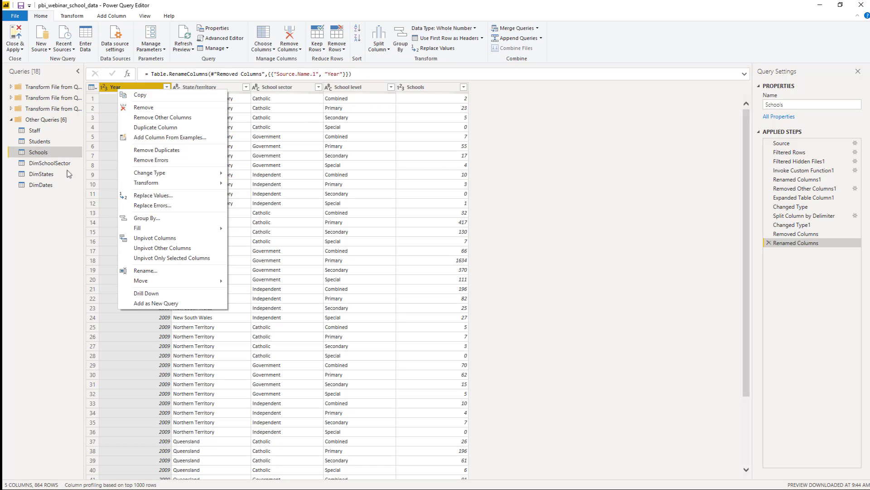
{"action": "left_click", "coordinate": [60, 186]}
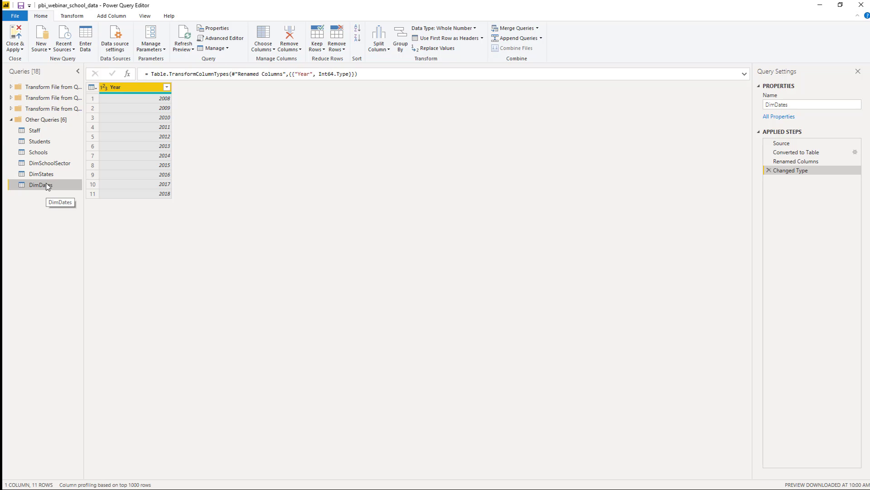
- Close the query editor applying all changes, and open the model's relationship diagram
{"action": "left_click", "coordinate": [17, 34]}
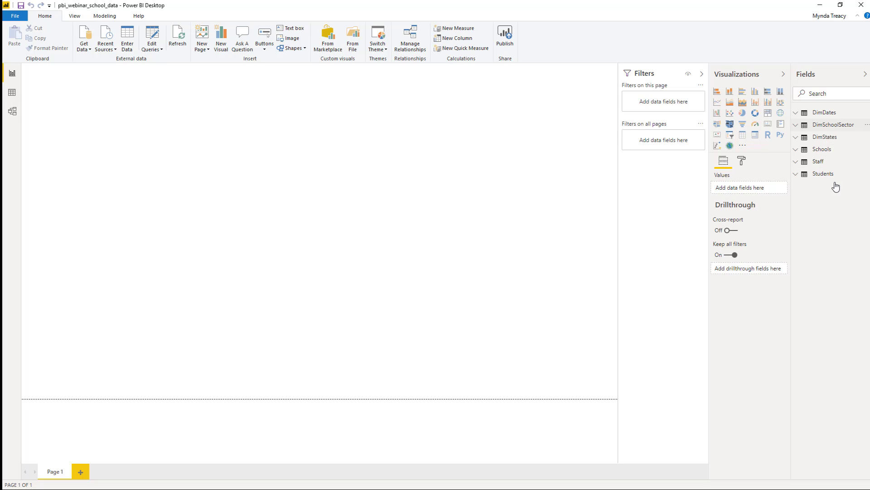
{"action": "left_click", "coordinate": [13, 111]}
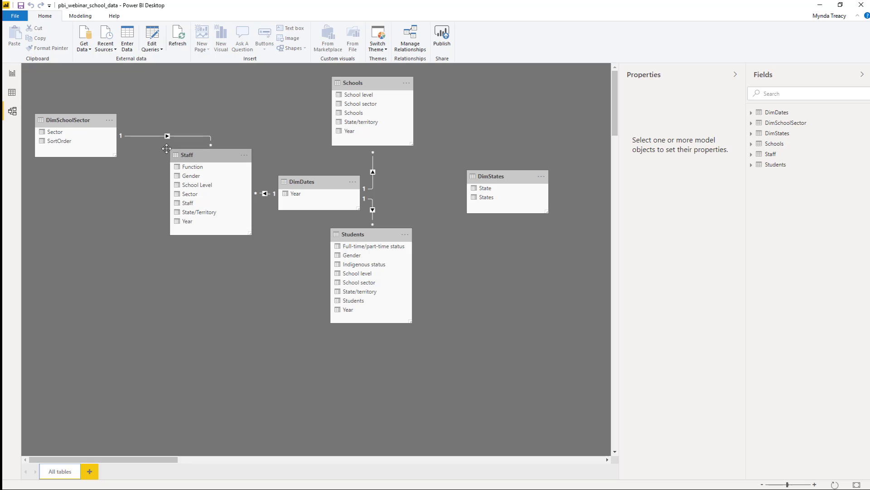
- Arrange the model diagram with DimDates and DimStates in the upper row beside DimSchoolSector and Staff, Students and Schools in a row below
{"action": "left_click_drag", "start_coordinate": [200, 157], "coordinate": [52, 206]}
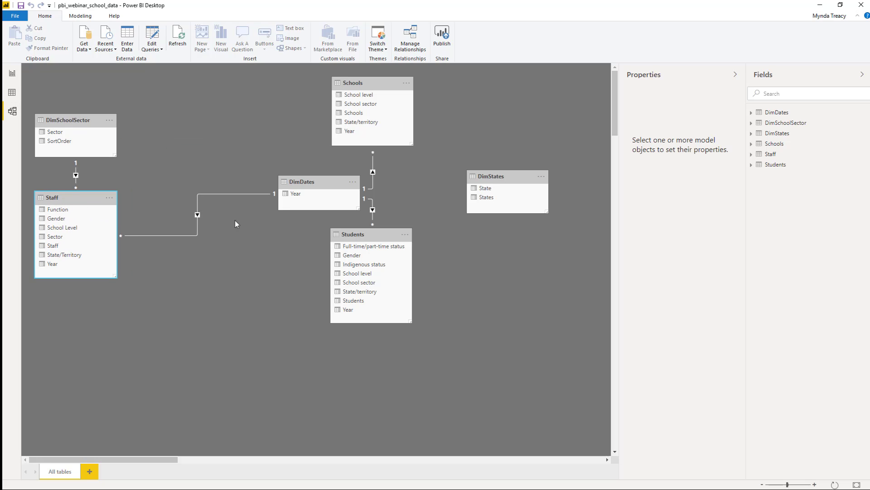
{"action": "left_click_drag", "start_coordinate": [335, 234], "coordinate": [157, 212]}
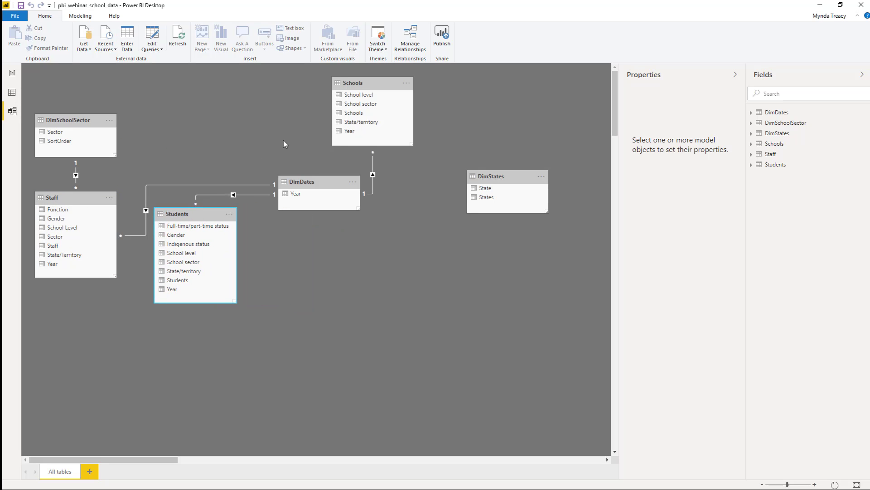
{"action": "left_click_drag", "start_coordinate": [372, 84], "coordinate": [299, 233]}
{"action": "left_click_drag", "start_coordinate": [305, 181], "coordinate": [194, 109]}
{"action": "left_click_drag", "start_coordinate": [503, 184], "coordinate": [367, 114]}
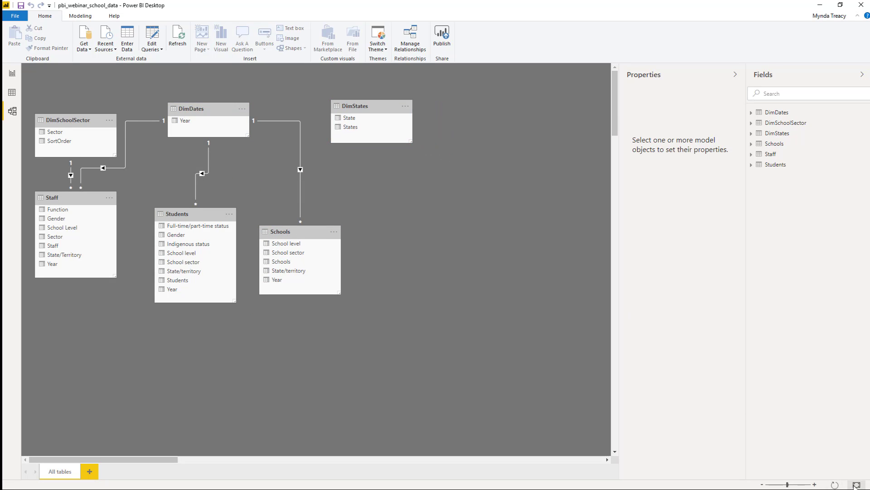
- Examine the relationships between the dimension and fact tables, and select the Students table
{"action": "left_click", "coordinate": [814, 484]}
{"action": "left_click", "coordinate": [815, 484]}
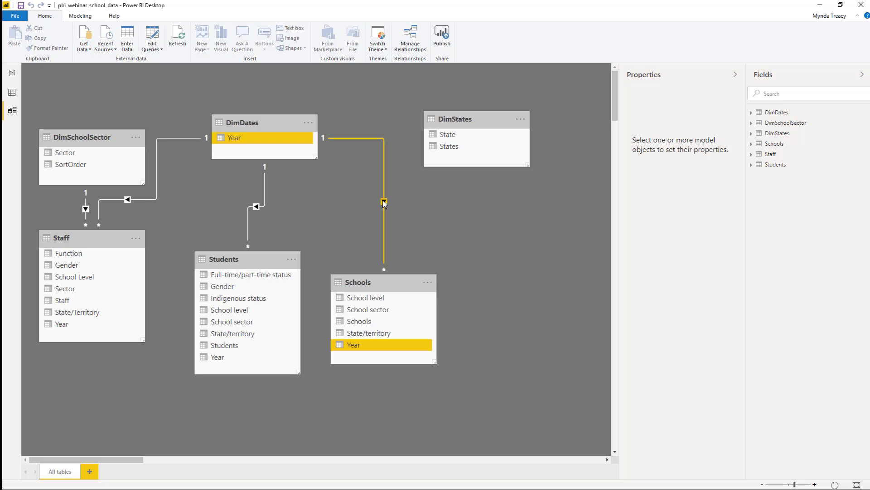
{"action": "left_click", "coordinate": [227, 256]}
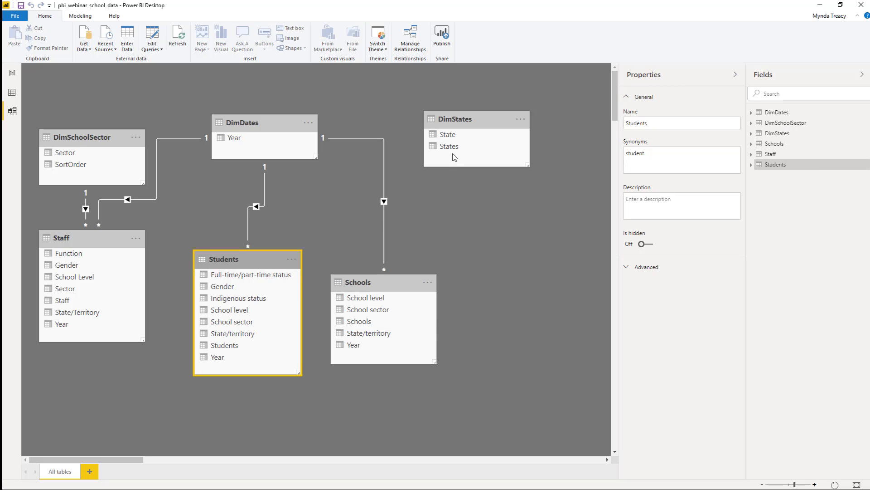
- Create a relationship between the Students table's School sector and the Sector column in DimSchoolSector
{"action": "left_click", "coordinate": [261, 291]}
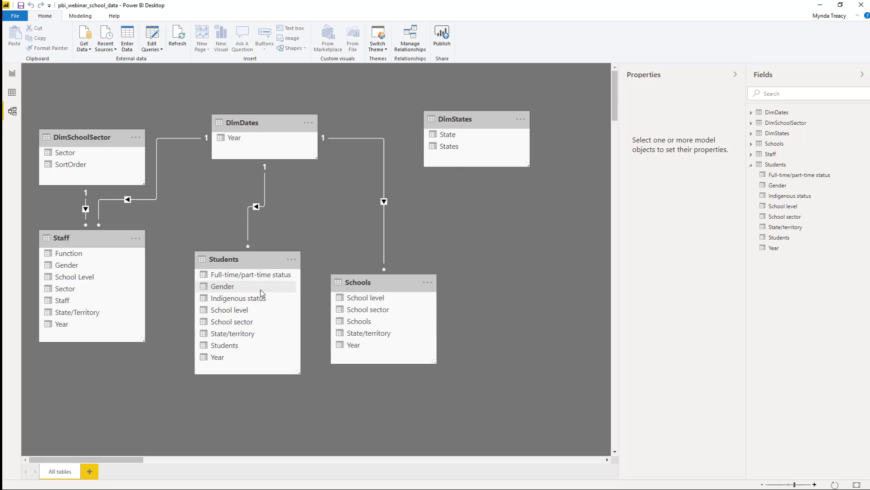
{"action": "left_click", "coordinate": [229, 323]}
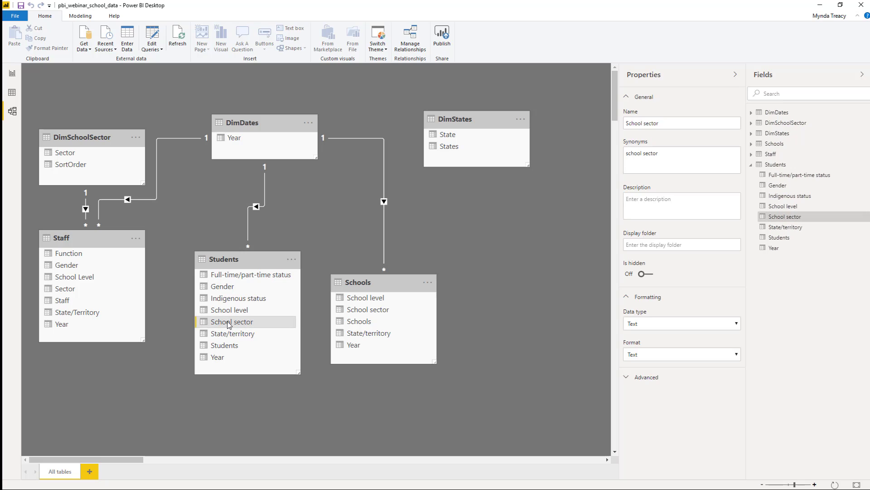
{"action": "left_click_drag", "start_coordinate": [228, 324], "coordinate": [90, 155]}
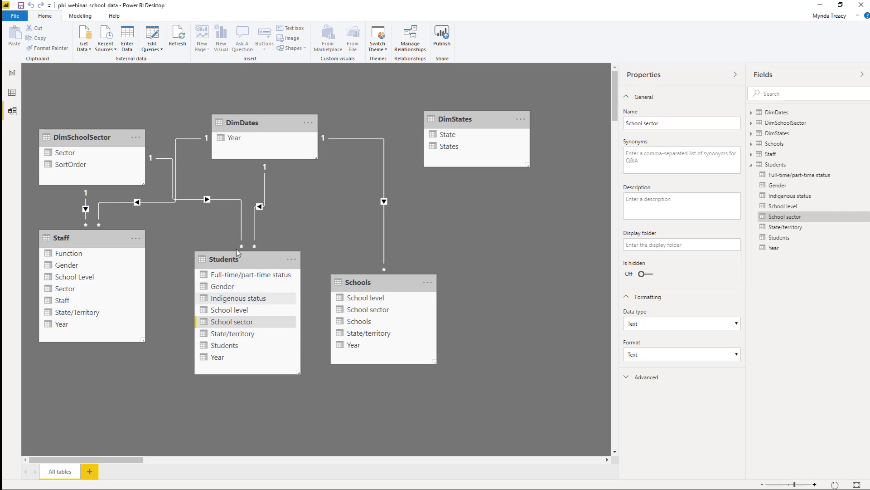
- Relate the state/territory columns of the Students, Schools and Staff tables to DimStates, with DimStates placed farther from DimDates
{"action": "left_click_drag", "start_coordinate": [245, 338], "coordinate": [474, 154]}
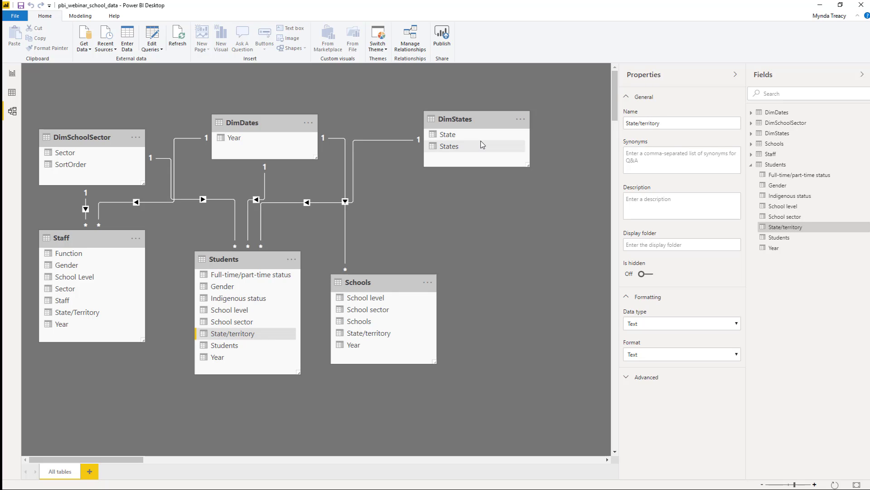
{"action": "left_click", "coordinate": [368, 336]}
{"action": "left_click_drag", "start_coordinate": [367, 336], "coordinate": [467, 162]}
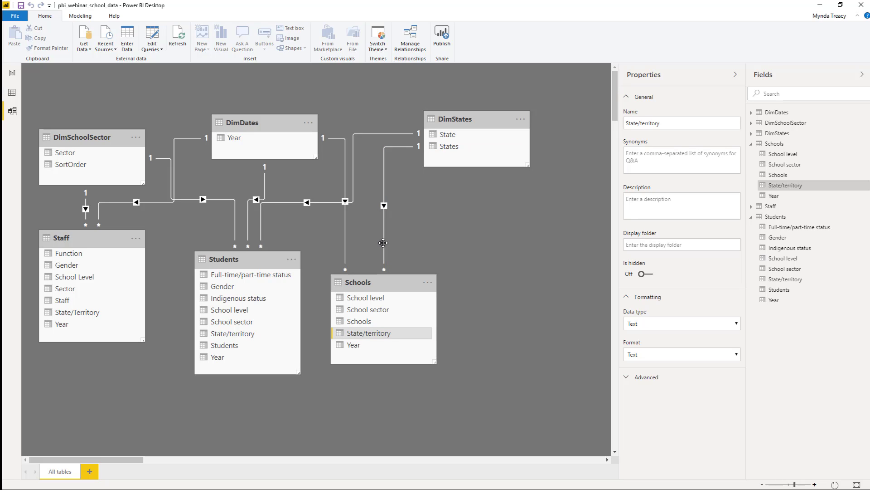
{"action": "left_click_drag", "start_coordinate": [77, 312], "coordinate": [505, 126]}
- Move DimDates and DimSchoolSector higher in the diagram, and relate the Schools table's School sector to Sector in DimSchoolSector
{"action": "mouse_move", "coordinate": [285, 118]}
{"action": "left_mouse_down"}
{"action": "mouse_move", "coordinate": [292, 84]}
{"action": "mouse_move", "coordinate": [293, 108]}
{"action": "left_mouse_up"}
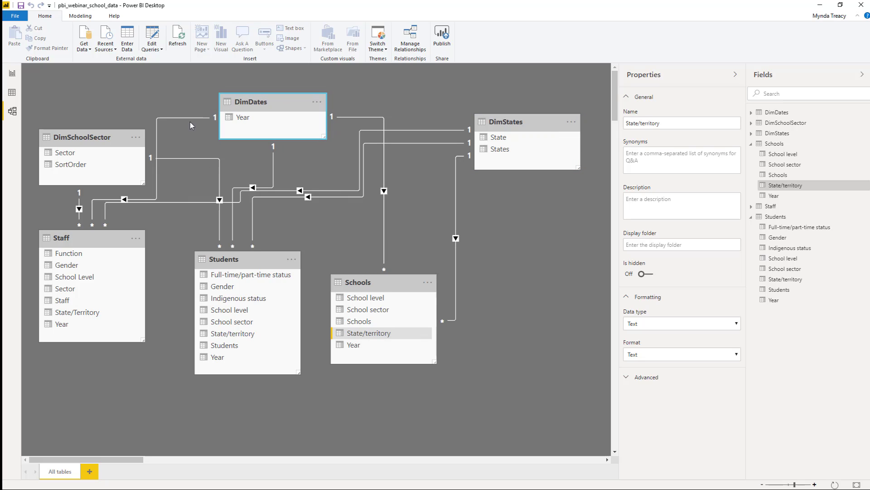
{"action": "left_click_drag", "start_coordinate": [61, 140], "coordinate": [60, 106]}
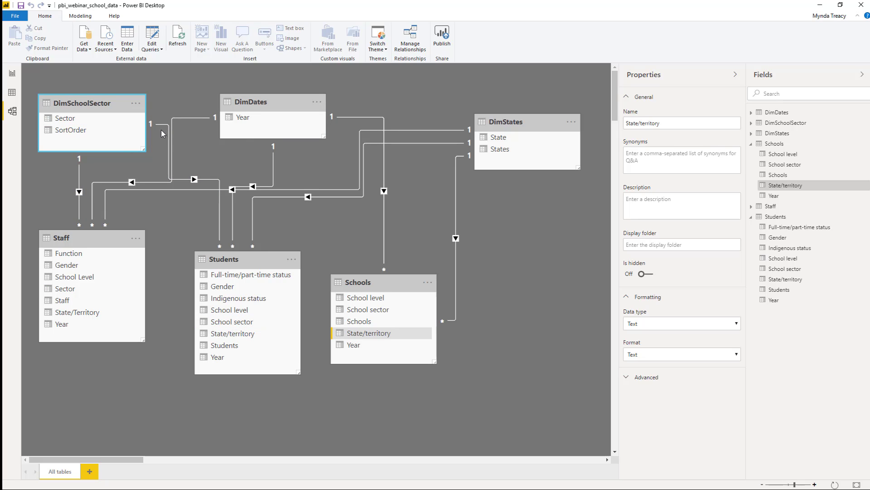
{"action": "left_click", "coordinate": [371, 310]}
{"action": "left_click_drag", "start_coordinate": [371, 312], "coordinate": [87, 124]}
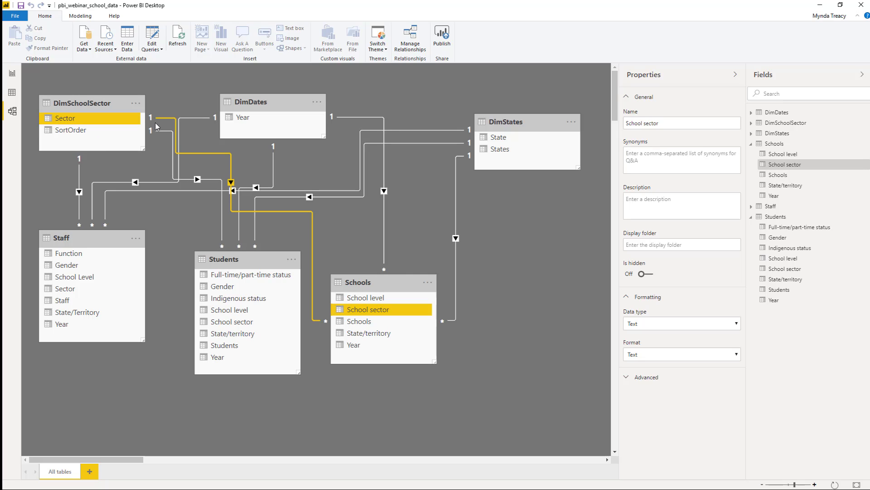
- Reposition the Schools table beneath DimStates and keep Students between Staff and Schools to spread out the relationship lines
{"action": "left_click_drag", "start_coordinate": [365, 282], "coordinate": [477, 297]}
{"action": "left_click_drag", "start_coordinate": [257, 270], "coordinate": [243, 325]}
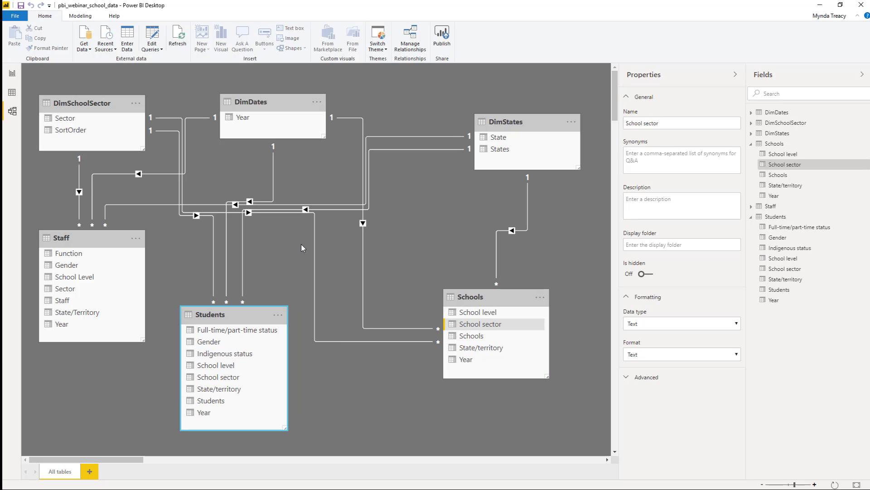
{"action": "left_click_drag", "start_coordinate": [235, 313], "coordinate": [252, 260]}
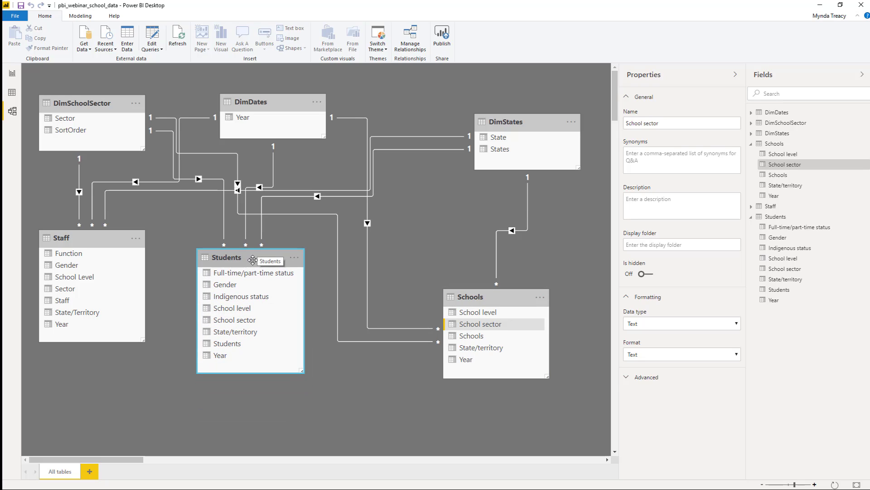
- Turn on the thousands separator for the Staff, Students and Schools value columns, with 0 decimal places
{"action": "left_click", "coordinate": [76, 301]}
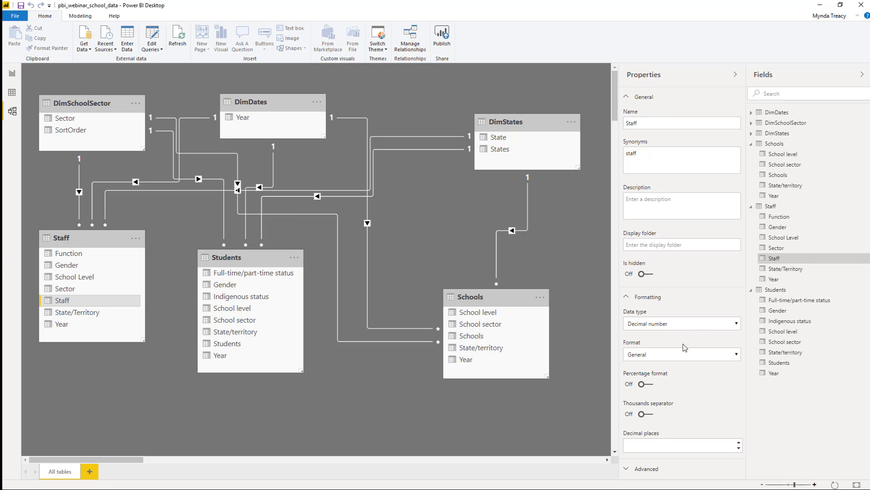
{"action": "left_click", "coordinate": [641, 414]}
{"action": "left_click", "coordinate": [739, 447]}
{"action": "left_click", "coordinate": [227, 344]}
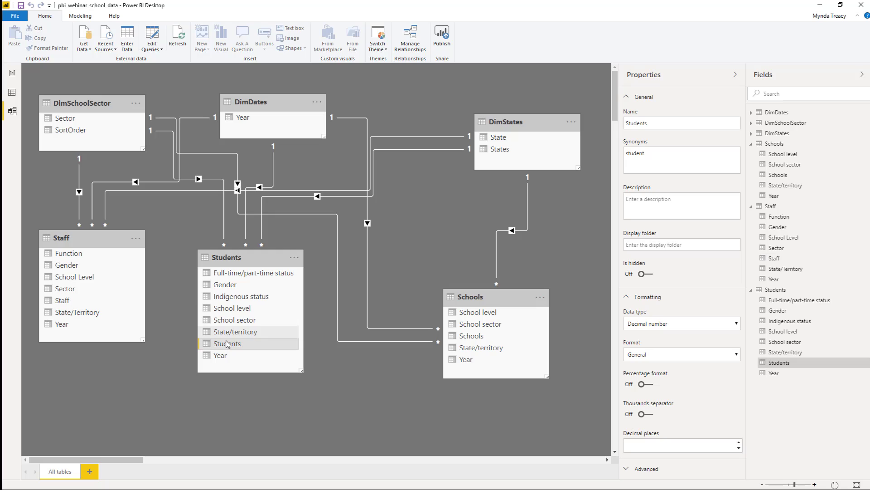
{"action": "left_click", "coordinate": [648, 414]}
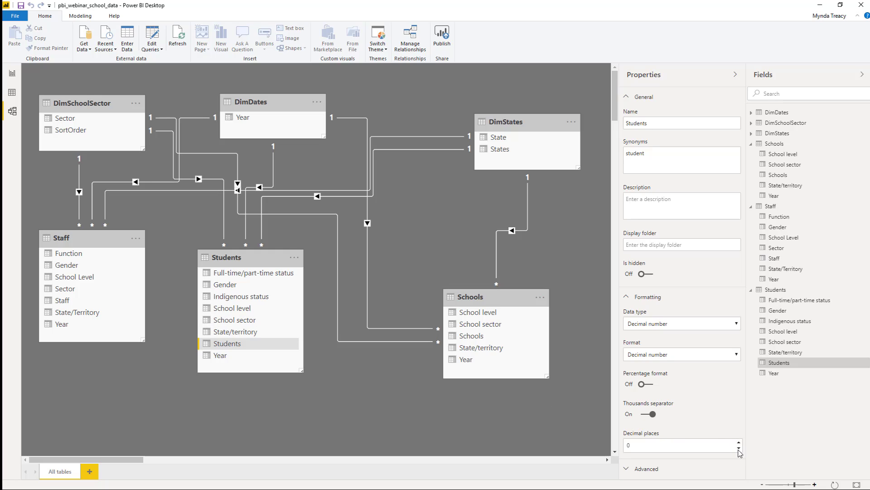
{"action": "left_click", "coordinate": [490, 336]}
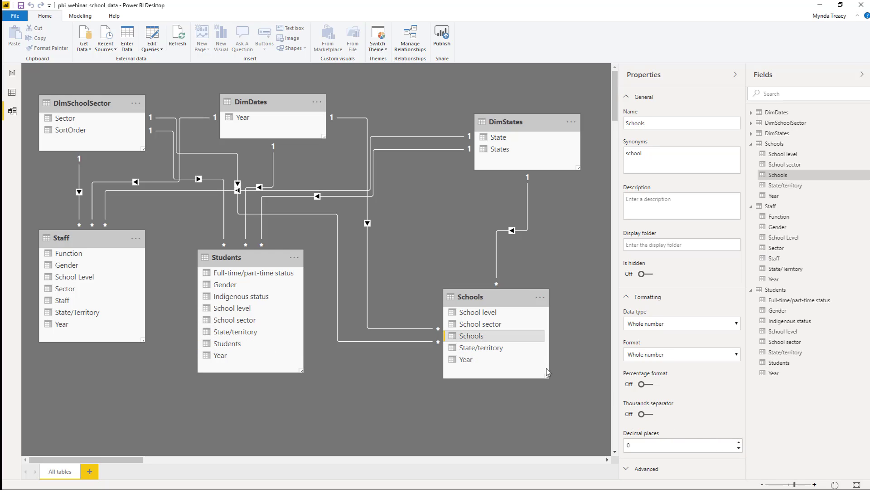
{"action": "left_click", "coordinate": [646, 414]}
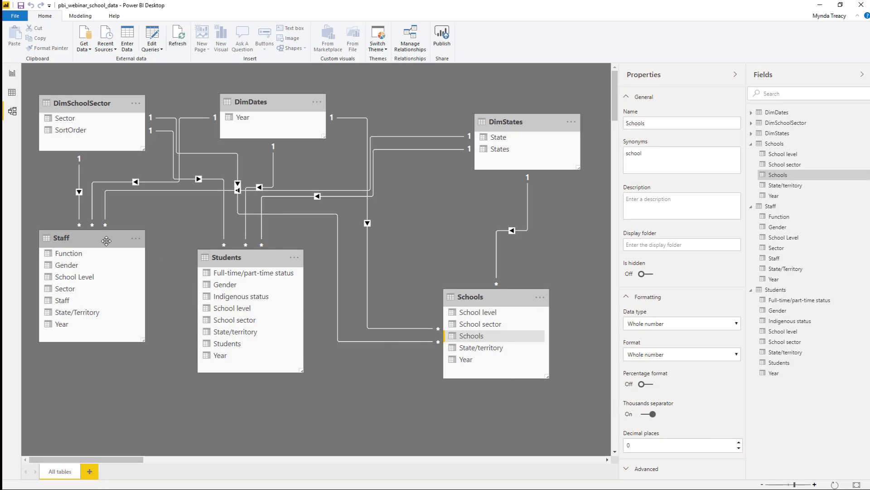
- Shift the Staff table slightly lower and hide its Sector, Year and State/Territory columns from report view
{"action": "left_click_drag", "start_coordinate": [106, 244], "coordinate": [108, 249]}
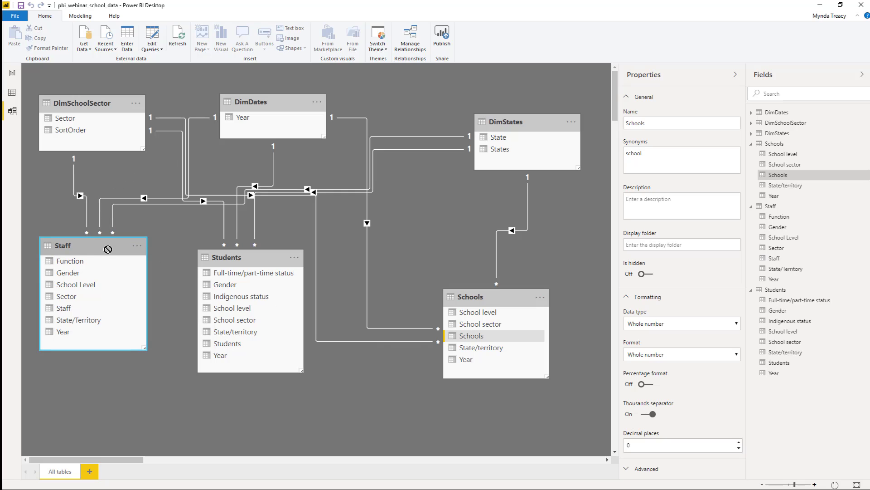
{"action": "left_click", "coordinate": [75, 121]}
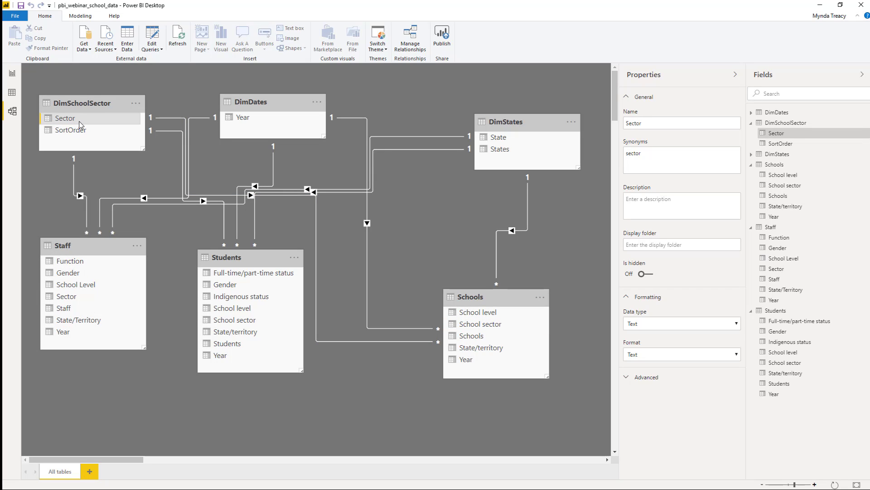
{"action": "right_click", "coordinate": [86, 296]}
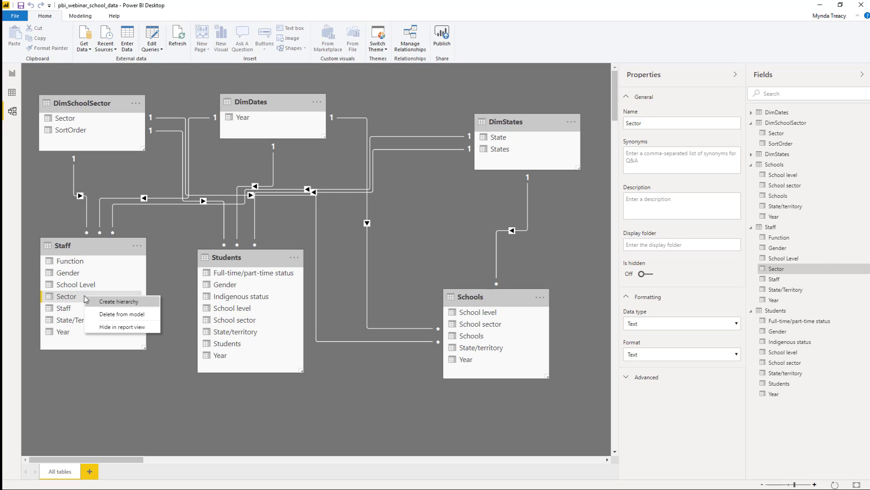
{"action": "left_click", "coordinate": [144, 330]}
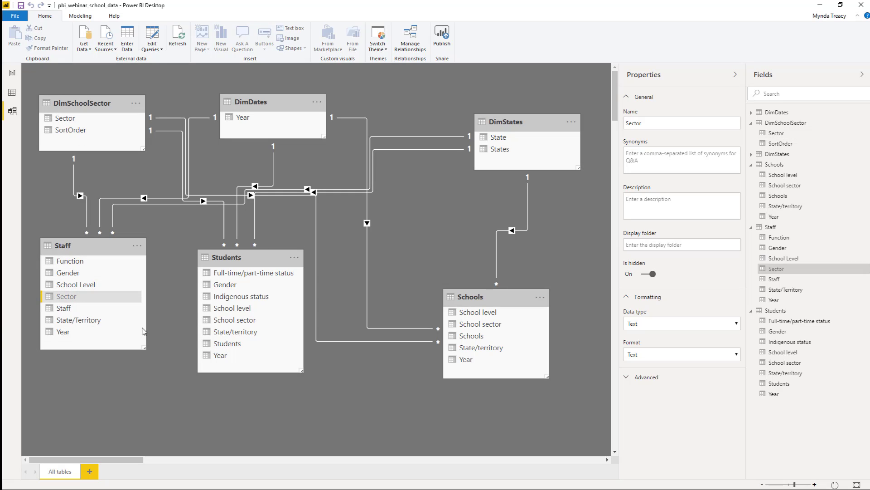
{"action": "right_click", "coordinate": [80, 332]}
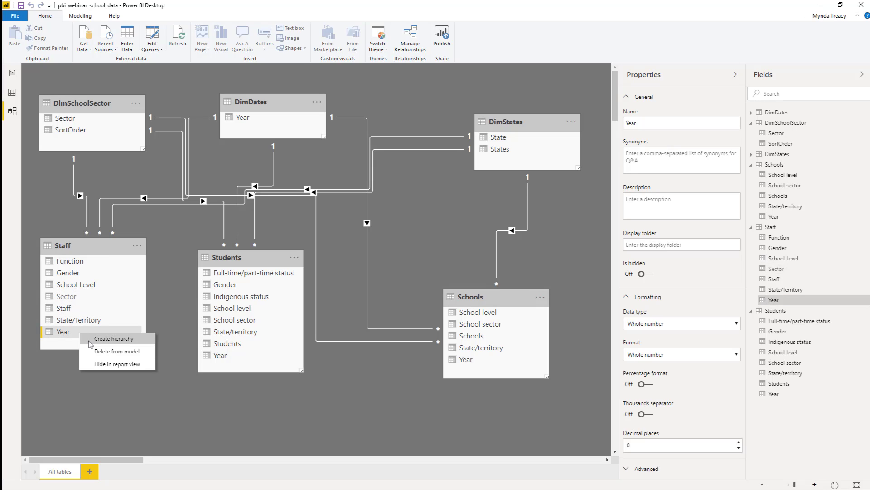
{"action": "left_click", "coordinate": [113, 361]}
{"action": "right_click", "coordinate": [105, 320]}
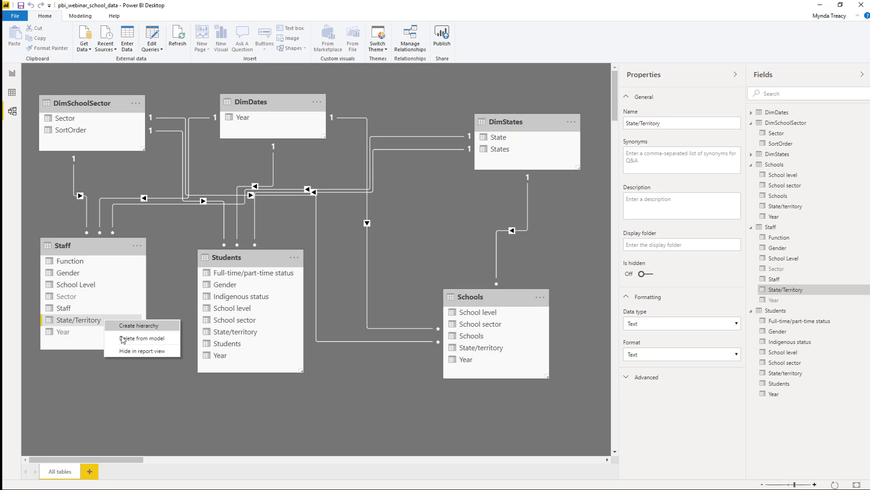
{"action": "left_click", "coordinate": [134, 350]}
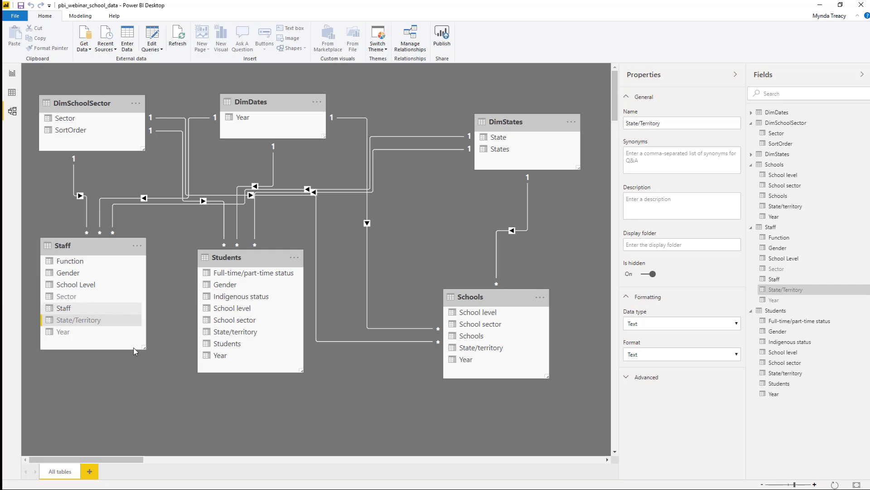
- Hide the School sector, Year and State/territory columns of the Students table from report view
{"action": "right_click", "coordinate": [266, 323]}
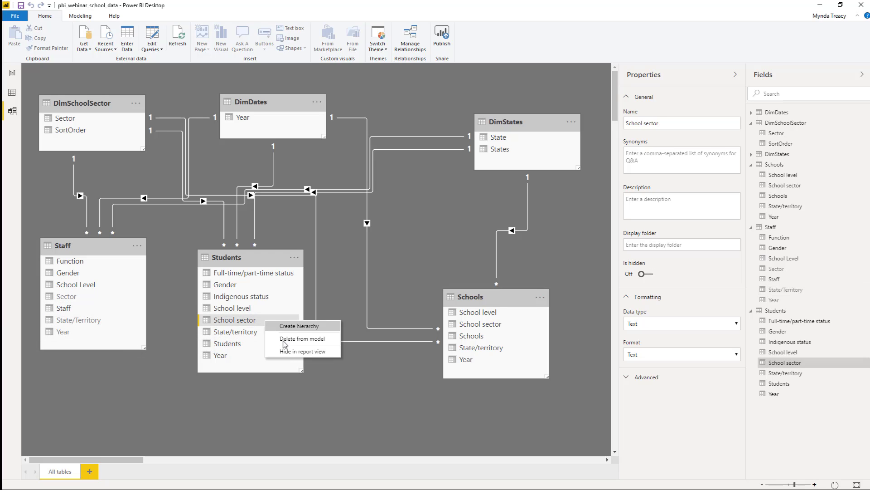
{"action": "left_click", "coordinate": [295, 353]}
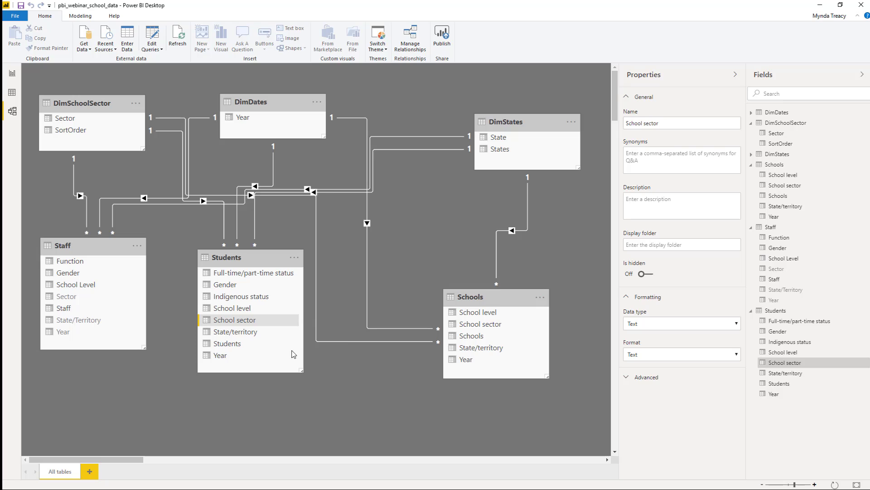
{"action": "right_click", "coordinate": [240, 360]}
{"action": "left_click", "coordinate": [263, 389]}
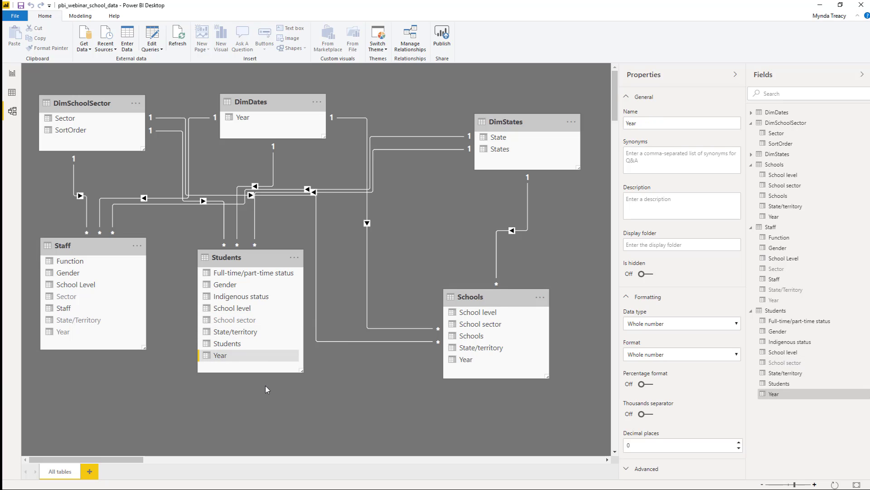
{"action": "right_click", "coordinate": [259, 330]}
{"action": "left_click", "coordinate": [295, 360]}
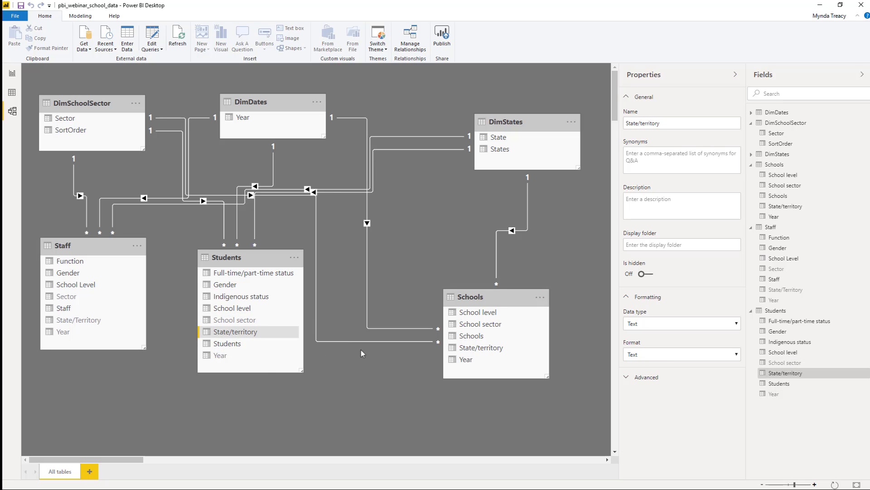
- Hide the School sector, State/territory and Year columns of the Schools table from report view
{"action": "right_click", "coordinate": [510, 327]}
{"action": "left_click", "coordinate": [522, 354]}
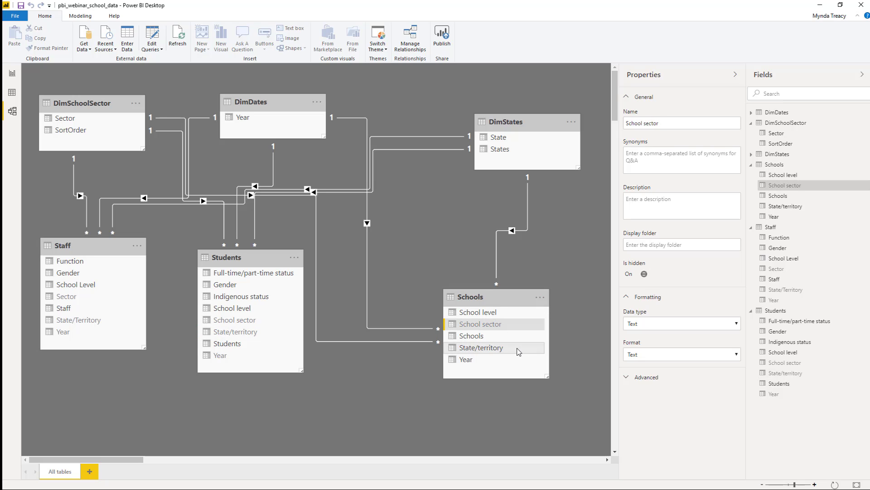
{"action": "right_click", "coordinate": [518, 348]}
{"action": "left_click", "coordinate": [540, 380]}
{"action": "right_click", "coordinate": [499, 361]}
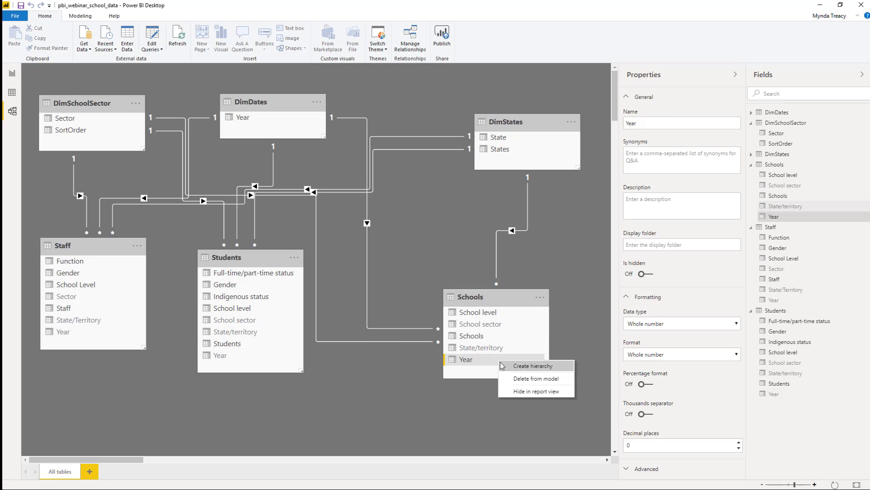
{"action": "left_click", "coordinate": [524, 392]}
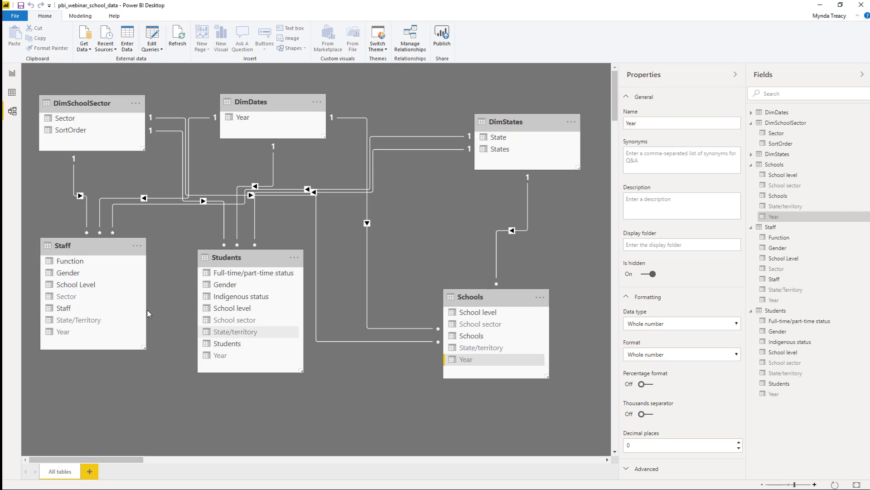
- Open the DimSchoolSector table's data and set its Sector column to sort by SortOrder
{"action": "left_click", "coordinate": [14, 98]}
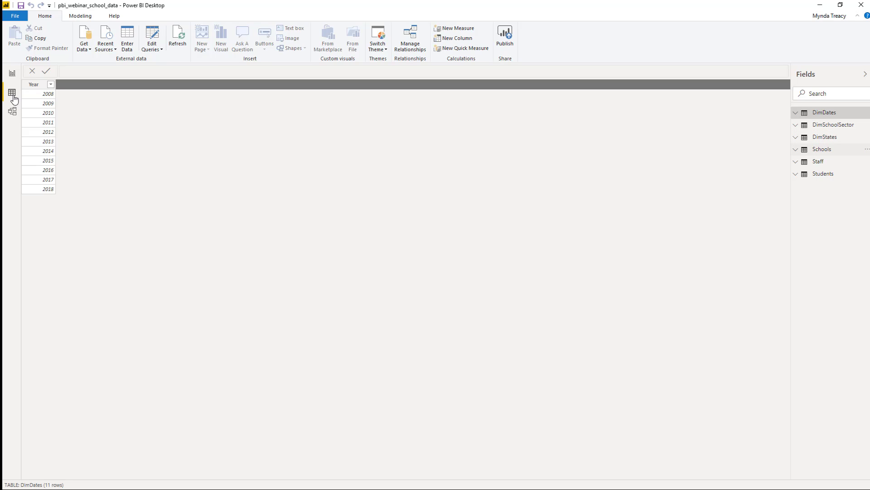
{"action": "left_click", "coordinate": [835, 125]}
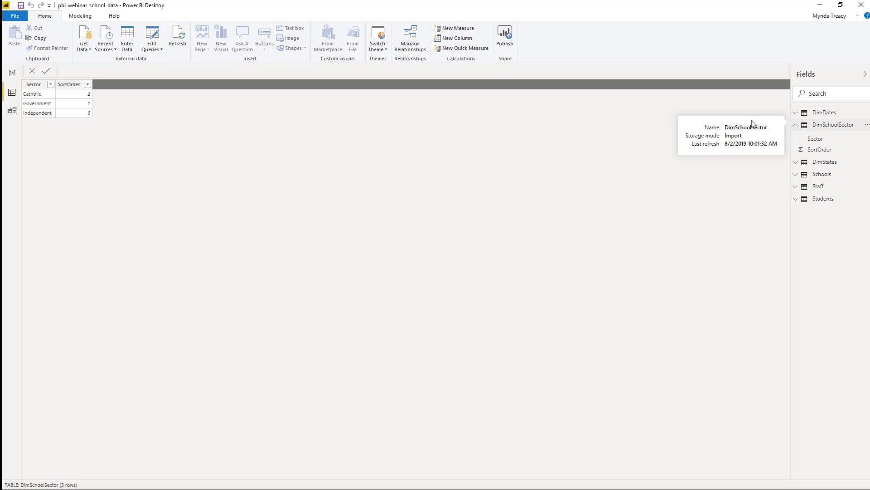
{"action": "left_click", "coordinate": [39, 85]}
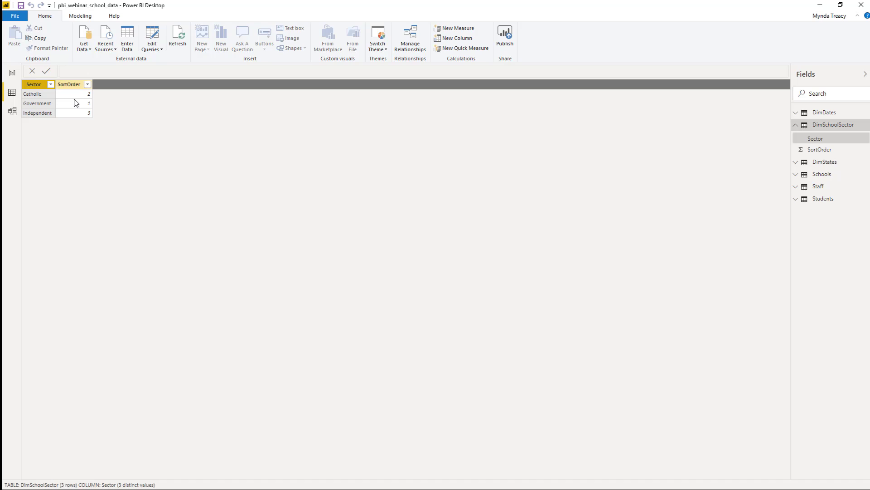
{"action": "left_click", "coordinate": [80, 17]}
{"action": "left_click", "coordinate": [153, 47]}
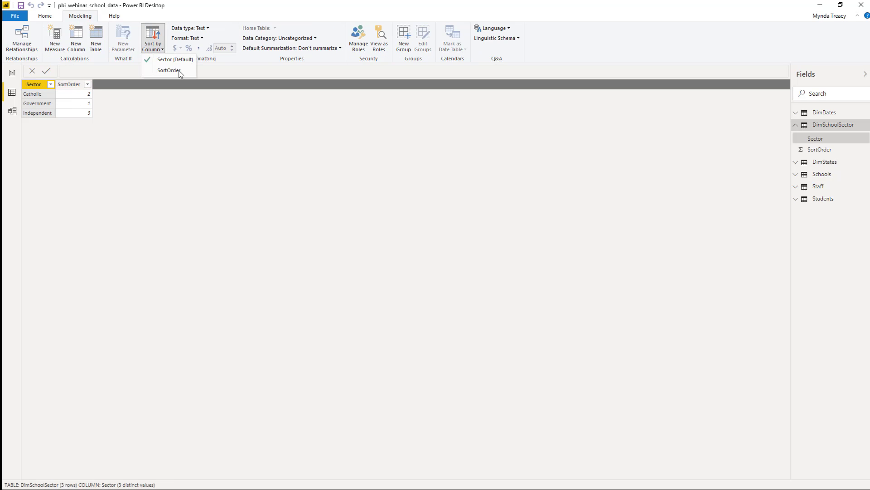
{"action": "left_click", "coordinate": [169, 70]}
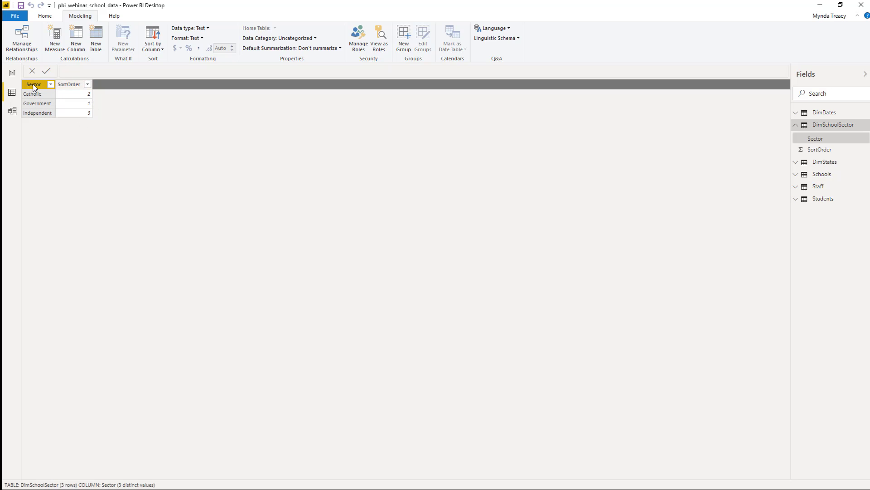
- Set the data category of the DimStates table's States and State columns to State or Province
{"action": "left_click", "coordinate": [821, 165]}
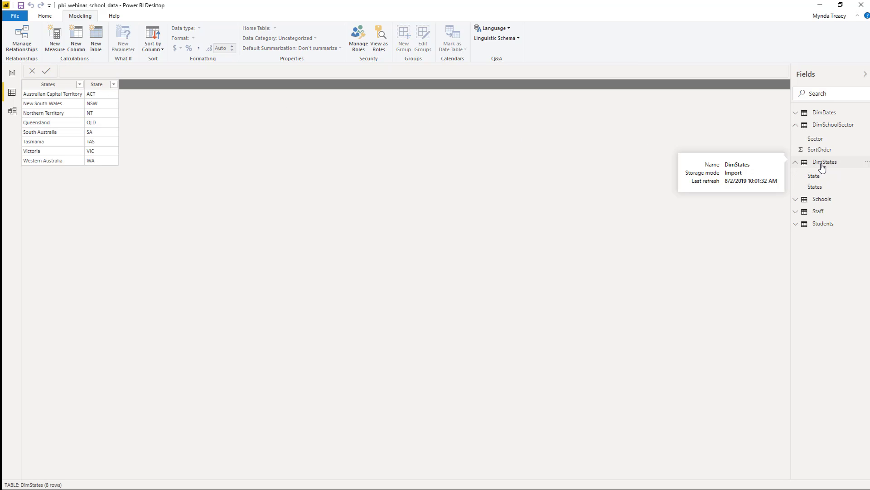
{"action": "left_click", "coordinate": [63, 87]}
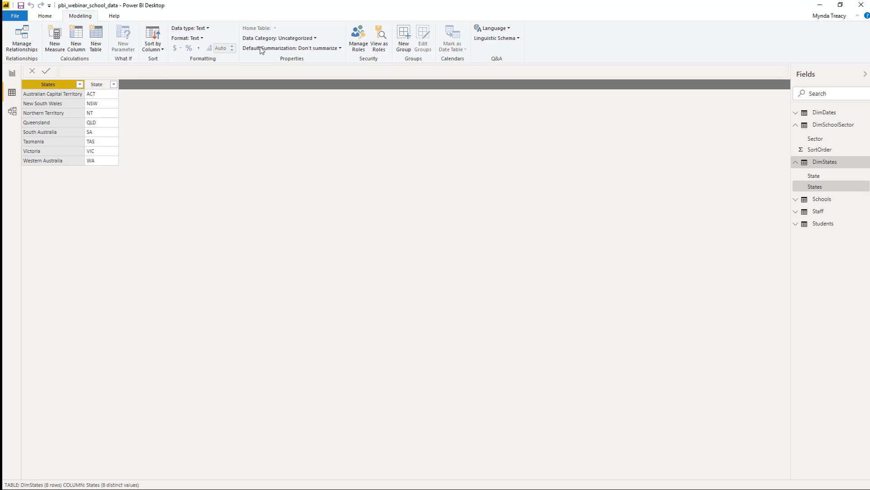
{"action": "left_click", "coordinate": [314, 38]}
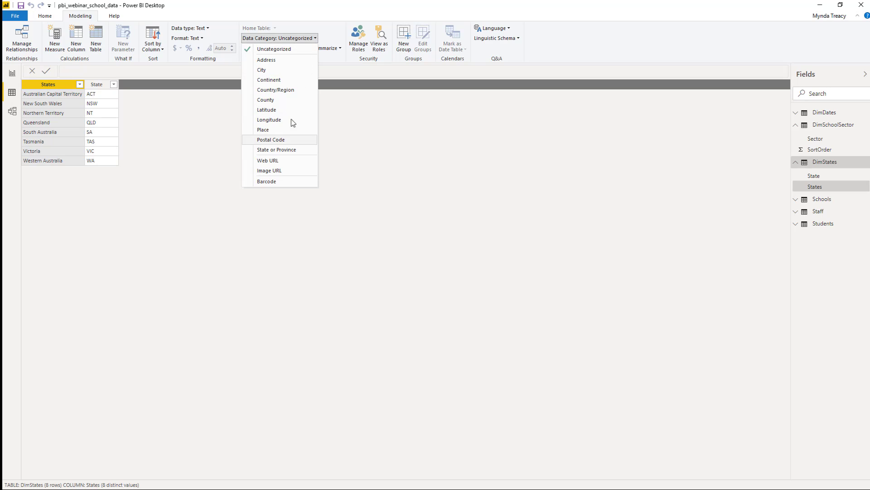
{"action": "left_click", "coordinate": [284, 150]}
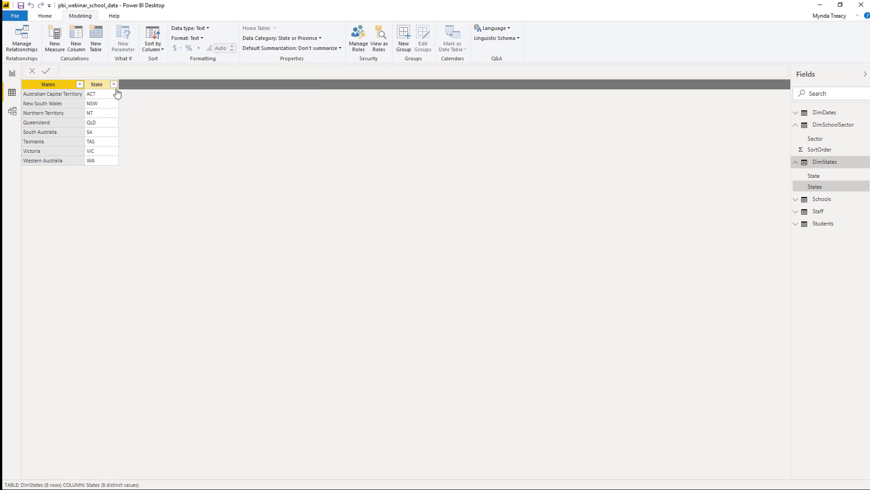
{"action": "left_click", "coordinate": [102, 86]}
{"action": "left_click", "coordinate": [300, 39]}
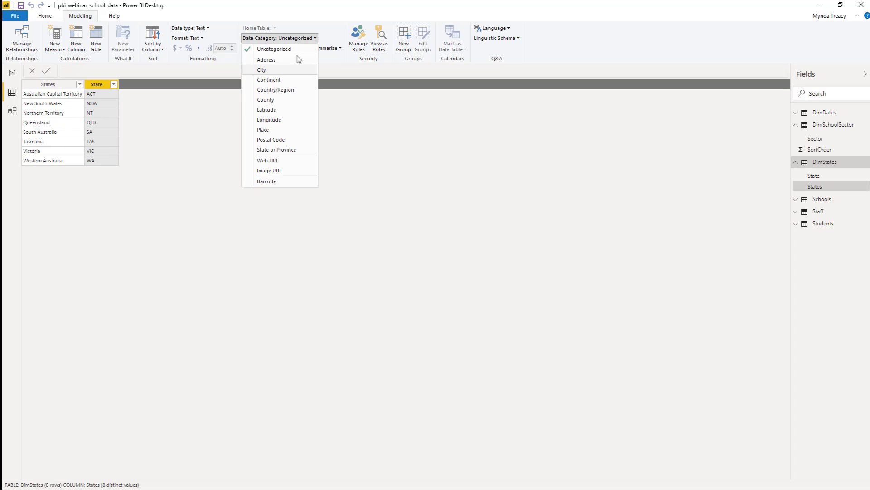
{"action": "left_click", "coordinate": [287, 150]}
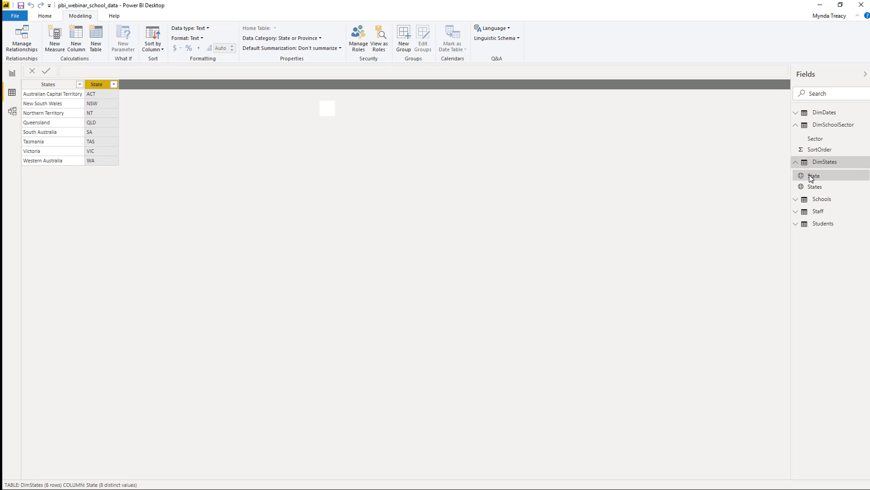
- Switch to the blank report page and collapse the Filters pane to widen the canvas
{"action": "left_click", "coordinate": [13, 76]}
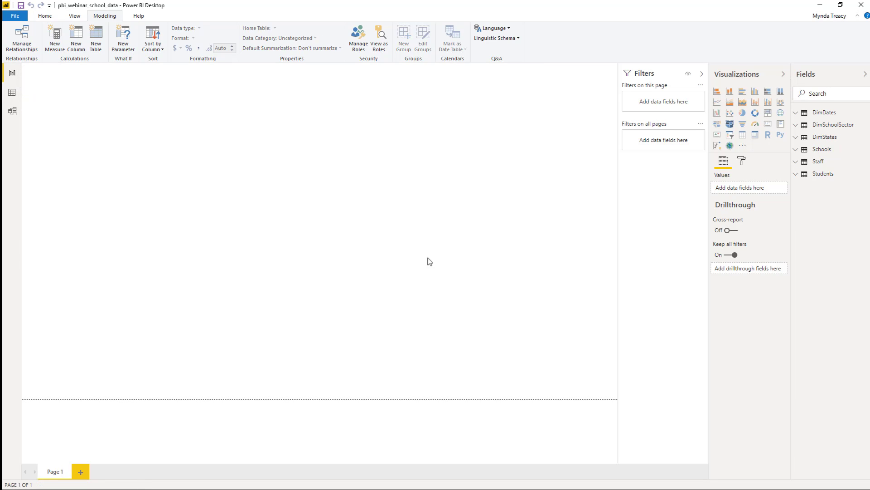
{"action": "left_click", "coordinate": [702, 75]}
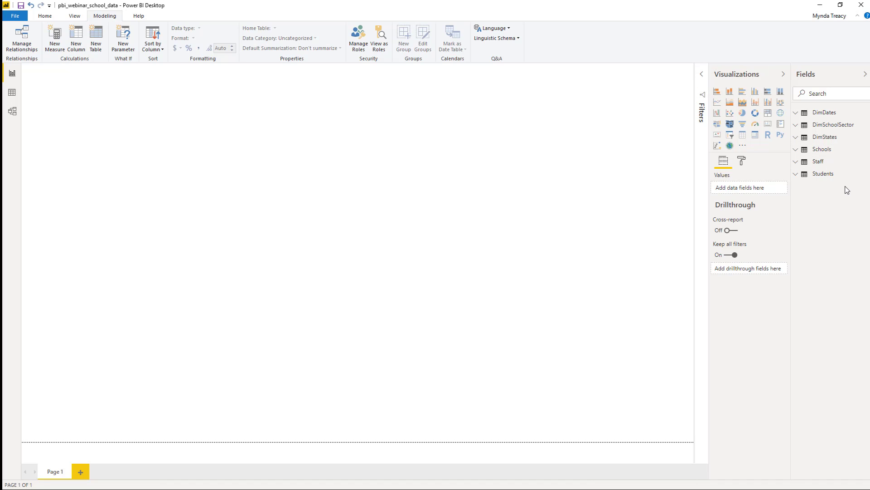
{"action": "left_click", "coordinate": [47, 17]}
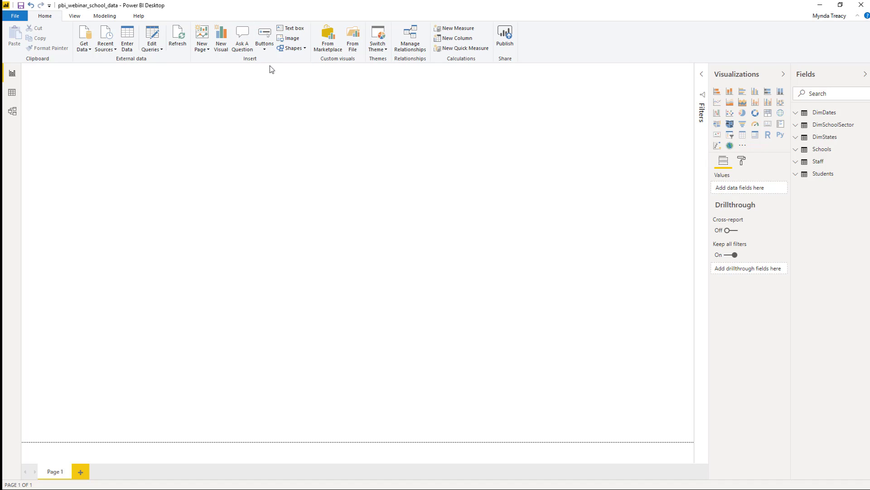
- Create a card by asking the data question "sum of students" and shrink it into the page's upper-left corner
{"action": "double_click", "coordinate": [320, 101]}
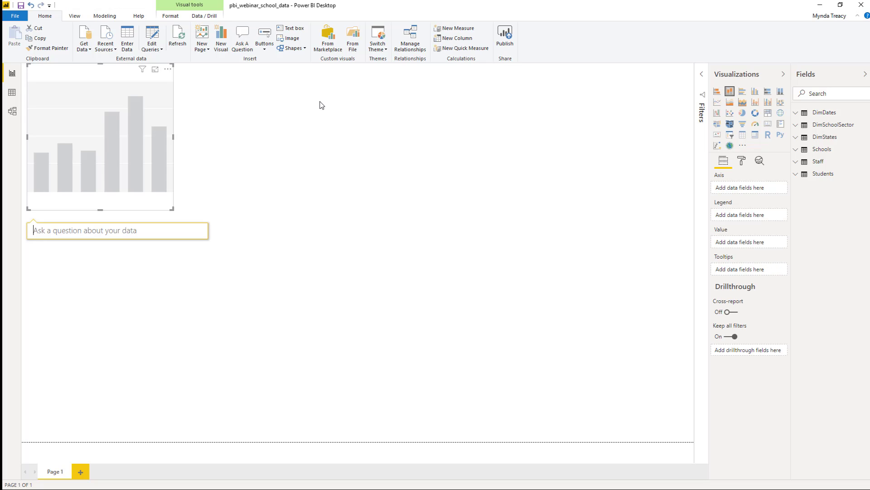
{"action": "type", "text": "sum of "}
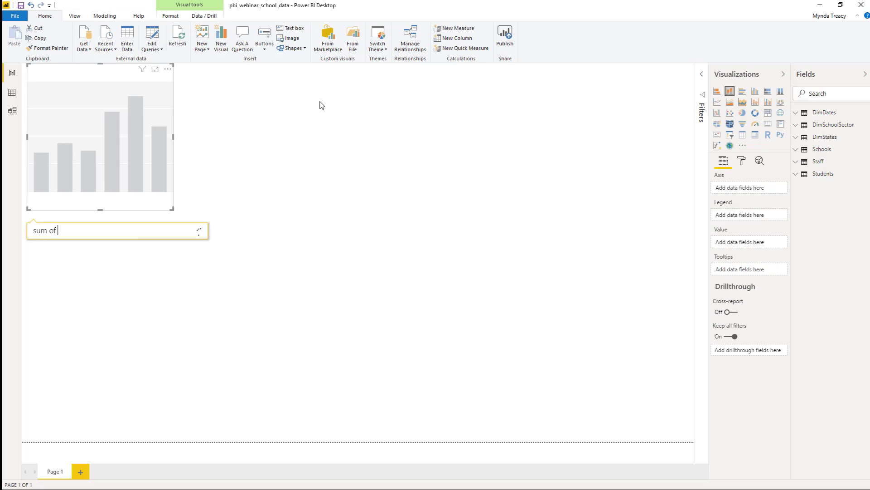
{"action": "type", "text": "students"}
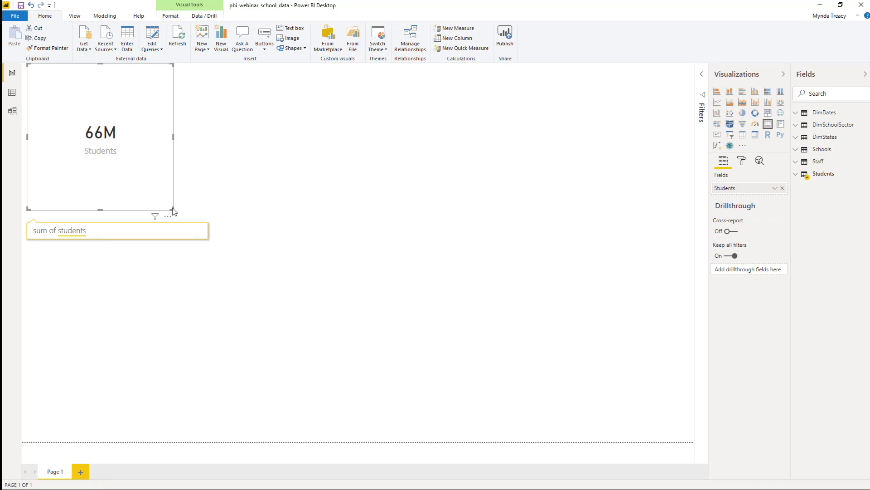
{"action": "left_click_drag", "start_coordinate": [172, 211], "coordinate": [78, 120]}
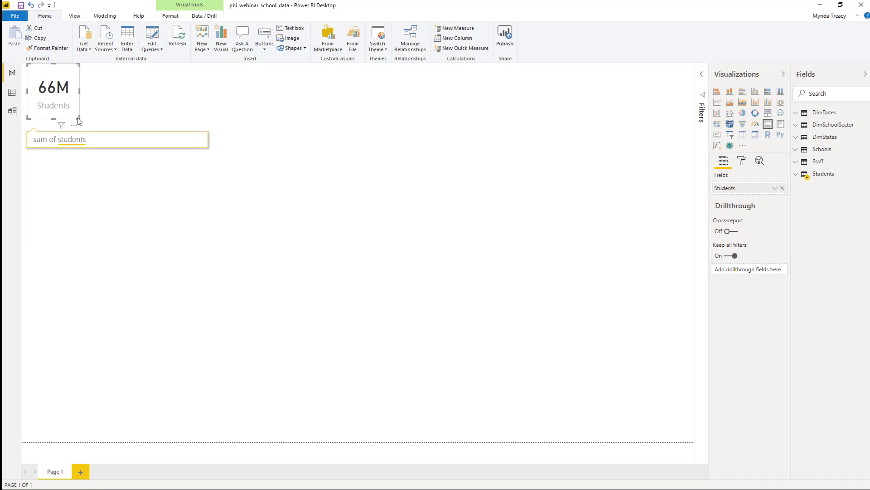
{"action": "left_click", "coordinate": [112, 86]}
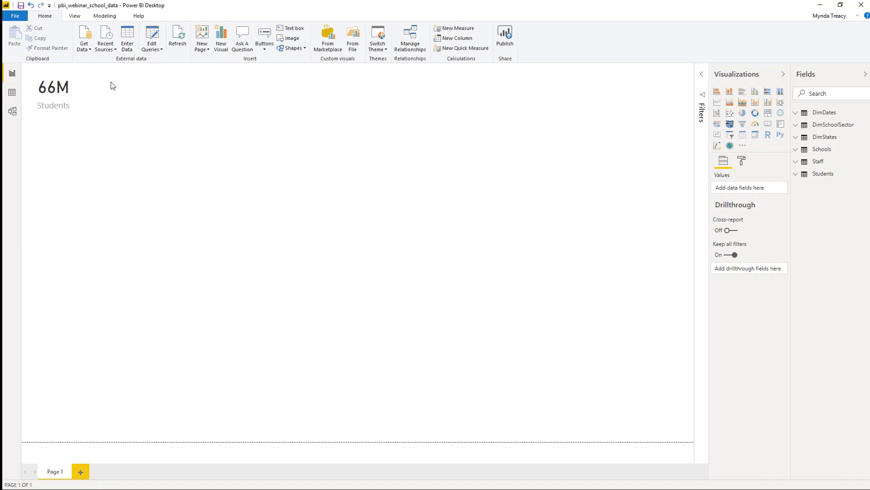
- Add an empty donut chart, place it directly beside the Students card and widen it
{"action": "left_click", "coordinate": [754, 113]}
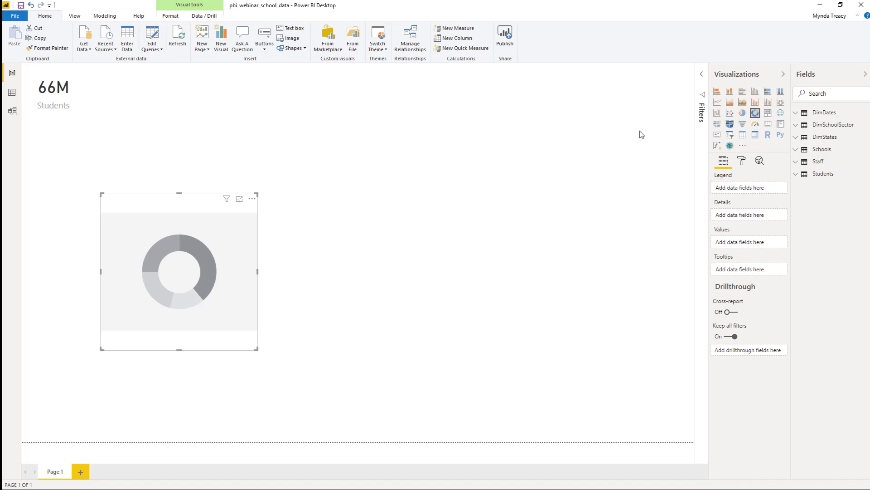
{"action": "left_click_drag", "start_coordinate": [169, 200], "coordinate": [148, 71]}
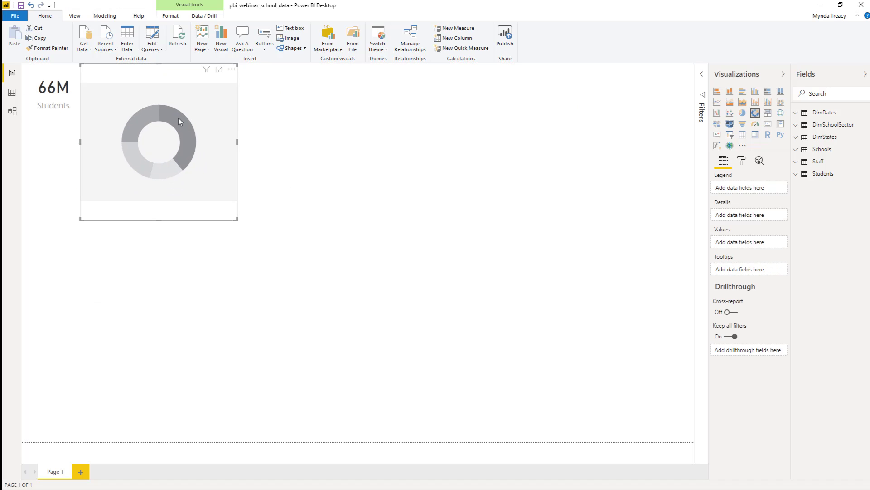
{"action": "left_click_drag", "start_coordinate": [235, 220], "coordinate": [301, 217]}
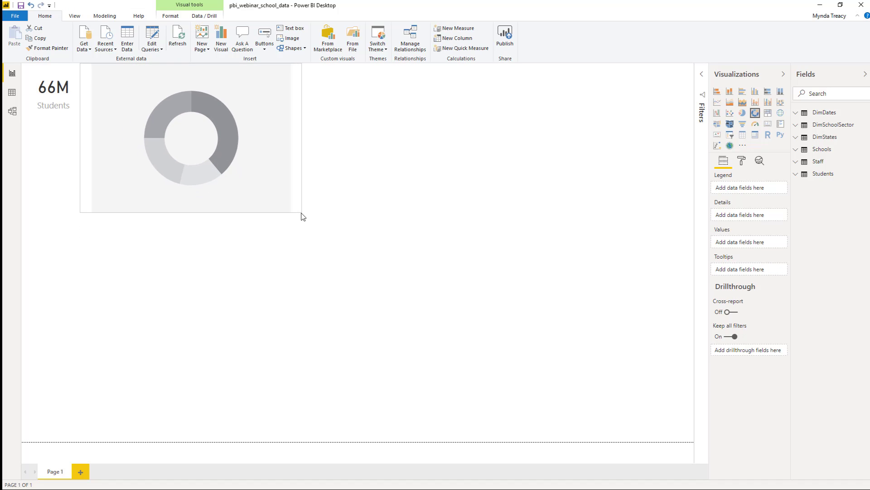
{"action": "left_click", "coordinate": [300, 217]}
{"action": "left_click", "coordinate": [134, 94]}
- Plot the Students field in the donut chart, split by Sector from DimSchoolSector
{"action": "left_click", "coordinate": [796, 174]}
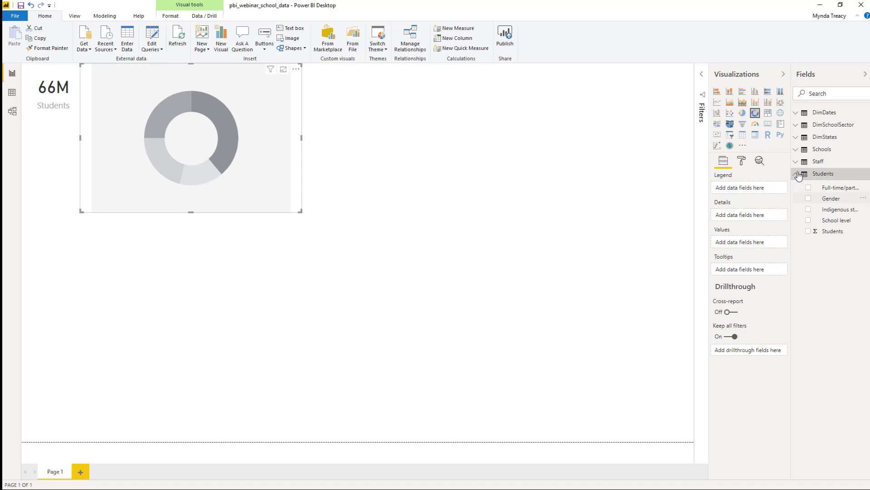
{"action": "left_click", "coordinate": [809, 232]}
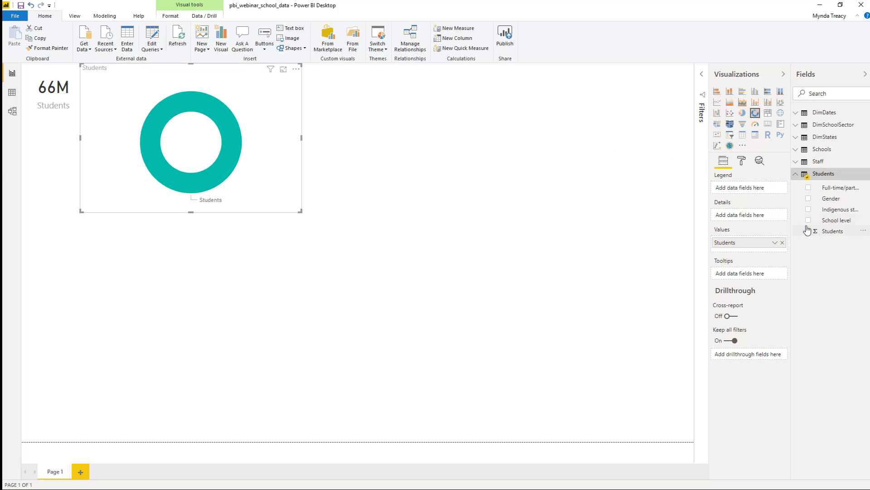
{"action": "left_click", "coordinate": [798, 125]}
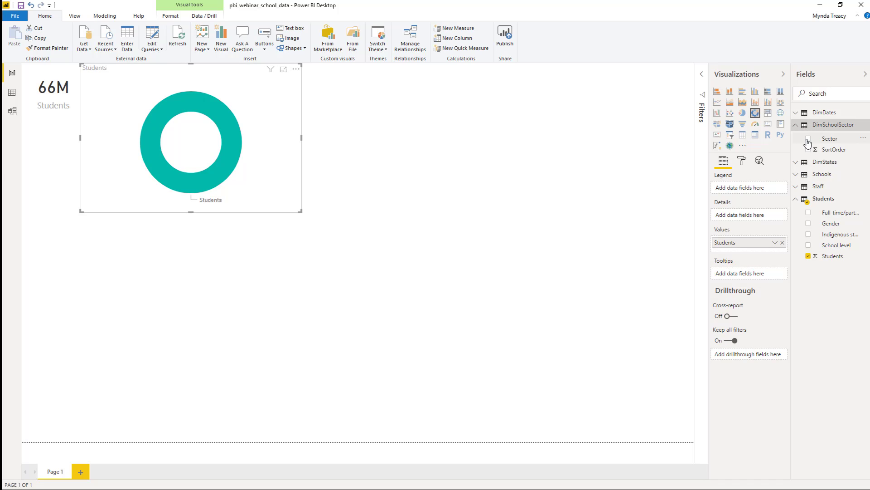
{"action": "left_click", "coordinate": [808, 139]}
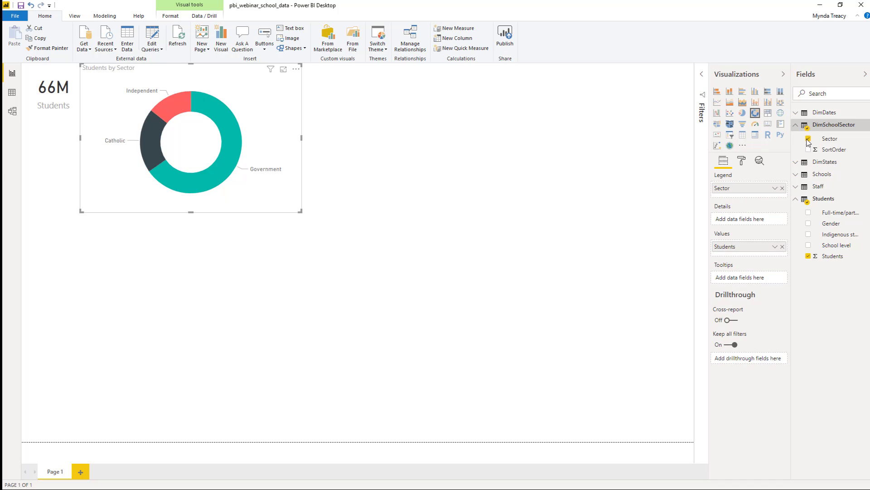
- Set the donut chart's label style to All detail labels and reduce the chart's size
{"action": "left_click", "coordinate": [741, 161]}
{"action": "left_click", "coordinate": [726, 226]}
{"action": "left_click", "coordinate": [773, 254]}
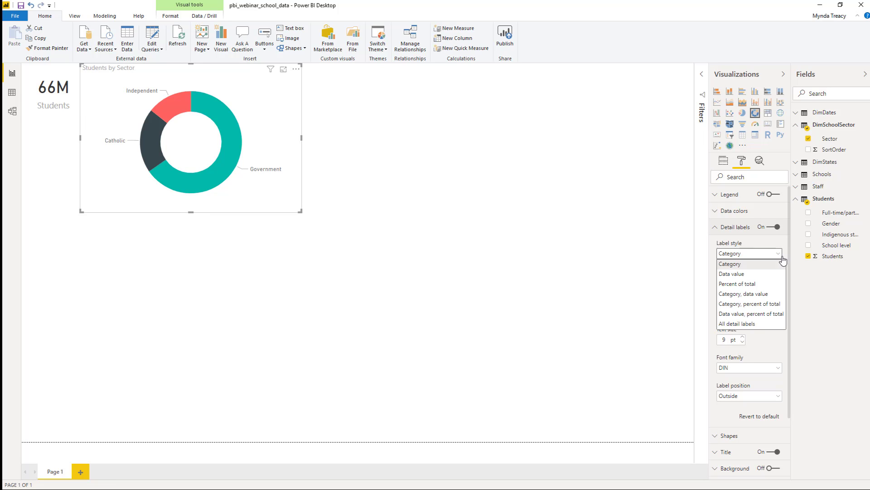
{"action": "left_click", "coordinate": [762, 326]}
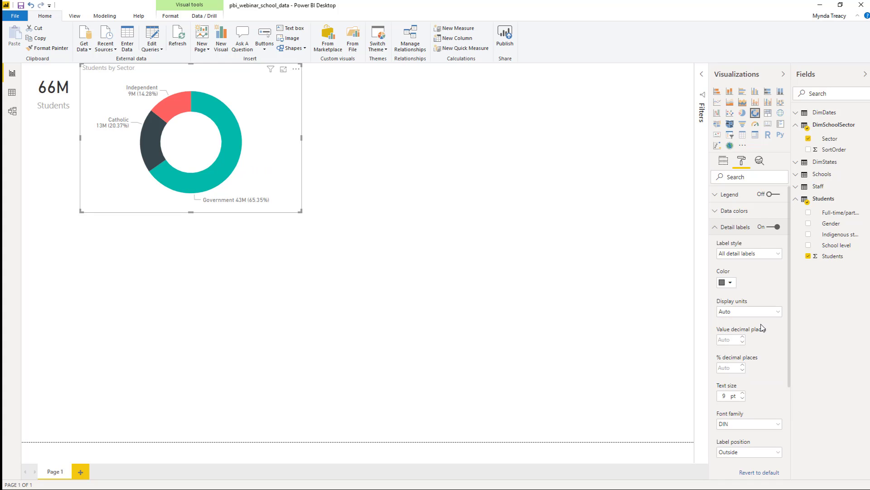
{"action": "left_click_drag", "start_coordinate": [300, 211], "coordinate": [286, 171]}
{"action": "left_click", "coordinate": [286, 193]}
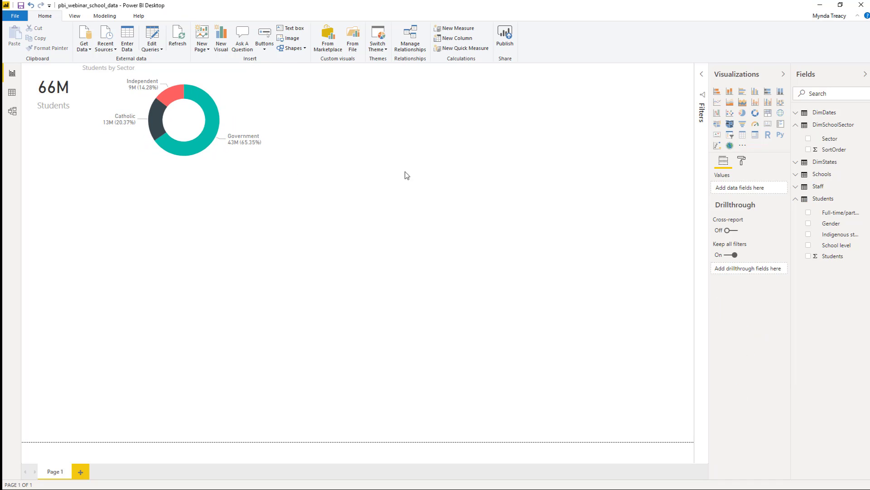
- Add a shape map with Students as color saturation and State from DimStates as location
{"action": "left_click", "coordinate": [730, 123]}
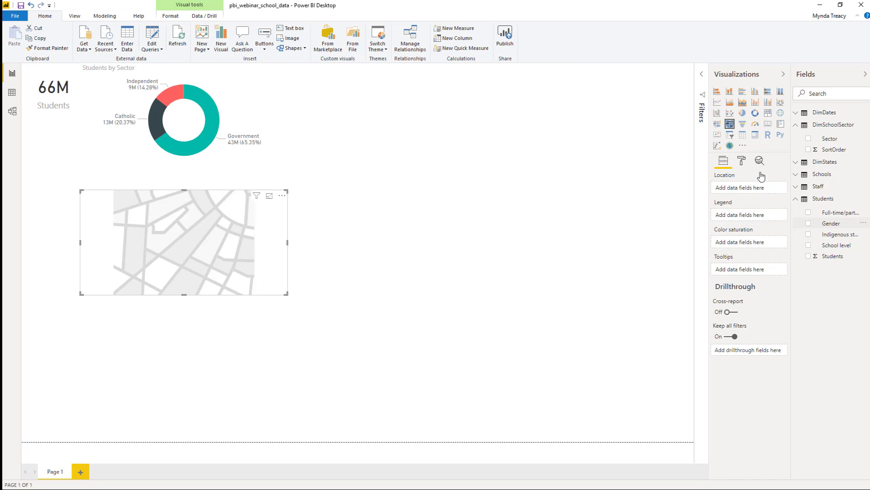
{"action": "left_click", "coordinate": [808, 257]}
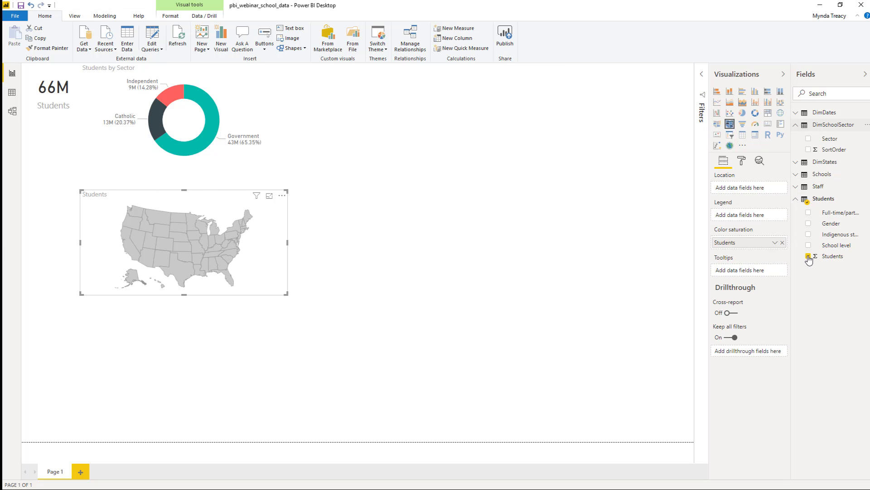
{"action": "left_click", "coordinate": [796, 162]}
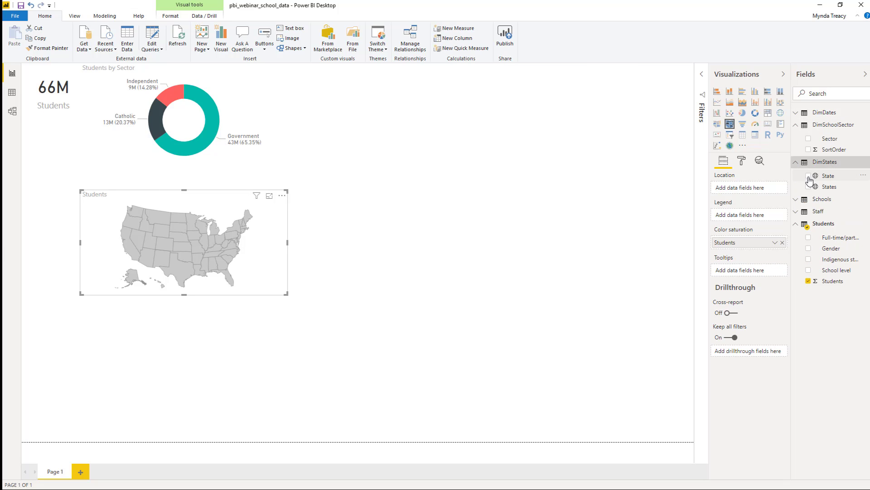
{"action": "left_click", "coordinate": [809, 176]}
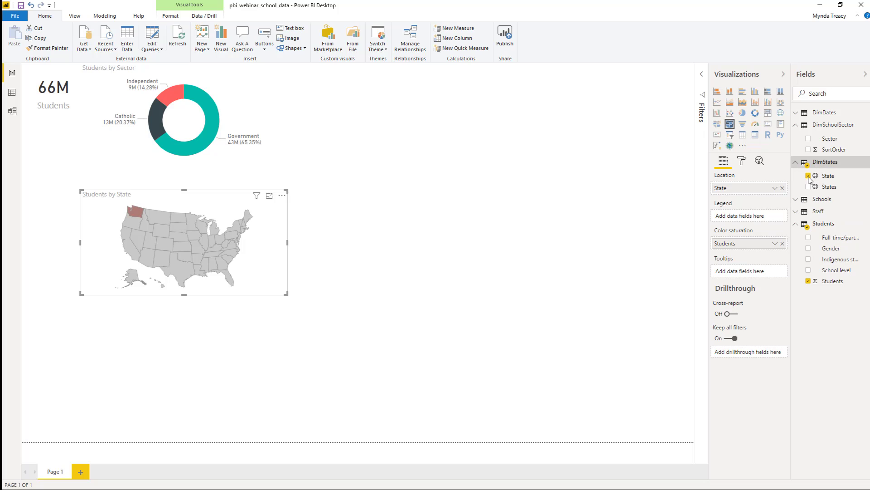
- Change the shape map's base map to Australia: states
{"action": "left_click", "coordinate": [739, 162]}
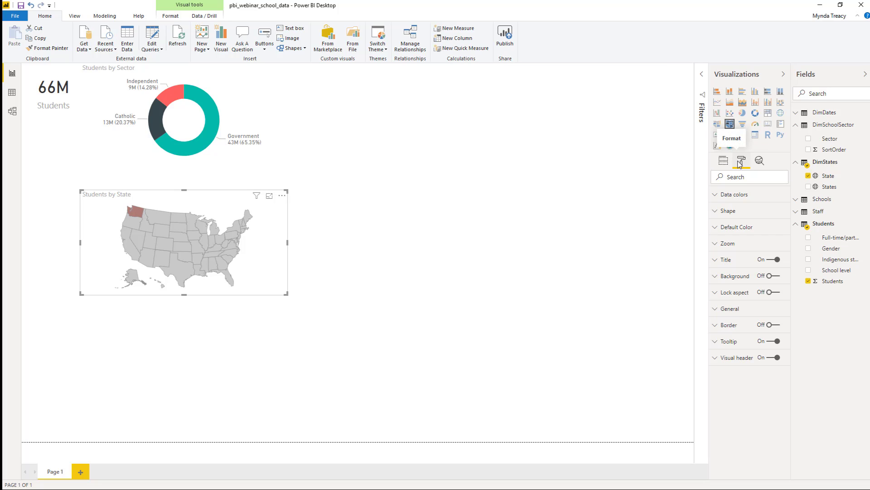
{"action": "left_click", "coordinate": [782, 213]}
{"action": "left_click", "coordinate": [774, 231]}
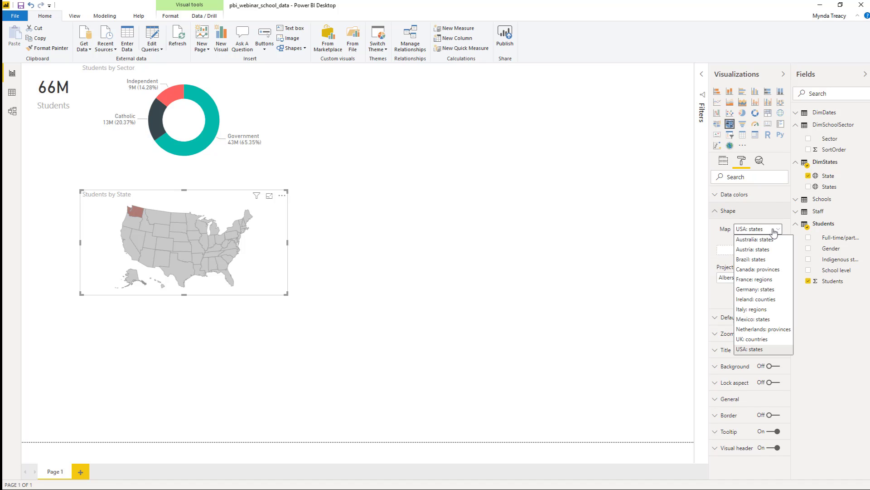
{"action": "left_click", "coordinate": [776, 240]}
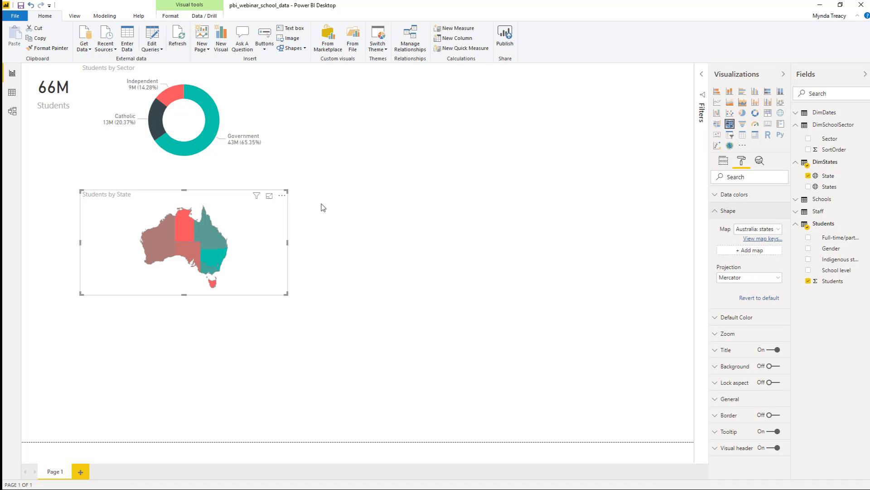
- Move the Students by State map beside the donut chart at the page's top edge and narrow it
{"action": "left_click_drag", "start_coordinate": [236, 197], "coordinate": [425, 70]}
{"action": "left_click_drag", "start_coordinate": [475, 115], "coordinate": [402, 114]}
{"action": "left_click_drag", "start_coordinate": [385, 80], "coordinate": [389, 76]}
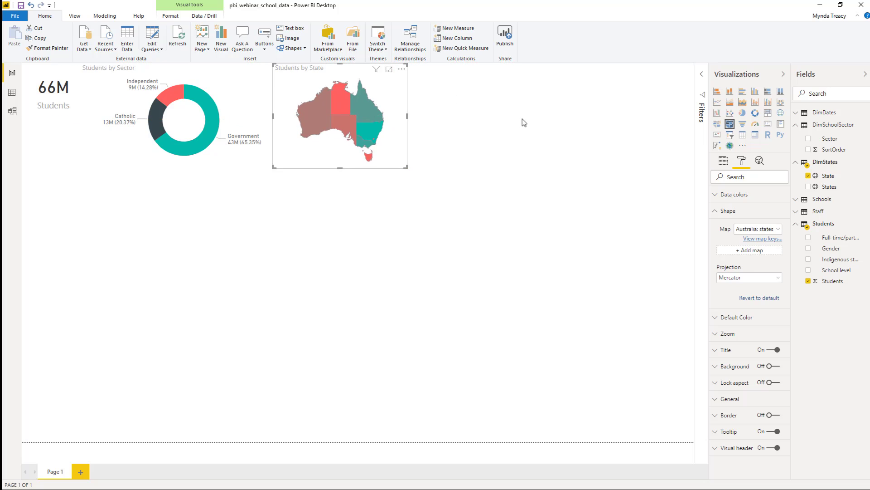
- Color the map's data scale from light teal at the minimum to the darkest teal at the maximum
{"action": "left_click", "coordinate": [738, 195]}
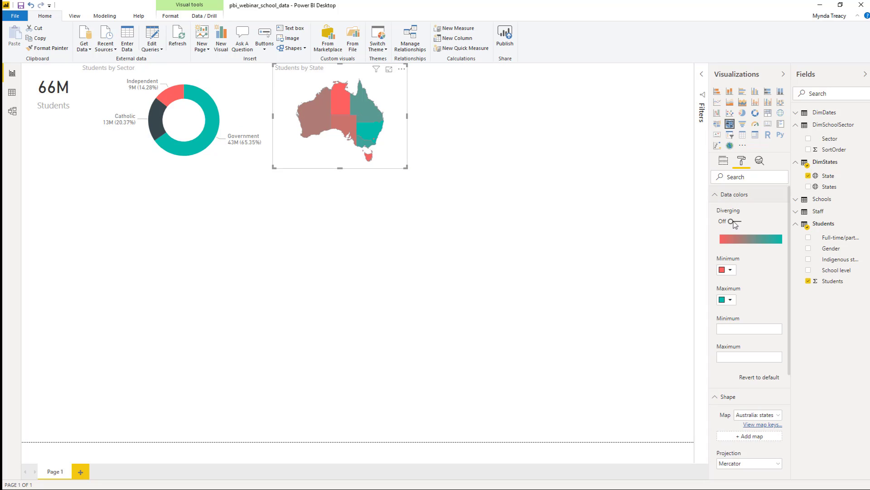
{"action": "left_click", "coordinate": [727, 269]}
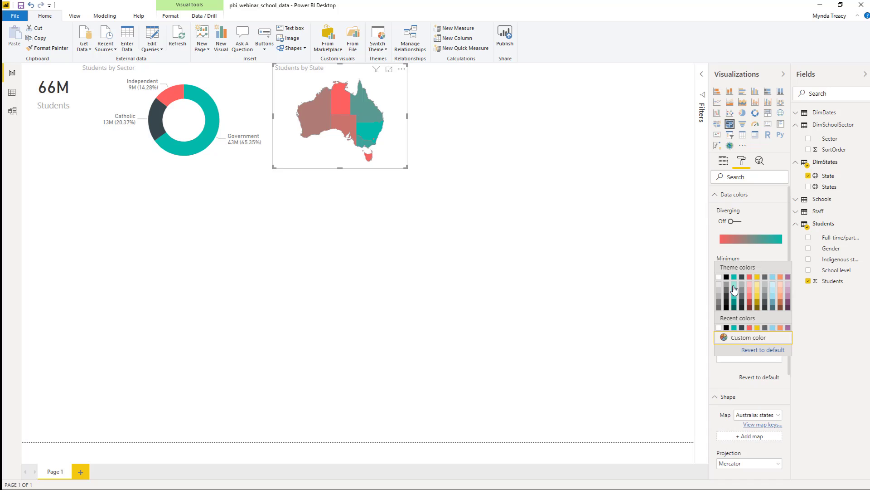
{"action": "left_click", "coordinate": [734, 288]}
{"action": "left_click", "coordinate": [728, 300]}
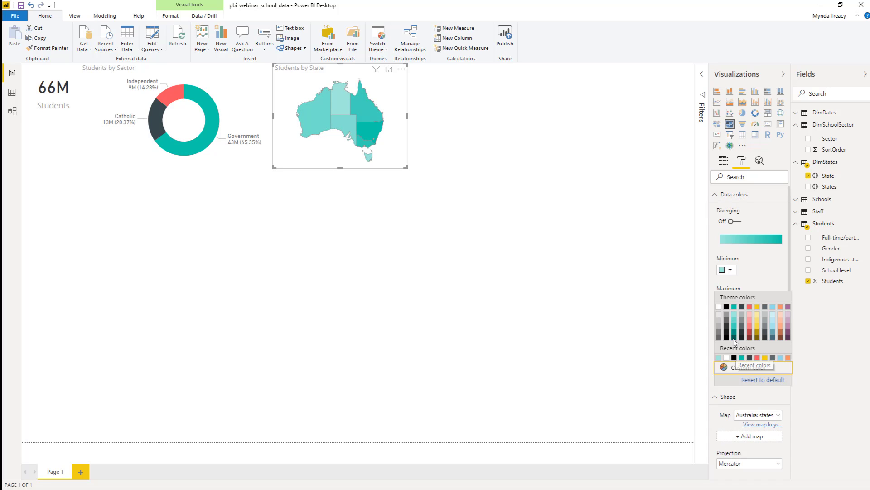
{"action": "left_click", "coordinate": [735, 337]}
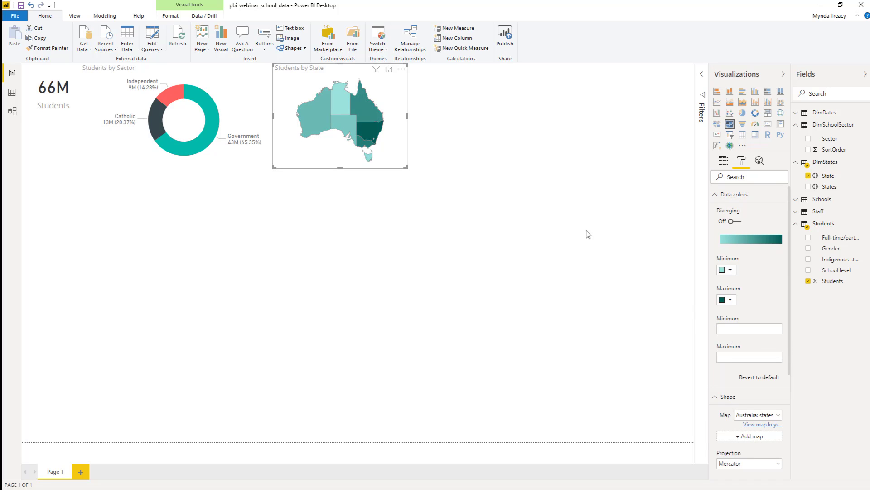
- Add a clustered bar chart of Students by State and fit it into the report page's upper-right corner beside the map
{"action": "left_click", "coordinate": [475, 151]}
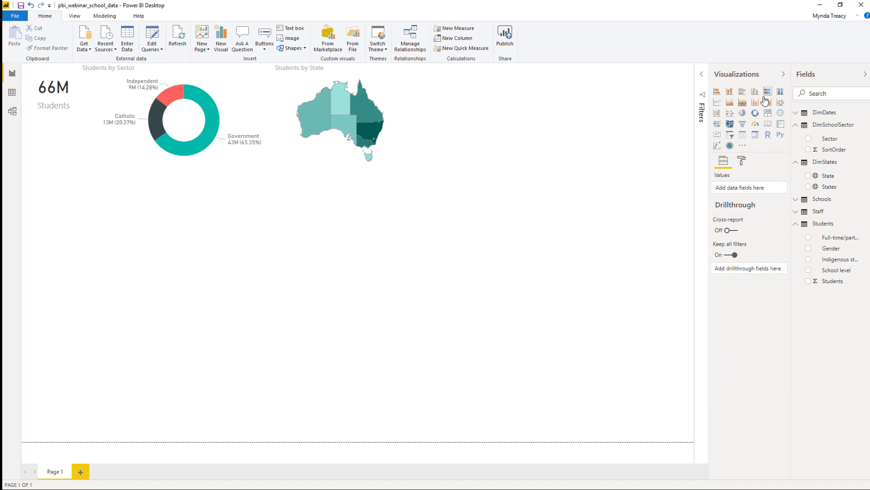
{"action": "left_click", "coordinate": [742, 91]}
{"action": "left_click_drag", "start_coordinate": [247, 208], "coordinate": [555, 83]}
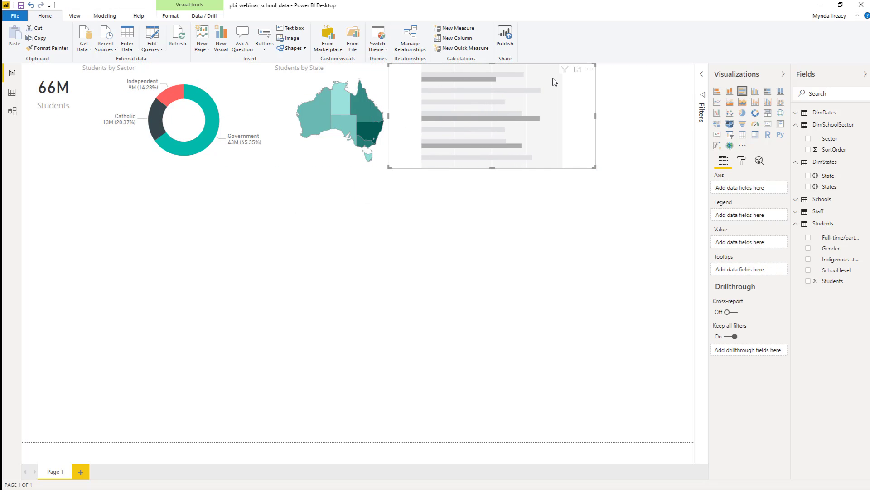
{"action": "left_click", "coordinate": [808, 280]}
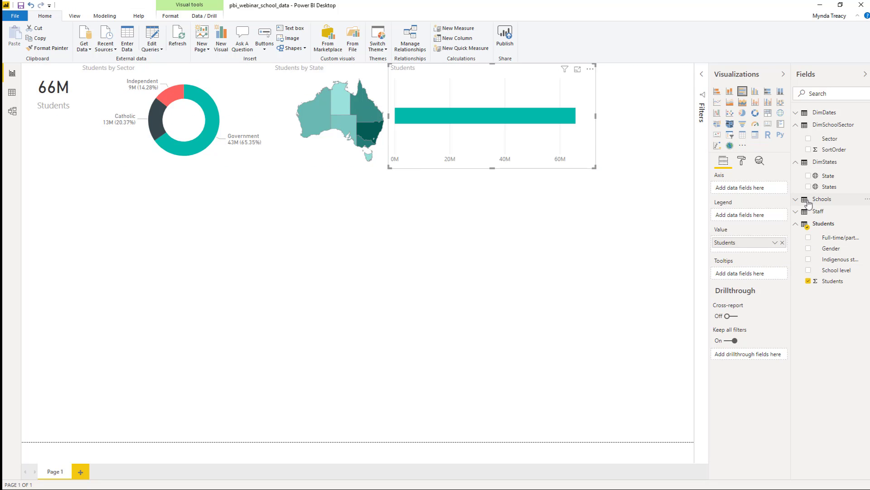
{"action": "left_click", "coordinate": [808, 177]}
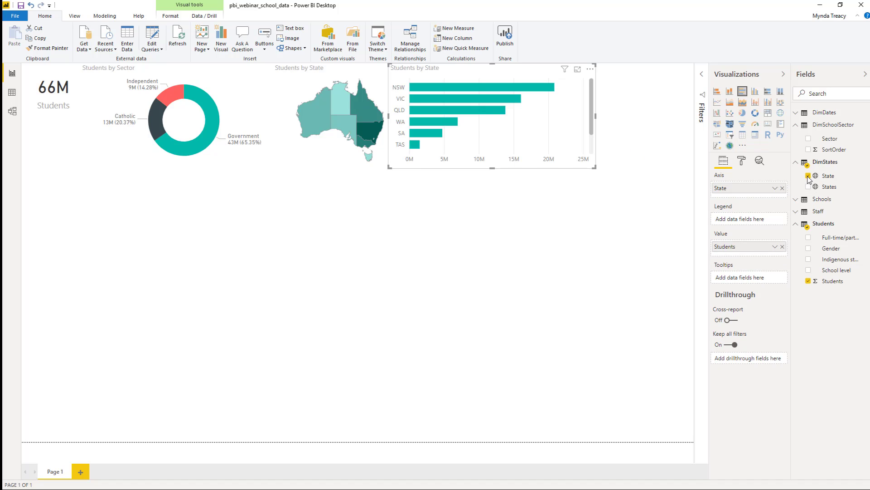
{"action": "left_click_drag", "start_coordinate": [555, 74], "coordinate": [650, 74]}
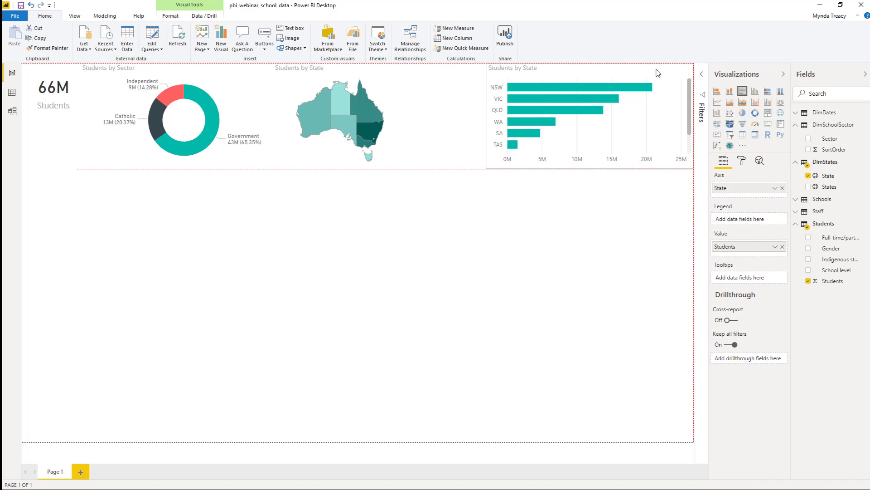
{"action": "left_click_drag", "start_coordinate": [488, 168], "coordinate": [442, 178]}
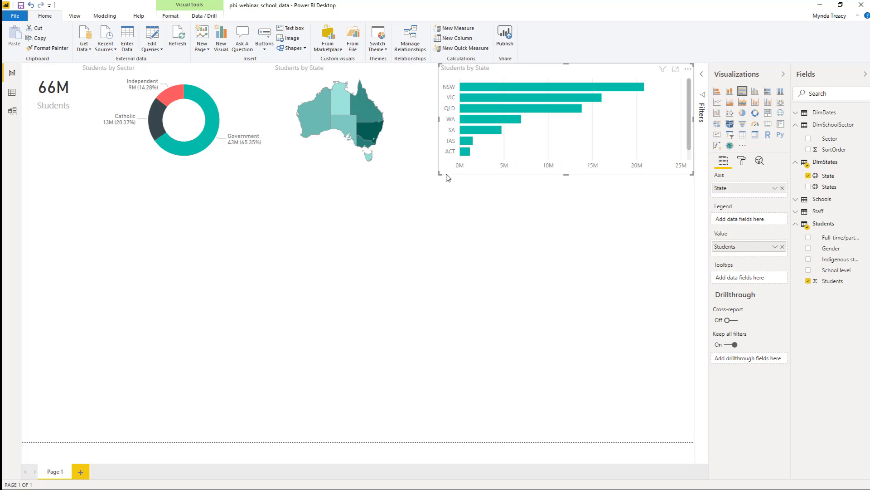
- Show data labels and hide the X axis on the state bar chart, and narrow the chart from its left edge
{"action": "left_click", "coordinate": [744, 160]}
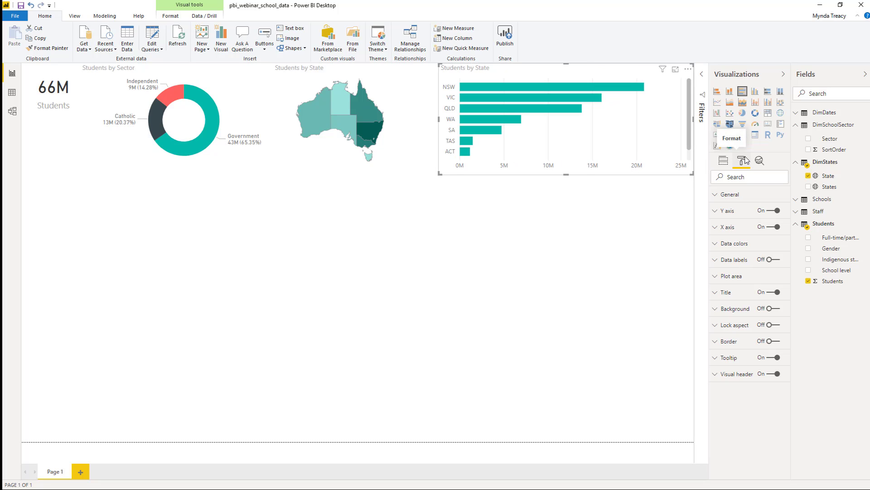
{"action": "left_click", "coordinate": [774, 265]}
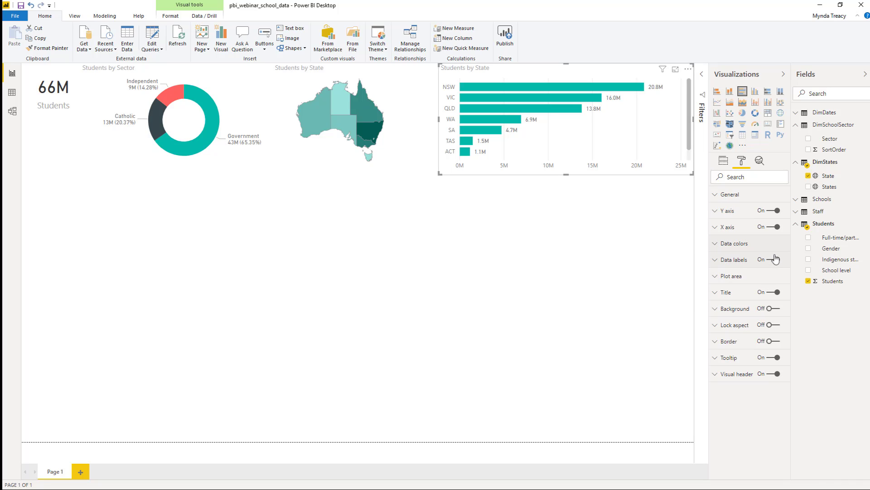
{"action": "left_click", "coordinate": [774, 227]}
{"action": "left_click_drag", "start_coordinate": [438, 120], "coordinate": [473, 121]}
- Enlarge the Students by State map and shift it to sit directly against the bar chart
{"action": "left_click", "coordinate": [396, 105]}
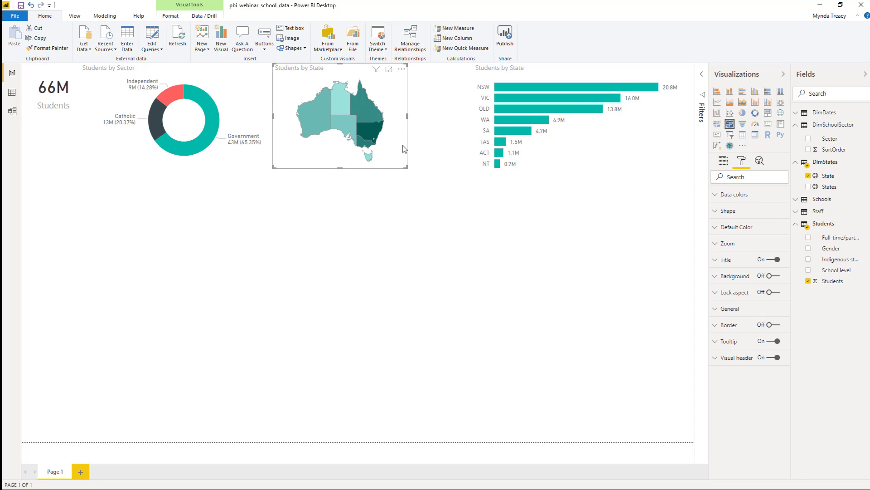
{"action": "left_click_drag", "start_coordinate": [407, 167], "coordinate": [461, 176]}
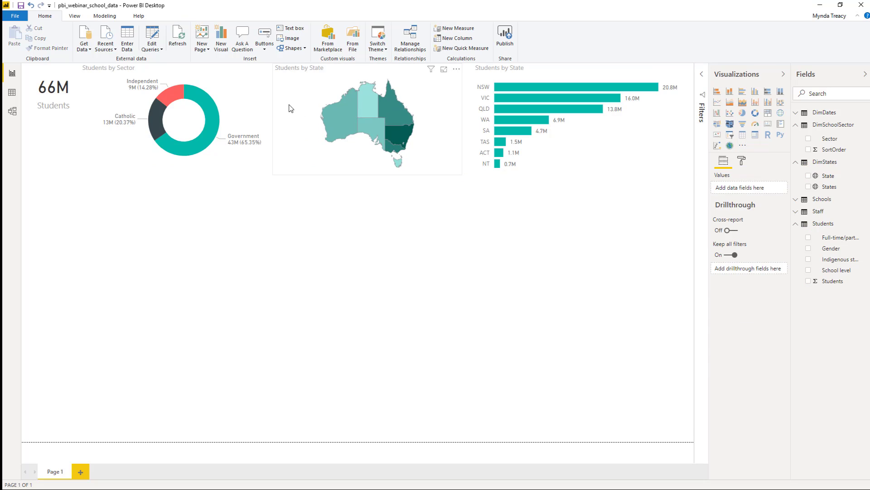
{"action": "left_click", "coordinate": [301, 94]}
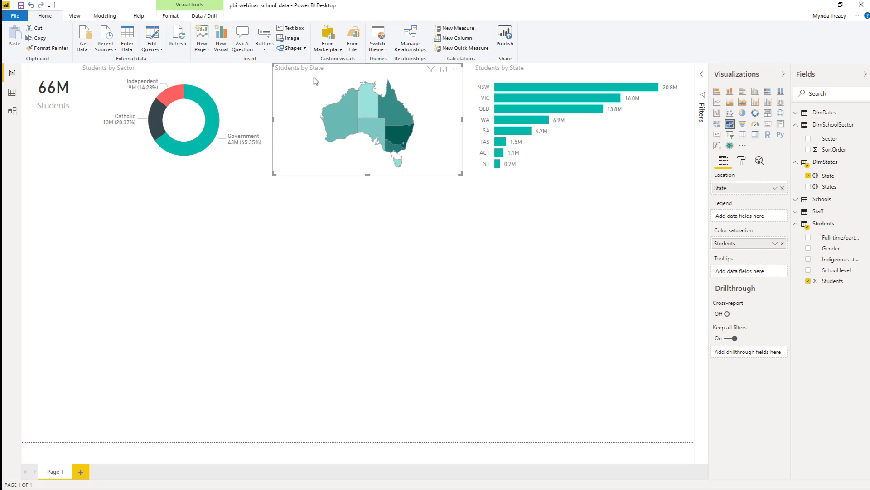
{"action": "left_click_drag", "start_coordinate": [334, 69], "coordinate": [344, 70]}
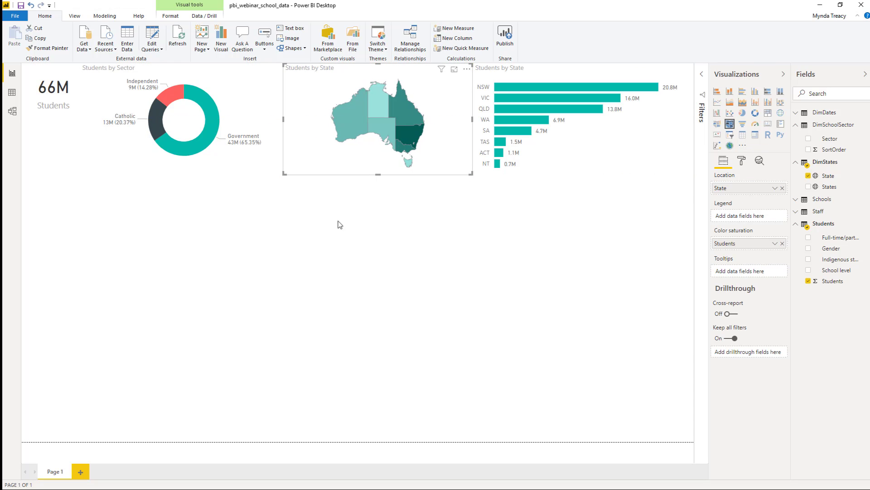
{"action": "left_click", "coordinate": [344, 219]}
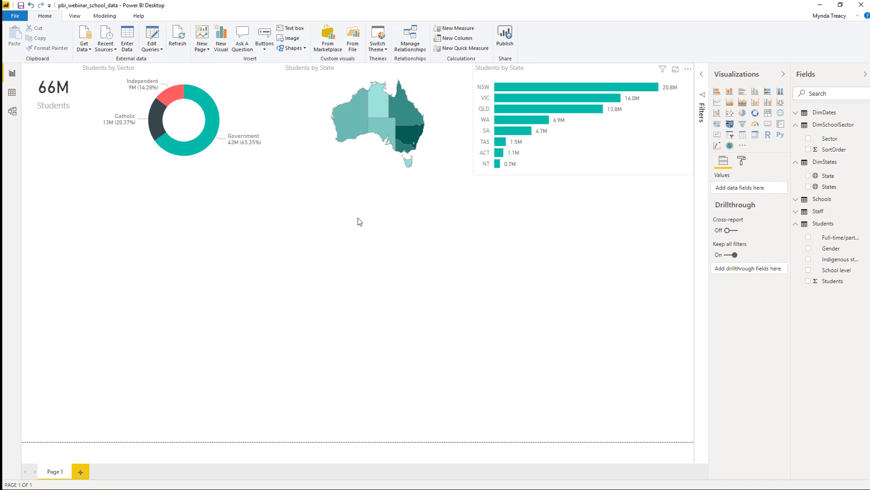
- Add a line chart of Students by Year with Sector as legend, enlarged below the card and donut chart from the page's left edge
{"action": "left_click", "coordinate": [717, 103]}
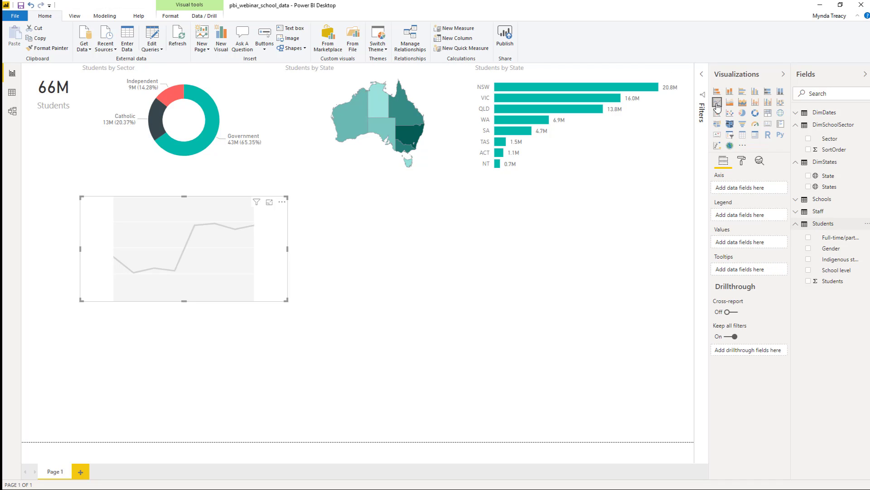
{"action": "left_click", "coordinate": [808, 281]}
{"action": "left_click", "coordinate": [796, 112]}
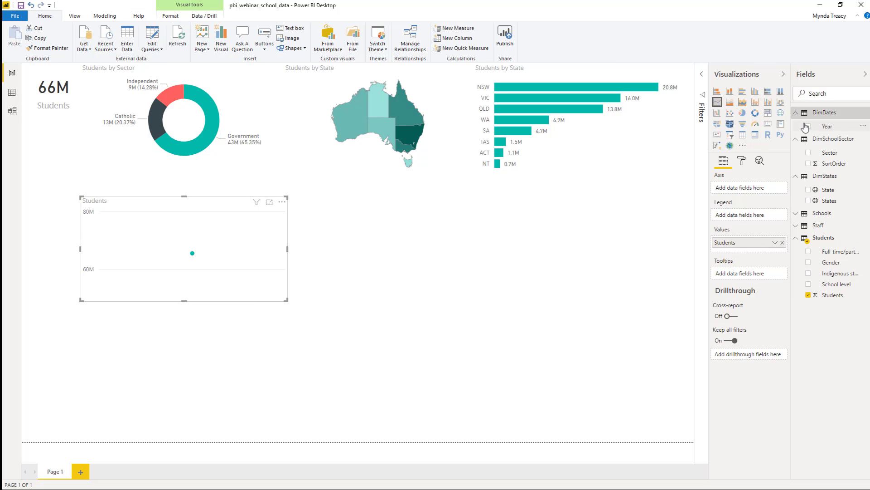
{"action": "left_click", "coordinate": [808, 127]}
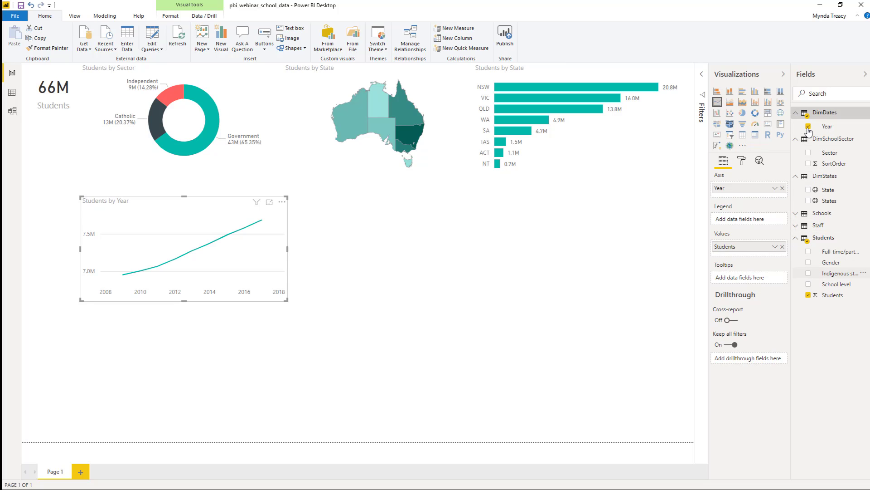
{"action": "left_click", "coordinate": [808, 153]}
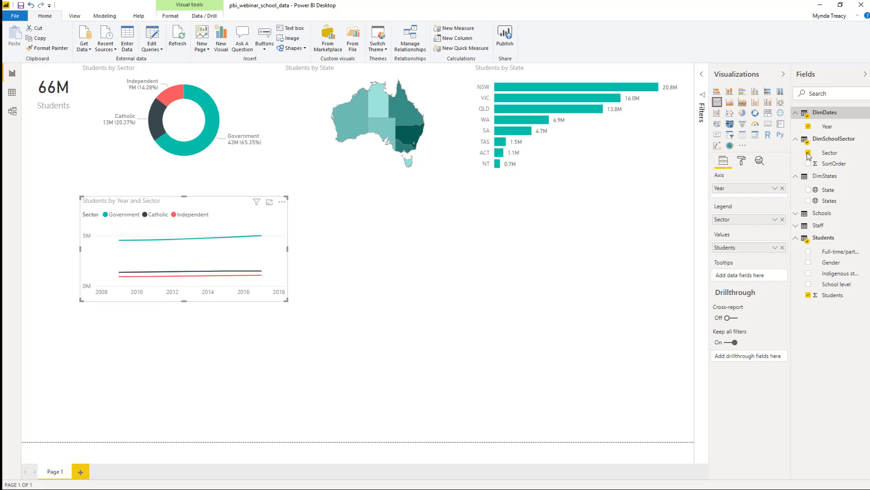
{"action": "left_click_drag", "start_coordinate": [82, 196], "coordinate": [6, 175]}
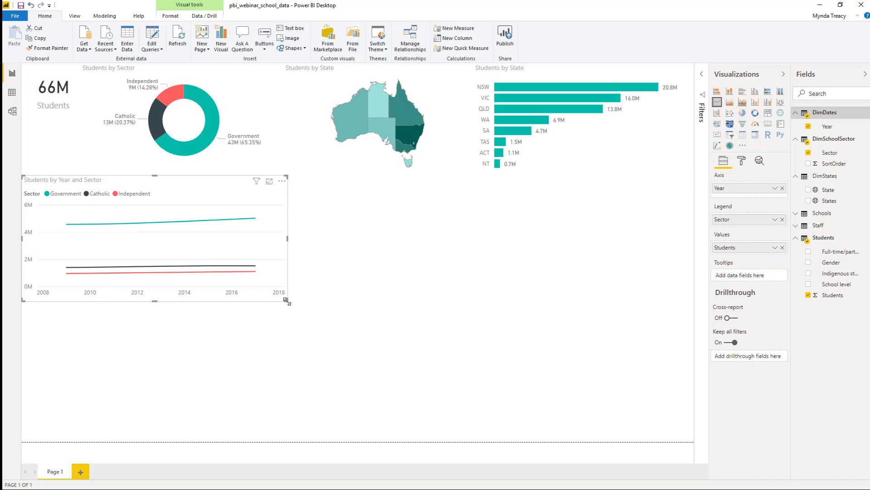
{"action": "left_click_drag", "start_coordinate": [286, 300], "coordinate": [346, 315]}
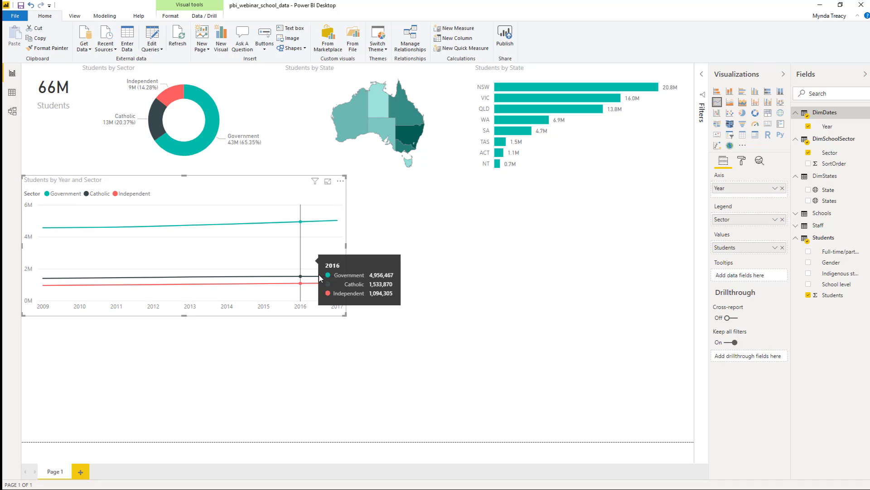
- Turn on data labels and turn off the Y axis for the Students by Year and Sector line chart
{"action": "left_click", "coordinate": [741, 162]}
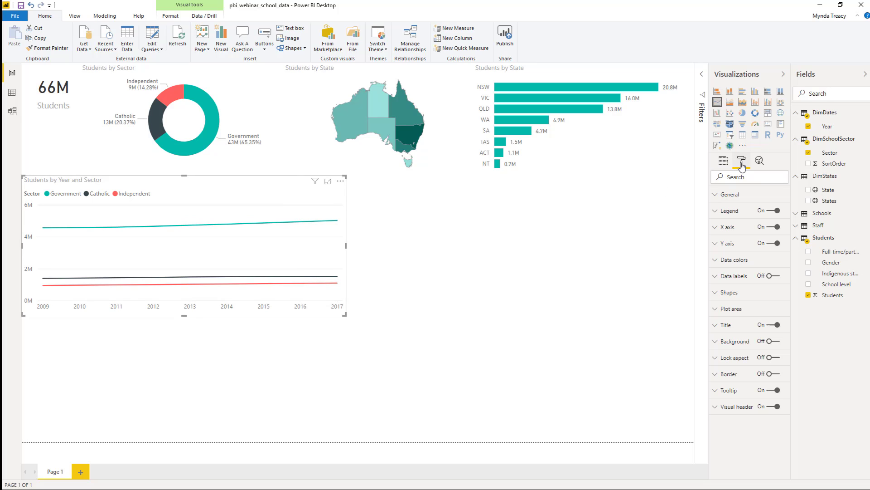
{"action": "left_click", "coordinate": [776, 277]}
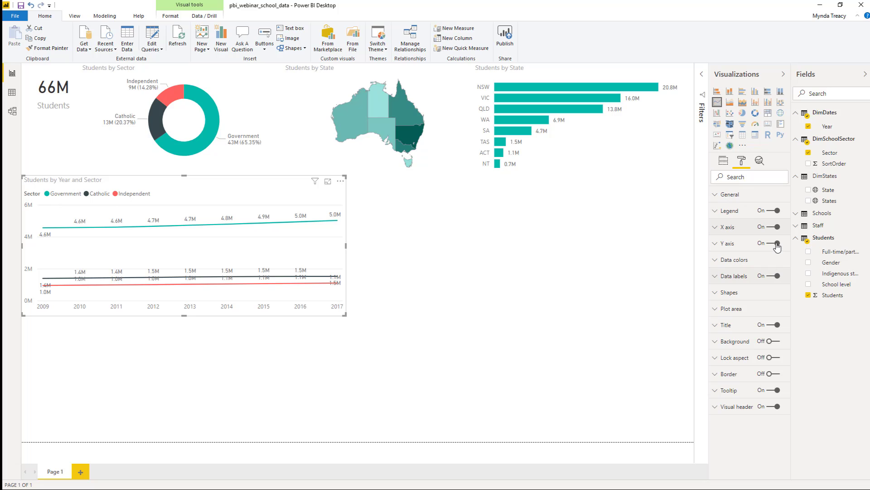
{"action": "left_click", "coordinate": [777, 244]}
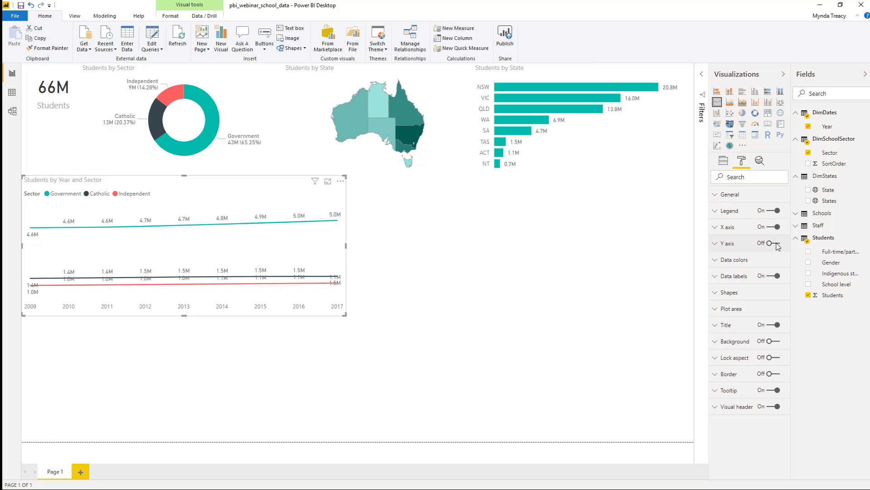
{"action": "key", "text": "Escape"}
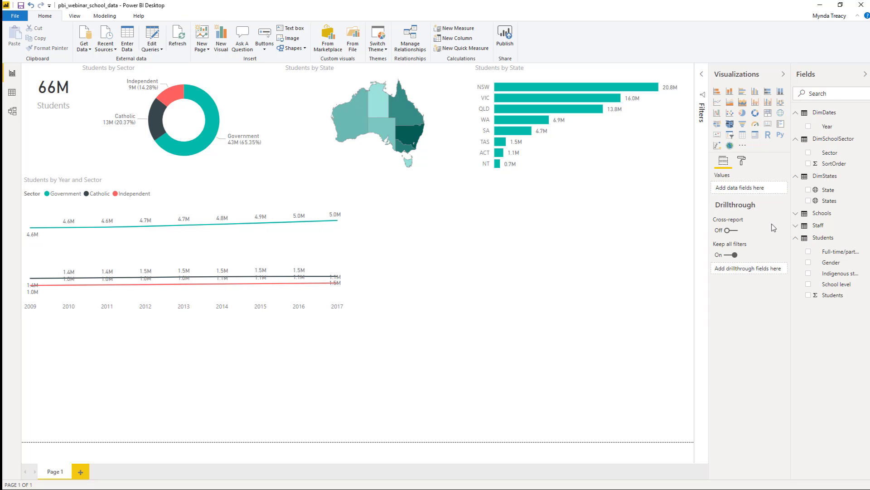
- Add a matrix below the line chart with Year as rows, Sector as columns and Students as values
{"action": "left_click", "coordinate": [755, 134]}
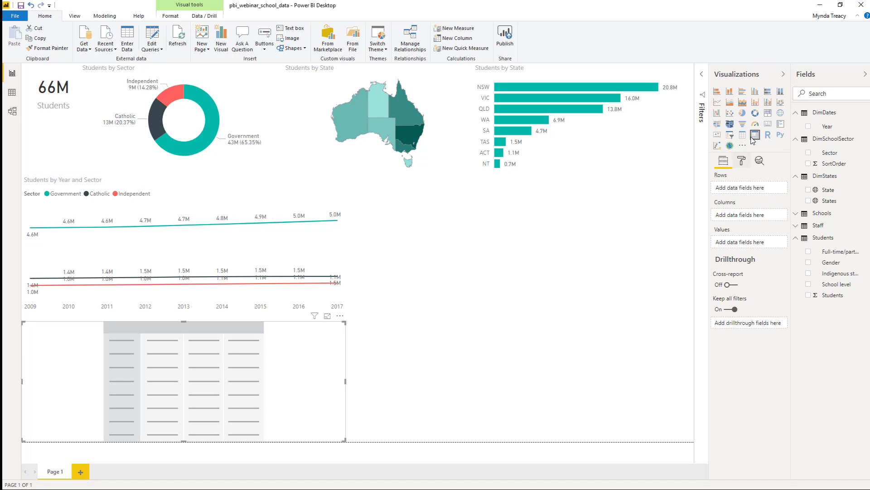
{"action": "left_click", "coordinate": [808, 295]}
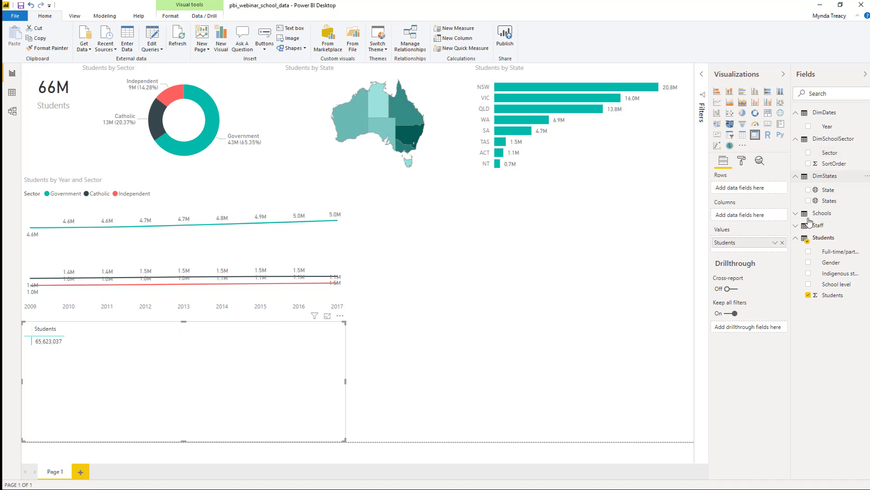
{"action": "left_click", "coordinate": [808, 126]}
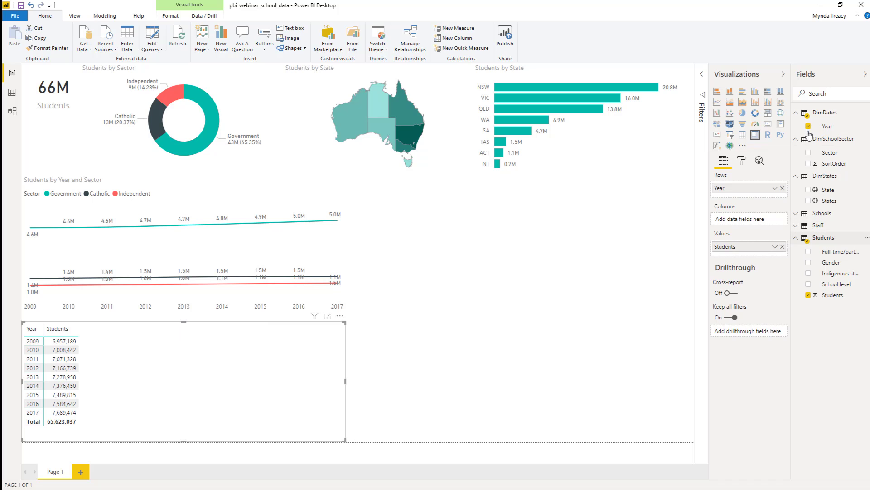
{"action": "left_click", "coordinate": [808, 153]}
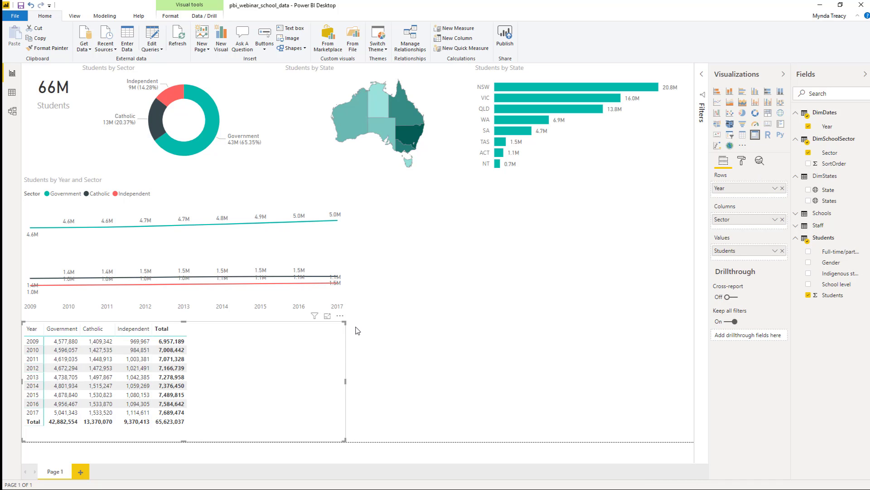
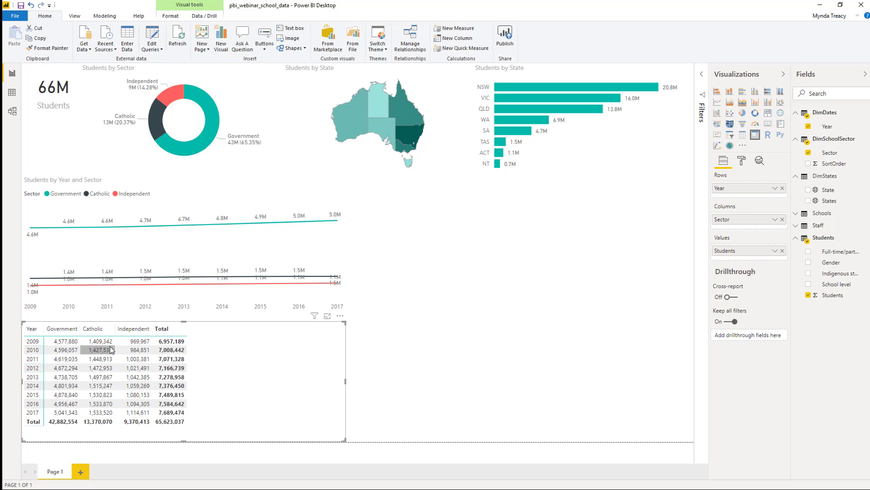
- Add Students to the matrix values a second time and show it as percent of row total
{"action": "left_click_drag", "start_coordinate": [832, 299], "coordinate": [749, 262]}
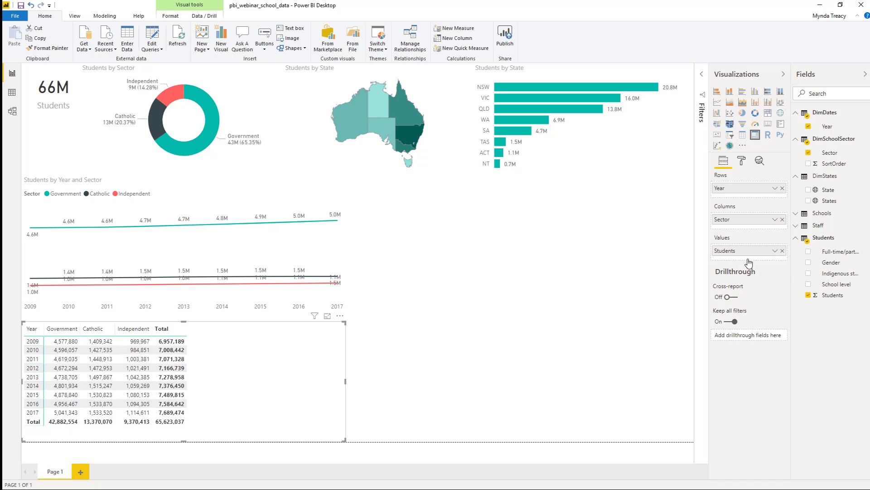
{"action": "left_click", "coordinate": [775, 262]}
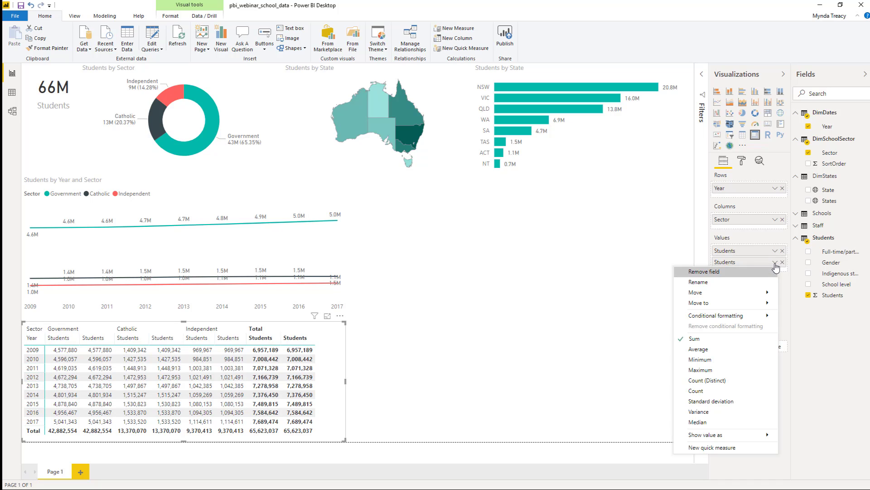
{"action": "mouse_move", "coordinate": [766, 435]}
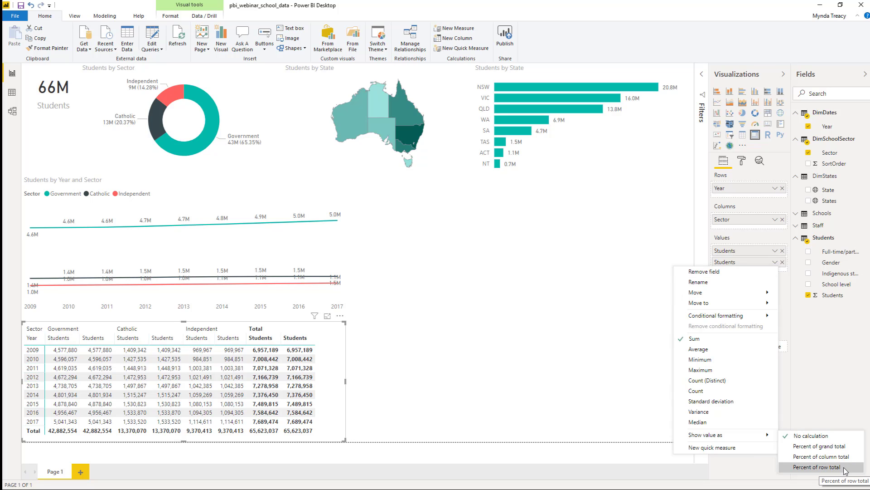
{"action": "left_click", "coordinate": [817, 467]}
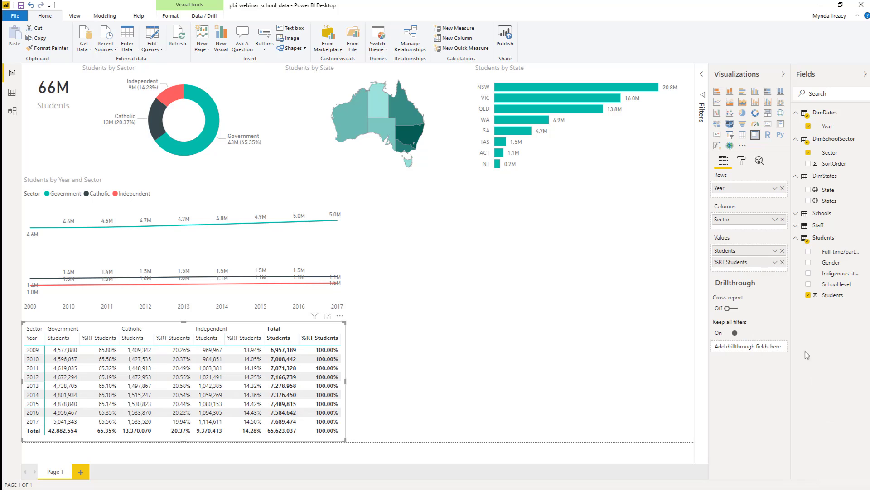
- Rename the matrix's percent-of-row-total value field to "% of Total"
{"action": "left_click", "coordinate": [776, 262]}
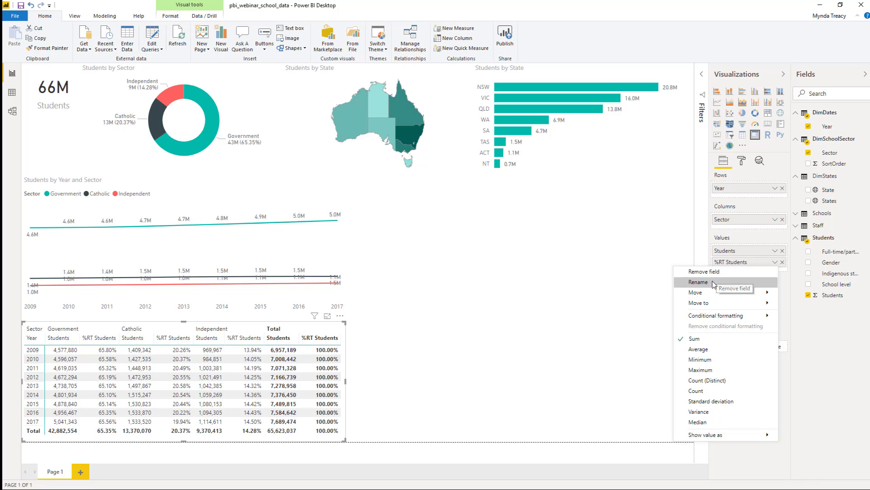
{"action": "left_click", "coordinate": [800, 282]}
{"action": "type", "text": "% of Total"}
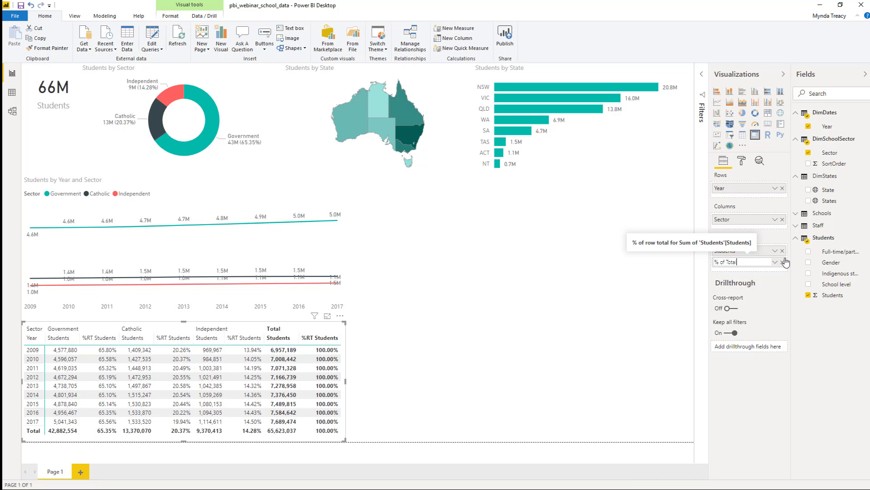
{"action": "key", "text": "Return"}
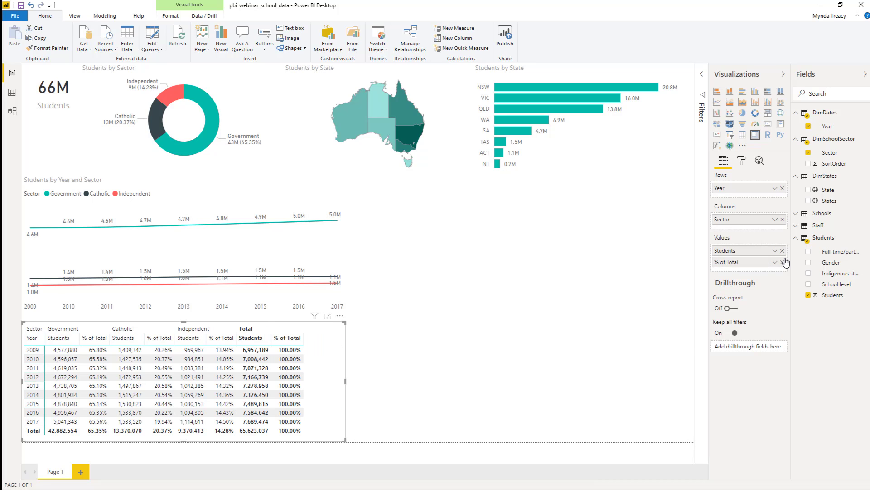
- Add a clustered bar chart with State as axis, School level as legend and Students as value
{"action": "left_click", "coordinate": [352, 363]}
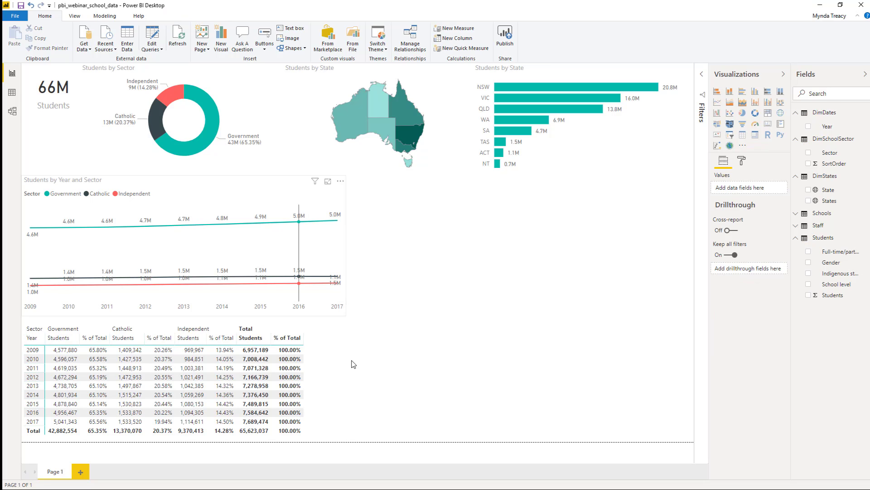
{"action": "left_click", "coordinate": [745, 95]}
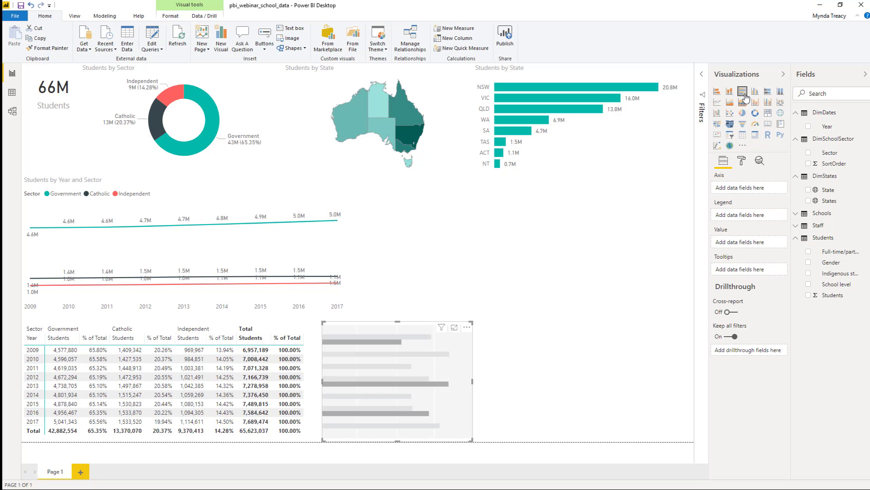
{"action": "left_click", "coordinate": [808, 295]}
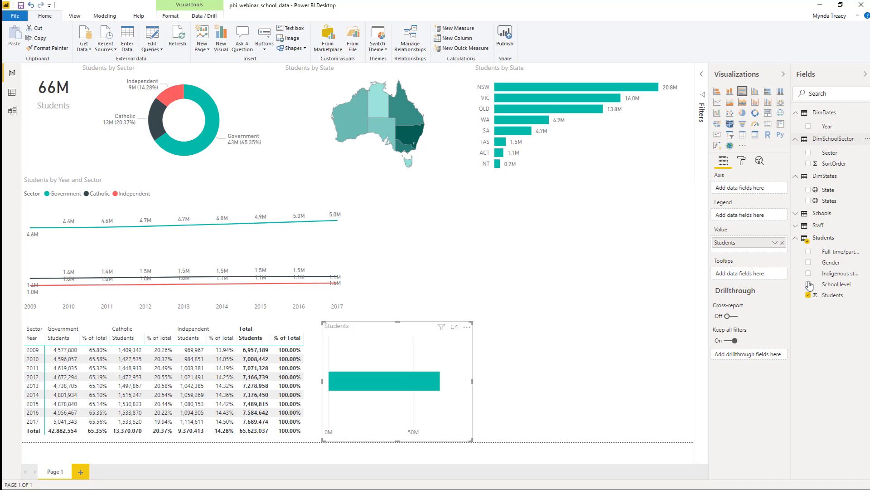
{"action": "left_click", "coordinate": [808, 190]}
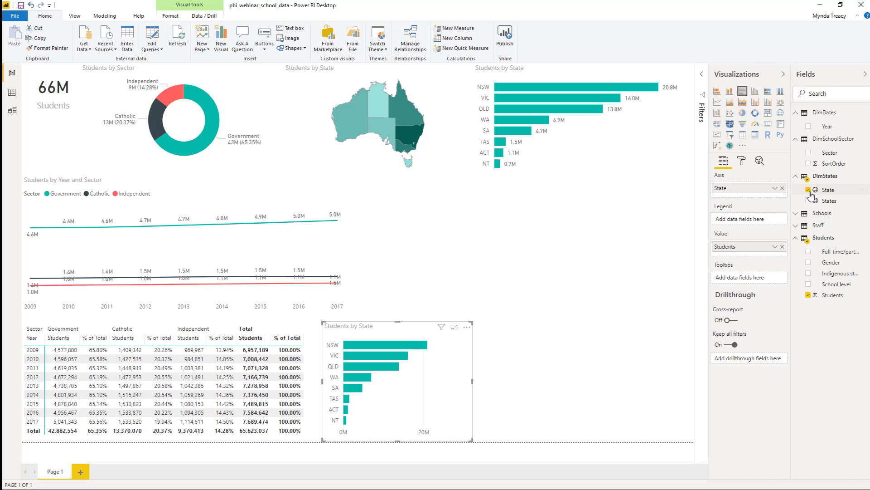
{"action": "left_click", "coordinate": [808, 284]}
- Narrow the Students by Year and Sector line chart and fit the school level bar chart beside it, extended to the page's lower edge
{"action": "left_click_drag", "start_coordinate": [385, 330], "coordinate": [430, 243]}
{"action": "left_click", "coordinate": [345, 246]}
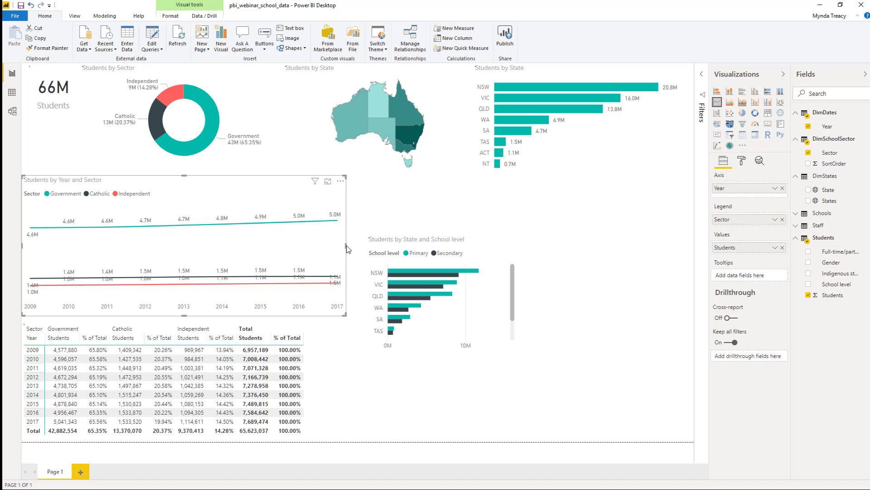
{"action": "left_click_drag", "start_coordinate": [347, 245], "coordinate": [312, 247]}
{"action": "left_click", "coordinate": [408, 229]}
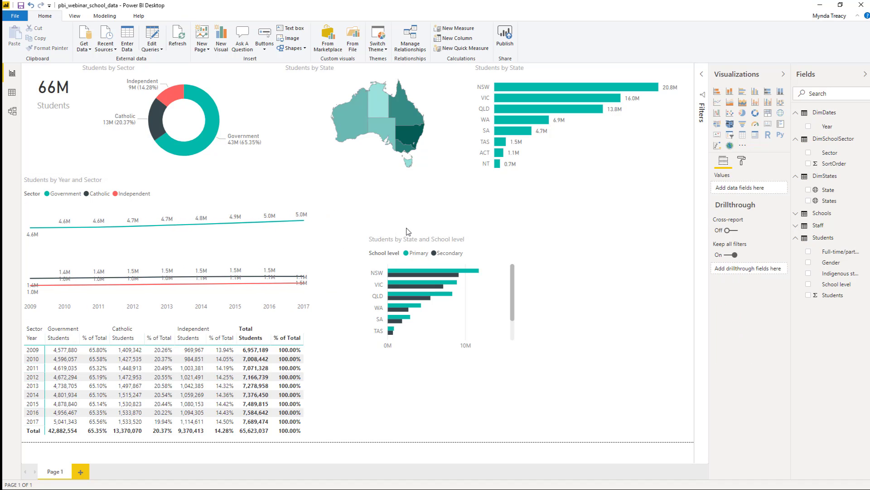
{"action": "left_click_drag", "start_coordinate": [464, 241], "coordinate": [415, 207]}
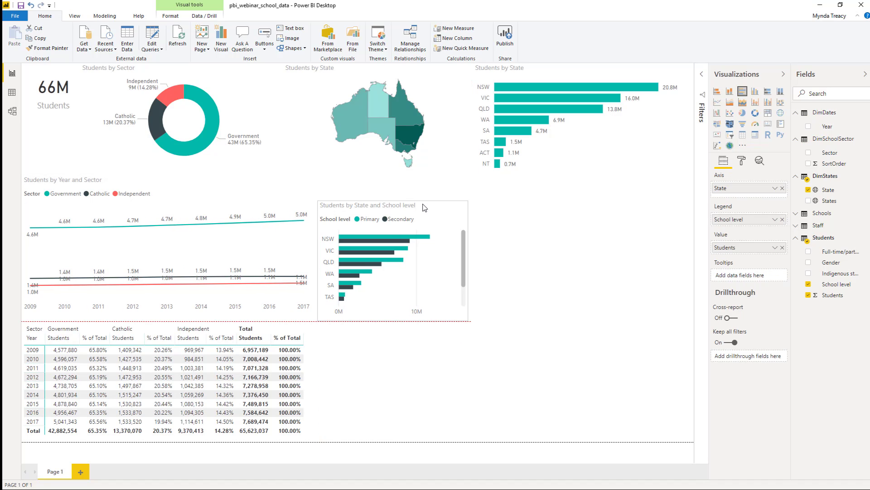
{"action": "left_click_drag", "start_coordinate": [467, 320], "coordinate": [480, 441]}
{"action": "left_click", "coordinate": [480, 442]}
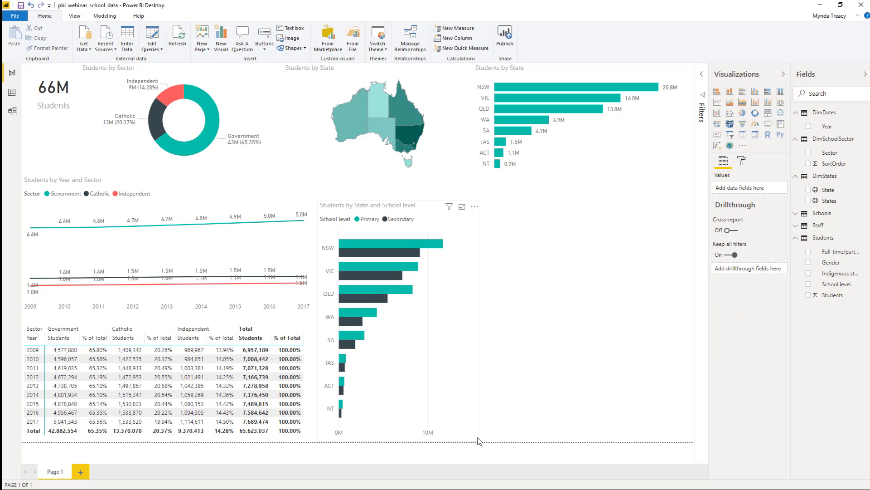
- Turn on data labels and turn off the X axis for the Students by State and School level bar chart
{"action": "left_click", "coordinate": [742, 164]}
{"action": "left_click", "coordinate": [436, 207]}
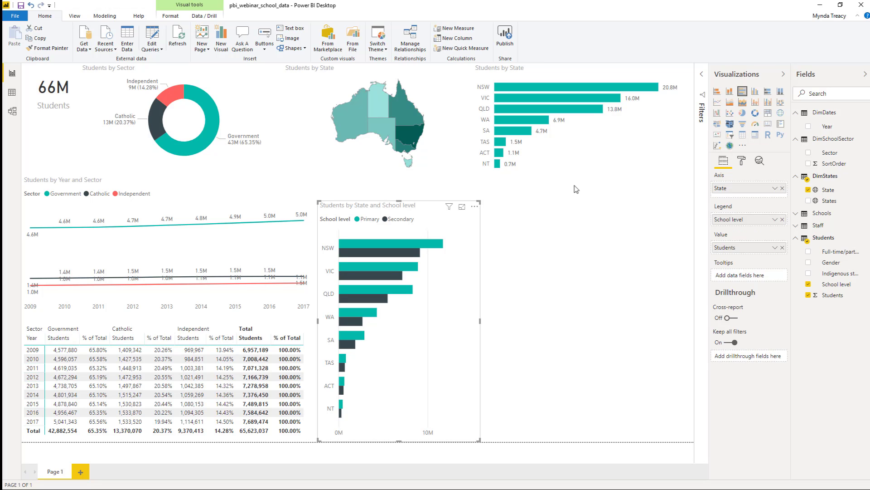
{"action": "left_click", "coordinate": [748, 165]}
{"action": "left_click", "coordinate": [775, 276]}
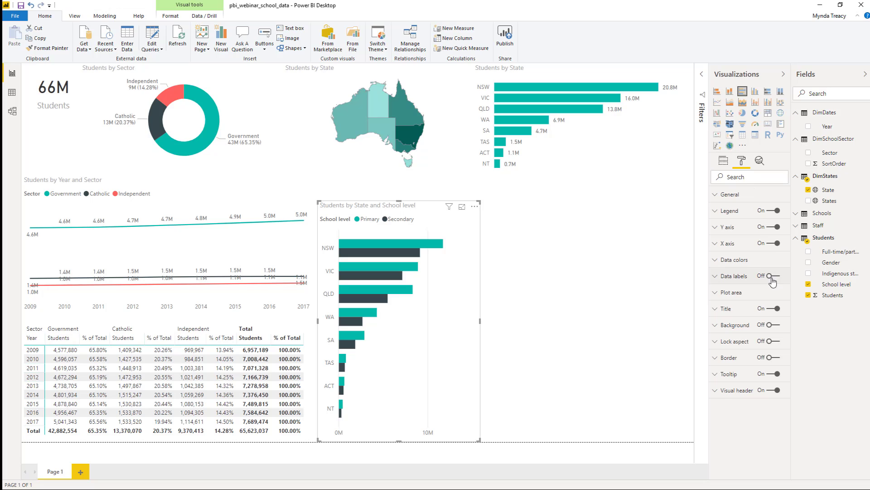
{"action": "left_click", "coordinate": [777, 243]}
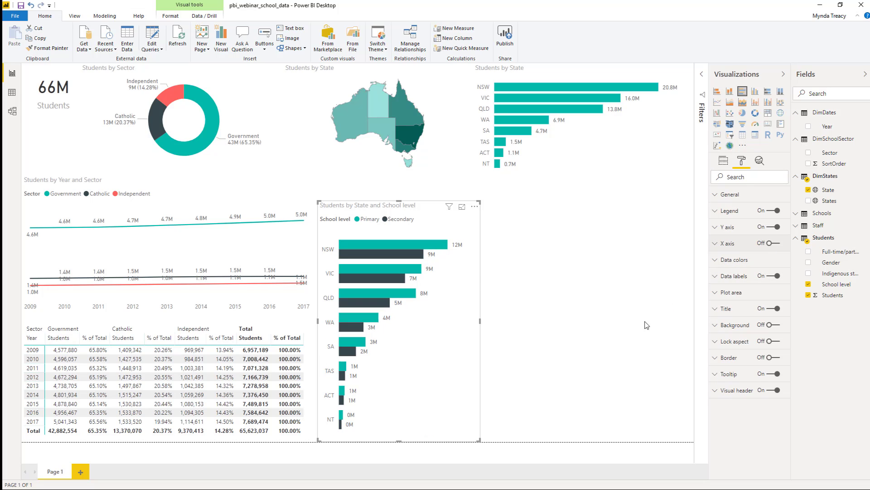
- Add a 100% stacked column chart beside the school level bar chart with Sector as axis, Gender as legend and Students as value
{"action": "left_click", "coordinate": [585, 293]}
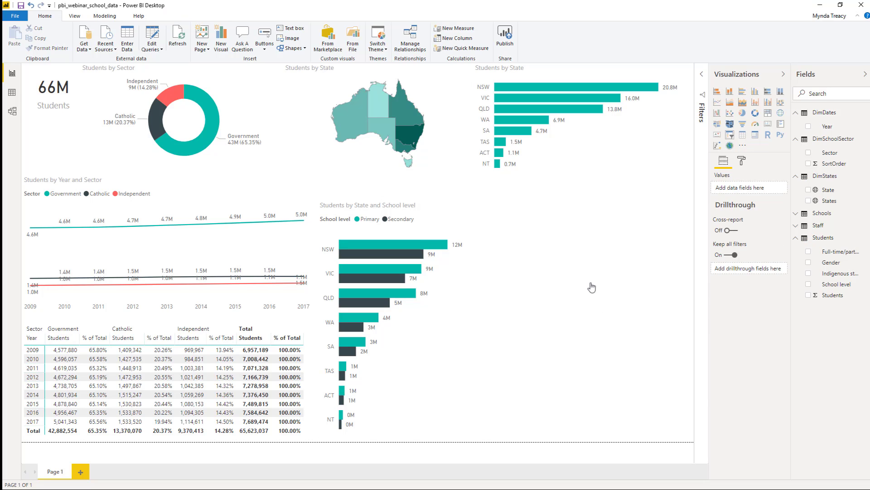
{"action": "left_click", "coordinate": [780, 91]}
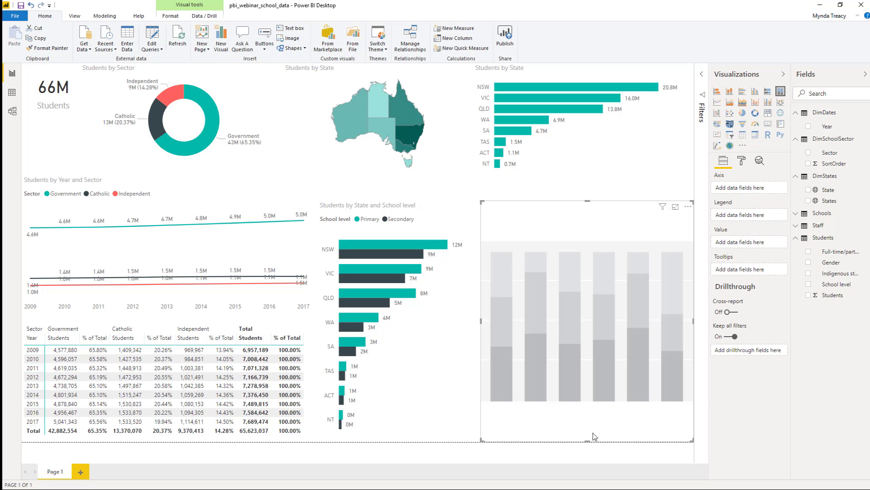
{"action": "left_click_drag", "start_coordinate": [589, 439], "coordinate": [589, 298]}
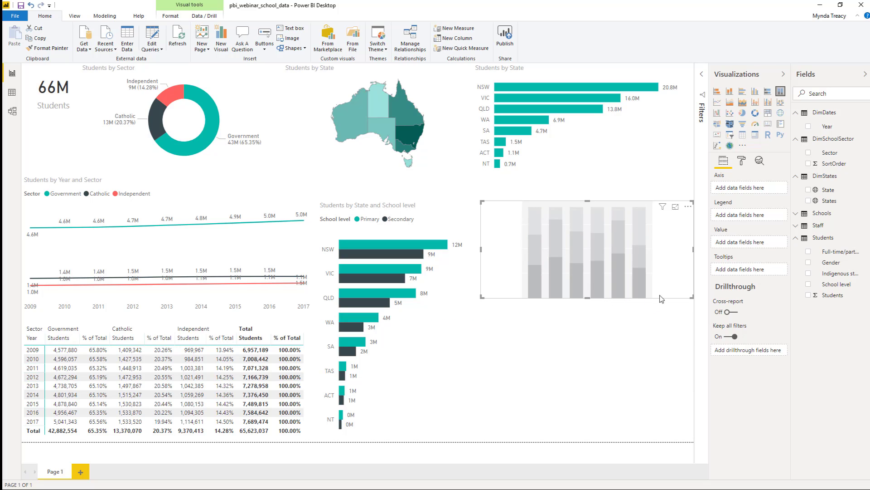
{"action": "left_click", "coordinate": [809, 295]}
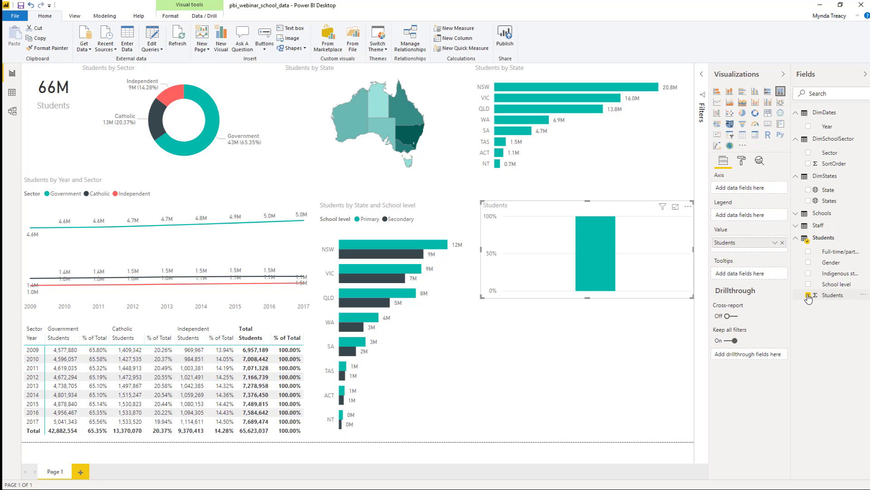
{"action": "left_click", "coordinate": [809, 153]}
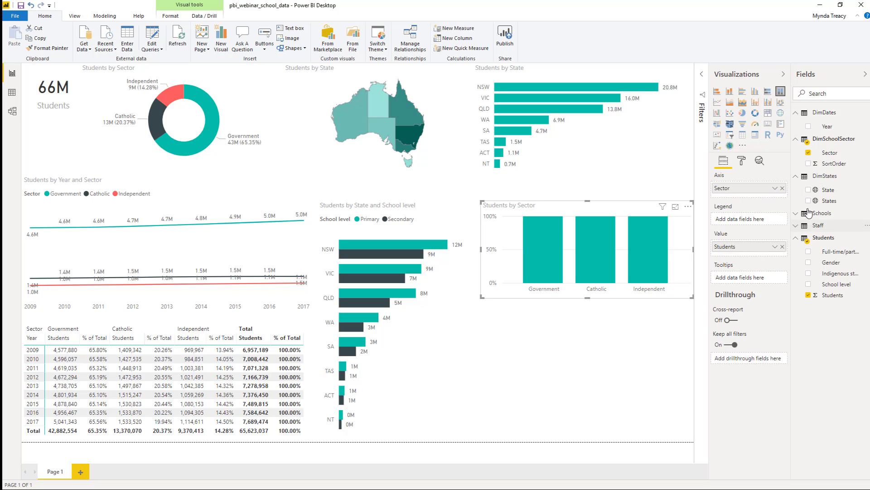
{"action": "left_click", "coordinate": [809, 263]}
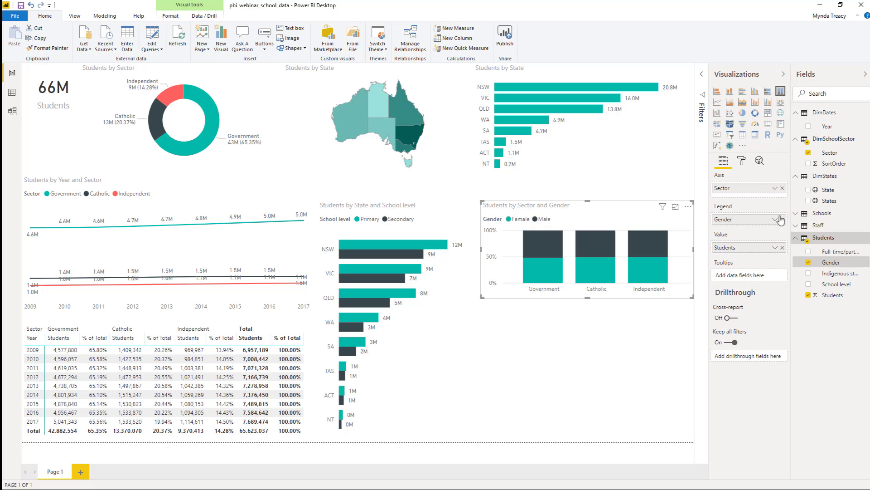
- Turn on data labels and turn off the Y axis for the Sector and Gender column chart, and extend the chart upward
{"action": "left_click", "coordinate": [744, 161]}
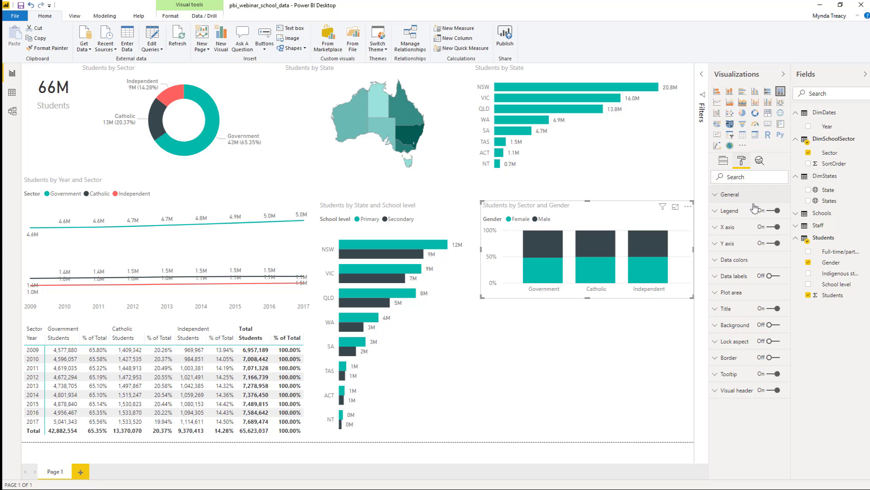
{"action": "left_click", "coordinate": [770, 278]}
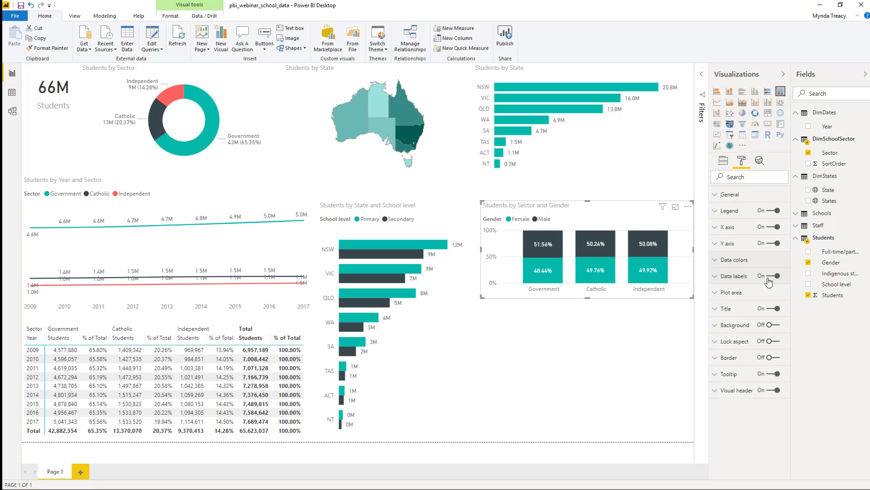
{"action": "left_click", "coordinate": [775, 243]}
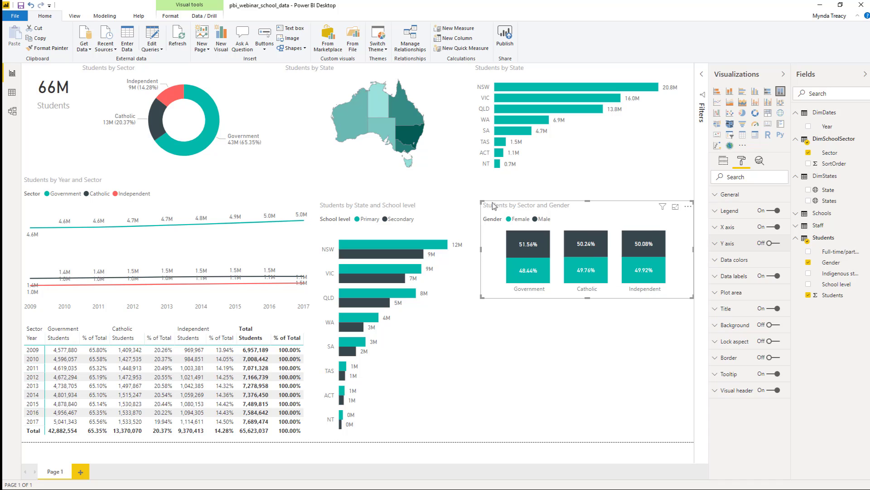
{"action": "left_click_drag", "start_coordinate": [482, 200], "coordinate": [486, 176]}
- Duplicate the Students by Sector and Gender chart below the original and replace Gender with School level in the copy's legend
{"action": "left_click", "coordinate": [581, 188]}
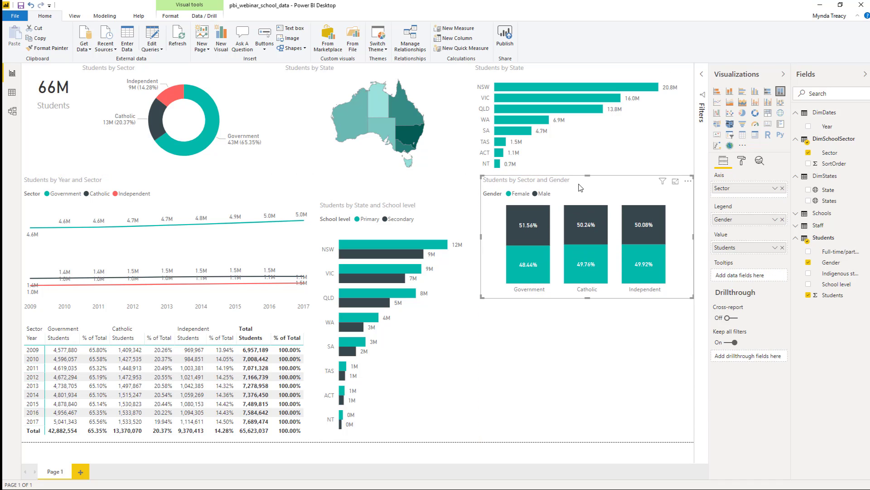
{"action": "key", "text": "ctrl+c"}
{"action": "left_click", "coordinate": [544, 322]}
{"action": "key", "text": "ctrl+v"}
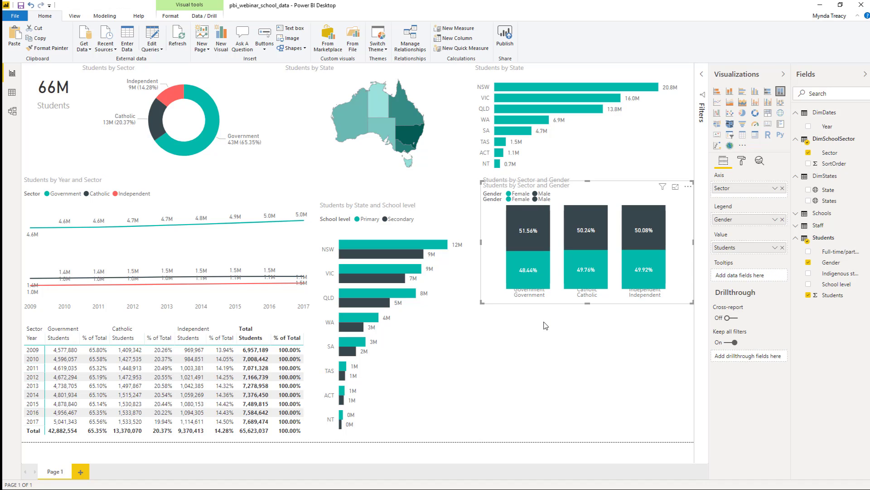
{"action": "left_click_drag", "start_coordinate": [568, 215], "coordinate": [579, 354]}
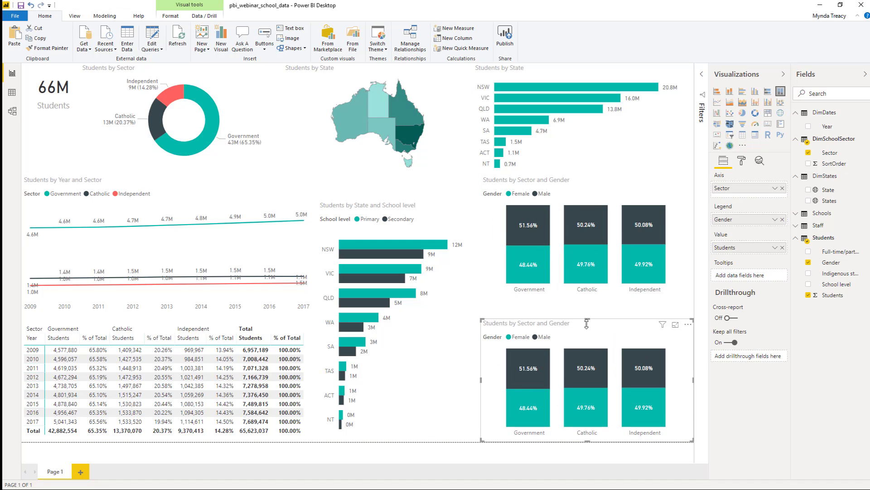
{"action": "left_click_drag", "start_coordinate": [588, 319], "coordinate": [588, 303]}
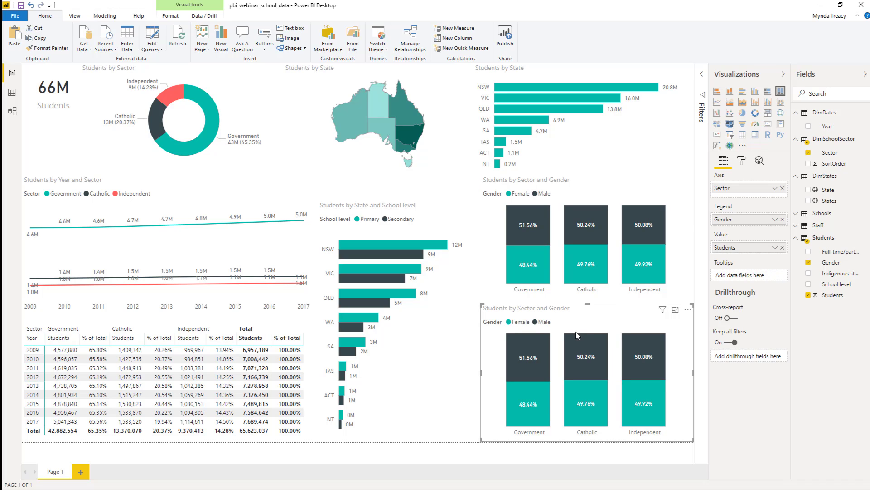
{"action": "left_click", "coordinate": [808, 263]}
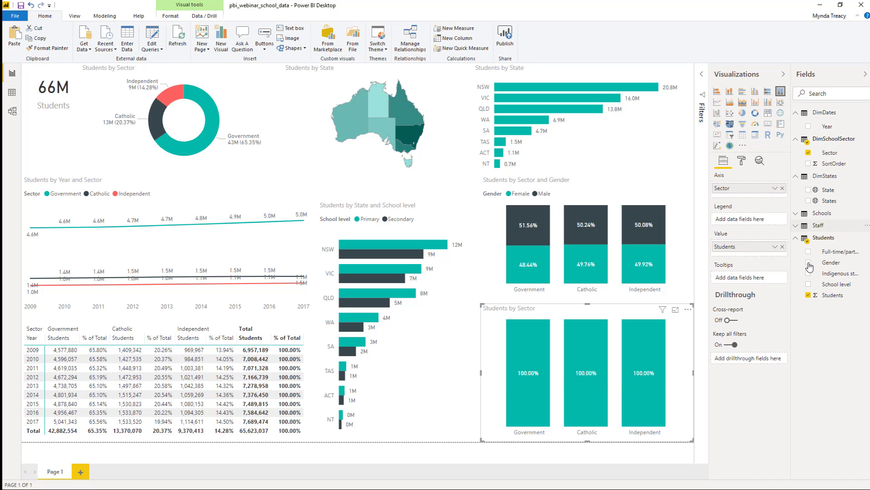
{"action": "left_click", "coordinate": [809, 284]}
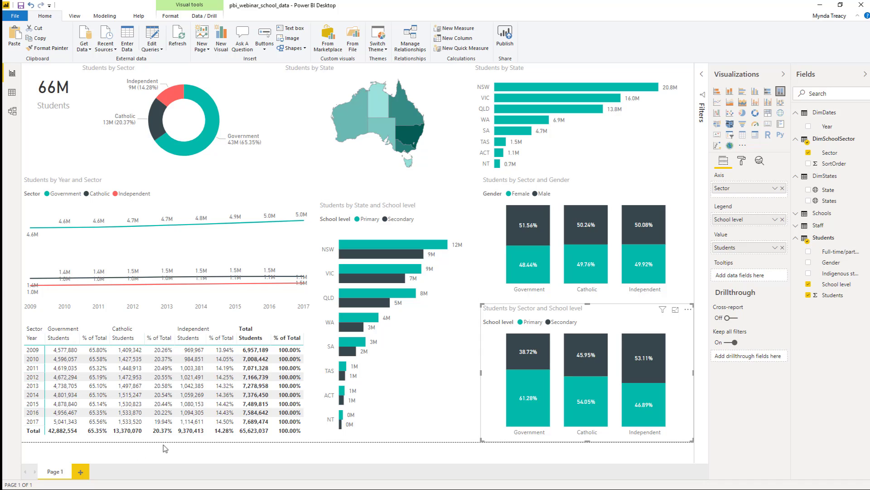
- Rename the report page as Students
{"action": "double_click", "coordinate": [56, 472]}
{"action": "type", "text": "St"}
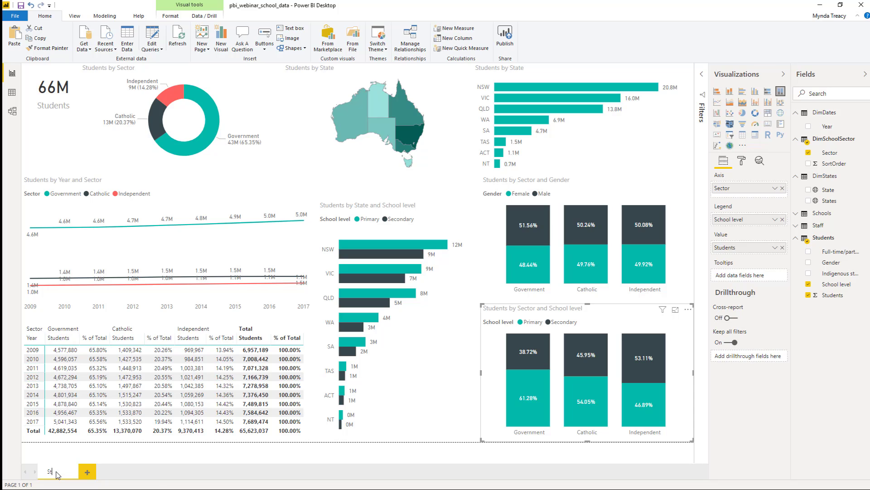
{"action": "type", "text": "udents"}
{"action": "key", "text": "Return"}
- Add a Year slicer and shrink it to fit under the Students card beside the donut chart
{"action": "left_click", "coordinate": [50, 136]}
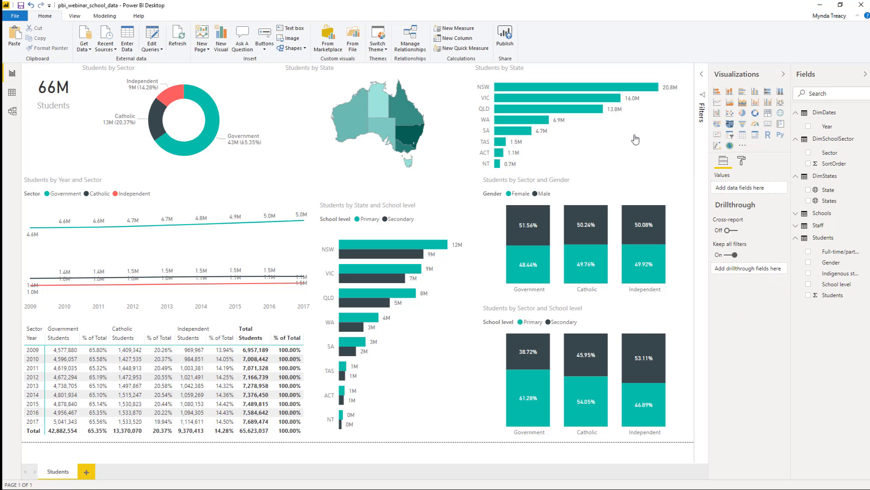
{"action": "left_click", "coordinate": [729, 134]}
{"action": "left_click", "coordinate": [808, 127]}
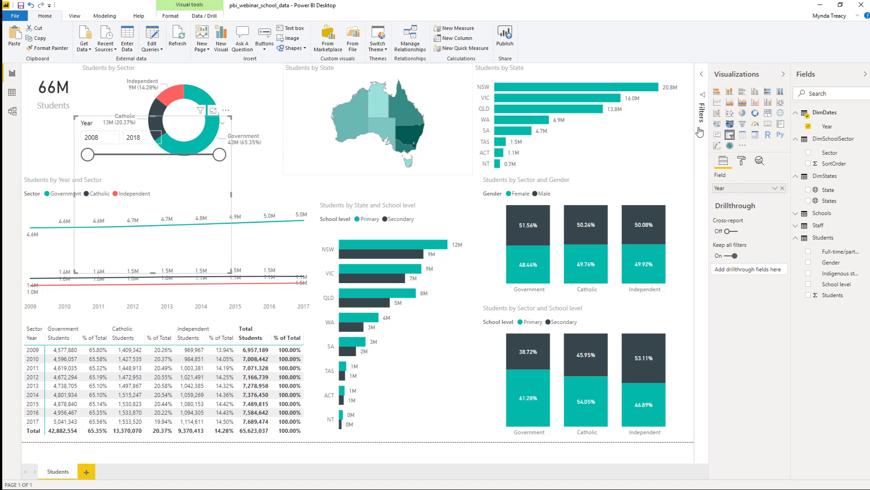
{"action": "left_click_drag", "start_coordinate": [94, 122], "coordinate": [40, 123]}
{"action": "left_click_drag", "start_coordinate": [178, 277], "coordinate": [112, 169]}
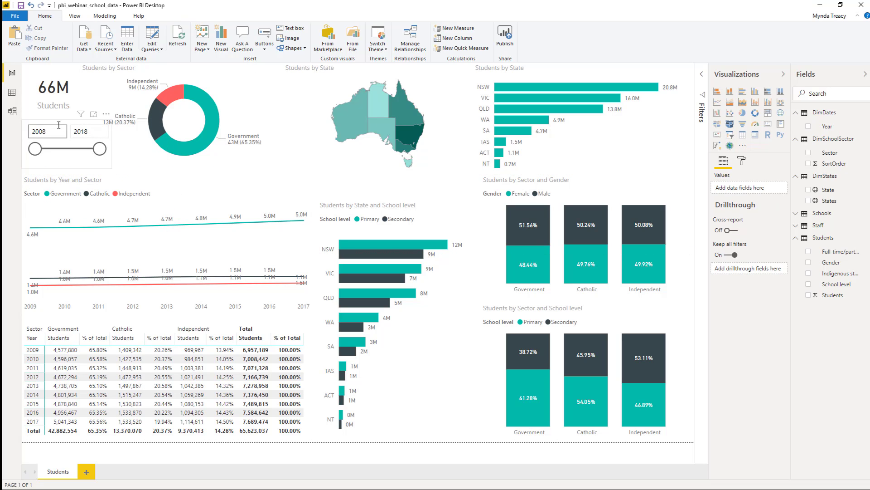
- Adjust the Year slicer's position under the Students card and set its range to 2008 through 2017
{"action": "left_click_drag", "start_coordinate": [56, 123], "coordinate": [49, 130]}
{"action": "left_click_drag", "start_coordinate": [95, 160], "coordinate": [20, 138]}
{"action": "type", "text": "200"}
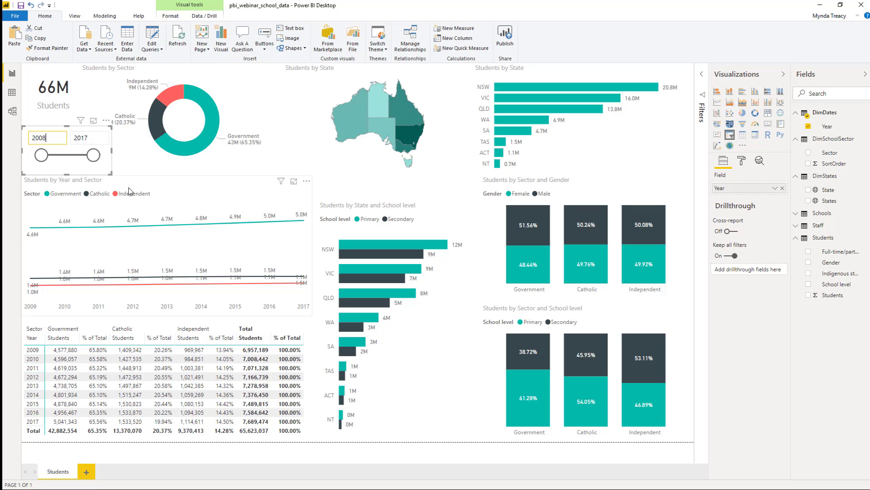
{"action": "left_click", "coordinate": [266, 67]}
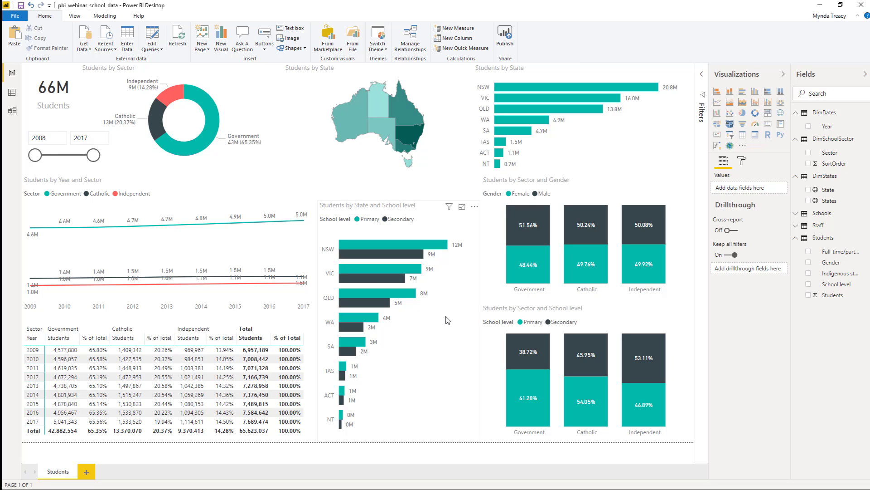
- Cross-filter the page by NSW Primary students and by NSW Secondary students using the State and School level bar chart
{"action": "left_click", "coordinate": [366, 245]}
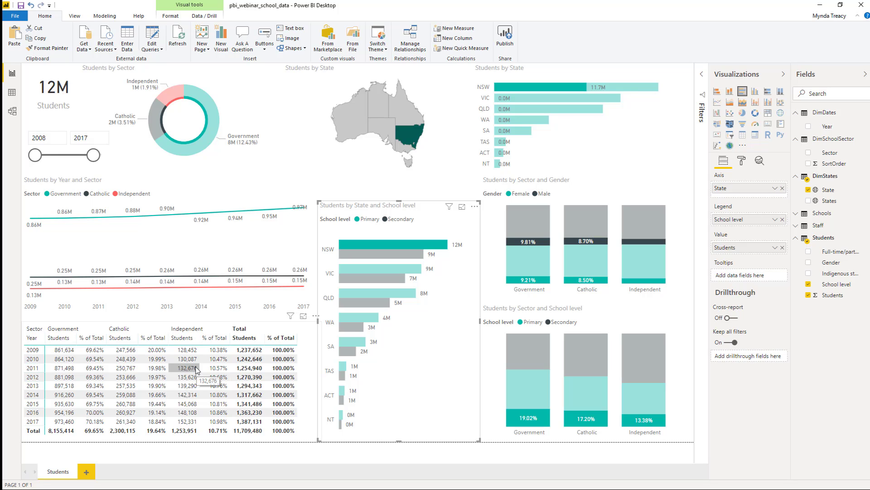
{"action": "mouse_move", "coordinate": [353, 244]}
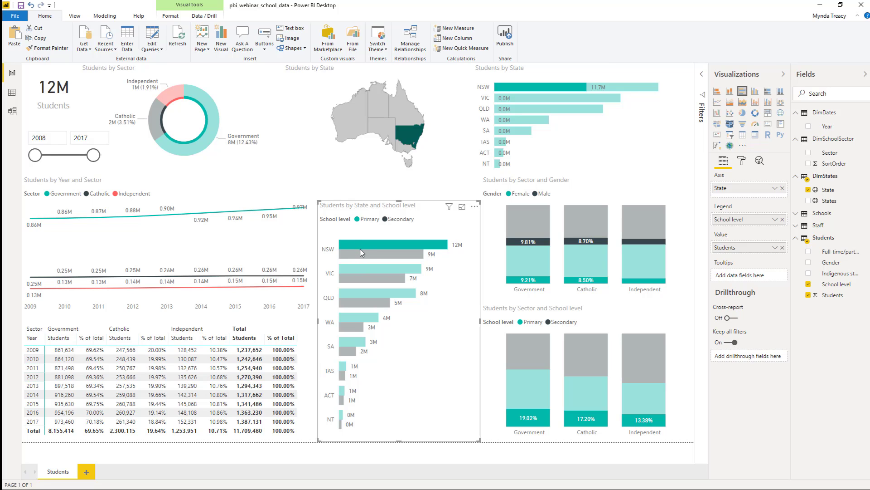
{"action": "left_click", "coordinate": [369, 257]}
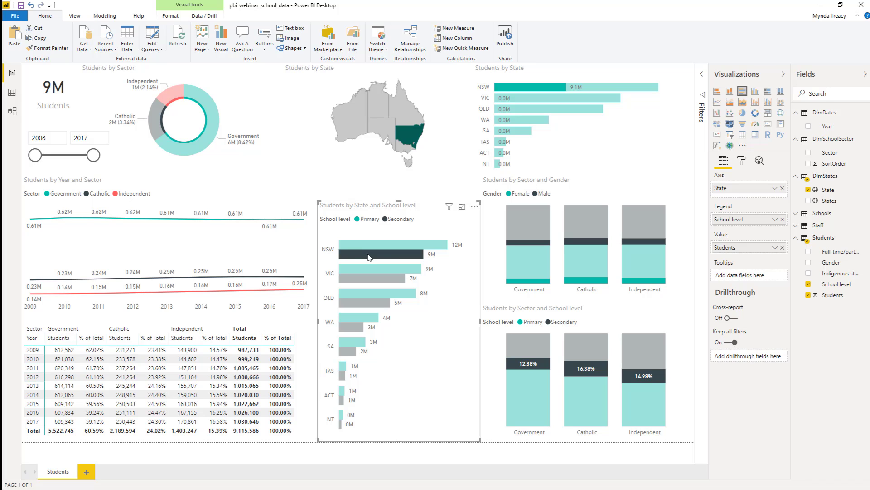
- Cross-filter the page by WA in the Students by State chart and by Government and Catholic in the sector donut, clearing the selections
{"action": "left_click", "coordinate": [392, 257]}
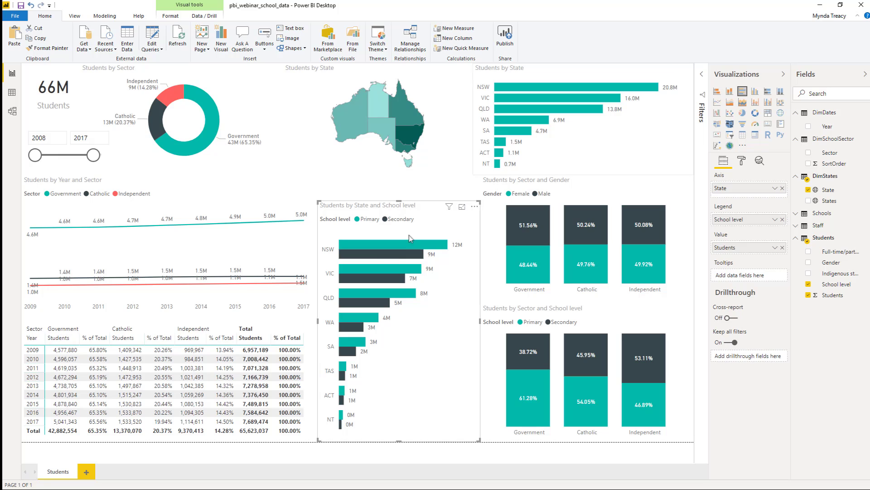
{"action": "left_click", "coordinate": [514, 121]}
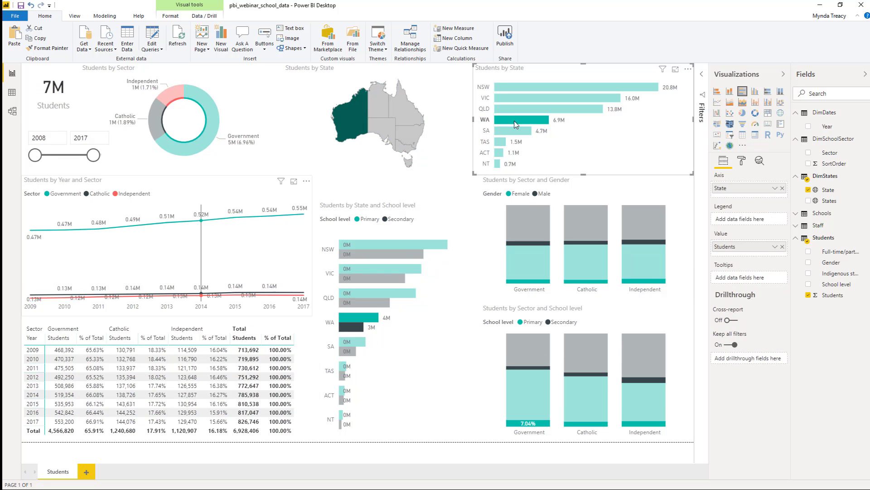
{"action": "left_click", "coordinate": [191, 151]}
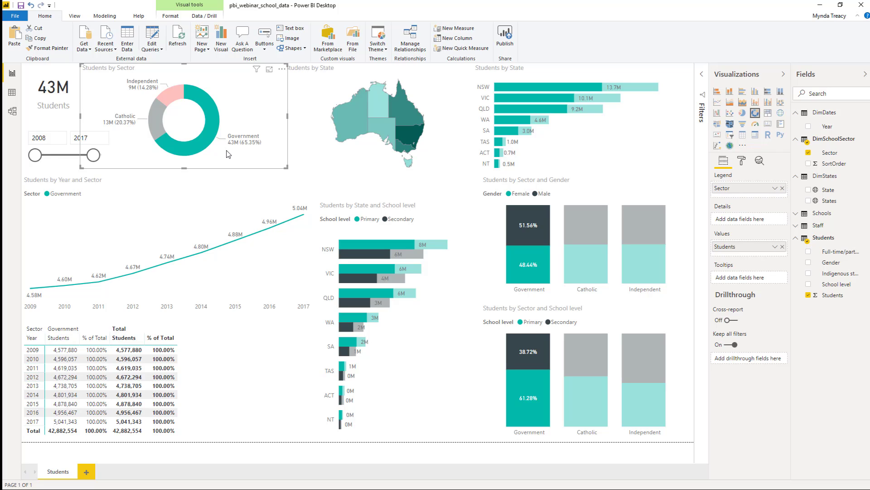
{"action": "left_click", "coordinate": [154, 118]}
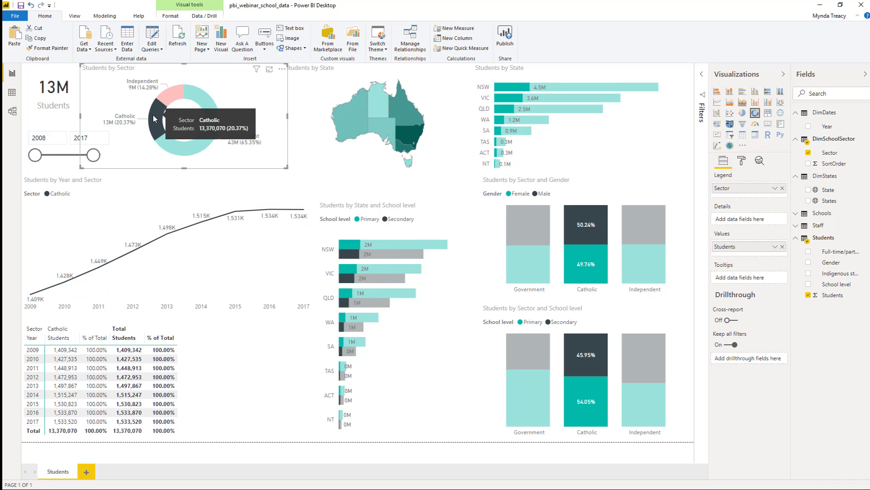
{"action": "left_click", "coordinate": [154, 119]}
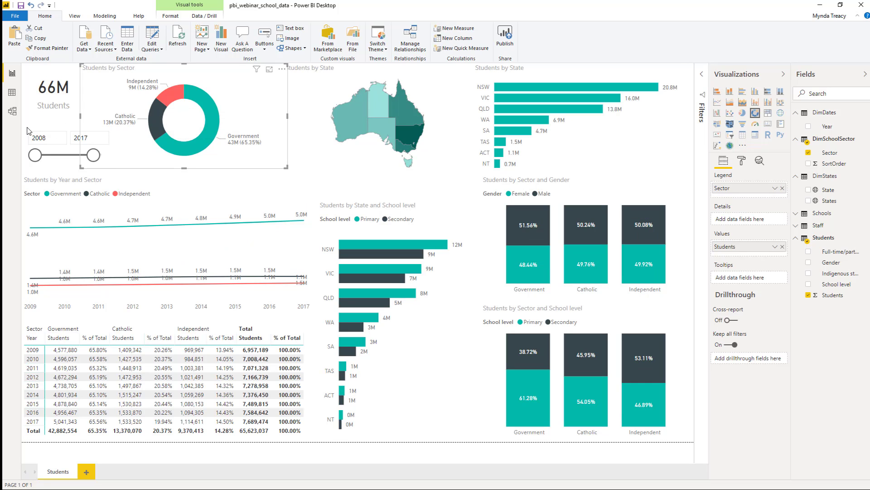
- Move the Students by Sector donut chart sideways so it no longer overlaps the Year slicer
{"action": "left_click", "coordinate": [29, 133]}
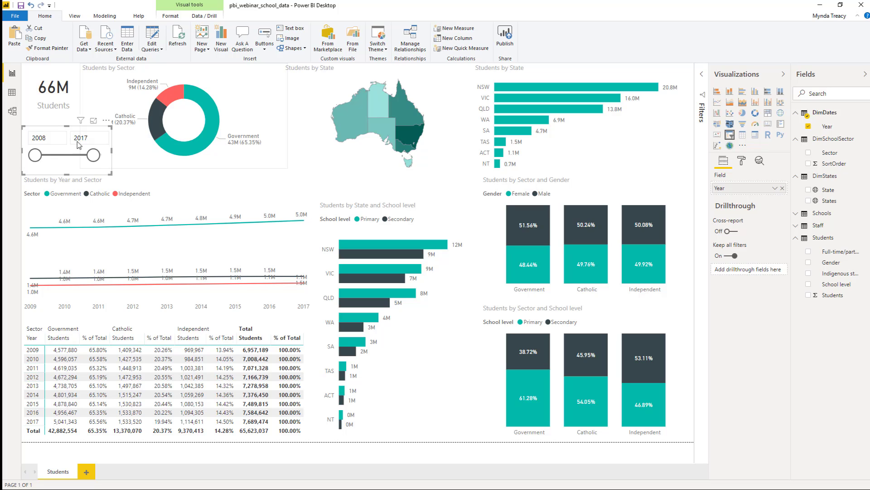
{"action": "left_click_drag", "start_coordinate": [177, 72], "coordinate": [200, 71]}
{"action": "left_click", "coordinate": [94, 77]}
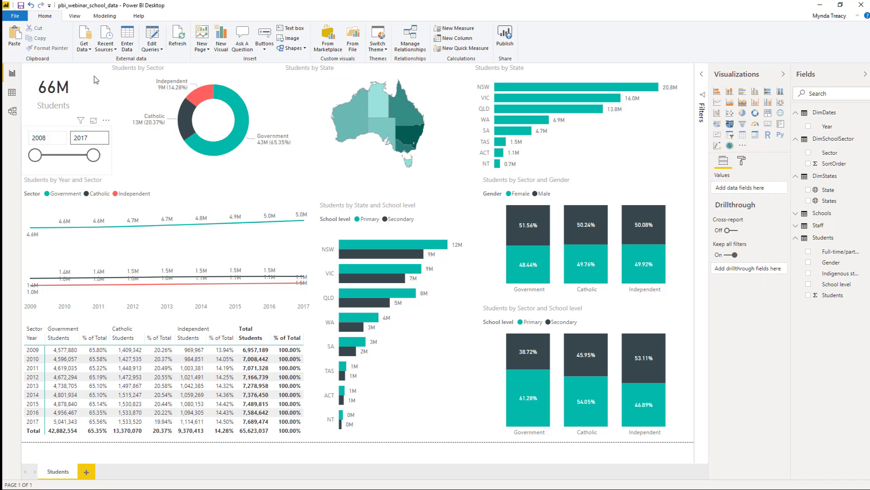
- Add a new report page and name it Staff
{"action": "left_click", "coordinate": [87, 472]}
{"action": "double_click", "coordinate": [90, 472]}
{"action": "type", "text": "Staff"}
{"action": "key", "text": "Return"}
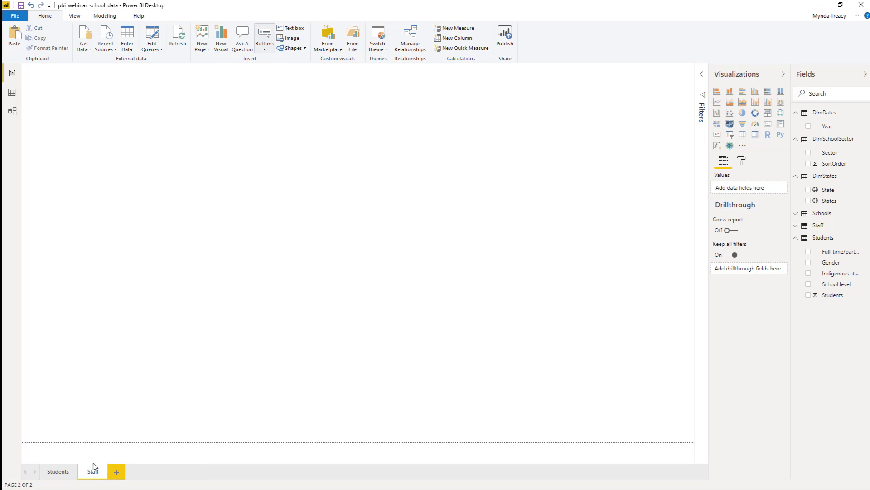
- Create a card on the Staff page by asking the question "sum of staff"
{"action": "left_click", "coordinate": [244, 43]}
{"action": "type", "text": "su"}
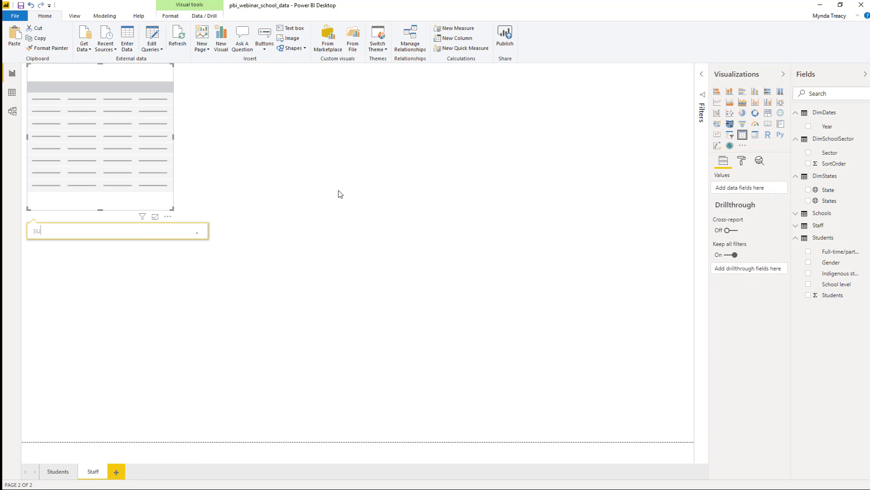
{"action": "type", "text": "m of staff"}
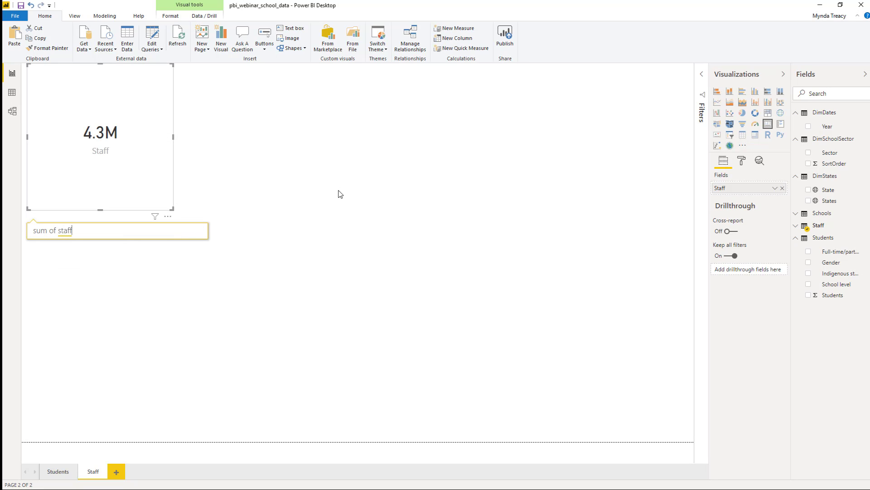
- Shrink the Staff card to a small tile and shift it slightly inward from the page's upper corner
{"action": "left_click", "coordinate": [171, 209]}
{"action": "left_click", "coordinate": [170, 207]}
{"action": "left_click", "coordinate": [172, 212]}
{"action": "left_click", "coordinate": [171, 208]}
{"action": "left_click_drag", "start_coordinate": [173, 209], "coordinate": [82, 113]}
{"action": "left_click_drag", "start_coordinate": [75, 80], "coordinate": [117, 81]}
{"action": "left_click", "coordinate": [115, 142]}
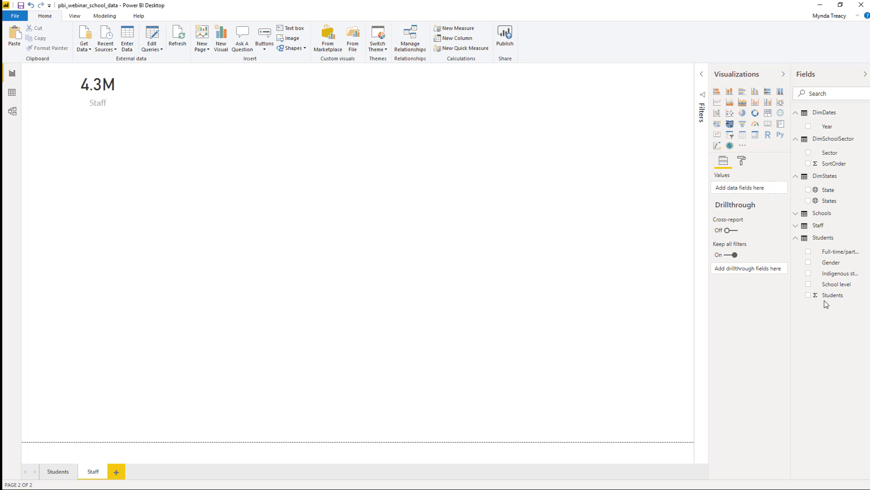
- Create a new measure in the Staff table and name it Students : Teachers
{"action": "left_click", "coordinate": [803, 227]}
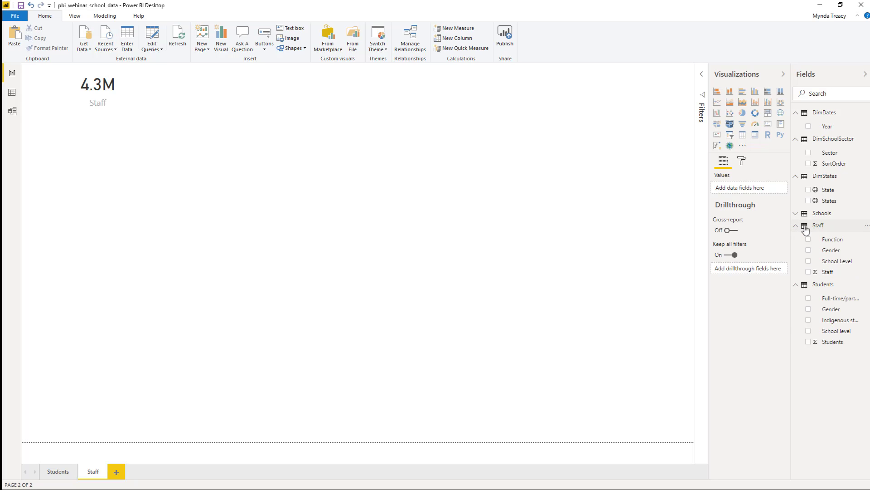
{"action": "left_click", "coordinate": [867, 225]}
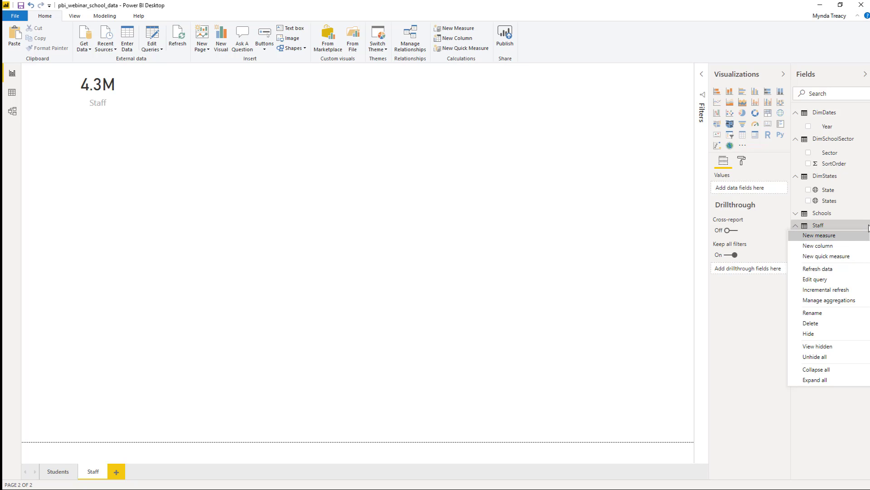
{"action": "left_click", "coordinate": [842, 236]}
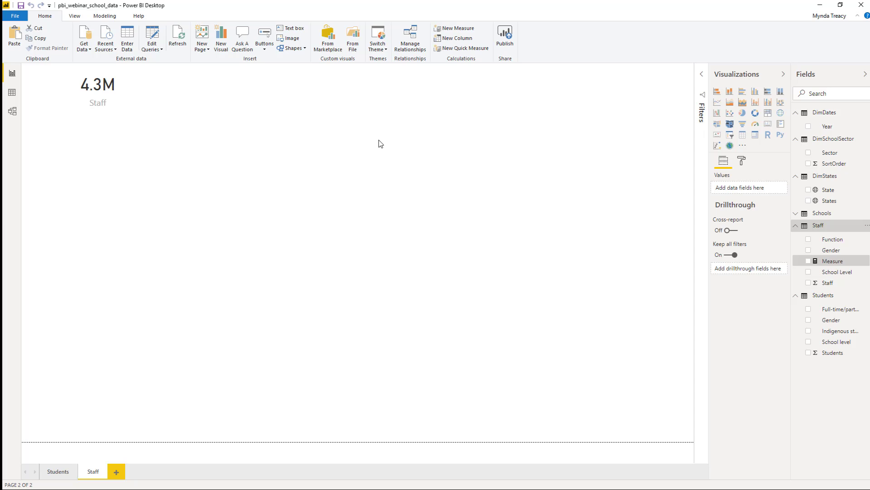
{"action": "double_click", "coordinate": [76, 71]}
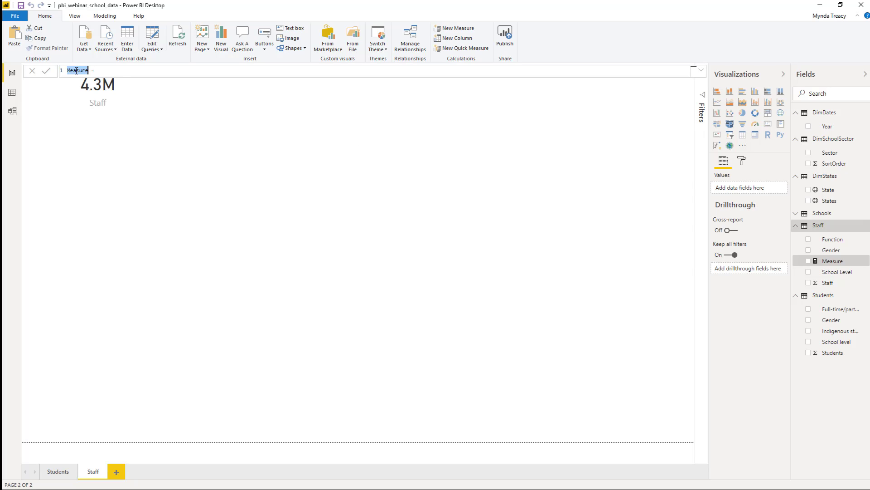
{"action": "type", "text": "Students : Teachers"}
- Start the measure's formula with DIVIDE, using SUM(Students[Students]) as the numerator
{"action": "left_click", "coordinate": [162, 69]}
{"action": "type", "text": "divi"}
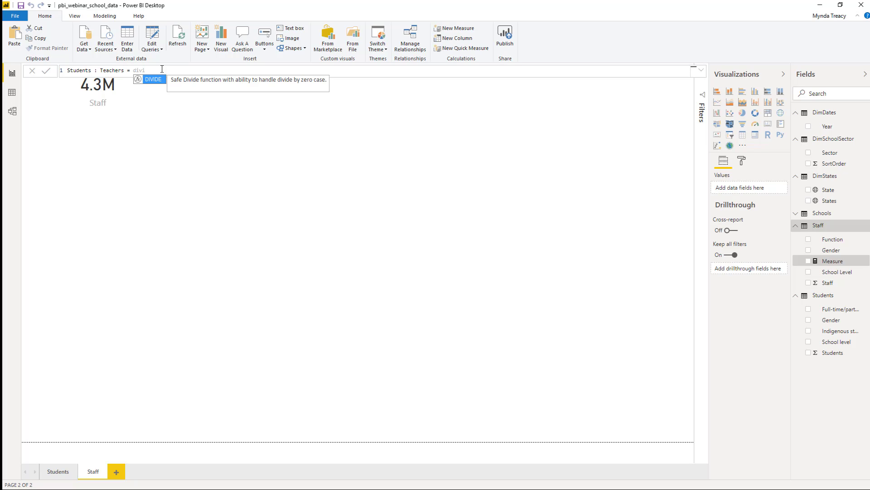
{"action": "key", "text": "Tab"}
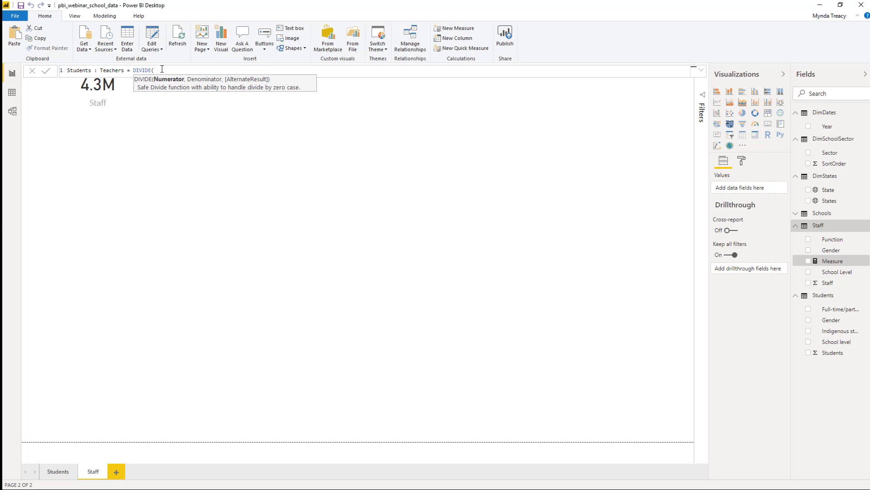
{"action": "type", "text": "sum"}
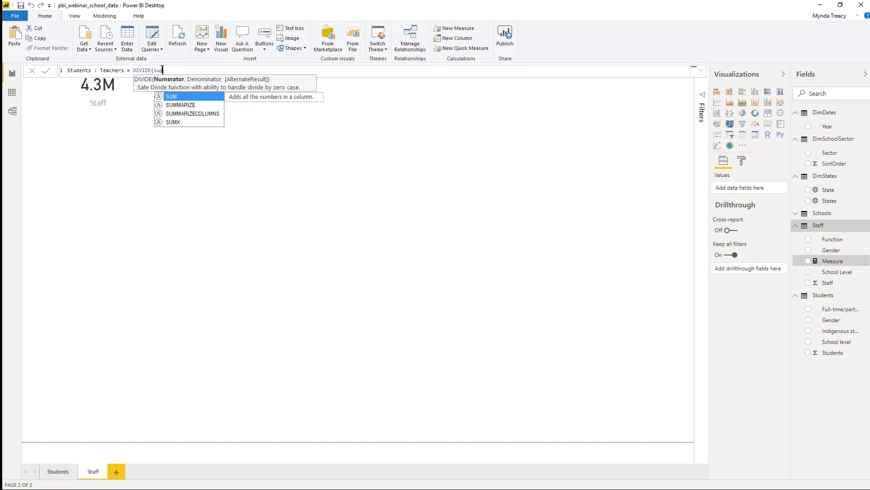
{"action": "key", "text": "Tab"}
{"action": "type", "text": "stu"}
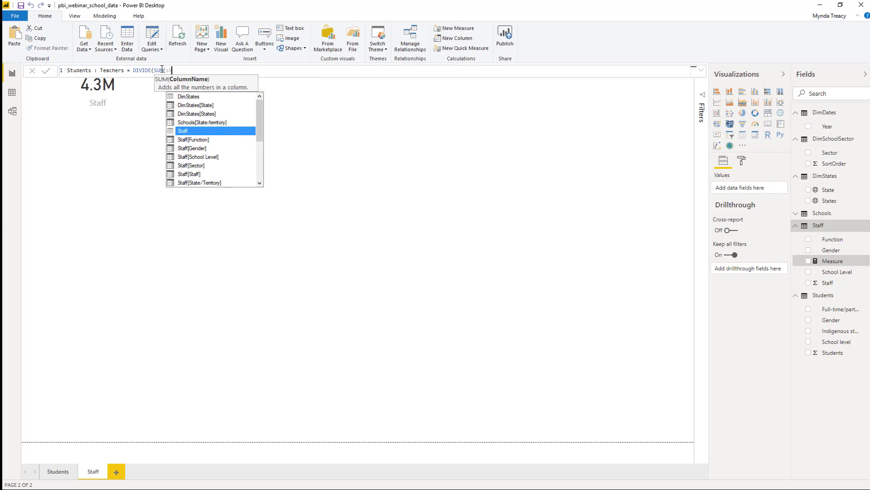
{"action": "key", "text": "Down"}
{"action": "key", "text": "Down"}
{"action": "key", "text": "Down"}
{"action": "key", "text": "Down"}
{"action": "key", "text": "Down"}
{"action": "key", "text": "Down"}
{"action": "key", "text": "Down"}
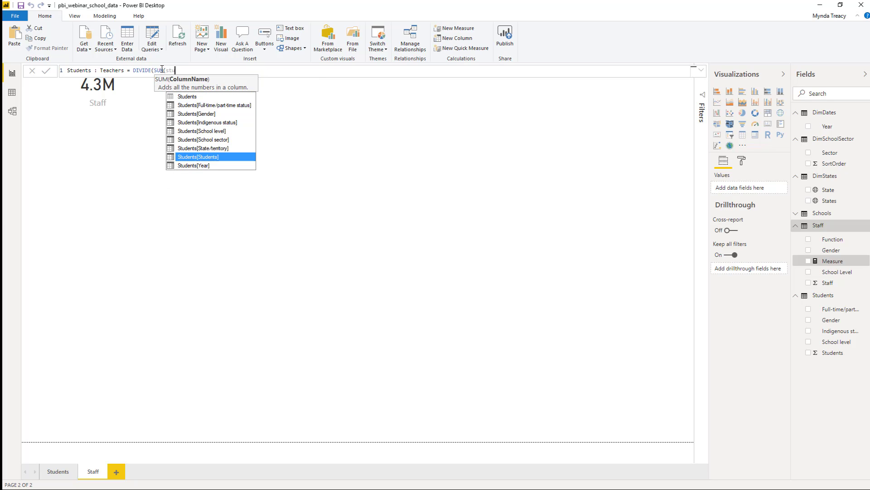
{"action": "key", "text": "Tab"}
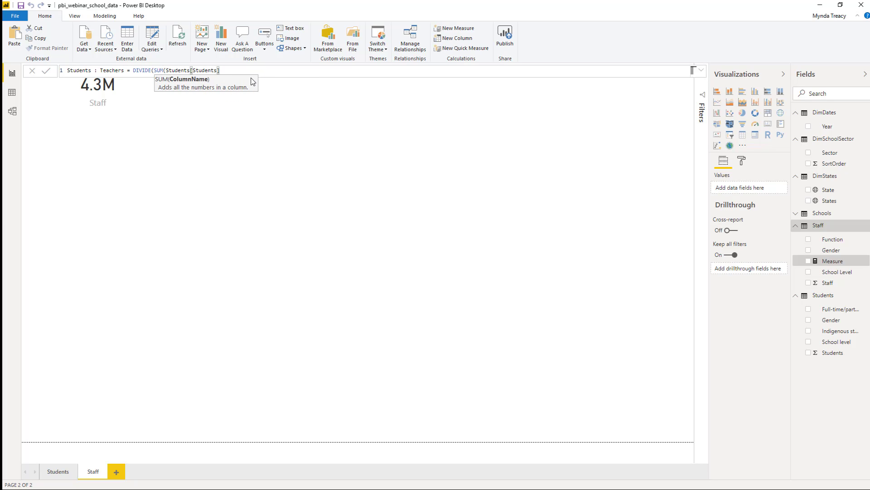
{"action": "type", "text": "),"}
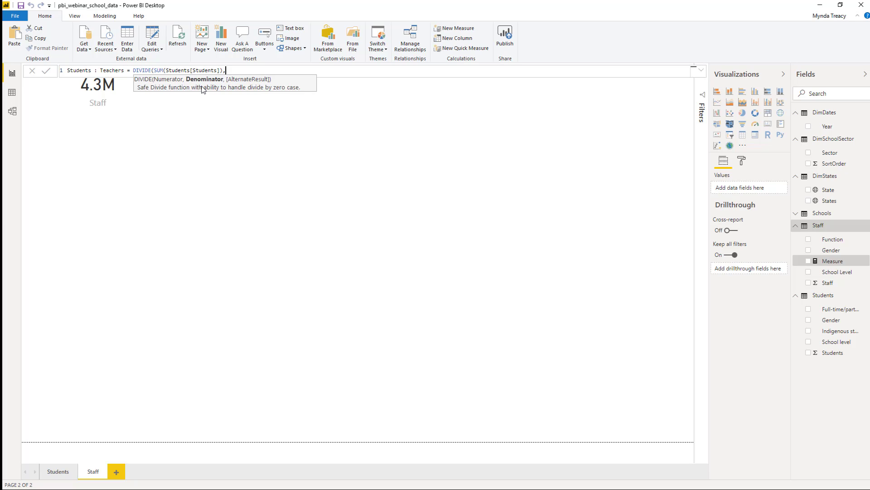
- Enter CALCULATE with SUM(Staff[Staff]) as its expression for the measure's denominator
{"action": "type", "text": "cal"}
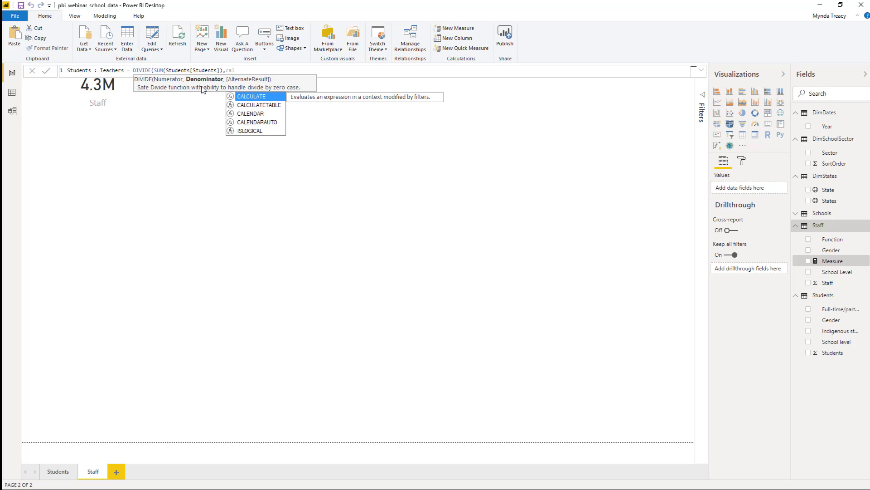
{"action": "key", "text": "Tab"}
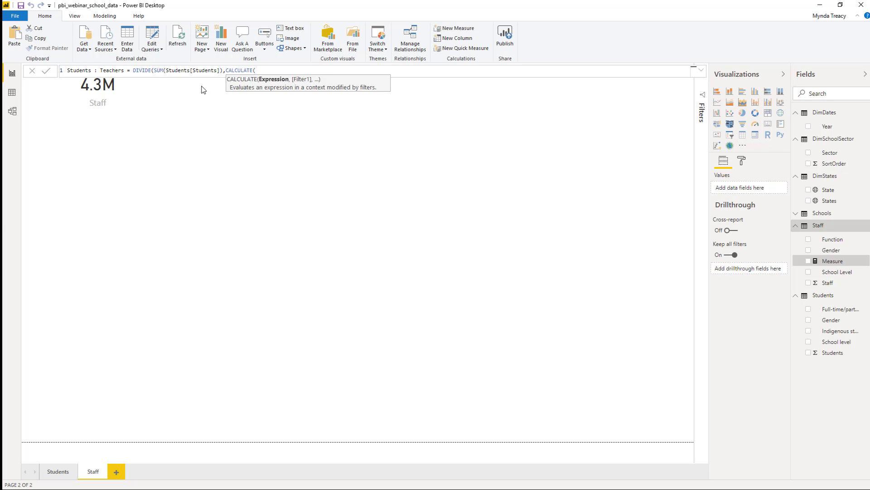
{"action": "type", "text": "sum"}
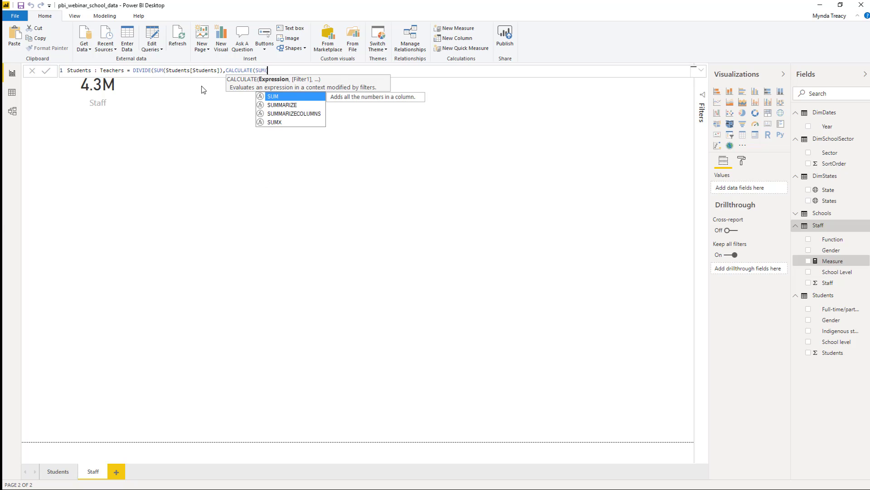
{"action": "key", "text": "Tab"}
{"action": "type", "text": "staf"}
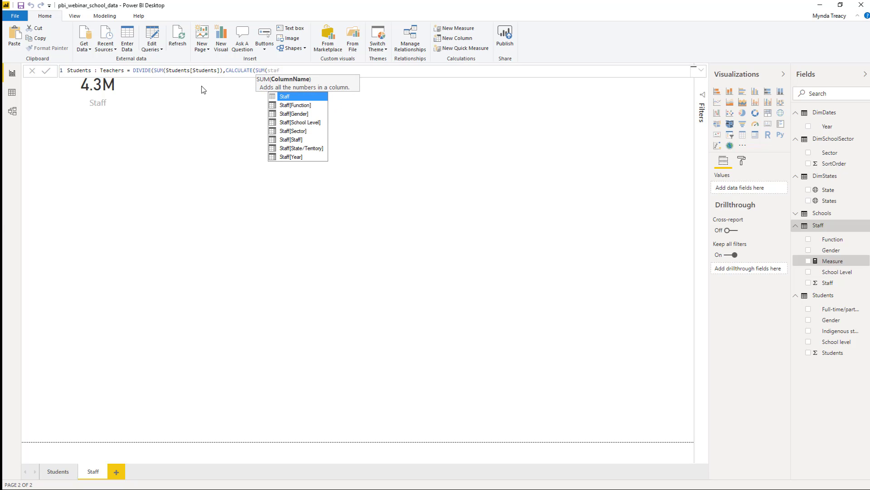
{"action": "key", "text": "Down"}
{"action": "key", "text": "Down"}
{"action": "key", "text": "Down"}
{"action": "key", "text": "Down"}
{"action": "key", "text": "Down"}
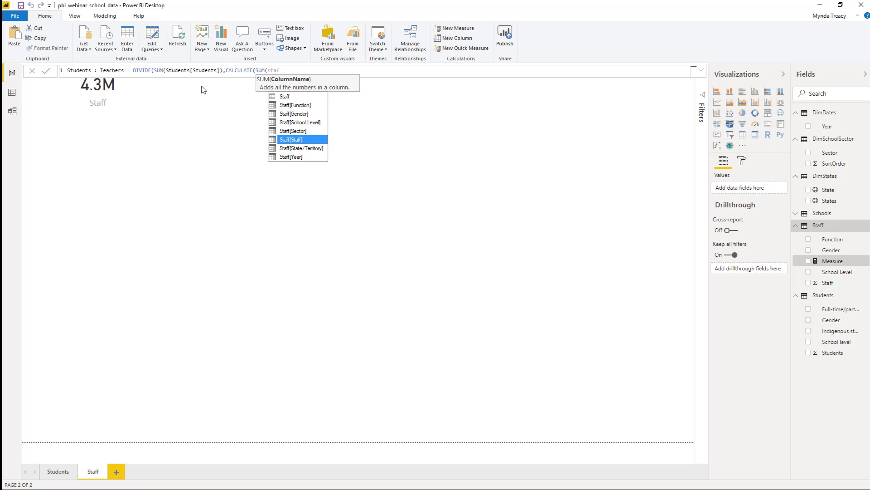
{"action": "key", "text": "Tab"}
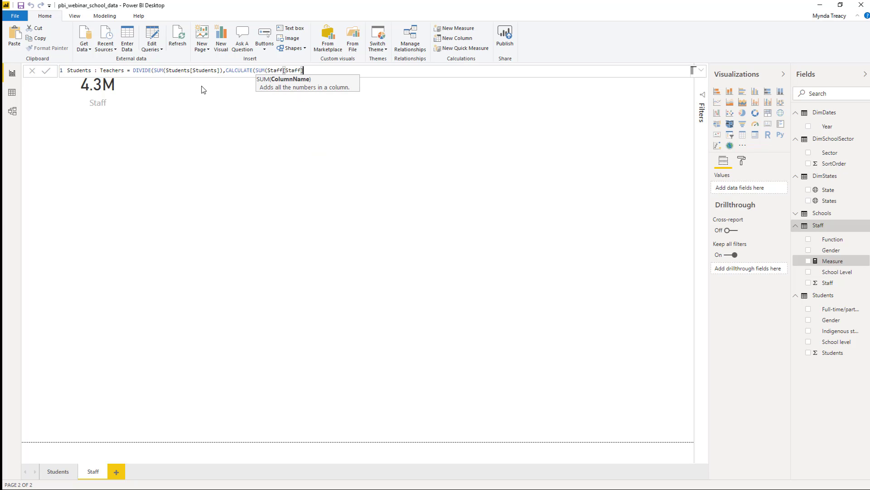
{"action": "type", "text": "),"}
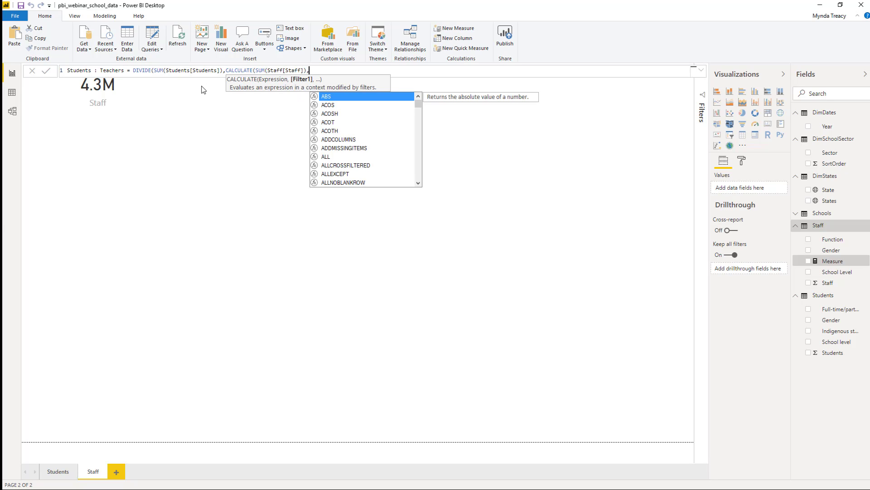
- Add the filter Staff[Function]="Teaching Staff" to CALCULATE and complete the Students : Teachers formula
{"action": "type", "text": "staf"}
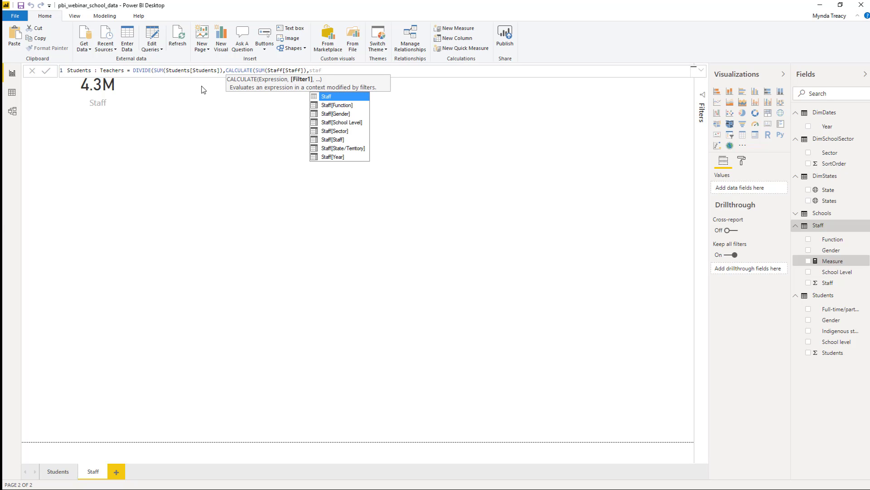
{"action": "key", "text": "Down"}
{"action": "key", "text": "Down"}
{"action": "key", "text": "Up"}
{"action": "key", "text": "Tab"}
{"action": "type", "text": "=\"Teaching Staff\")"}
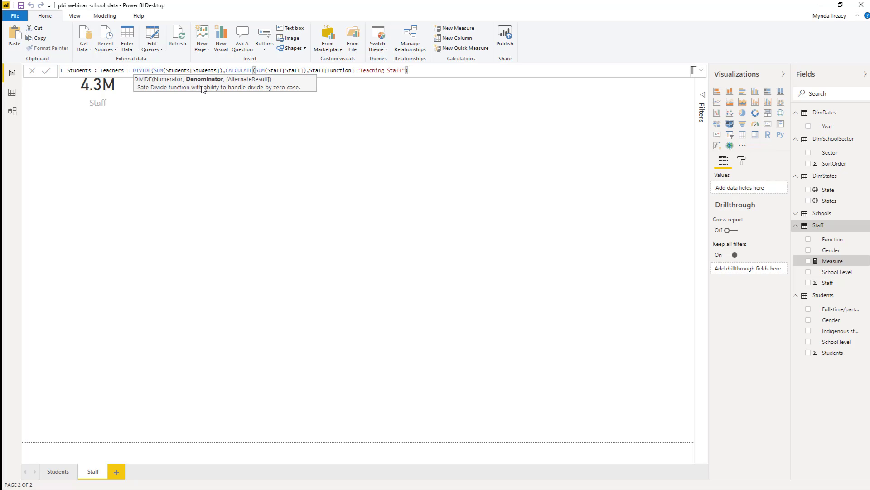
{"action": "type", "text": ")"}
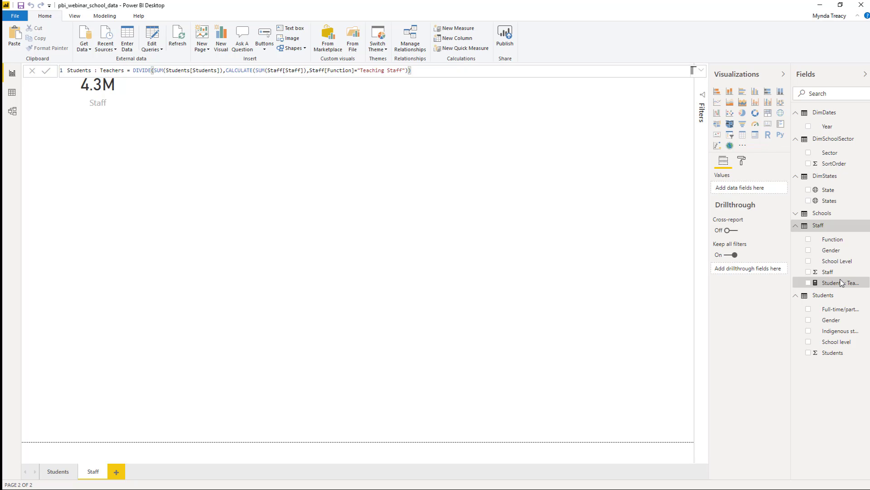
- Add a card visual below the Staff card showing the Students : Teachers measure
{"action": "left_click", "coordinate": [809, 276]}
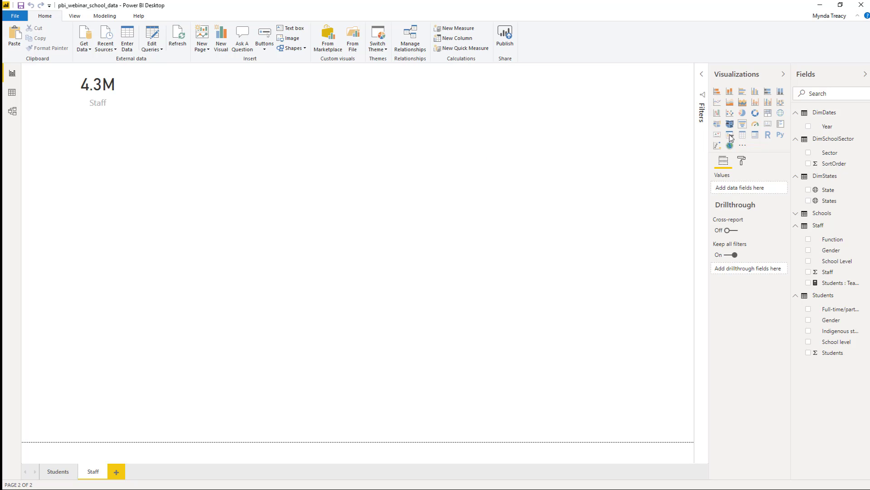
{"action": "left_click", "coordinate": [767, 125]}
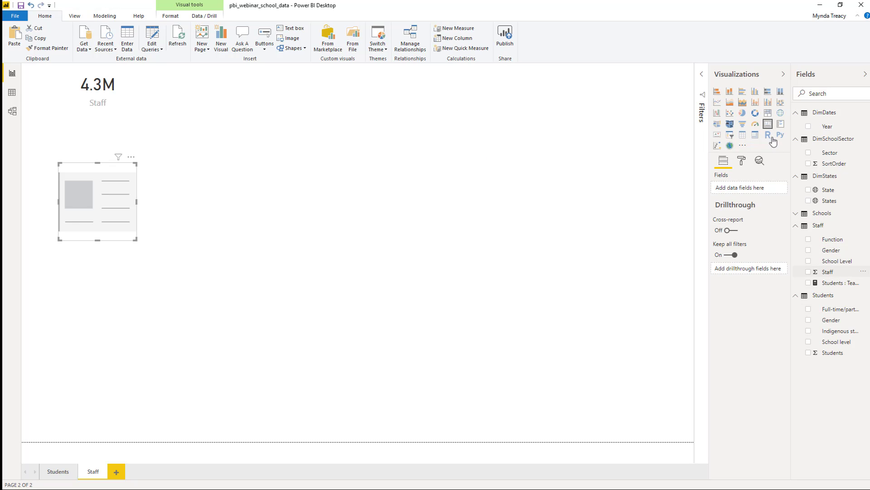
{"action": "left_click", "coordinate": [809, 283]}
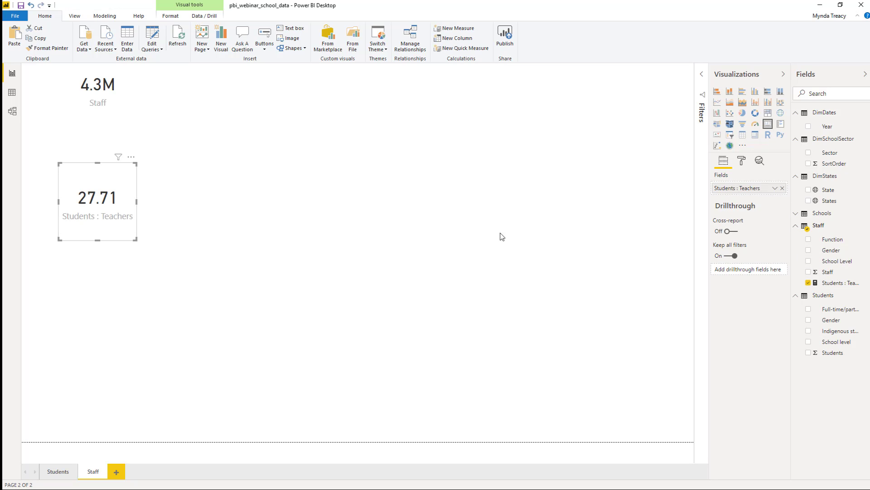
- Shrink the Students : Teachers card and position it directly beneath the Staff card
{"action": "left_click_drag", "start_coordinate": [107, 173], "coordinate": [102, 111]}
{"action": "left_click_drag", "start_coordinate": [136, 176], "coordinate": [96, 107]}
{"action": "left_click", "coordinate": [153, 97]}
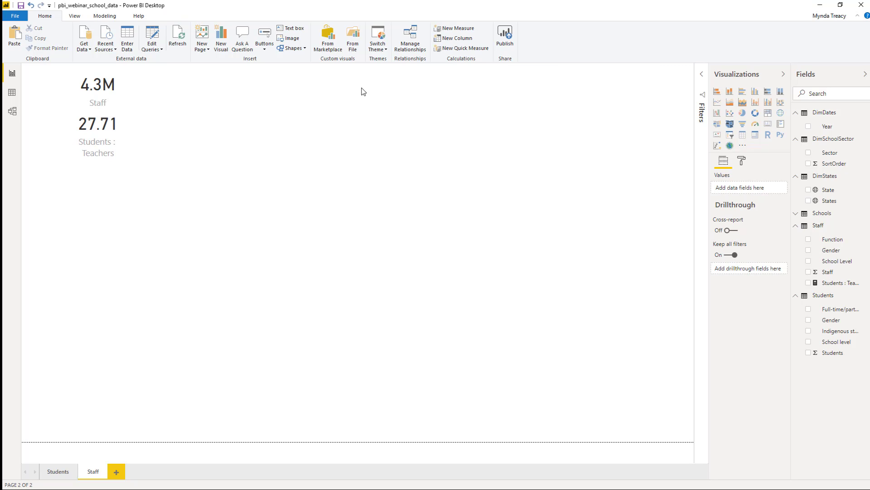
- Add a 100% stacked bar chart beside the cards showing Staff by Sector, with the Staff table's Gender as legend
{"action": "left_click", "coordinate": [768, 91]}
{"action": "left_click_drag", "start_coordinate": [97, 213], "coordinate": [172, 75]}
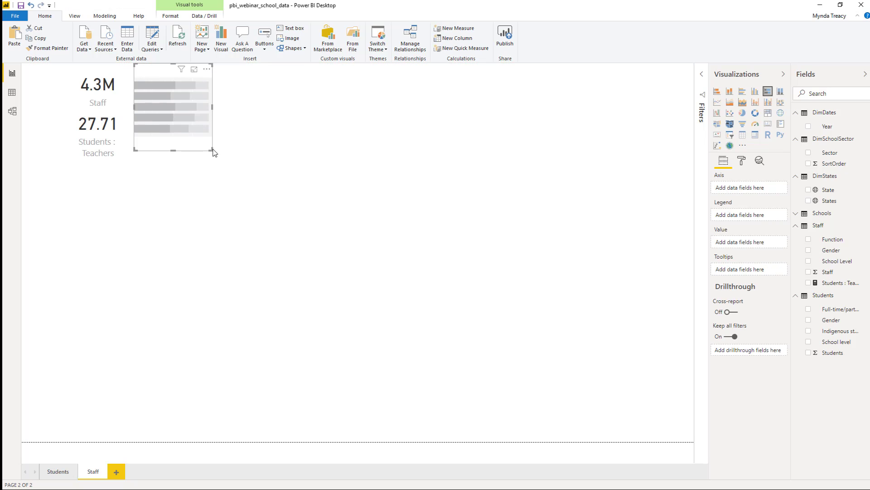
{"action": "left_click_drag", "start_coordinate": [213, 150], "coordinate": [320, 181]}
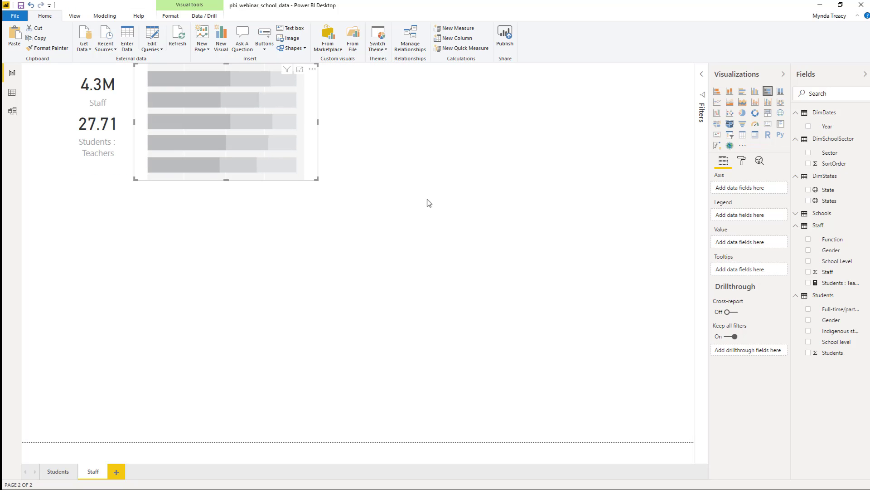
{"action": "left_click", "coordinate": [809, 272]}
{"action": "left_click", "coordinate": [809, 153]}
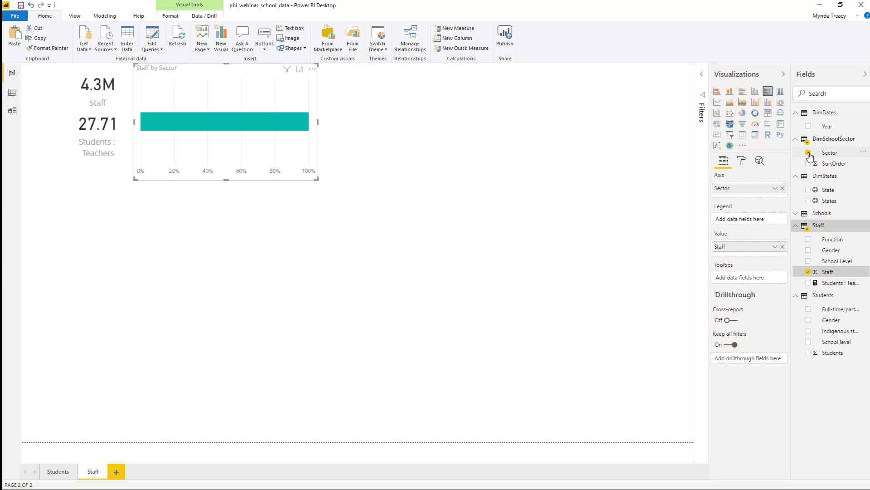
{"action": "left_click", "coordinate": [809, 250]}
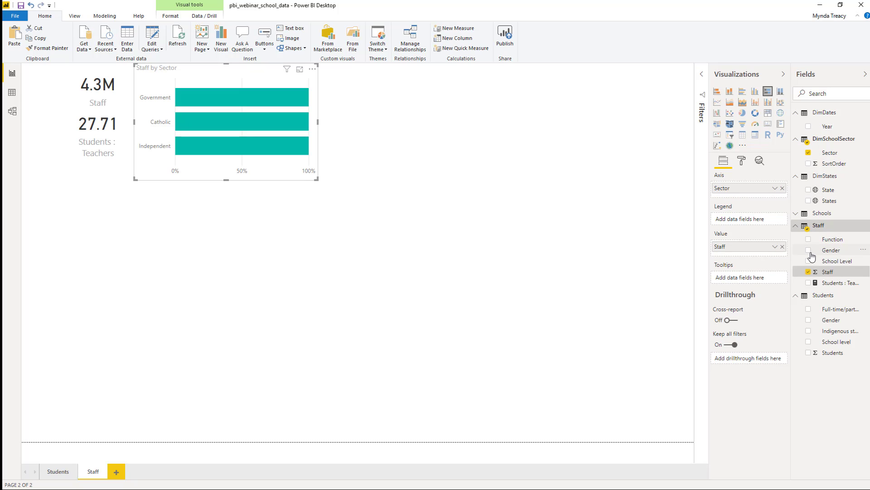
- Turn off the X axis of the Staff by Sector and Gender chart
{"action": "left_click", "coordinate": [740, 162]}
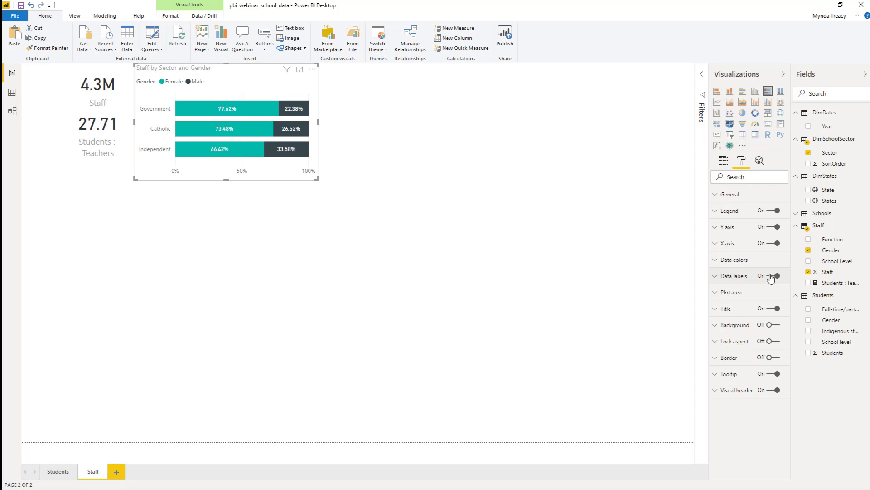
{"action": "left_click", "coordinate": [773, 243]}
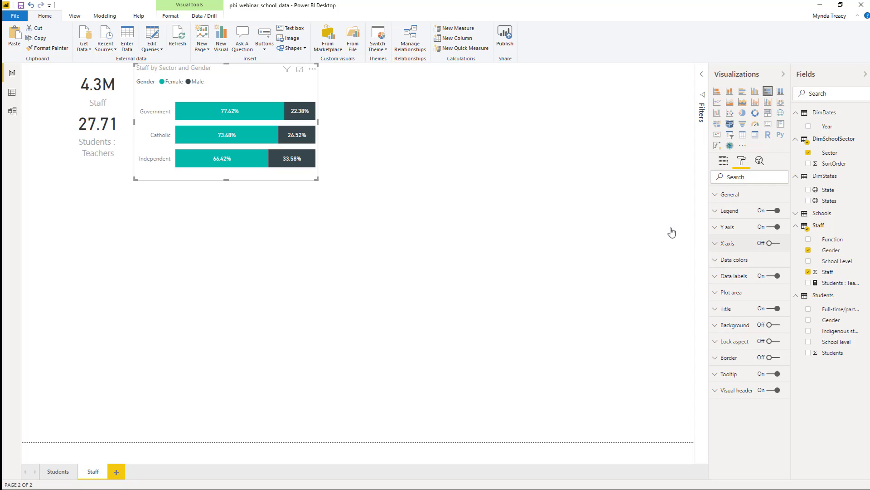
{"action": "left_click", "coordinate": [425, 199]}
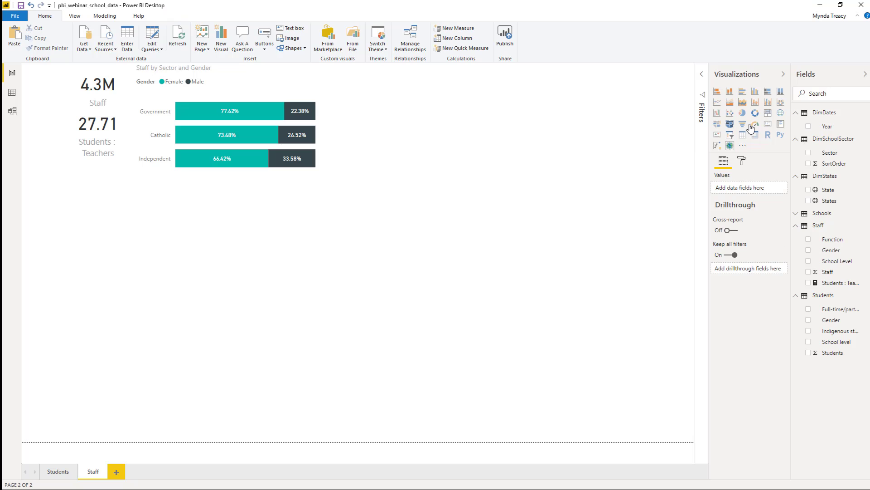
- Add a large scatter chart beside the stacked bar chart with Students on the X axis, Staff on the Y axis and Schools as size
{"action": "left_click", "coordinate": [730, 113]}
{"action": "left_click_drag", "start_coordinate": [93, 230], "coordinate": [389, 86]}
{"action": "left_click_drag", "start_coordinate": [431, 149], "coordinate": [697, 266]}
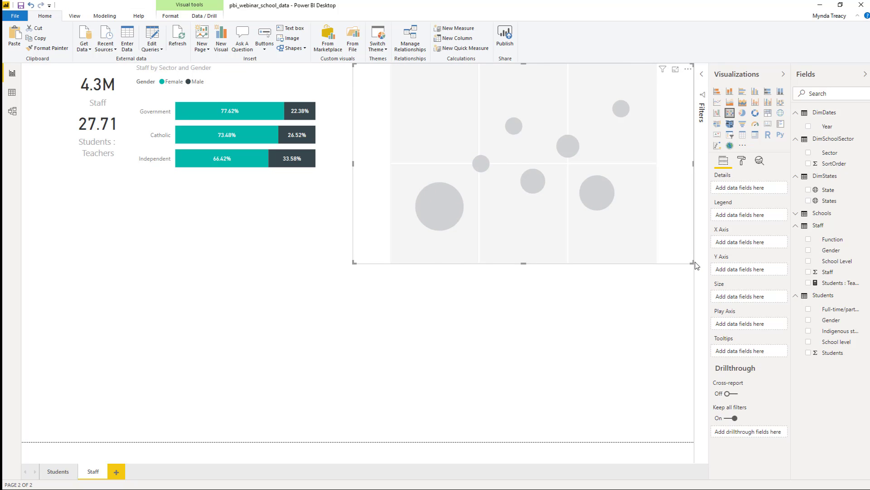
{"action": "left_click", "coordinate": [809, 352]}
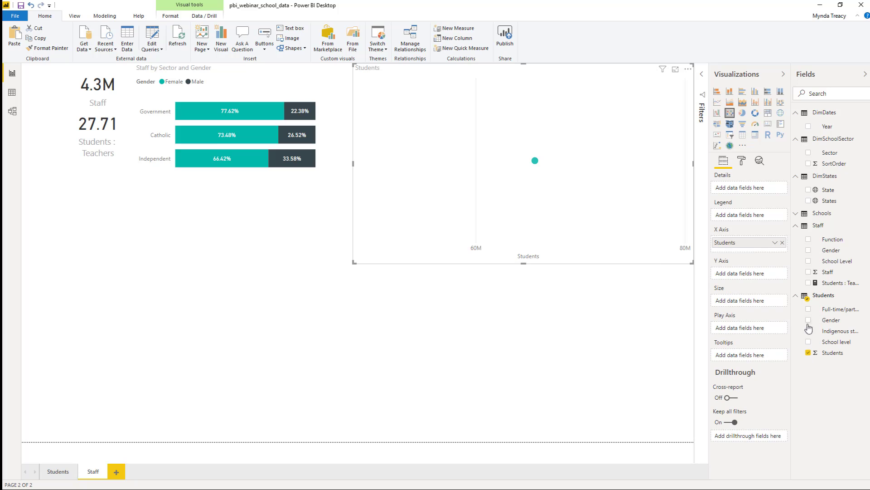
{"action": "left_click", "coordinate": [808, 271]}
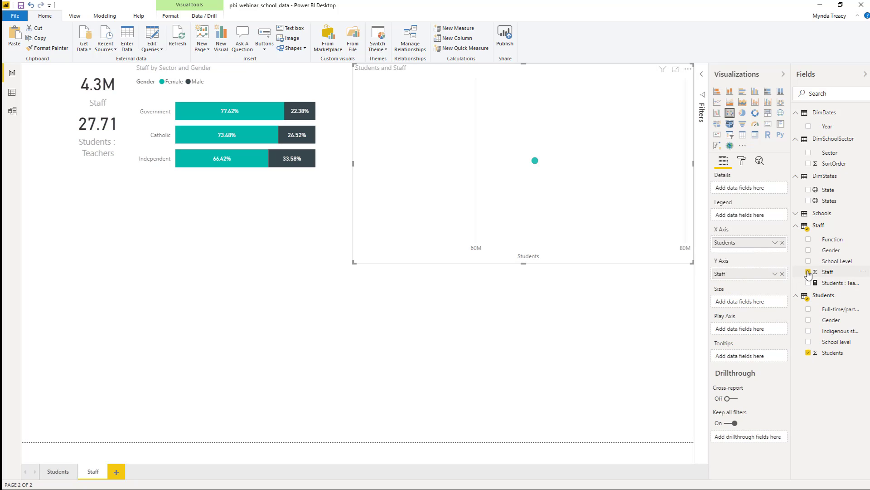
{"action": "left_click", "coordinate": [797, 214]}
{"action": "left_click", "coordinate": [809, 238]}
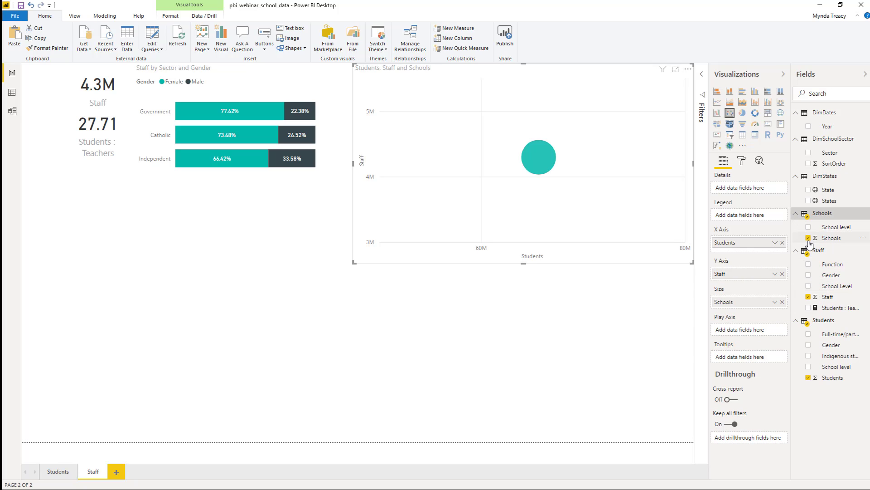
- Set the scatter chart's details to the Students table's School level, its legend to Sector and its play axis to Year
{"action": "left_click", "coordinate": [809, 367]}
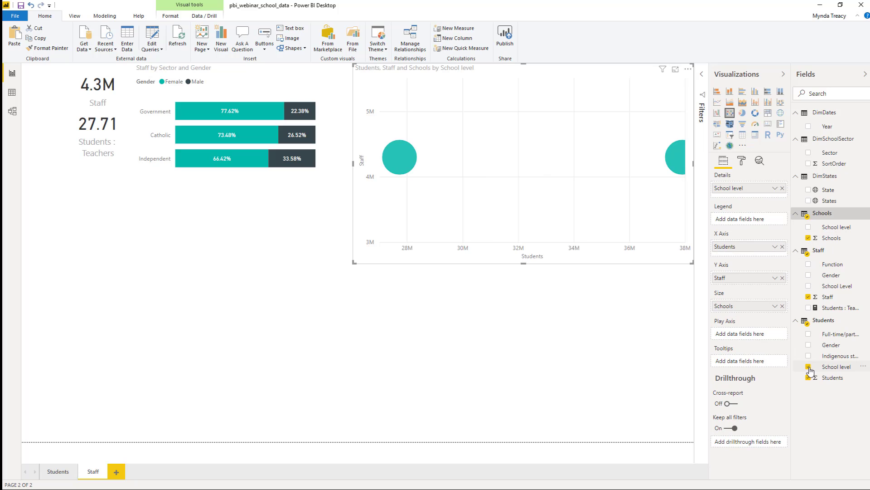
{"action": "left_click", "coordinate": [808, 153]}
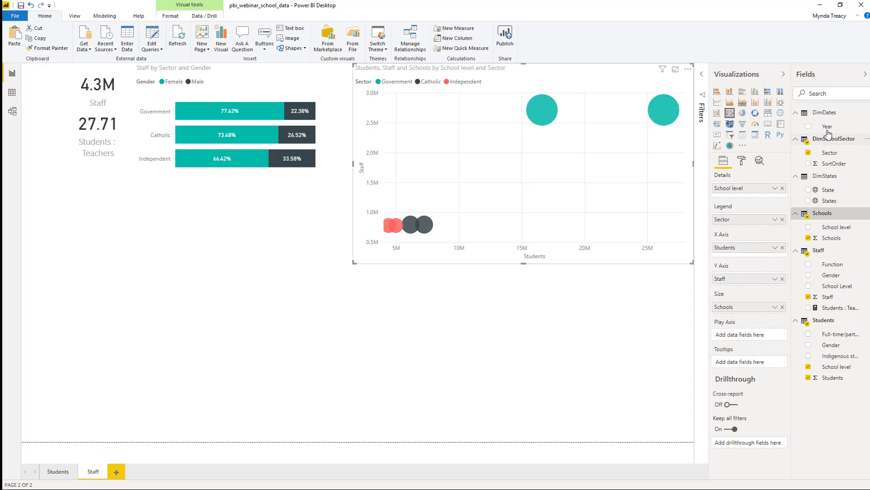
{"action": "left_click_drag", "start_coordinate": [827, 127], "coordinate": [752, 337]}
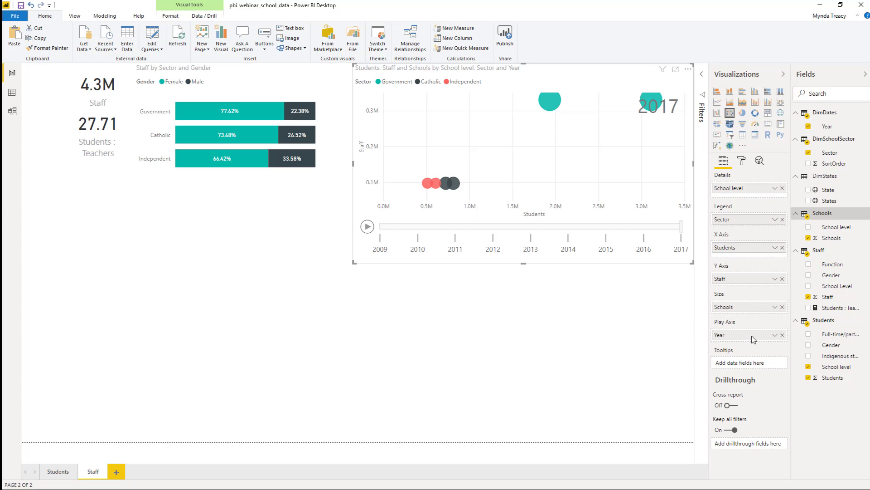
- Play the scatter chart's yearly animation filtered to the Independent sector, and clear the filter
{"action": "left_click", "coordinate": [147, 160]}
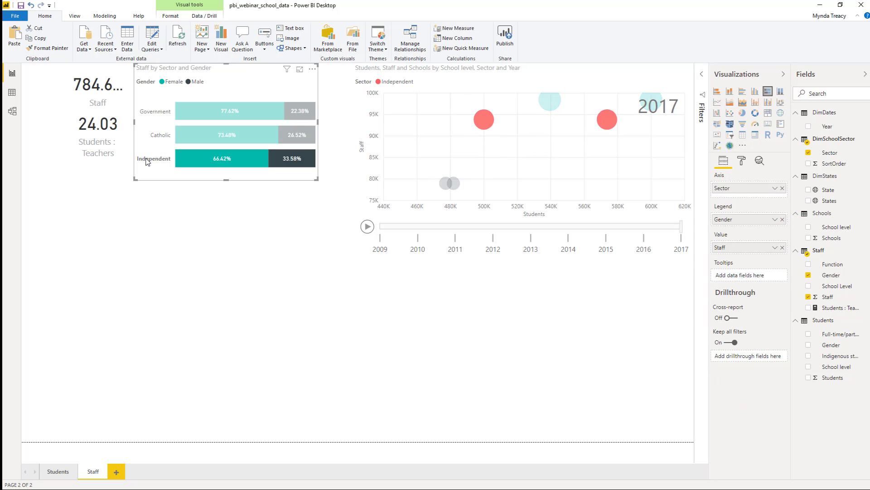
{"action": "left_click", "coordinate": [367, 226]}
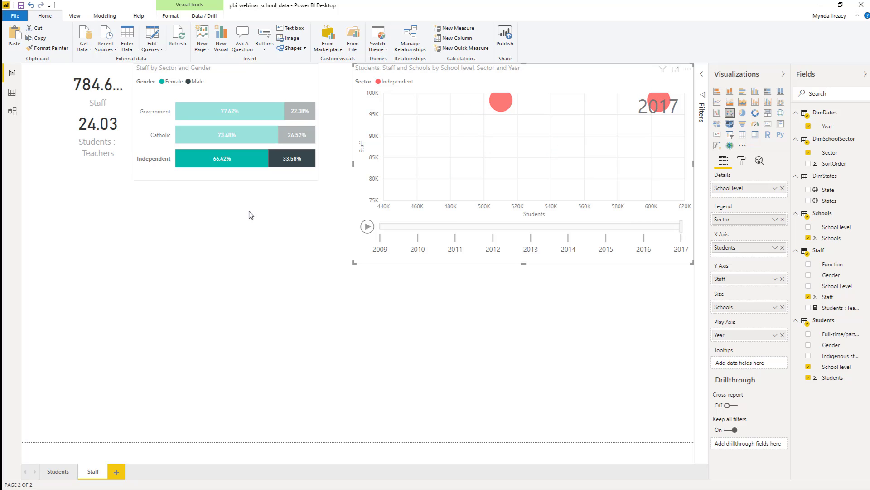
{"action": "left_click", "coordinate": [142, 181]}
{"action": "left_click", "coordinate": [125, 226]}
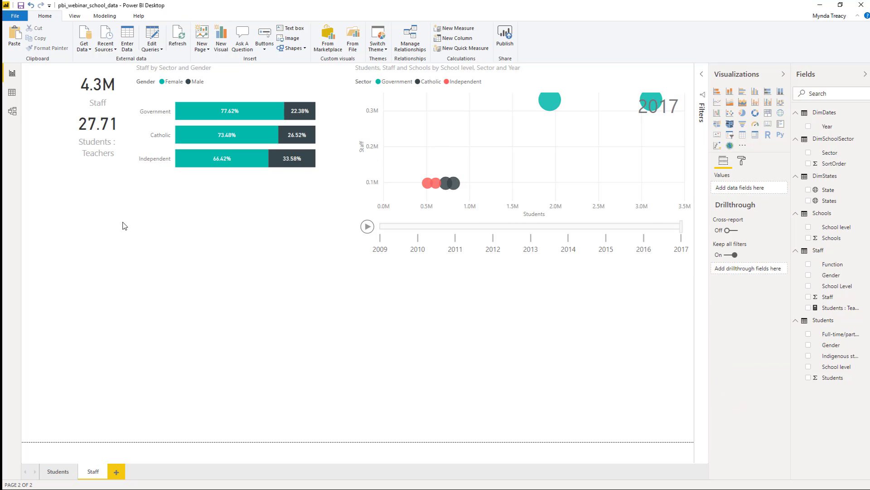
- Add a clustered bar chart below the cards and stacked bar chart showing Staff by Function
{"action": "left_click", "coordinate": [742, 91]}
{"action": "left_click_drag", "start_coordinate": [108, 342], "coordinate": [71, 229]}
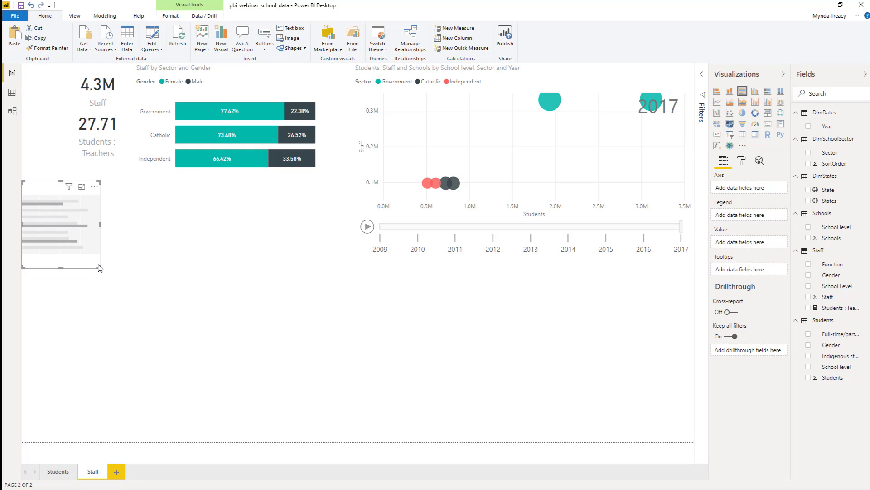
{"action": "left_click_drag", "start_coordinate": [99, 268], "coordinate": [338, 303]}
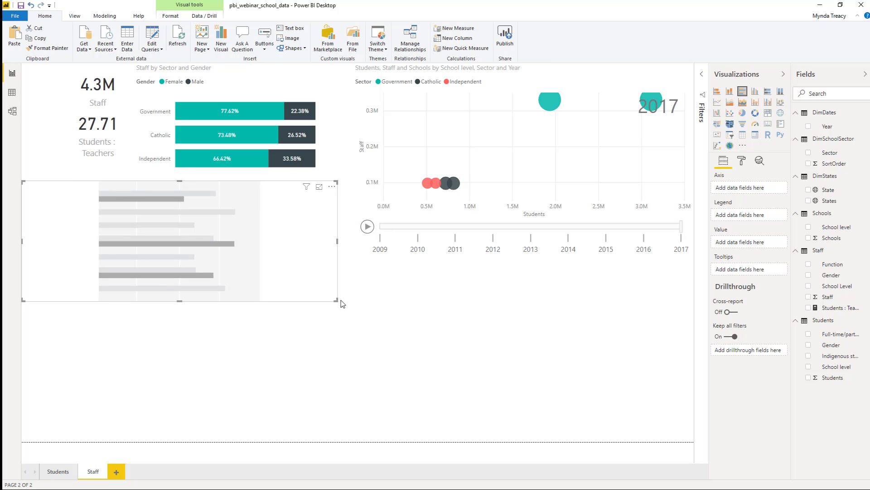
{"action": "left_click", "coordinate": [808, 297]}
{"action": "left_click", "coordinate": [808, 264]}
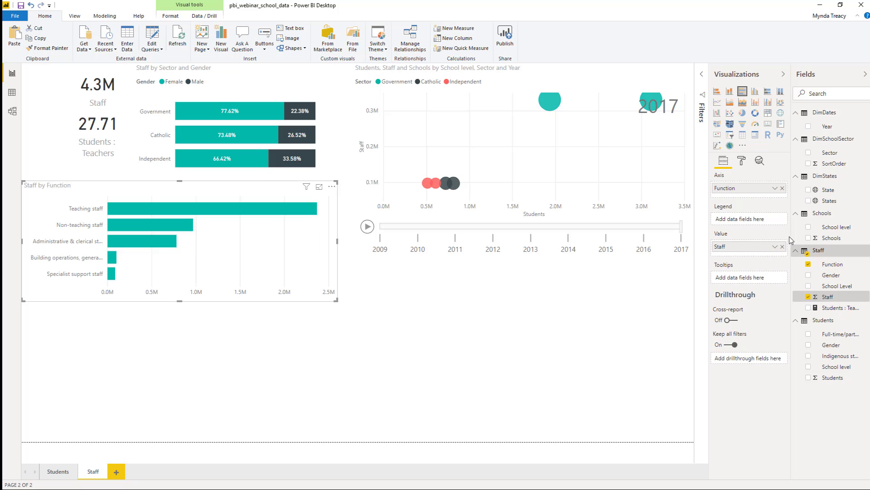
- Turn on data labels and turn off the X axis for the Staff by Function chart
{"action": "left_click", "coordinate": [741, 161]}
{"action": "left_click", "coordinate": [773, 259]}
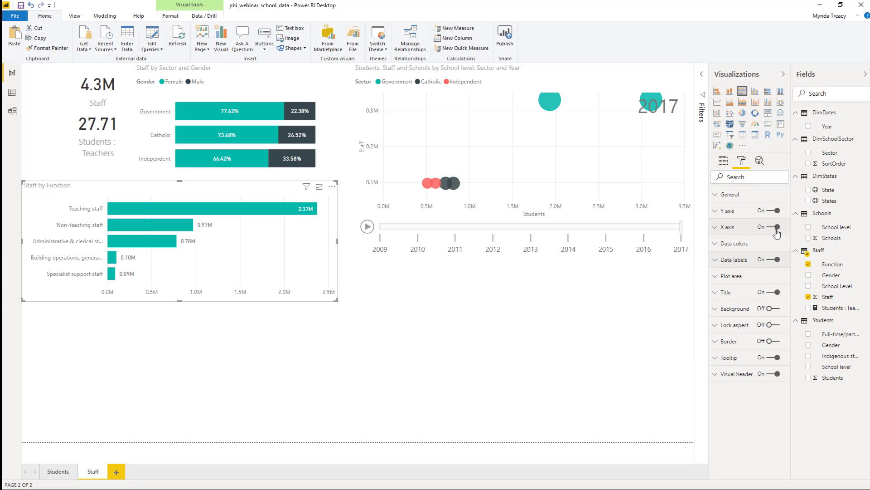
{"action": "left_click", "coordinate": [775, 227]}
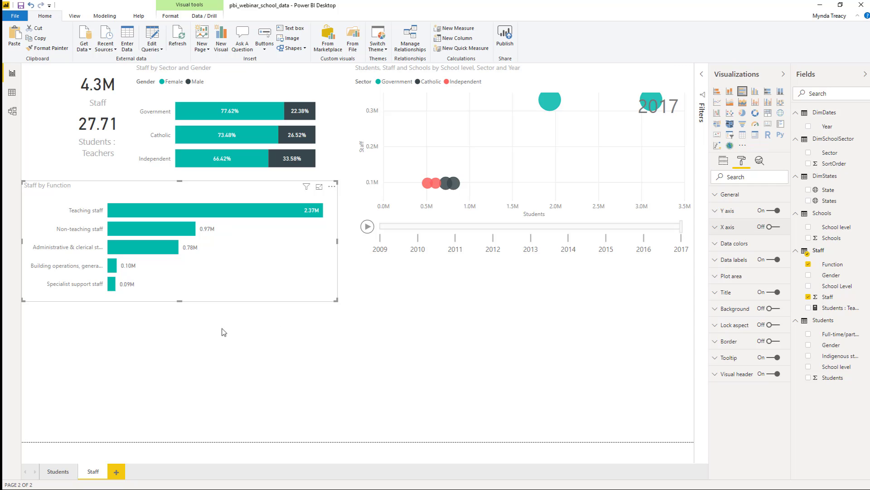
{"action": "left_click", "coordinate": [44, 332]}
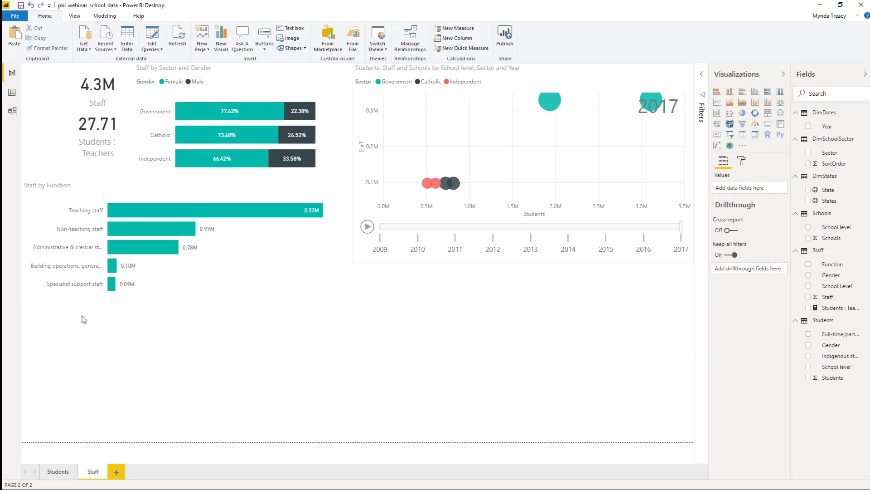
- Add a line chart below the Staff by Function chart showing Staff by Year, with Sector as legend
{"action": "left_click", "coordinate": [717, 102]}
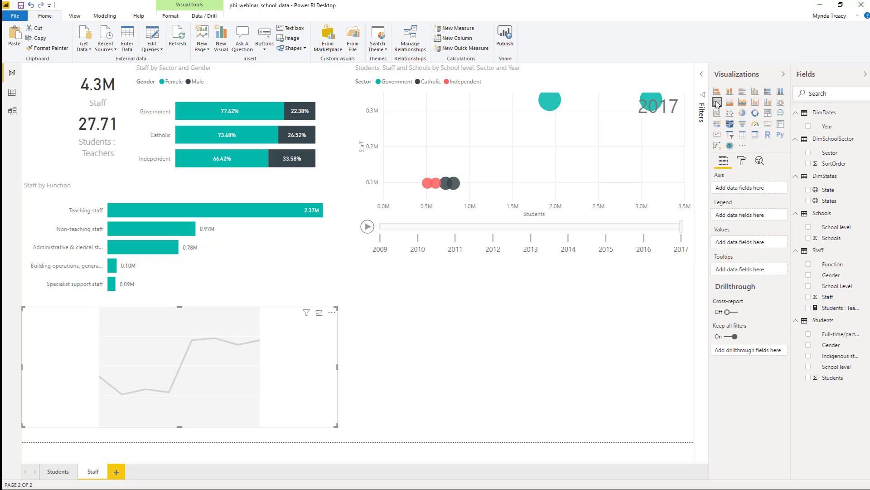
{"action": "left_click", "coordinate": [808, 297]}
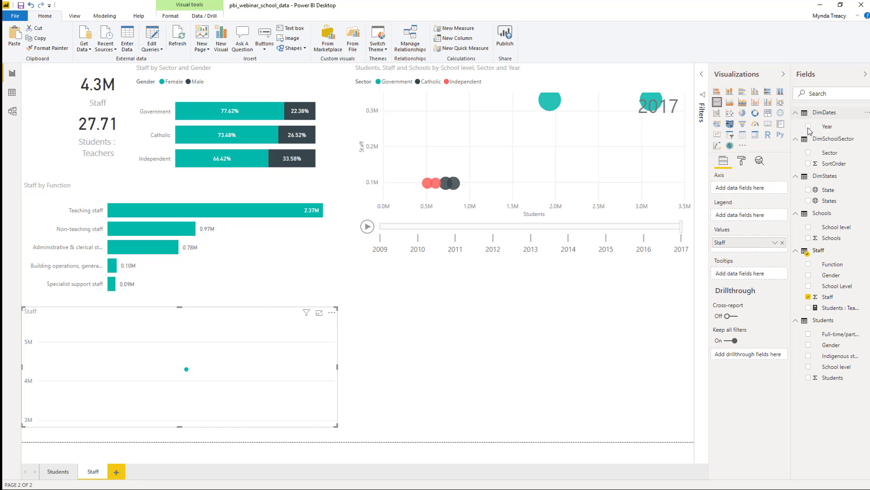
{"action": "left_click", "coordinate": [809, 127]}
{"action": "left_click", "coordinate": [809, 153]}
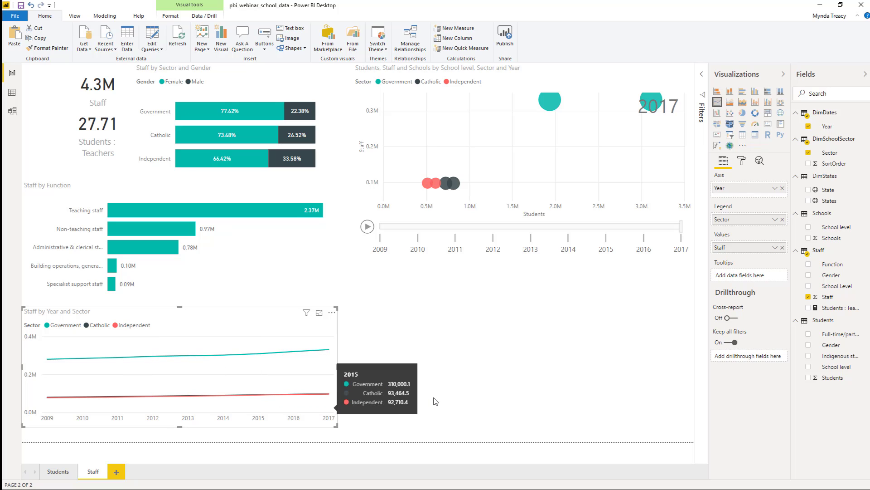
{"action": "left_click", "coordinate": [385, 318]}
- Add a line chart below the scatter chart showing Students : Teachers by Year, with Sector as legend
{"action": "left_click", "coordinate": [718, 102]}
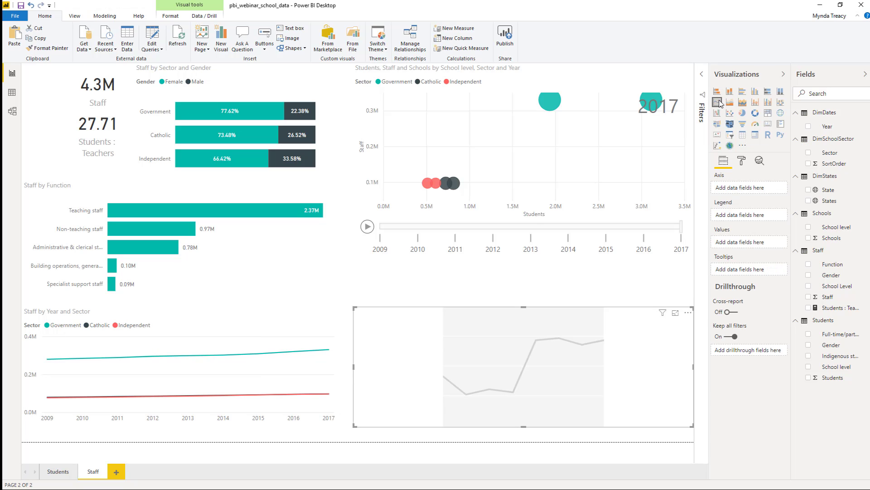
{"action": "left_click", "coordinate": [809, 308]}
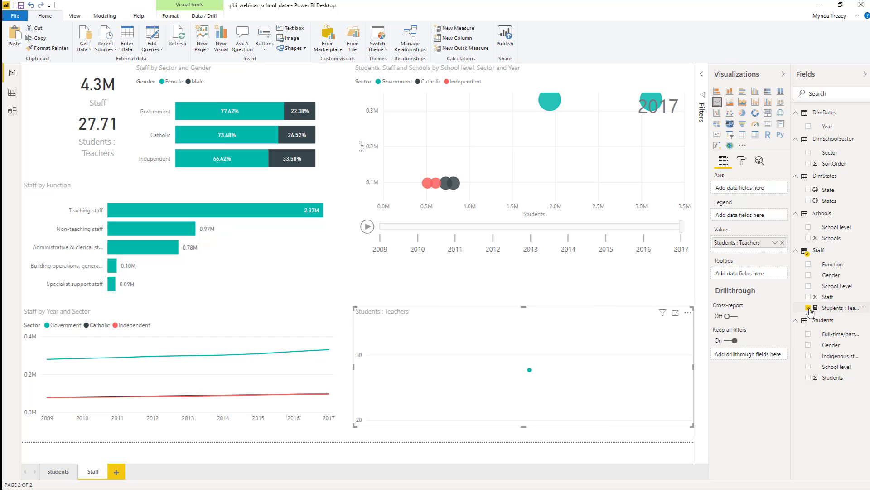
{"action": "left_click", "coordinate": [809, 126]}
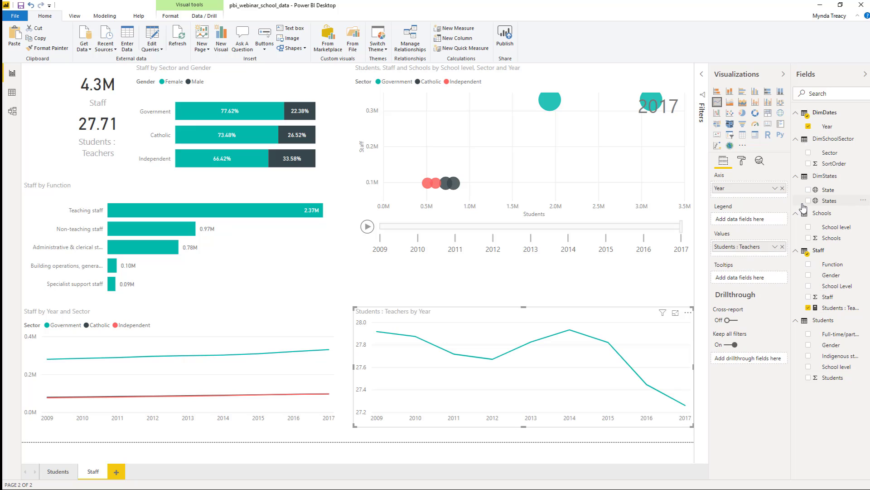
{"action": "left_click", "coordinate": [808, 153]}
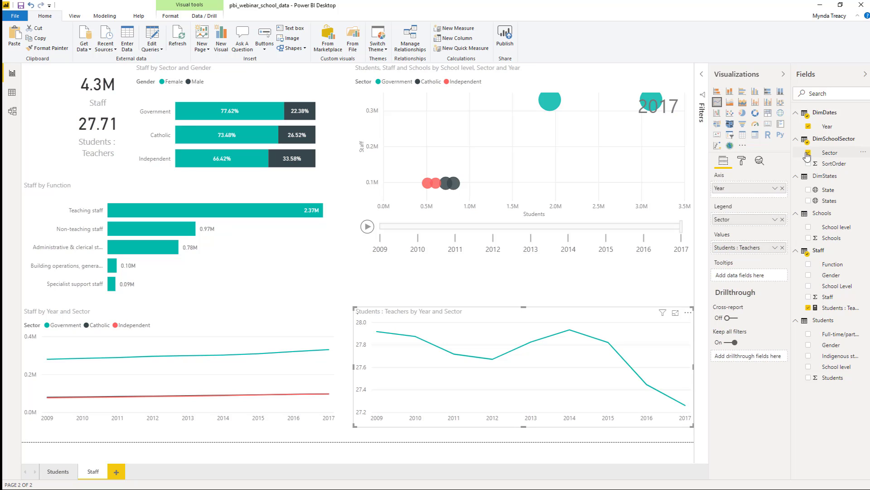
- Replace the Students : Teachers line chart's Y axis with data labels, and make the chart taller
{"action": "left_click", "coordinate": [742, 161]}
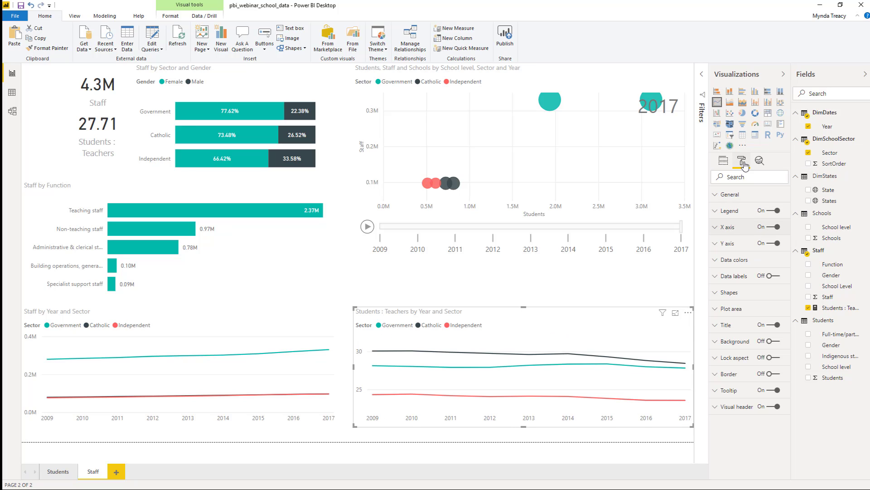
{"action": "left_click", "coordinate": [771, 276]}
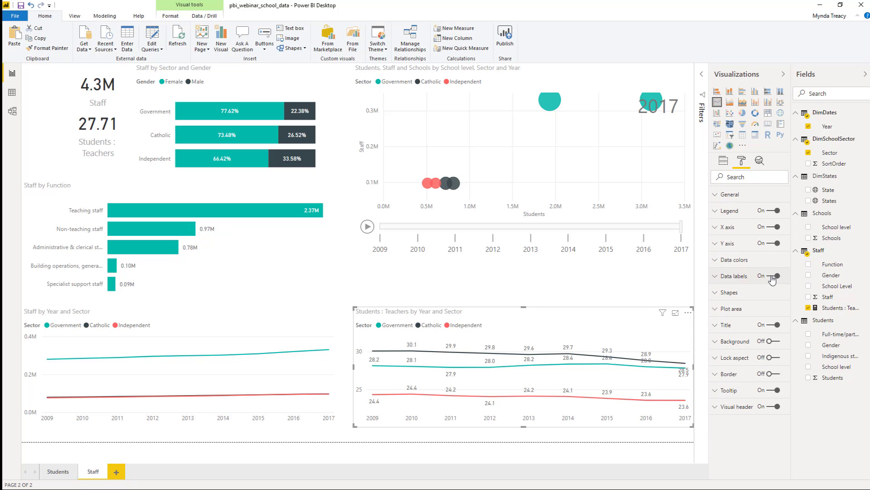
{"action": "left_click", "coordinate": [778, 244]}
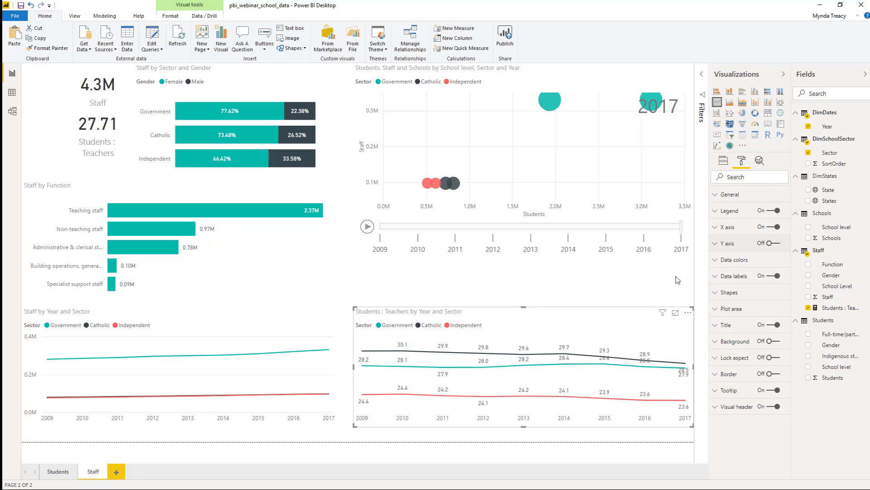
{"action": "left_click_drag", "start_coordinate": [560, 316], "coordinate": [525, 289]}
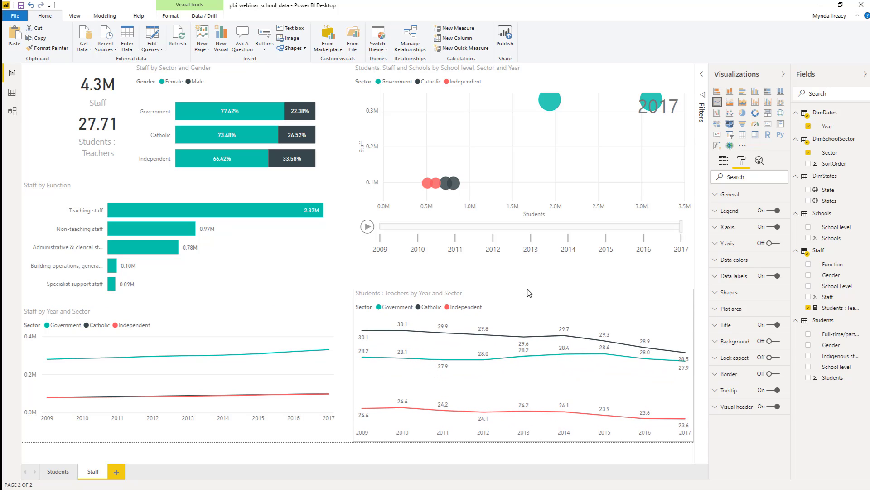
- Extend the Staff by Year and Sector chart upward to align with the Students : Teachers line chart, and shift the Staff by Function chart up
{"action": "left_click", "coordinate": [180, 310]}
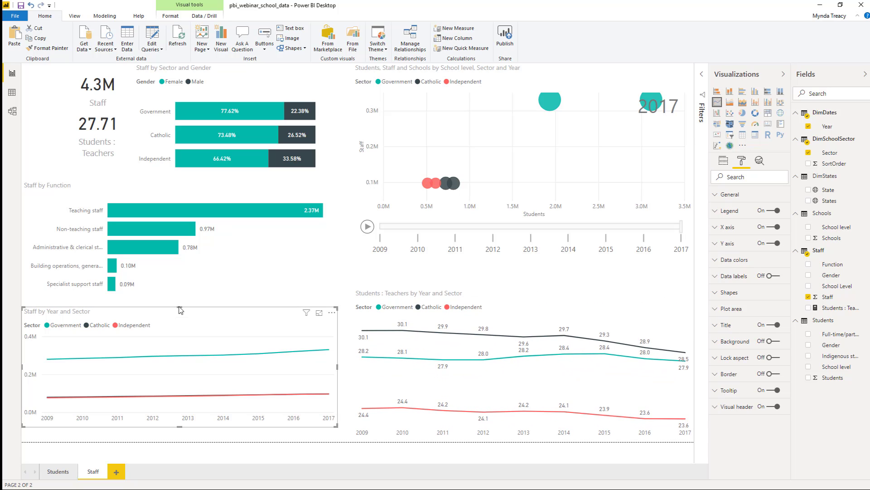
{"action": "left_click_drag", "start_coordinate": [180, 310], "coordinate": [177, 289]}
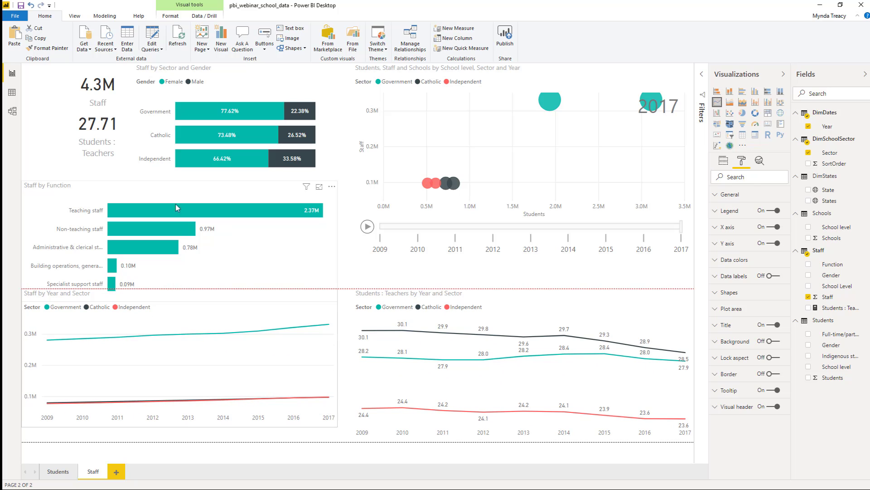
{"action": "left_click_drag", "start_coordinate": [170, 185], "coordinate": [162, 176]}
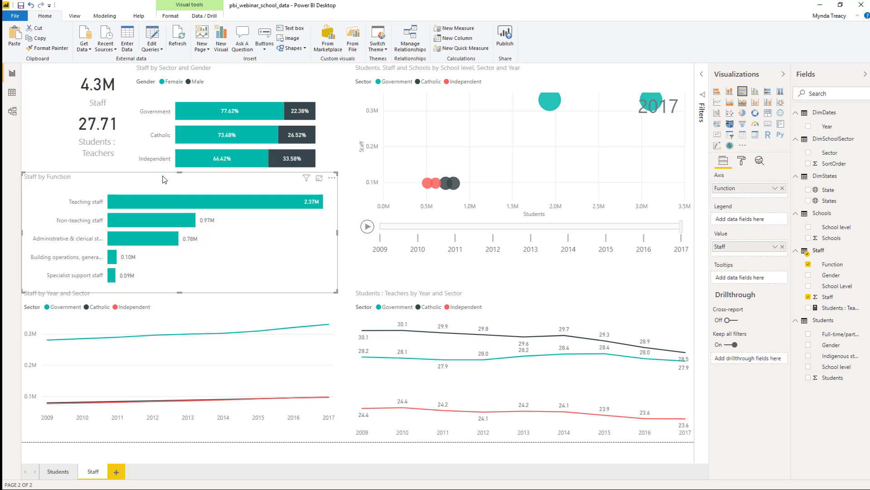
- Add a Year slicer in Dropdown style to the Staff page, shrink it, and place it beside the Students : Teachers card
{"action": "left_click", "coordinate": [49, 151]}
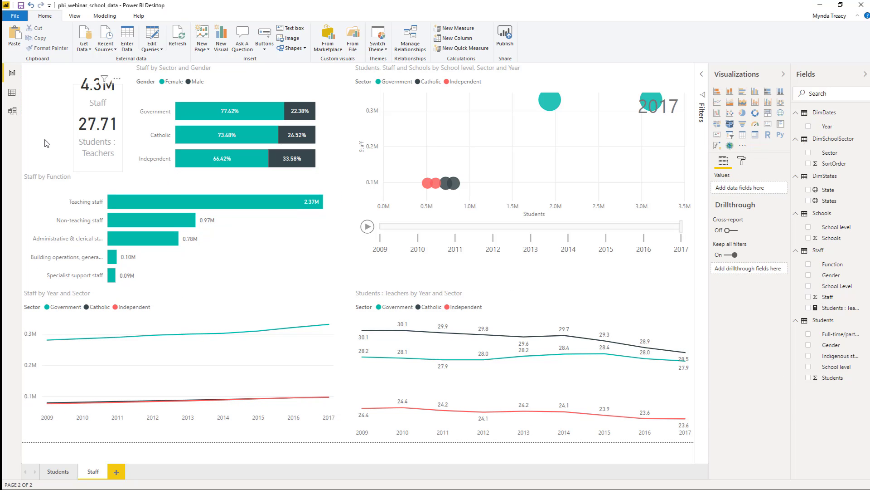
{"action": "left_click", "coordinate": [730, 134]}
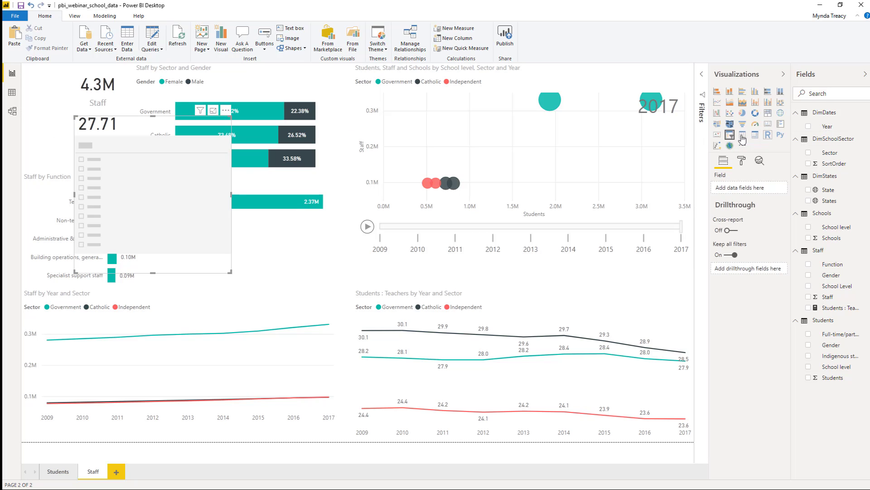
{"action": "left_click", "coordinate": [808, 126]}
{"action": "left_click_drag", "start_coordinate": [84, 132], "coordinate": [45, 167]}
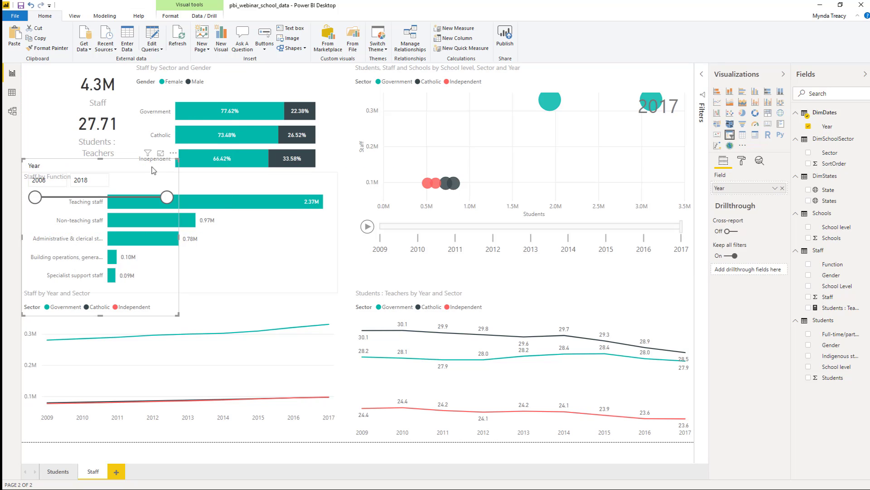
{"action": "left_click", "coordinate": [170, 167]}
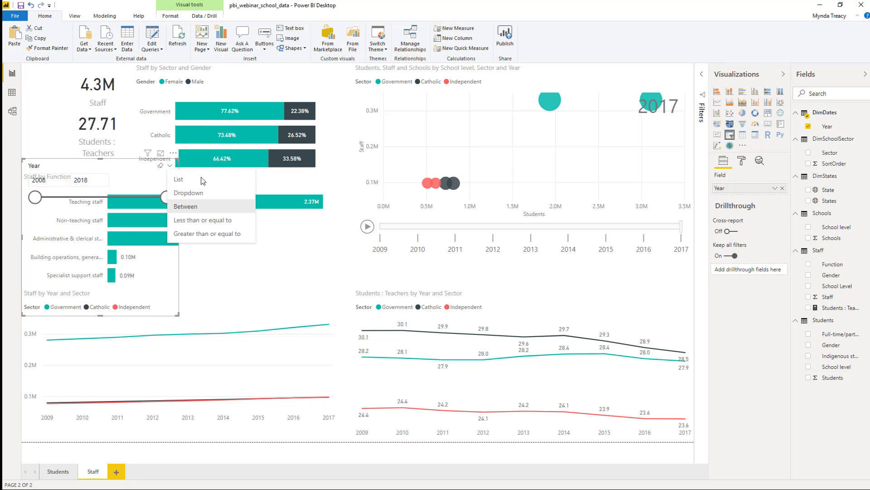
{"action": "left_click", "coordinate": [210, 192]}
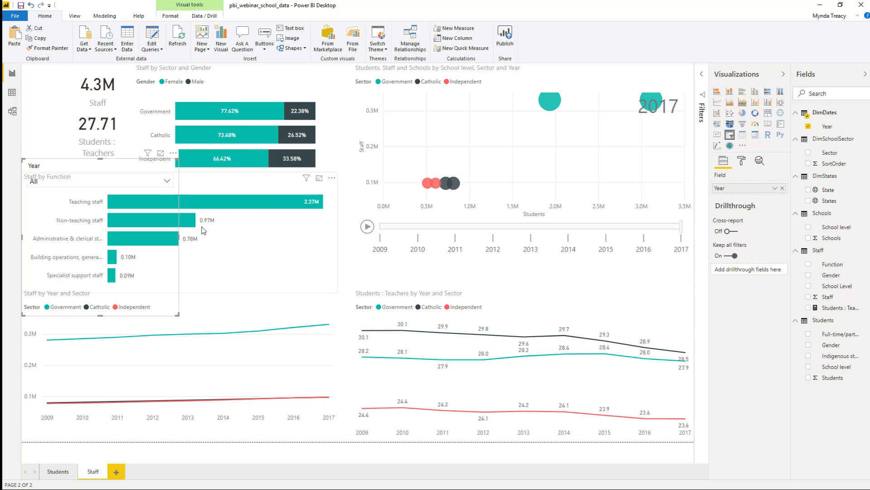
{"action": "left_click_drag", "start_coordinate": [130, 278], "coordinate": [70, 198]}
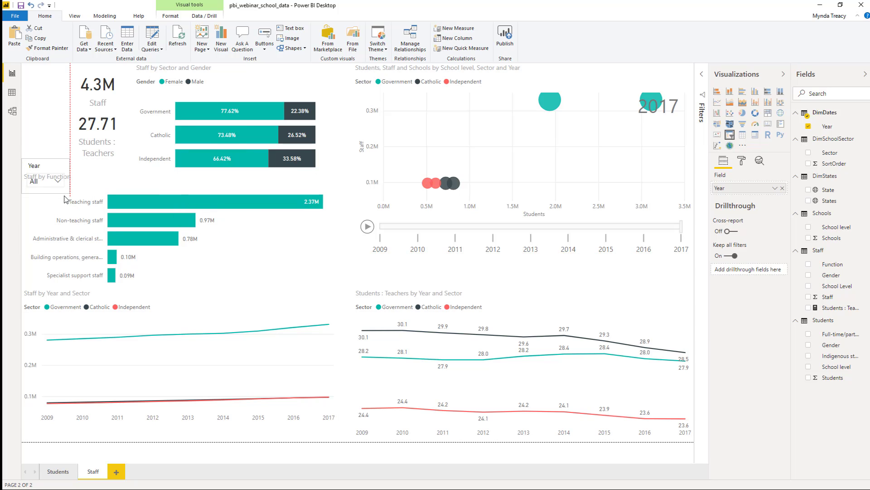
{"action": "left_click_drag", "start_coordinate": [47, 167], "coordinate": [29, 125]}
{"action": "left_click", "coordinate": [36, 112]}
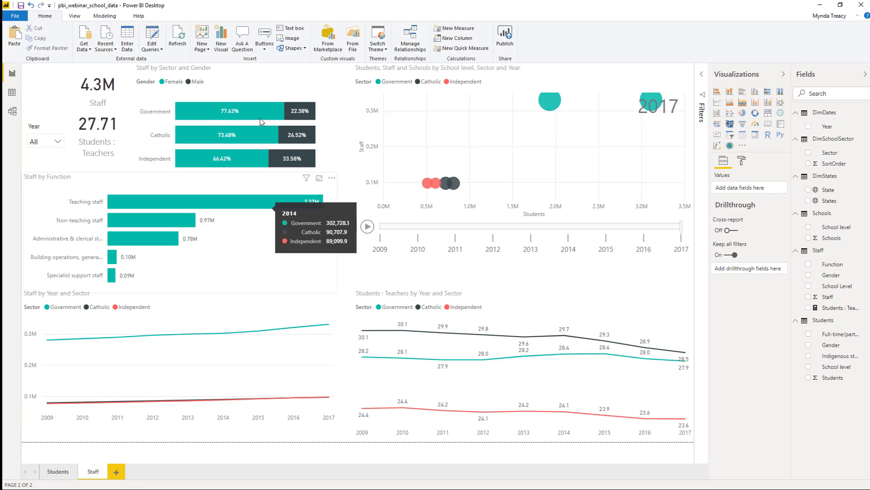
- Show the data behind the Staff by Sector and Gender chart, try the side-by-side layout, and return to the report
{"action": "mouse_move", "coordinate": [261, 120]}
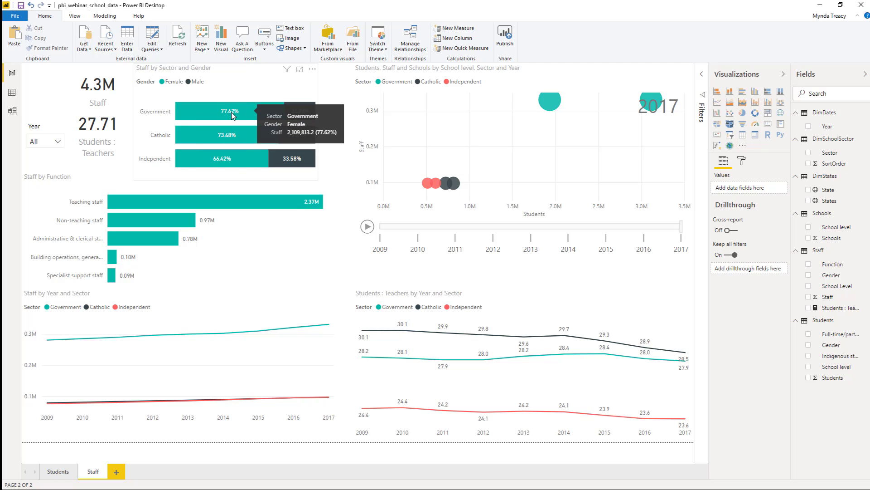
{"action": "right_click", "coordinate": [250, 110]}
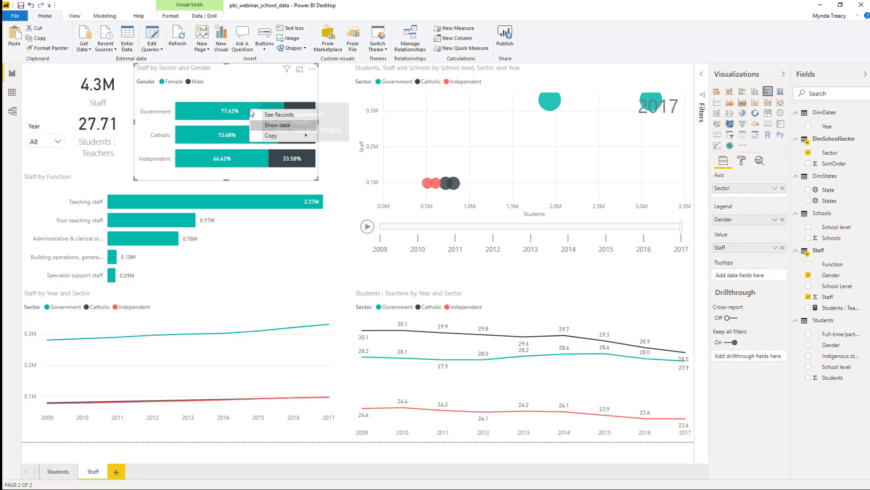
{"action": "left_click", "coordinate": [286, 126]}
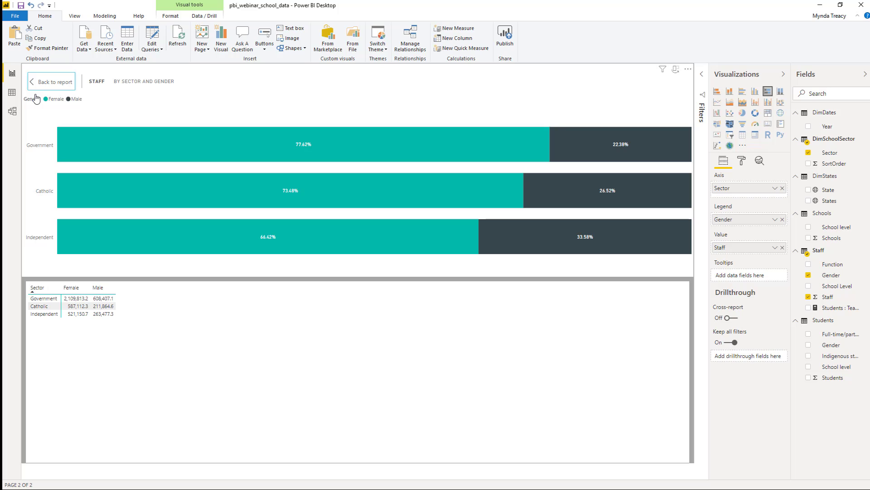
{"action": "left_click", "coordinate": [675, 71]}
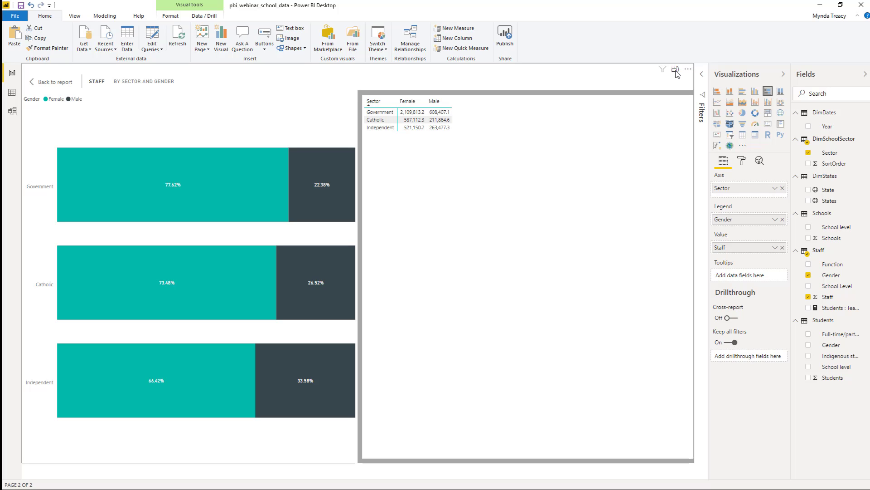
{"action": "left_click", "coordinate": [676, 71]}
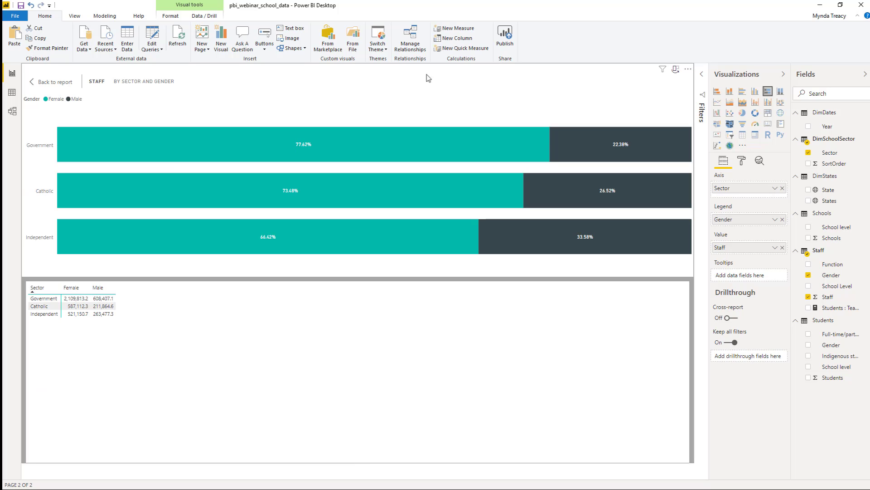
{"action": "left_click", "coordinate": [47, 84]}
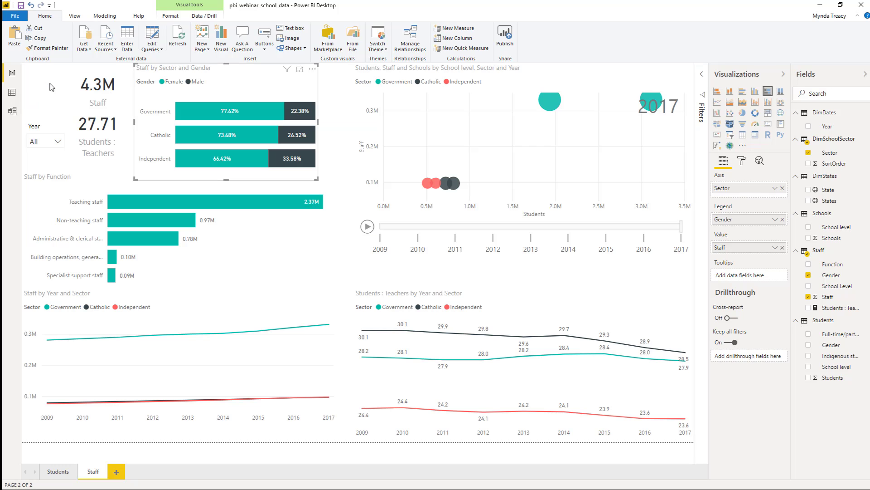
- View the underlying records of the Government Female bar in the Staff by Sector and Gender chart, and return to the report
{"action": "right_click", "coordinate": [244, 110]}
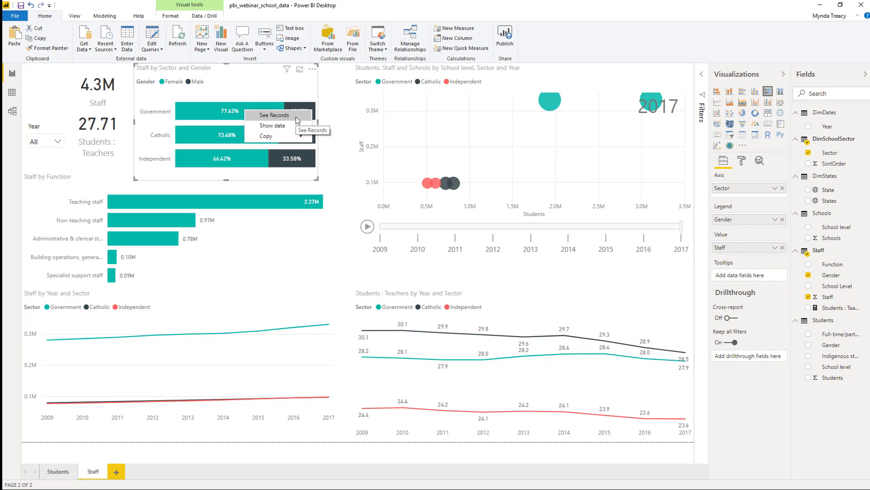
{"action": "left_click", "coordinate": [297, 117]}
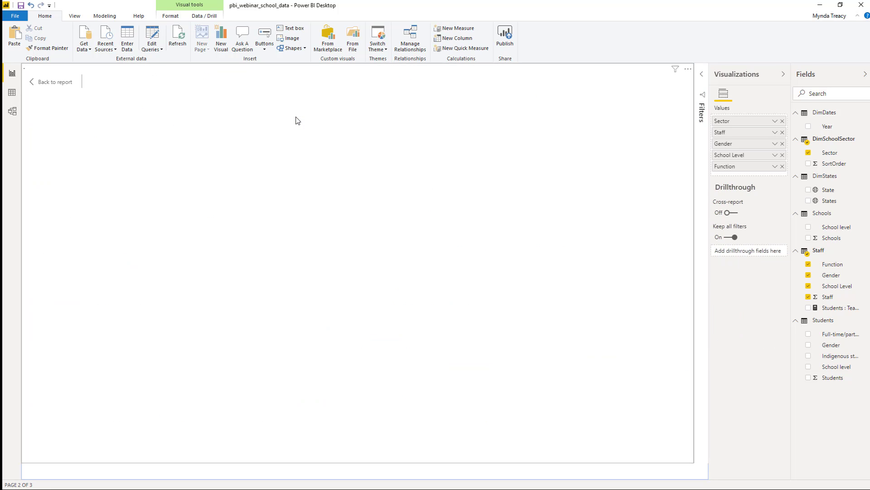
{"action": "scroll", "coordinate": [159, 159], "scroll_direction": "down", "scroll_amount": 10}
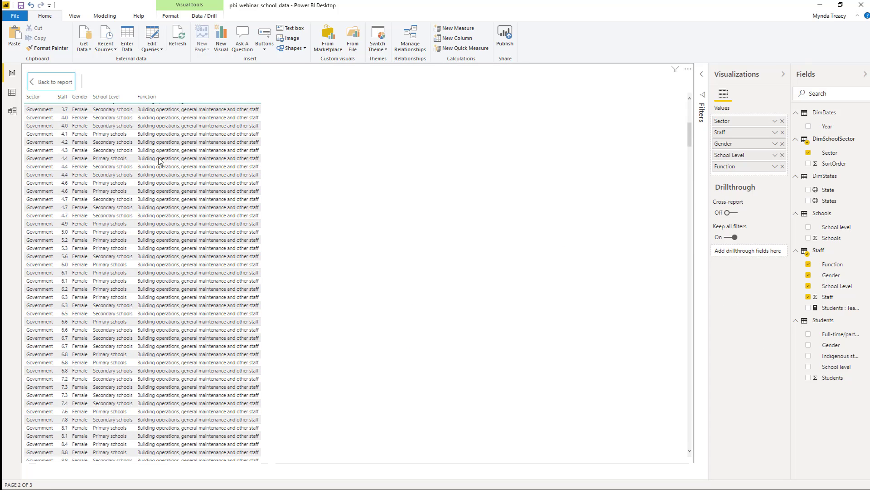
{"action": "scroll", "coordinate": [159, 159], "scroll_direction": "up", "scroll_amount": 5}
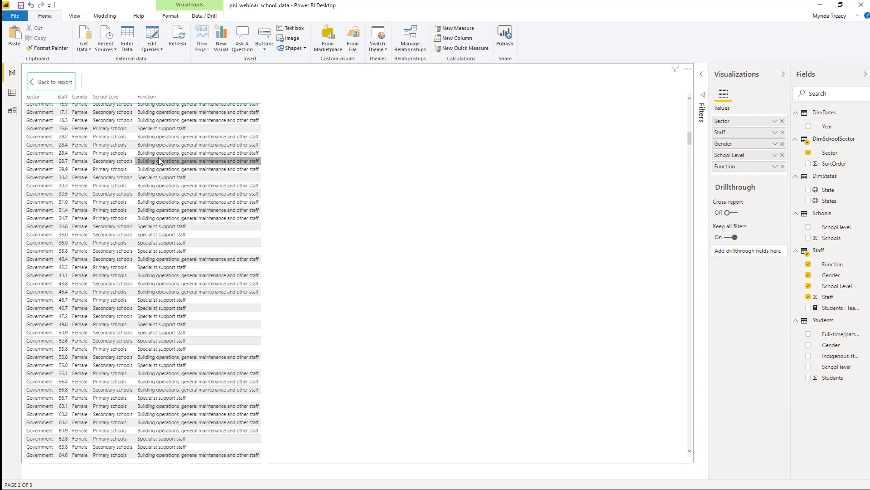
{"action": "scroll", "coordinate": [159, 160], "scroll_direction": "up", "scroll_amount": 15}
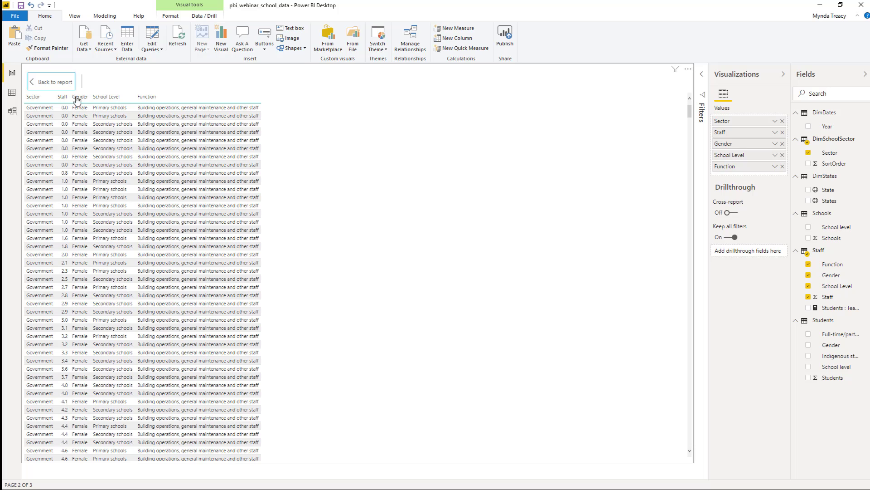
{"action": "left_click", "coordinate": [58, 84]}
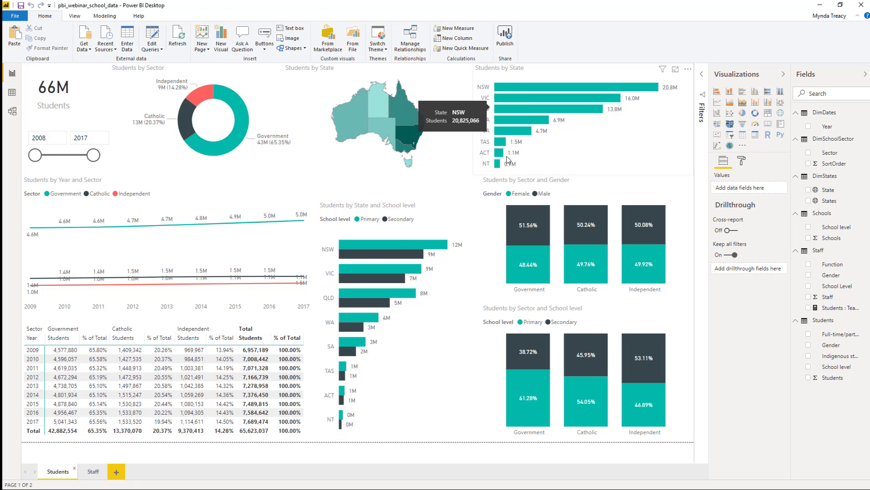
- Set State as a drillthrough field on the Staff page, and drill through to it from the NSW bar in Students by State
{"action": "left_click", "coordinate": [93, 472]}
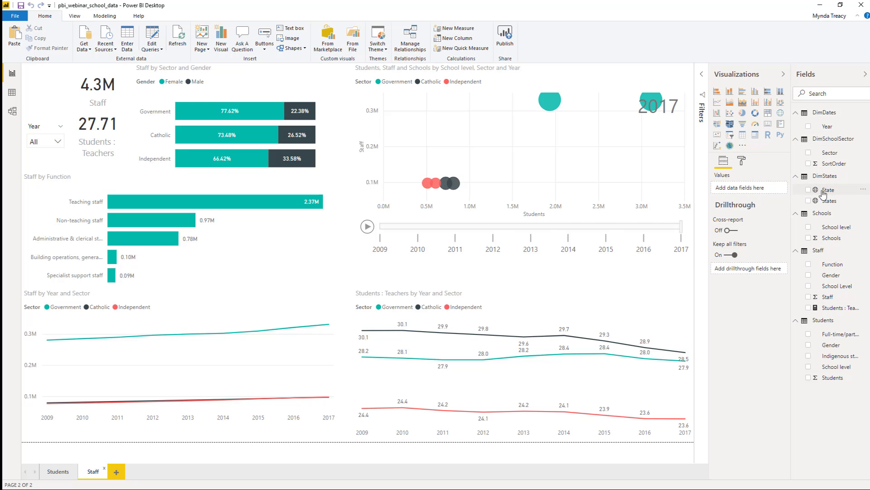
{"action": "left_click_drag", "start_coordinate": [823, 191], "coordinate": [751, 272]}
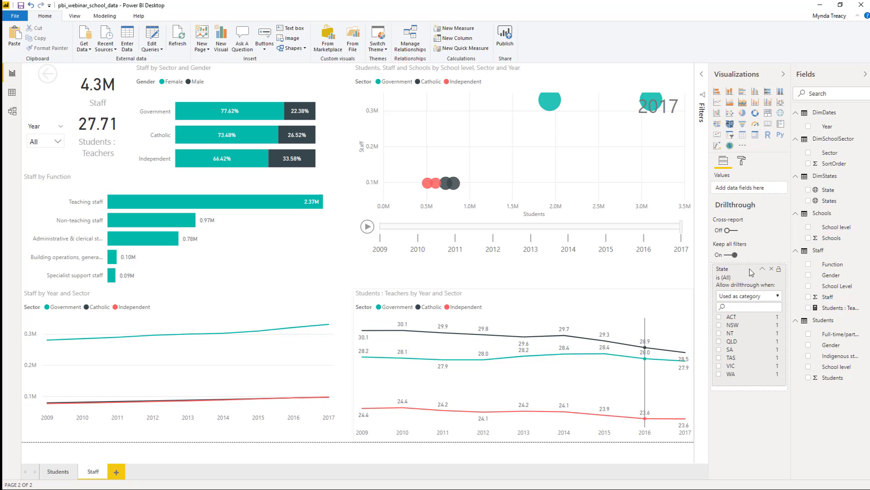
{"action": "left_click", "coordinate": [54, 471]}
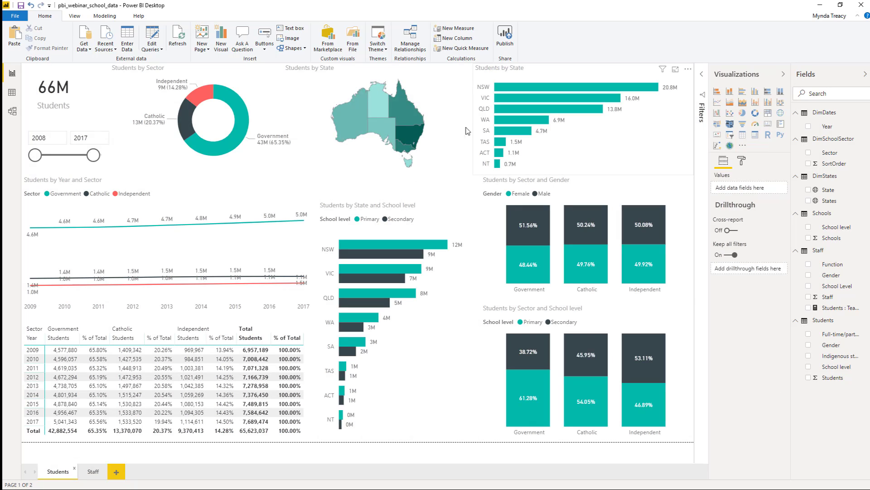
{"action": "right_click", "coordinate": [517, 85]}
{"action": "mouse_move", "coordinate": [572, 143]}
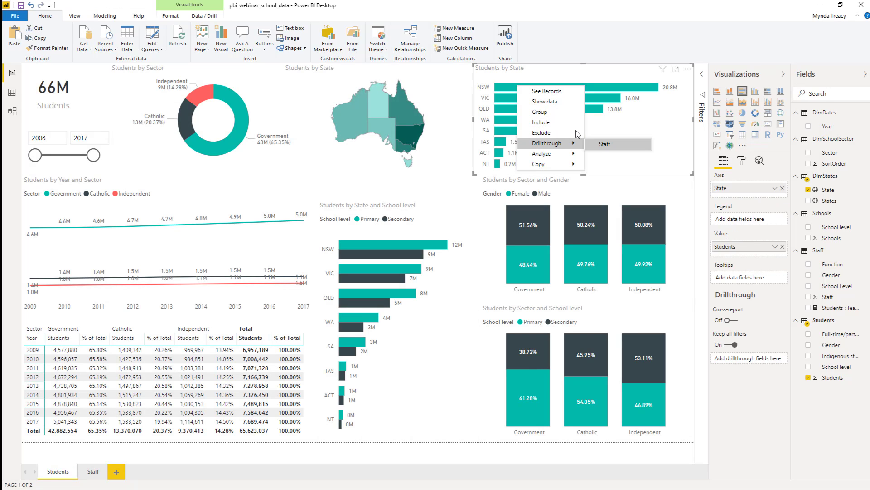
{"action": "left_click", "coordinate": [642, 151]}
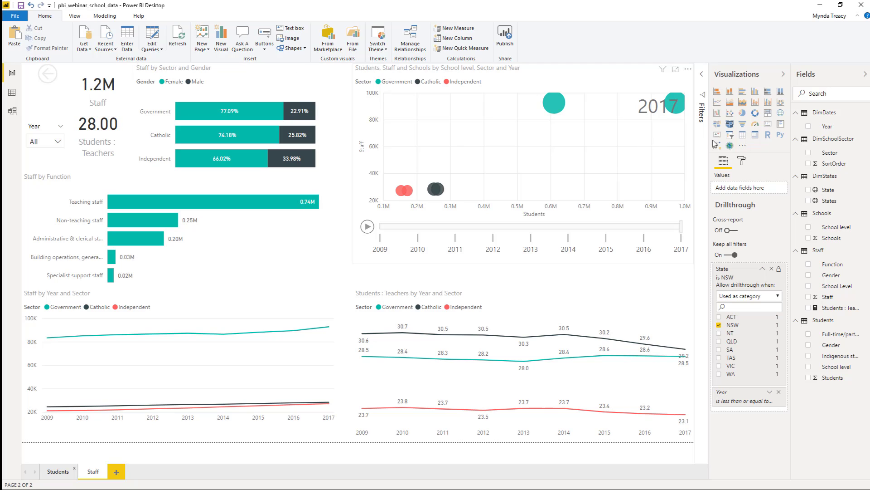
- Add a small State card without category label beside the Staff card, and move the Year slicer below it
{"action": "left_click", "coordinate": [767, 125]}
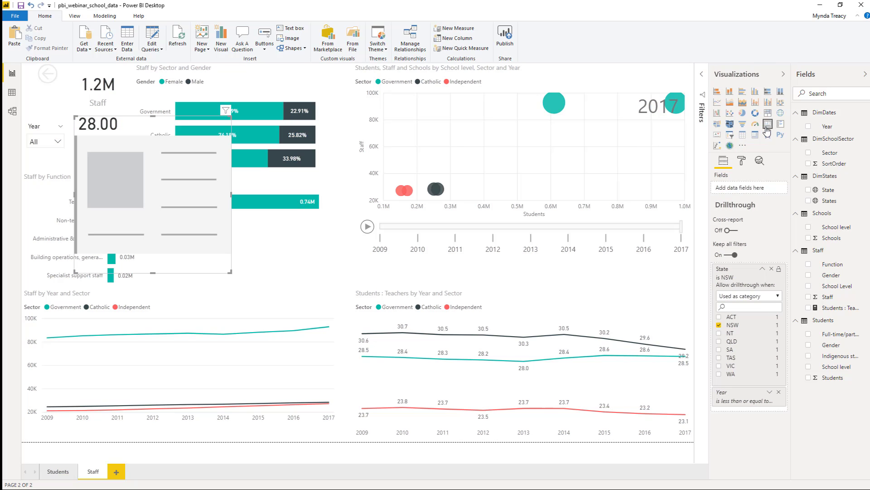
{"action": "left_click", "coordinate": [808, 191]}
{"action": "left_click", "coordinate": [741, 163]}
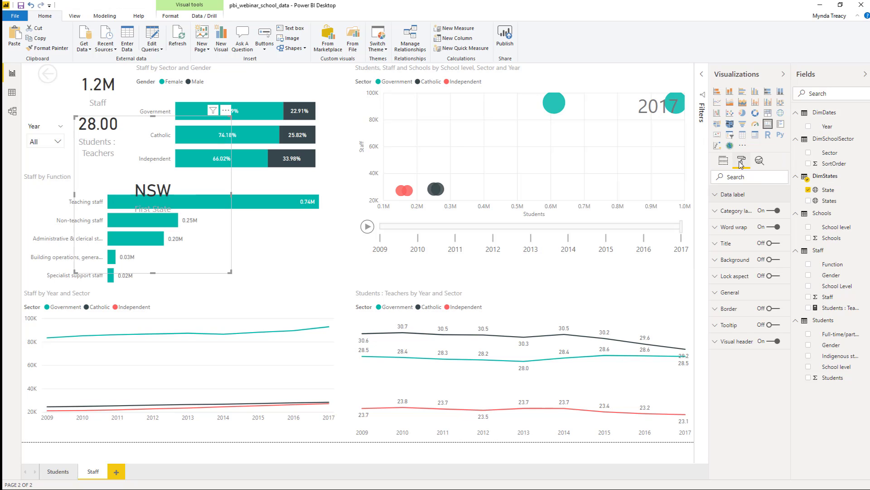
{"action": "left_click", "coordinate": [776, 211]}
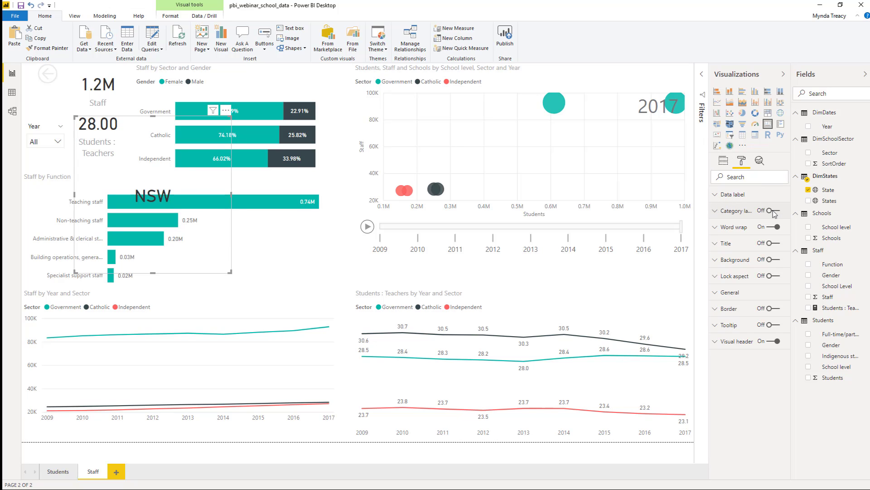
{"action": "left_click_drag", "start_coordinate": [231, 272], "coordinate": [54, 109]}
{"action": "left_click_drag", "start_coordinate": [47, 154], "coordinate": [46, 167]}
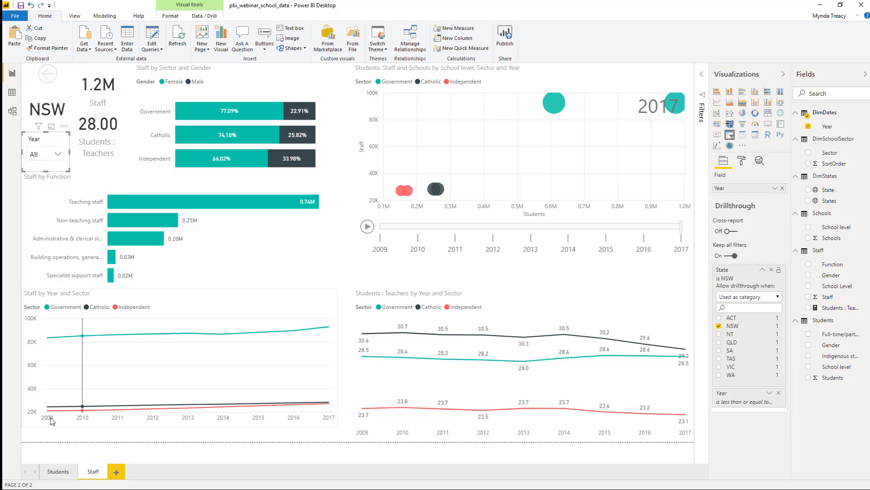
{"action": "left_click", "coordinate": [53, 444]}
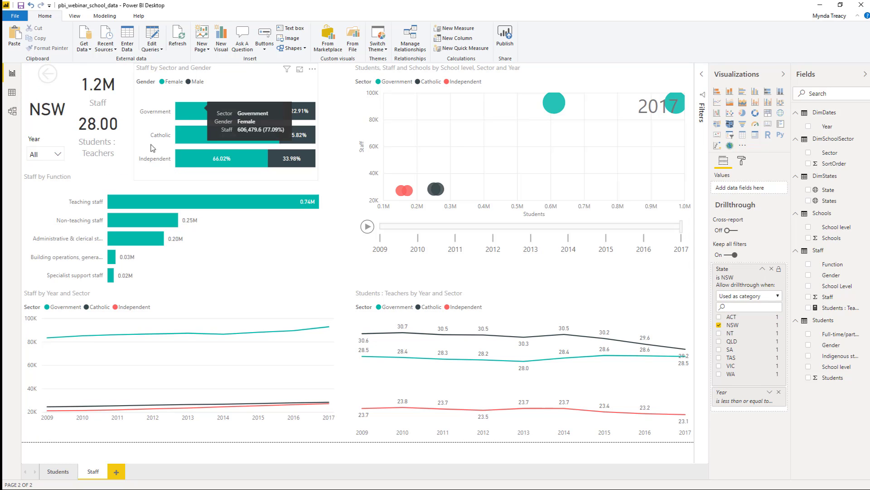
- Cross-filter the Staff page by the Government sector in the Staff by Sector and Gender chart, and return to the Students page
{"action": "left_click", "coordinate": [164, 112]}
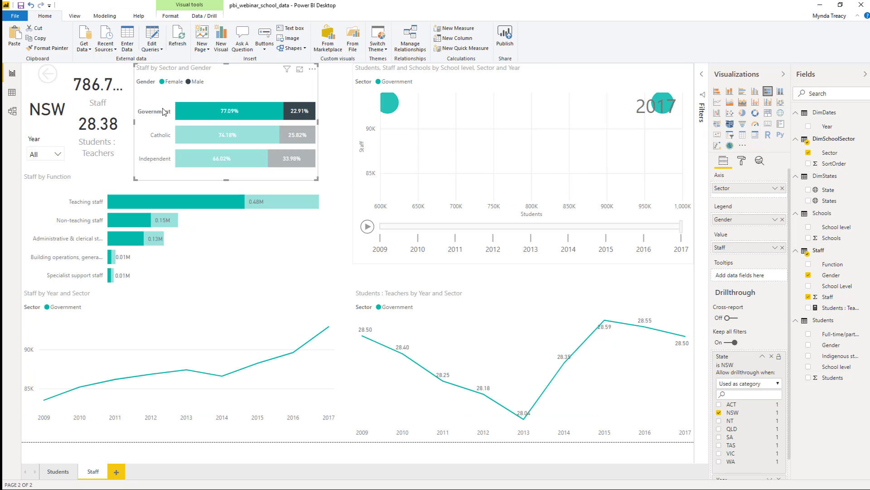
{"action": "left_click", "coordinate": [50, 74], "text": "ctrl"}
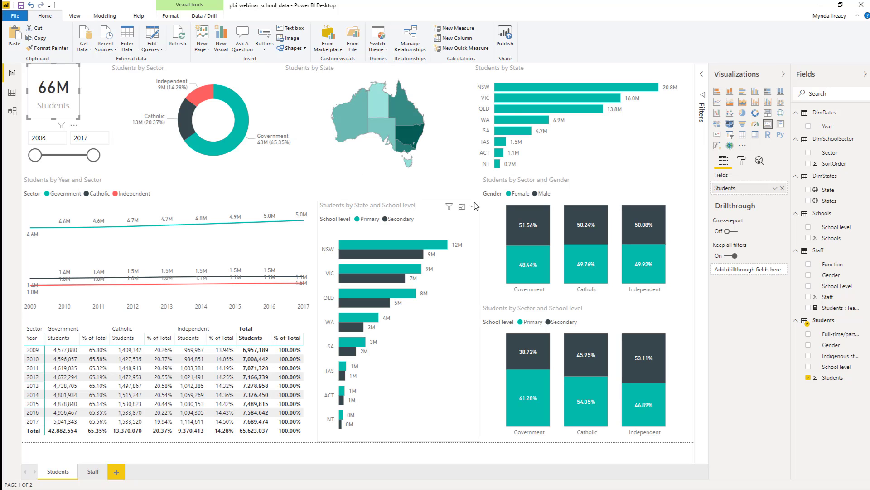
- Drill through to the Staff page from the QLD bar in the Students by State chart
{"action": "right_click", "coordinate": [513, 109]}
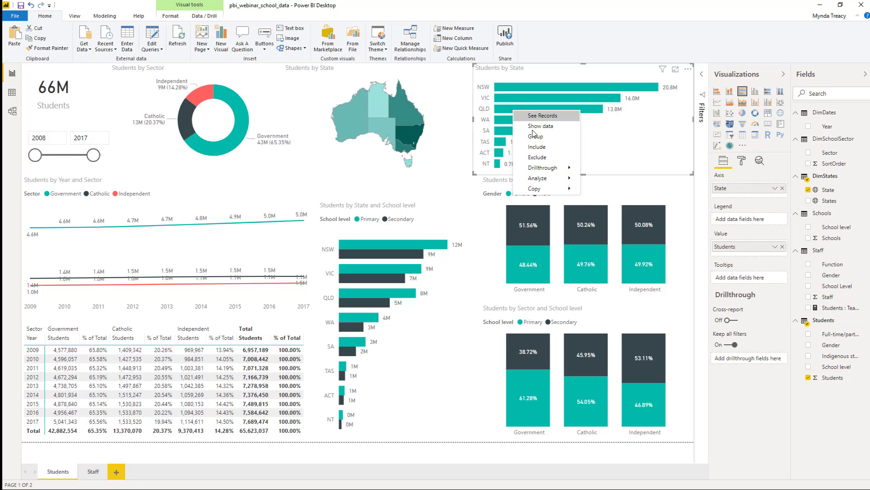
{"action": "mouse_move", "coordinate": [559, 171]}
{"action": "left_click", "coordinate": [617, 172]}
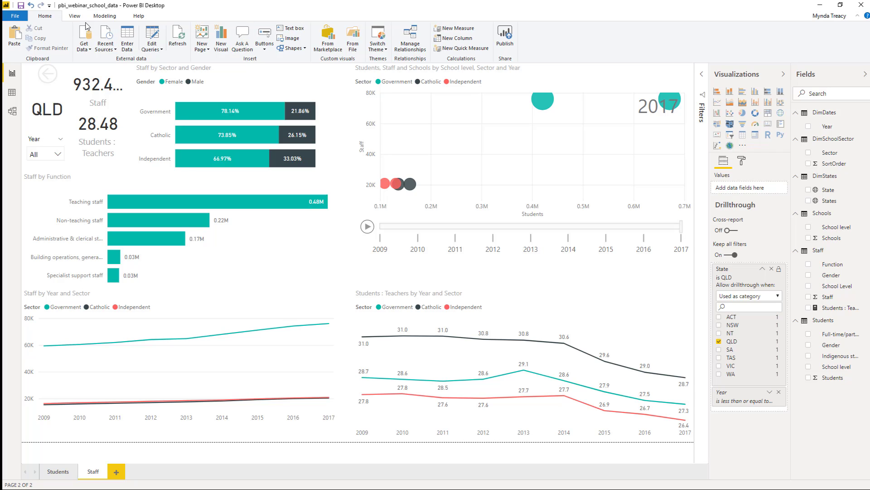
- Save the report and publish it to the Demos workspace
{"action": "left_click", "coordinate": [503, 35]}
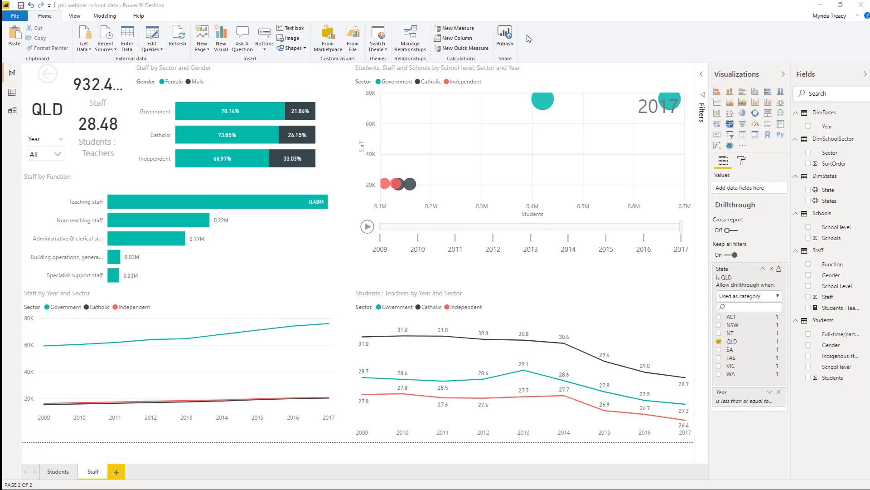
{"action": "left_click", "coordinate": [481, 264]}
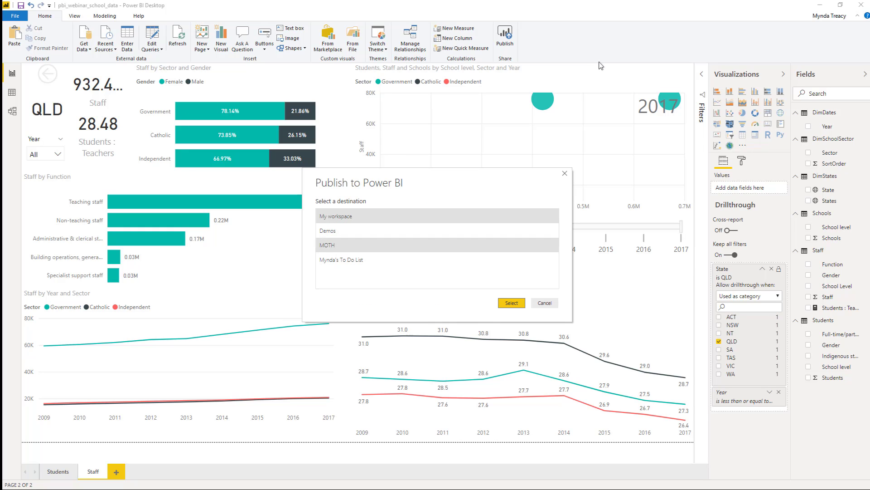
{"action": "left_click", "coordinate": [378, 236]}
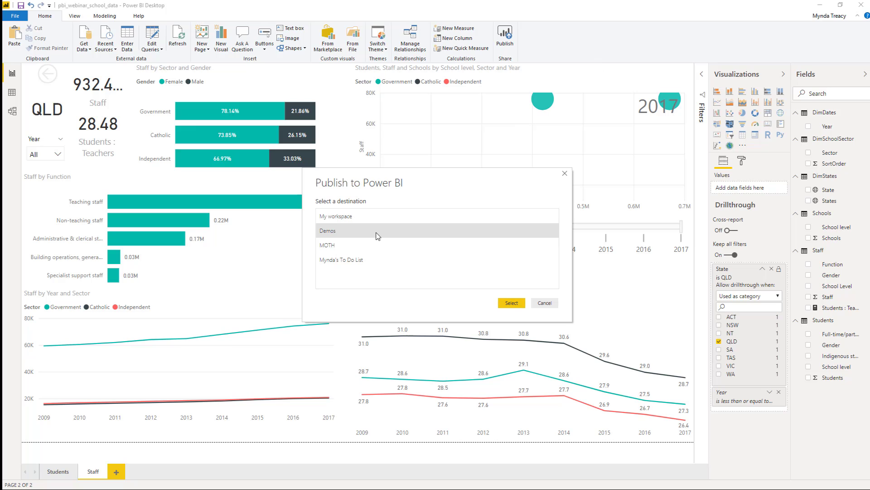
{"action": "left_click", "coordinate": [507, 304]}
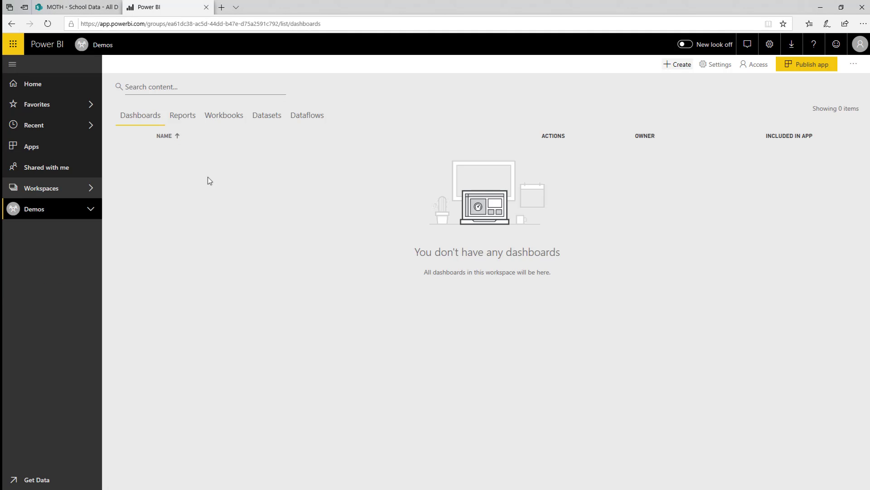
- Open the published pbi_webinar_school_data report in the Demos workspace of the Power BI service, and show its Students page
{"action": "left_click", "coordinate": [95, 209]}
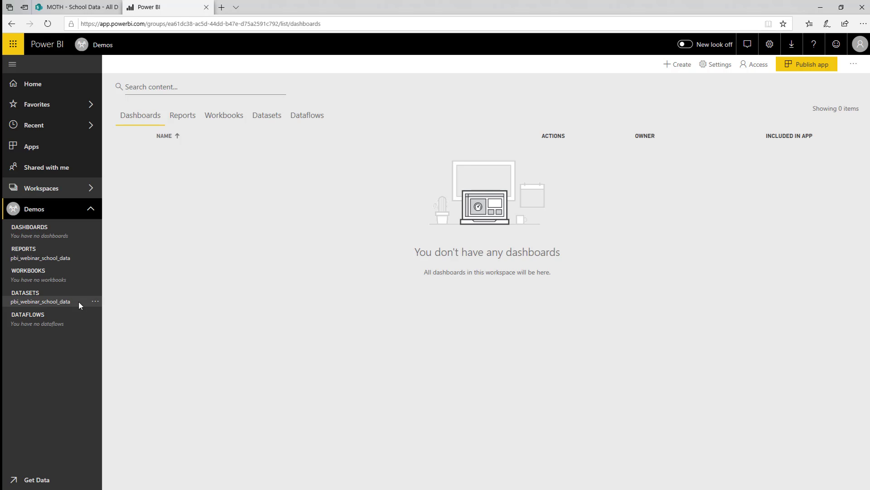
{"action": "left_click", "coordinate": [79, 258]}
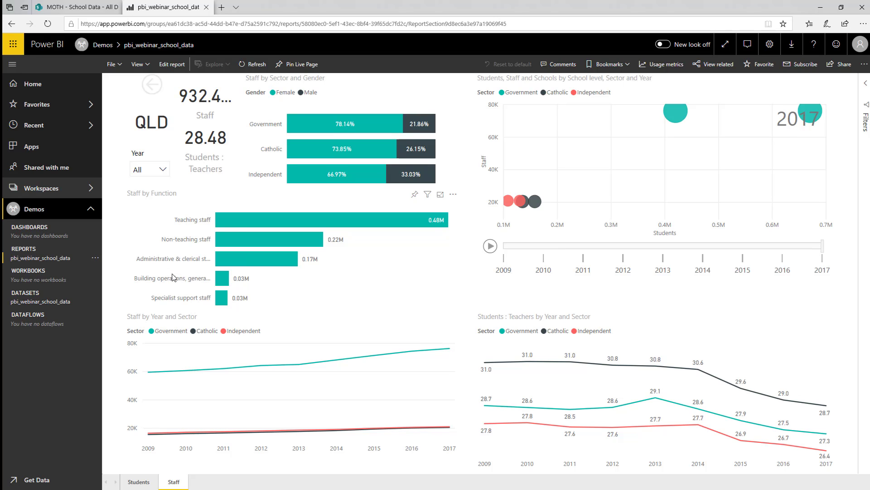
{"action": "left_click", "coordinate": [134, 481]}
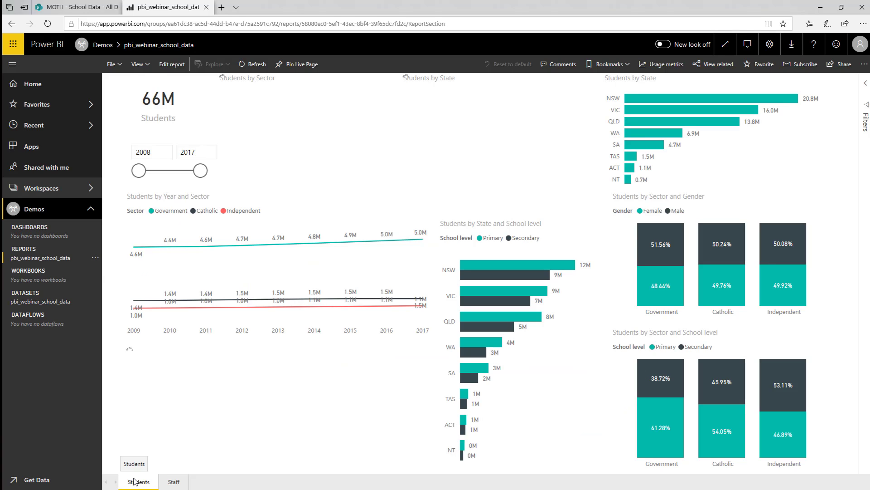
- Cross-filter the Students page by the QLD bar and by the NSW Primary bar, and review the report's save, export and embed options
{"action": "left_click", "coordinate": [694, 122]}
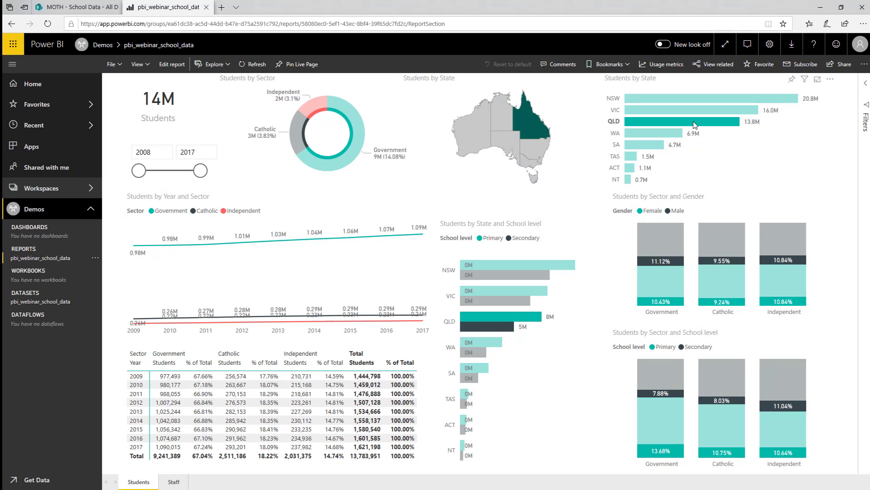
{"action": "left_click", "coordinate": [493, 266]}
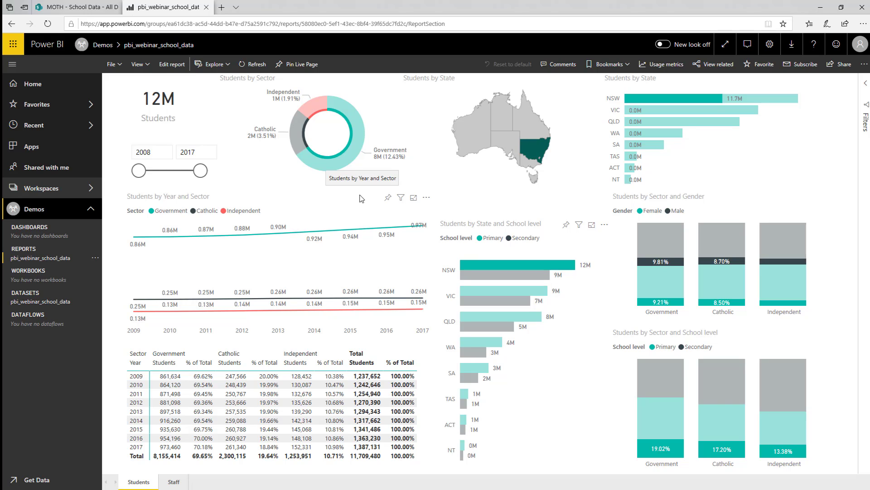
{"action": "mouse_move", "coordinate": [307, 235]}
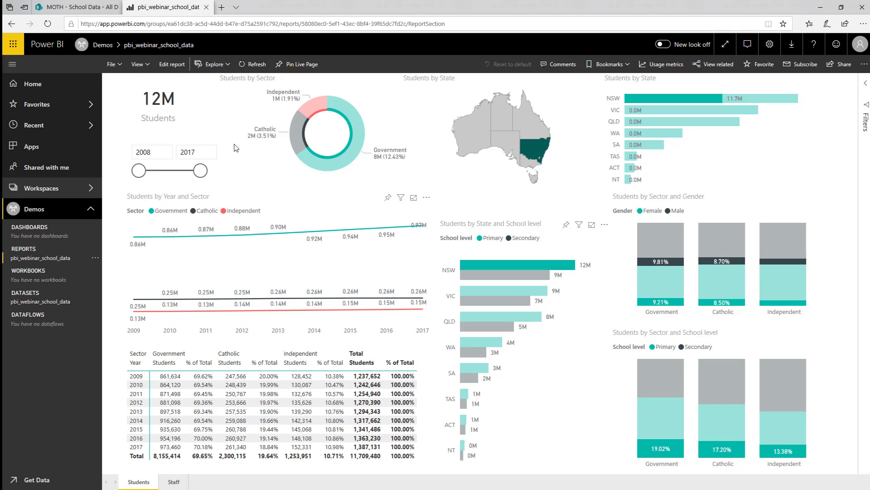
{"action": "left_click", "coordinate": [114, 64]}
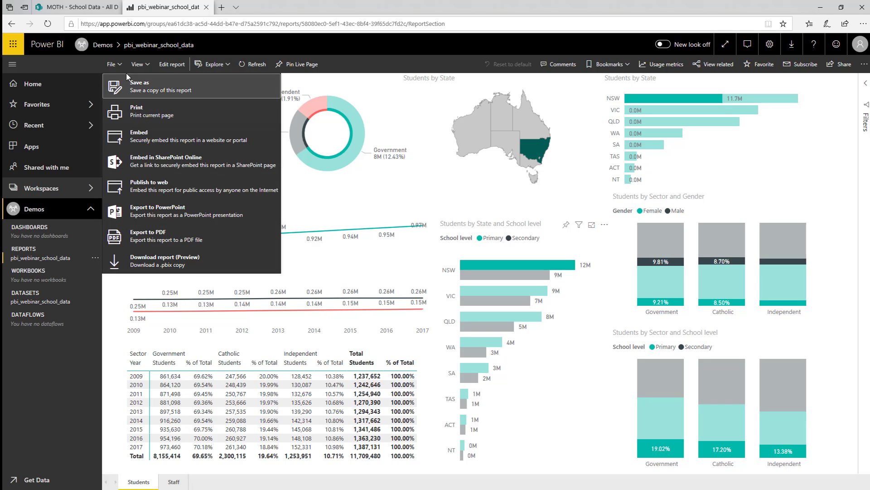
{"action": "left_click", "coordinate": [114, 307]}
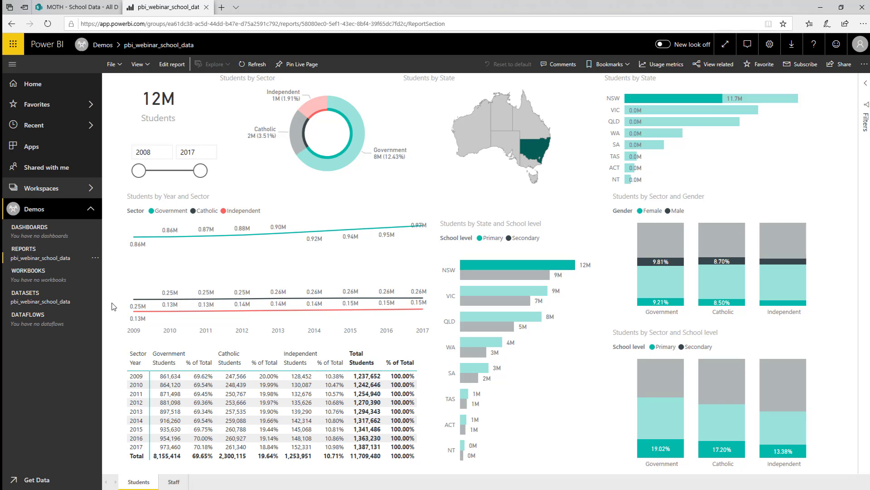
- Pin the live Students page to a new dashboard named School Data
{"action": "left_click", "coordinate": [303, 66]}
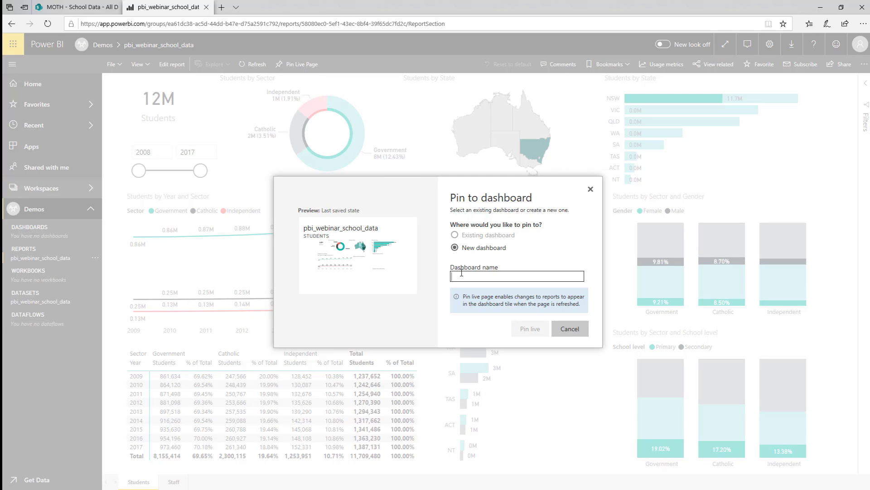
{"action": "type", "text": "School Data"}
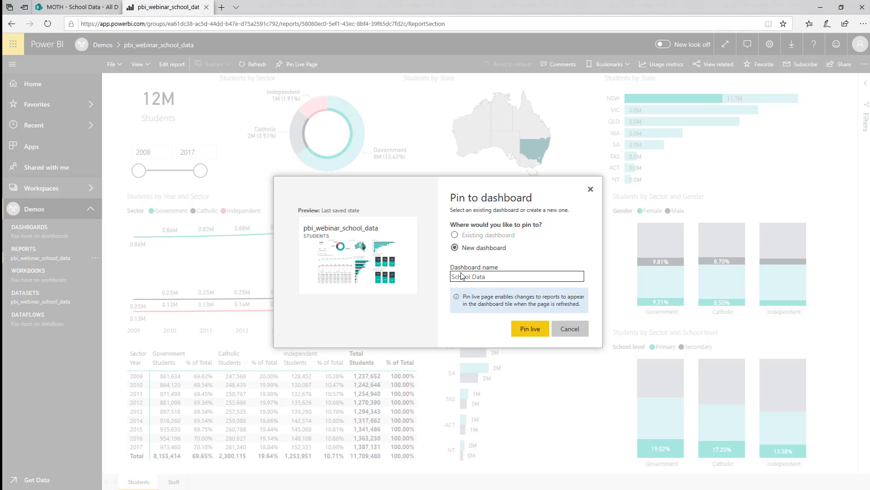
{"action": "left_click", "coordinate": [529, 328]}
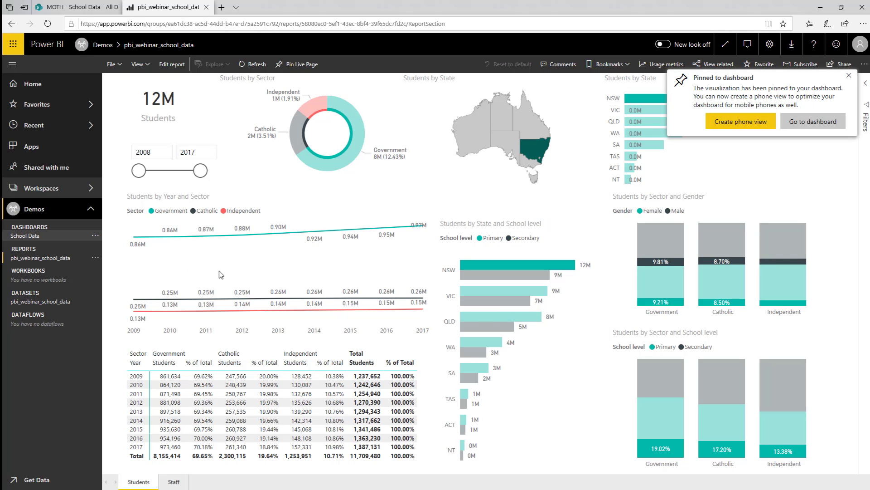
- Open the School Data dashboard and cross-filter it by the Government sector in the donut and by NSW on the map
{"action": "left_click", "coordinate": [38, 236]}
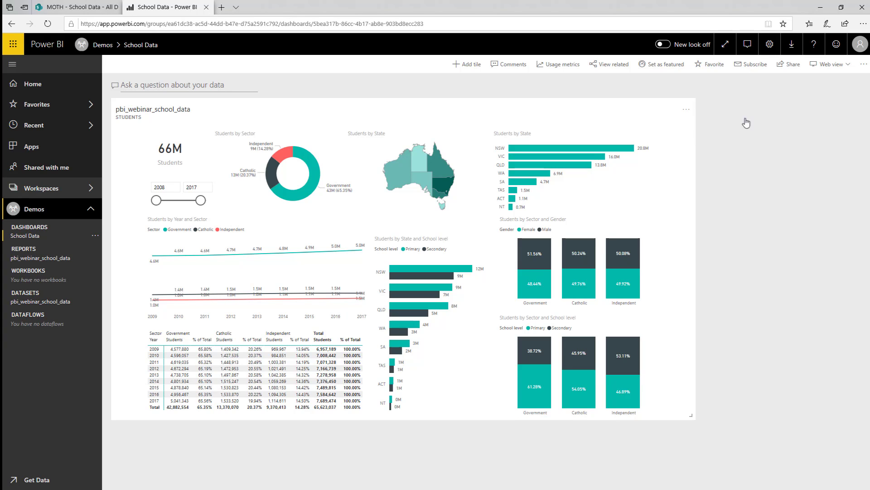
{"action": "left_click", "coordinate": [307, 160]}
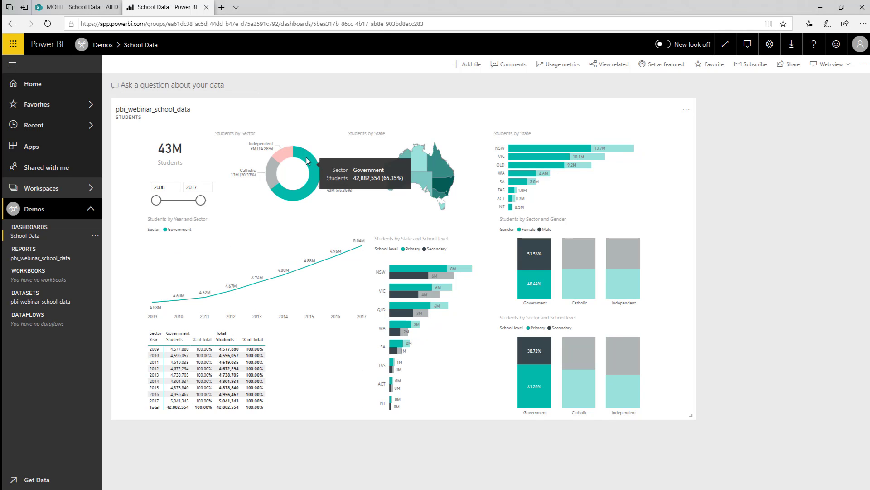
{"action": "left_click", "coordinate": [445, 187]}
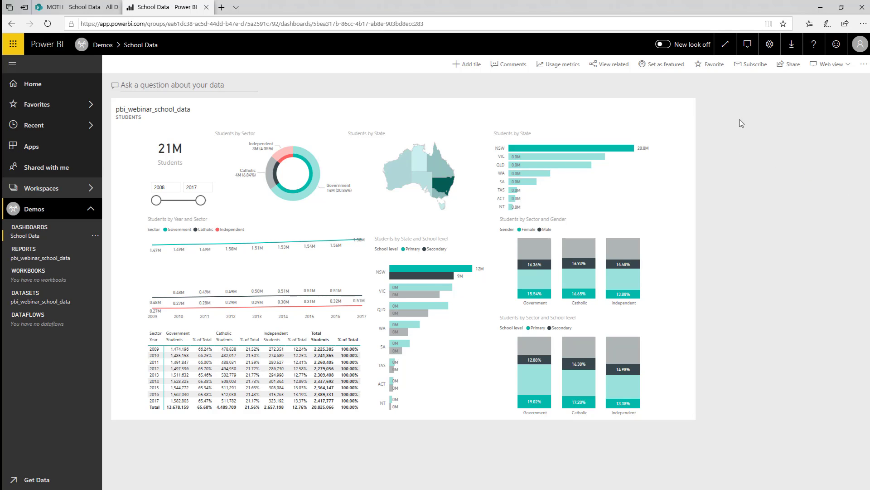
- Review the sharing options of the School Data dashboard and of the pbi_webinar_school_data report without sharing either
{"action": "left_click", "coordinate": [781, 73]}
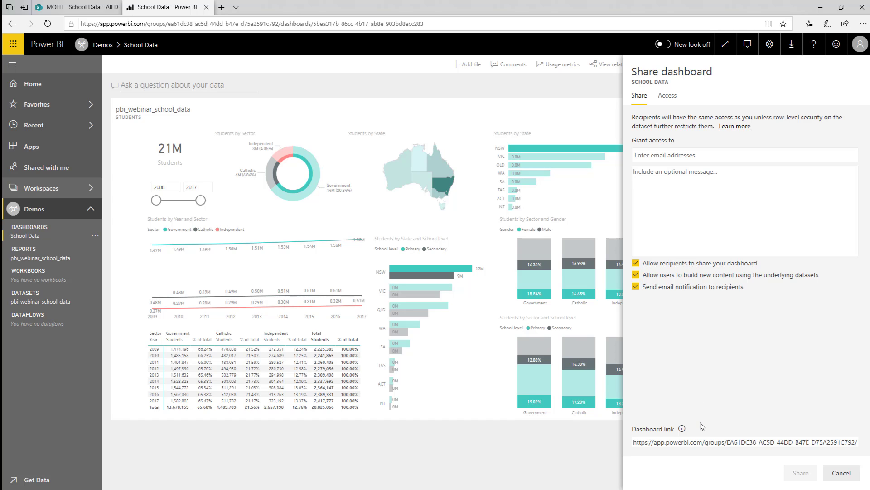
{"action": "left_click", "coordinate": [831, 474]}
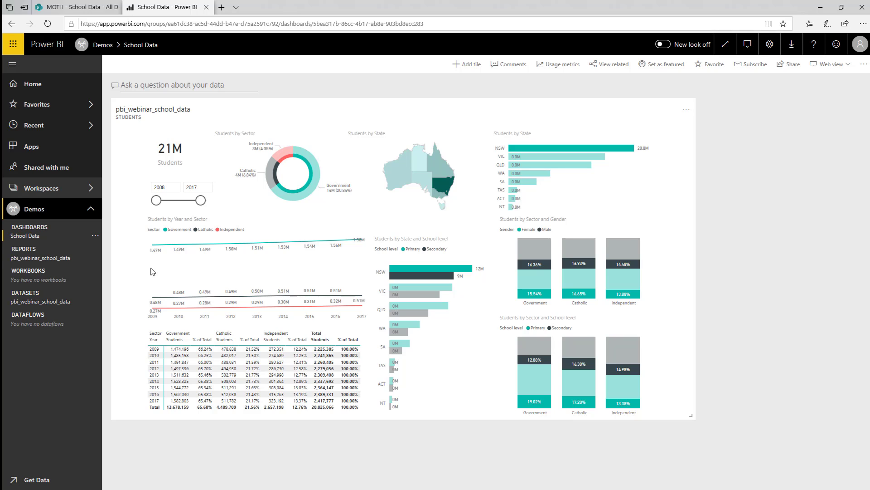
{"action": "left_click", "coordinate": [45, 261]}
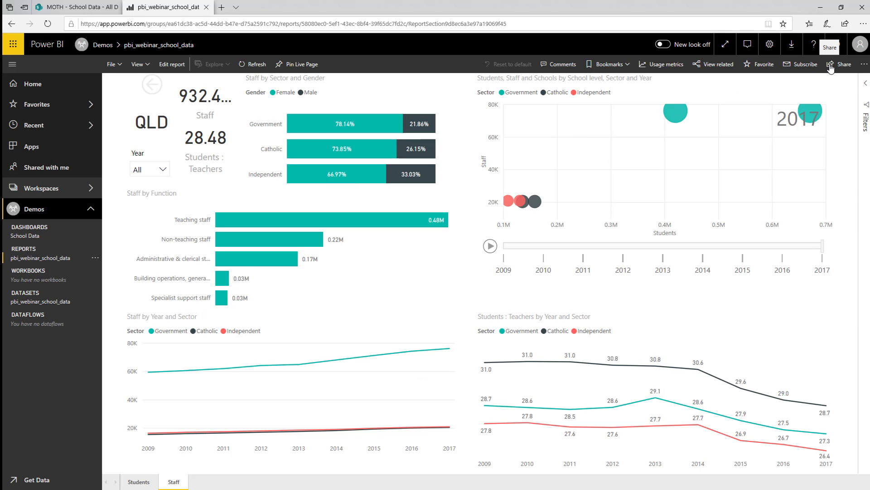
{"action": "left_click", "coordinate": [833, 66]}
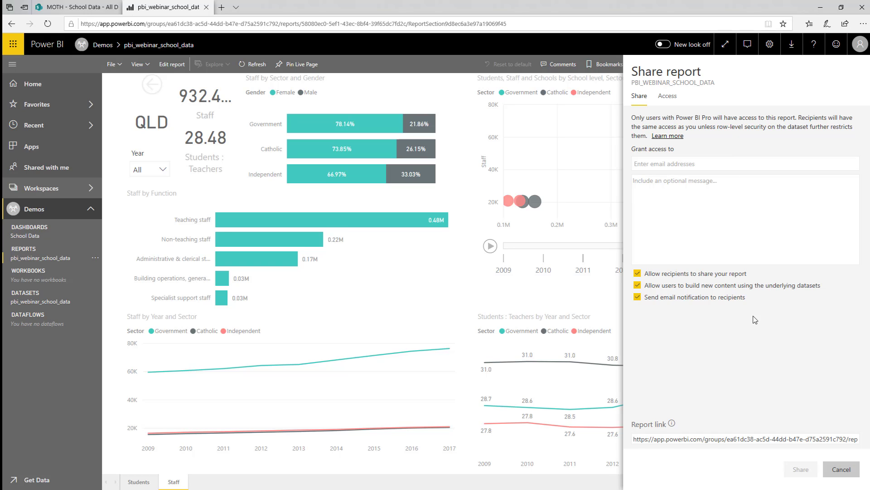
{"action": "left_click", "coordinate": [840, 470]}
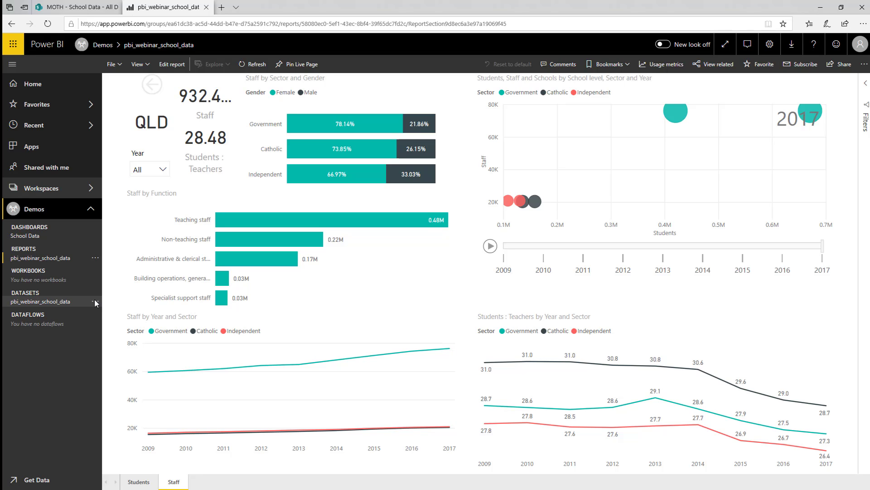
- Generate Quick Insights for the pbi_webinar_school_data dataset and browse the insight charts
{"action": "left_click", "coordinate": [95, 302]}
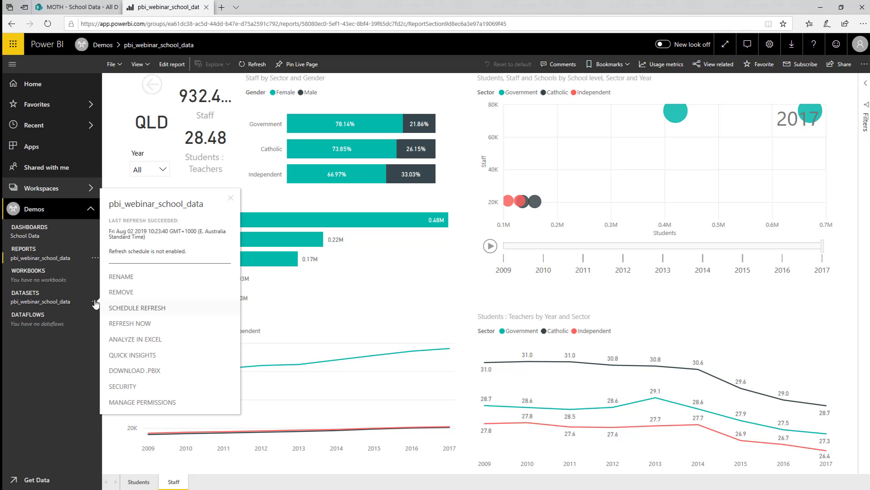
{"action": "left_click", "coordinate": [159, 355]}
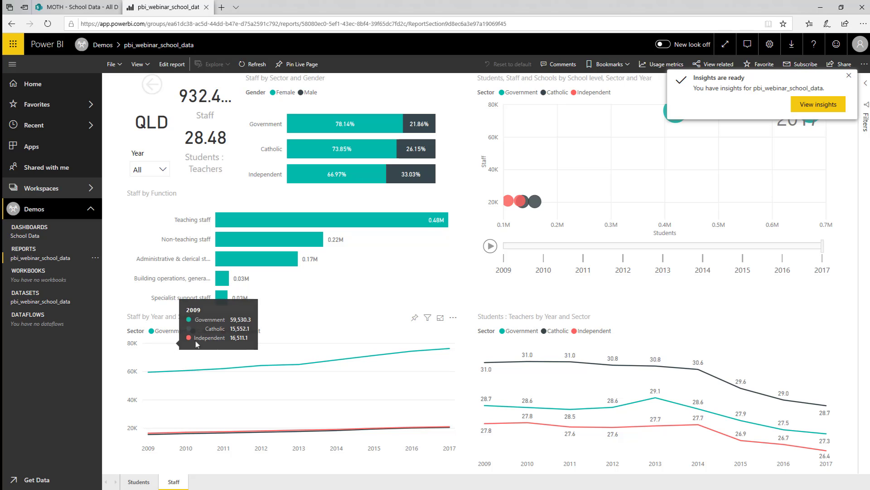
{"action": "left_click", "coordinate": [824, 103]}
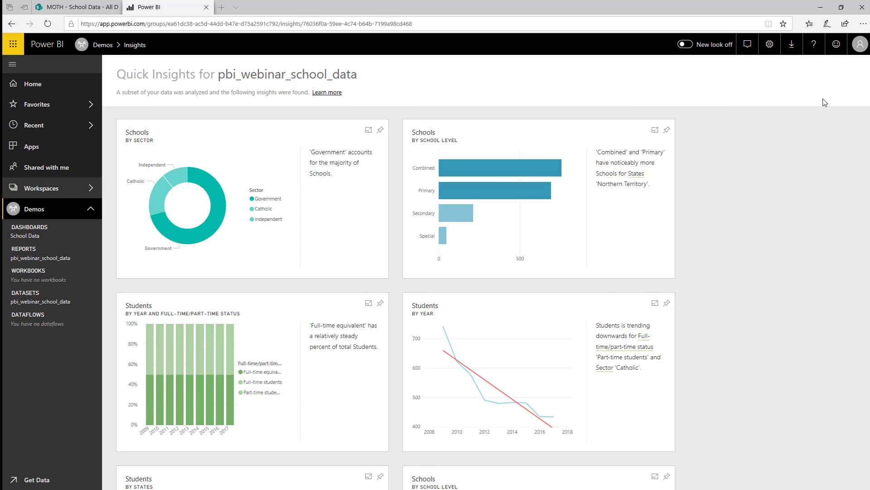
{"action": "scroll", "coordinate": [825, 103], "scroll_direction": "down", "scroll_amount": 4}
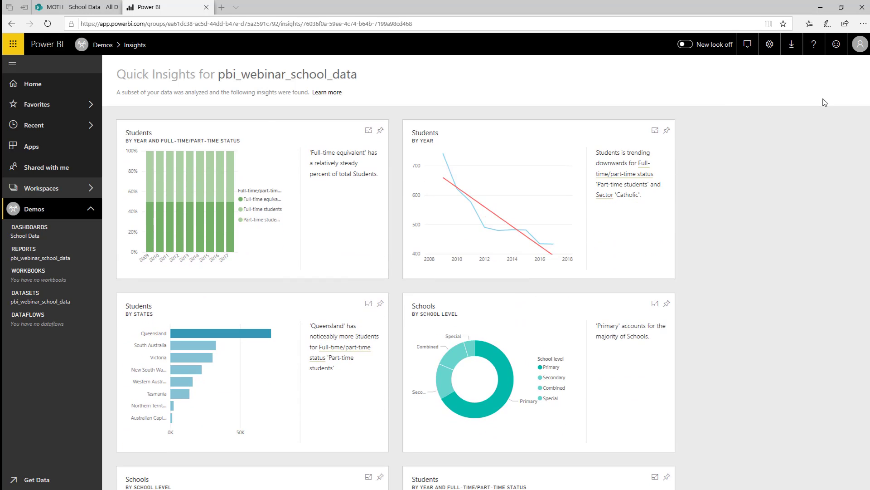
{"action": "scroll", "coordinate": [825, 102], "scroll_direction": "down", "scroll_amount": 3}
{"action": "scroll", "coordinate": [825, 102], "scroll_direction": "down", "scroll_amount": 8}
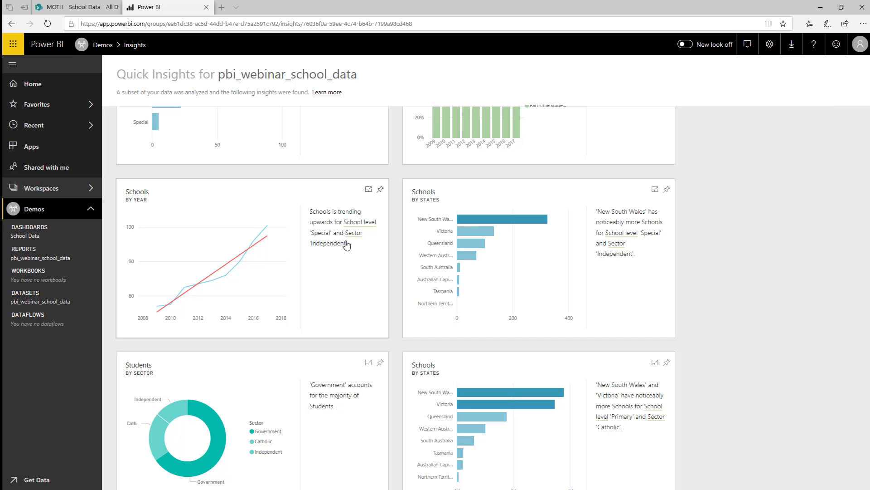
- Examine the Schools by Year trend insight and its filters in focus mode, and return to the School Data dashboard
{"action": "left_click", "coordinate": [369, 191]}
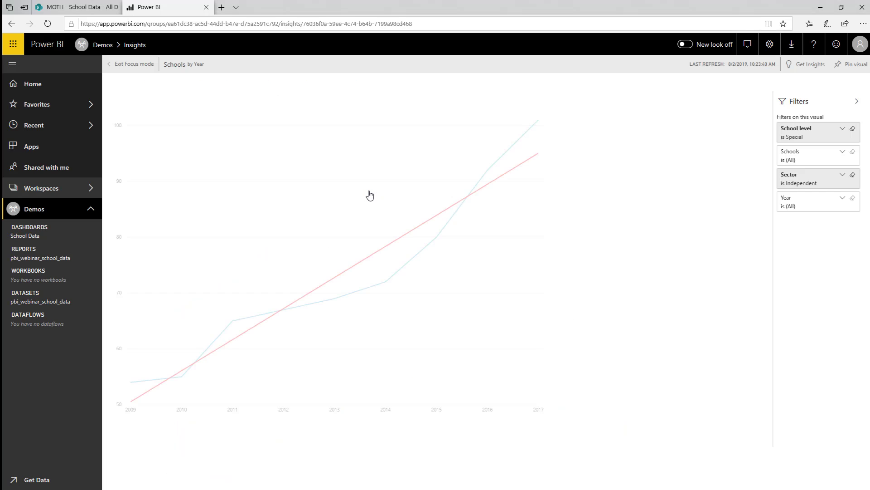
{"action": "left_click", "coordinate": [843, 130]}
{"action": "left_click", "coordinate": [843, 131]}
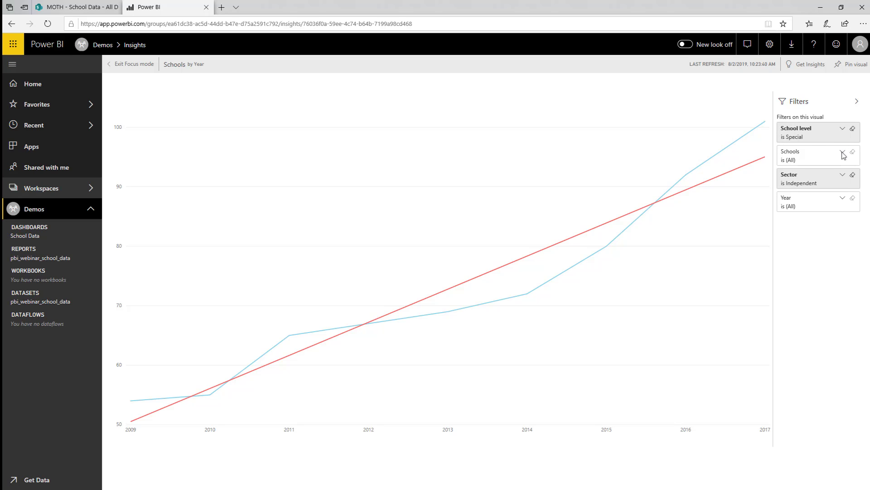
{"action": "left_click", "coordinate": [842, 154]}
{"action": "left_click", "coordinate": [843, 154]}
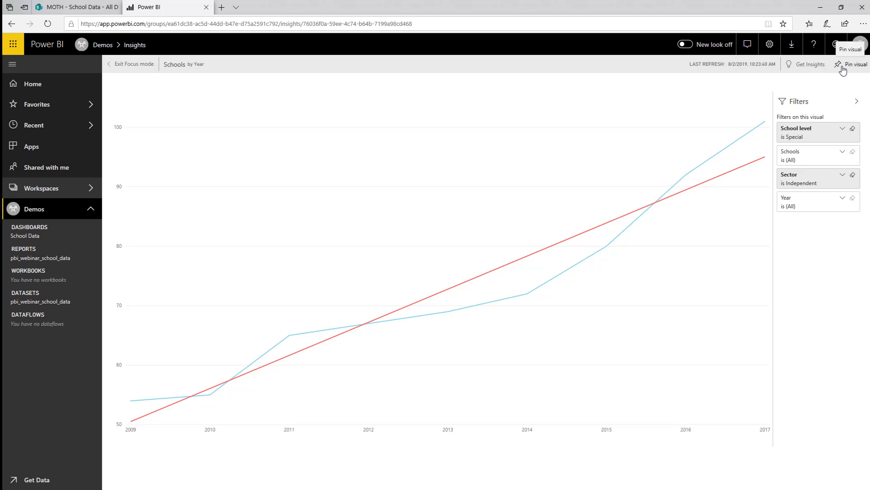
{"action": "left_click", "coordinate": [134, 64]}
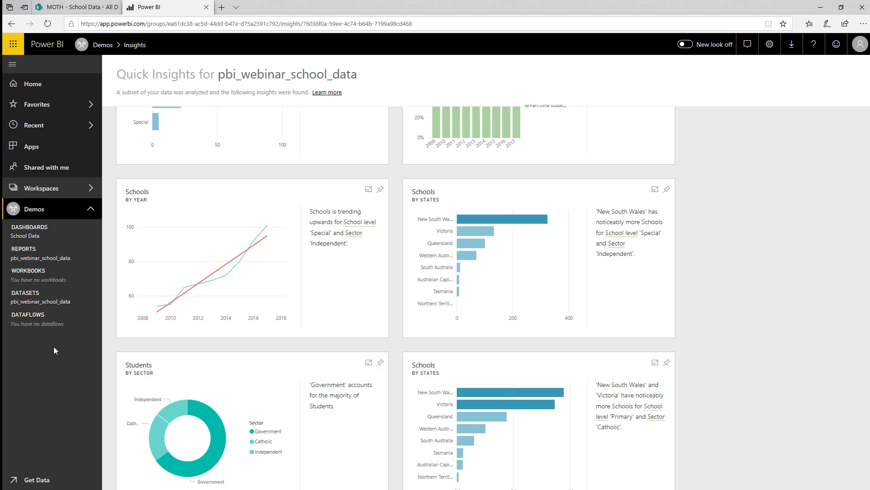
{"action": "left_click", "coordinate": [45, 241]}
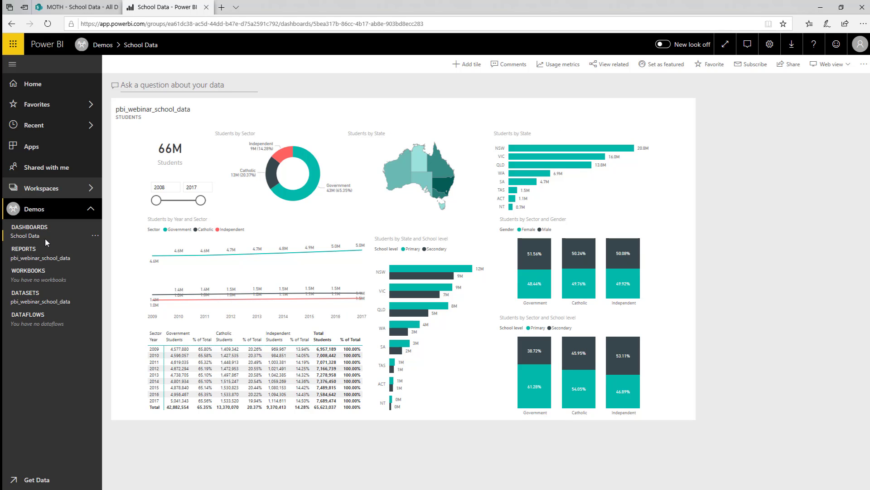
- Ask the dashboard's Q&A for "top 3 functions by staff", first in a pie and then in a stacked bar chart
{"action": "left_click", "coordinate": [227, 86]}
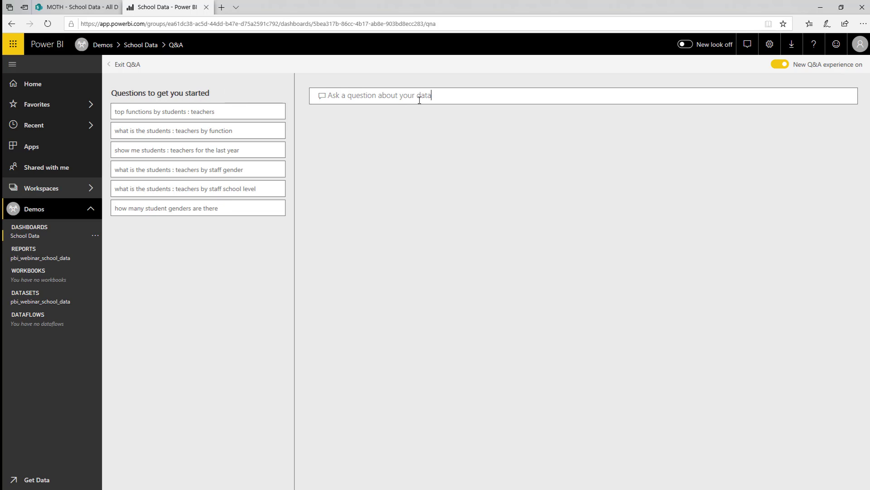
{"action": "type", "text": "top 3"}
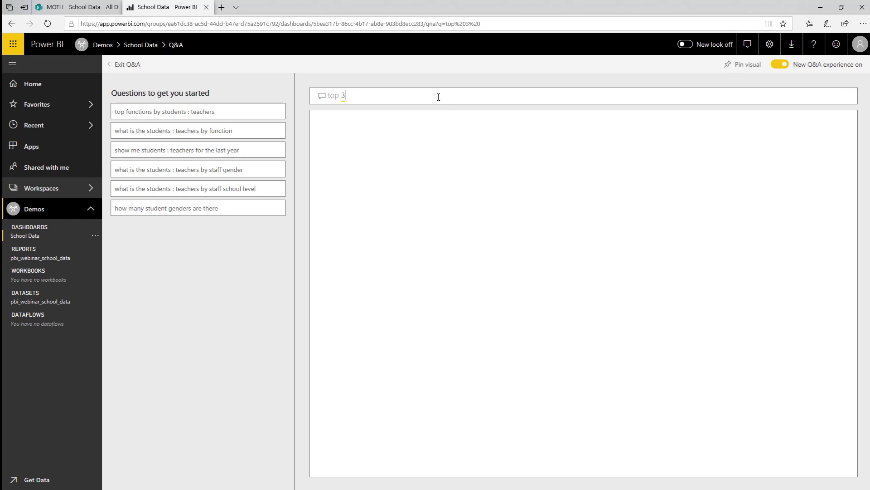
{"action": "type", "text": " functions by staff"}
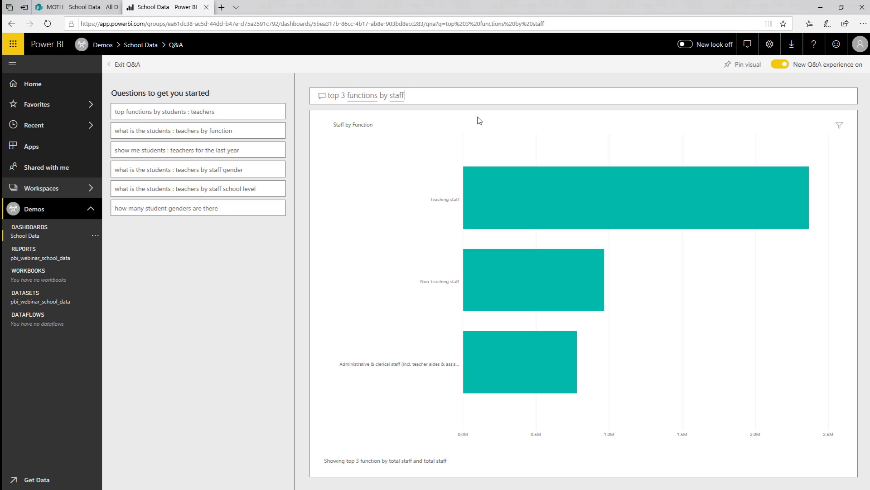
{"action": "type", "text": "in a pie"}
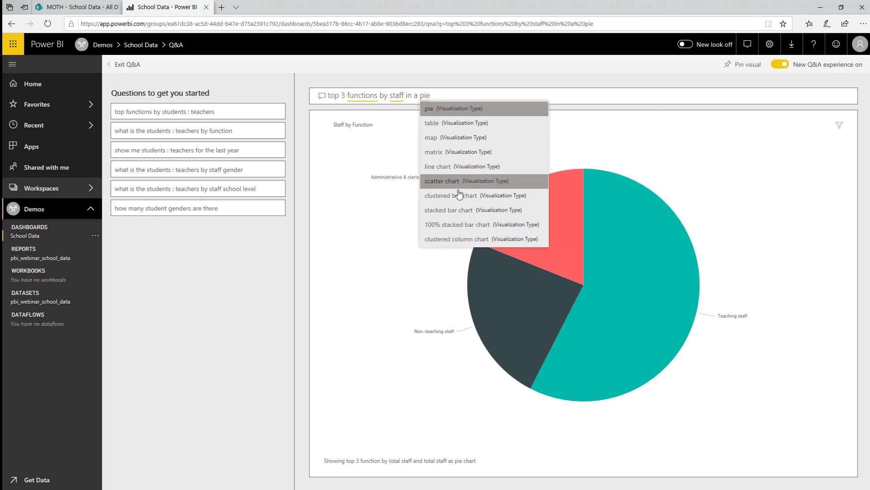
{"action": "left_click", "coordinate": [459, 211]}
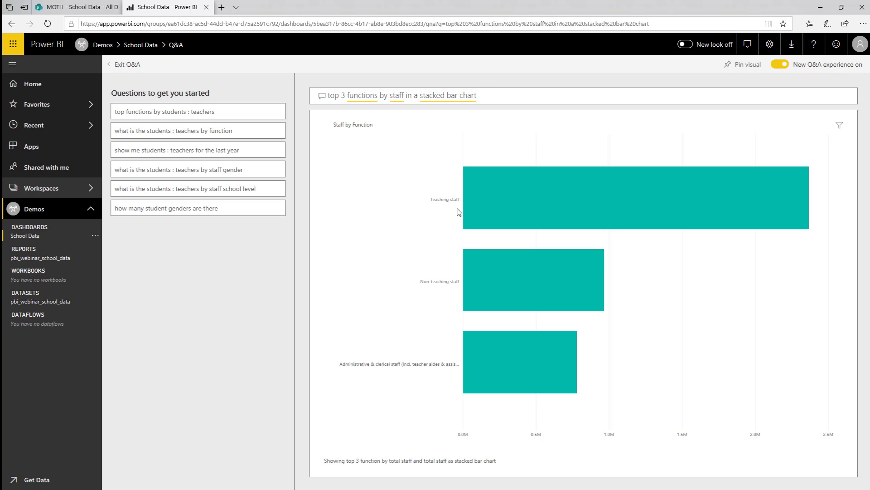
- Open the Students page of the pbi_webinar_school_data report and extend the year slicer's end to 2018
{"action": "left_click", "coordinate": [73, 258]}
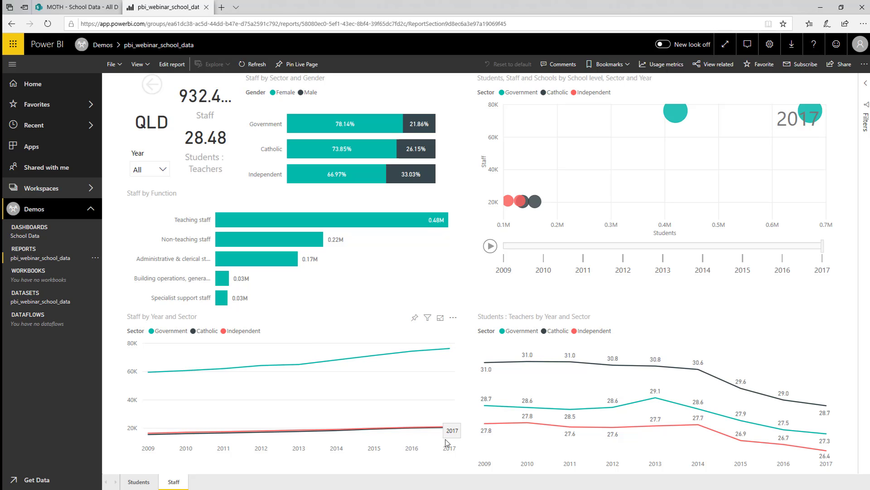
{"action": "left_click", "coordinate": [134, 483]}
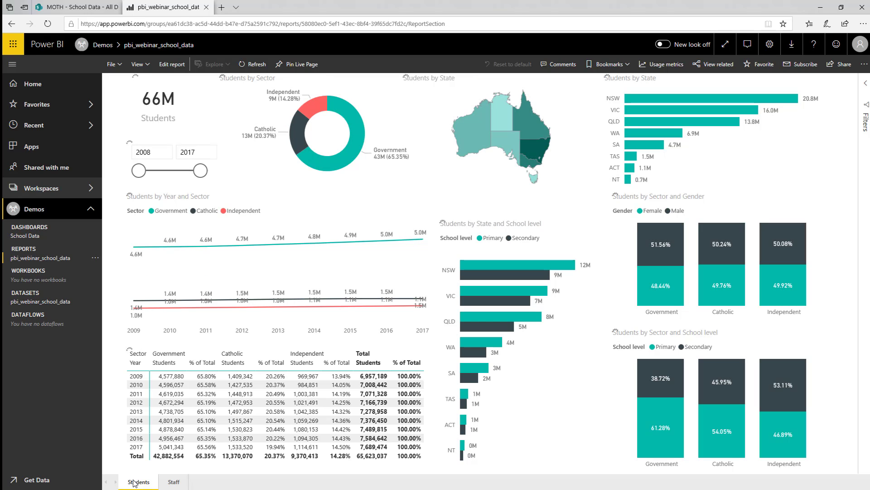
{"action": "left_click_drag", "start_coordinate": [200, 171], "coordinate": [220, 175]}
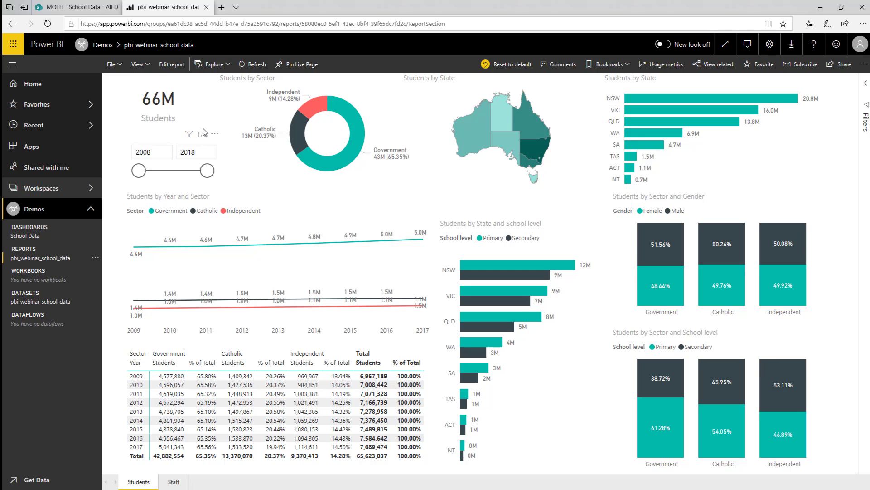
- Switch to the SharePoint document library and upload 2018_schools.csv to the Schools folder under School Data
{"action": "left_click", "coordinate": [76, 8]}
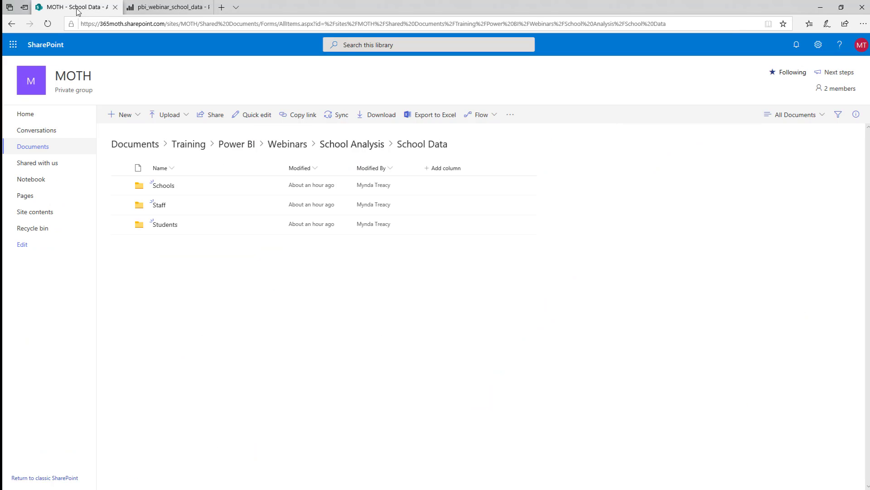
{"action": "left_click", "coordinate": [168, 186]}
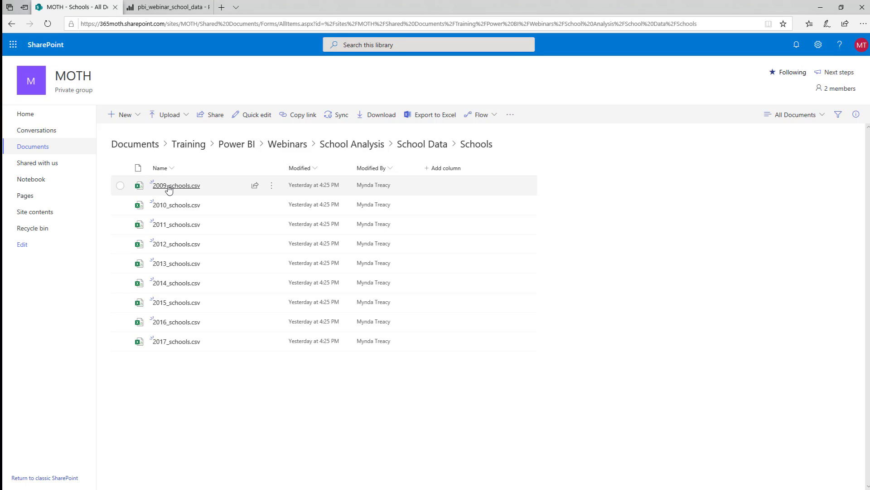
{"action": "left_click", "coordinate": [180, 116]}
{"action": "left_click", "coordinate": [160, 134]}
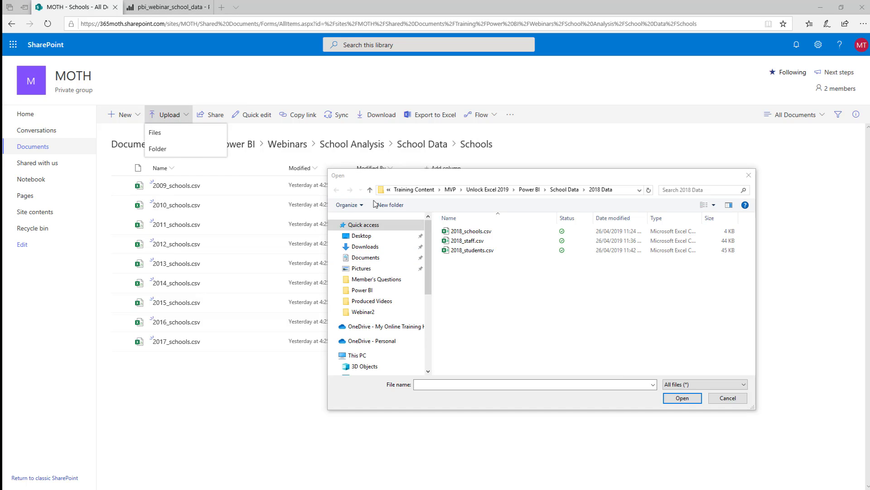
{"action": "double_click", "coordinate": [475, 237]}
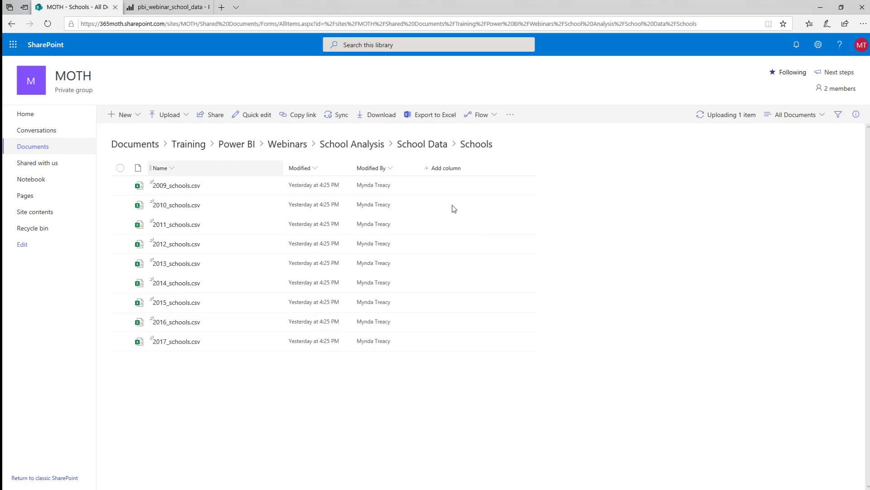
- Upload 2018_staff.csv to the Staff folder under School Data
{"action": "left_click", "coordinate": [406, 151]}
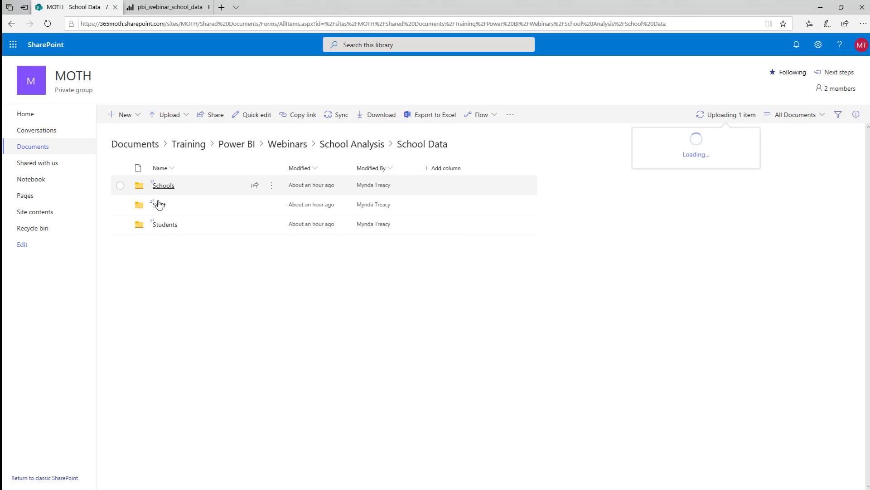
{"action": "left_click", "coordinate": [159, 206]}
{"action": "left_click", "coordinate": [159, 205]}
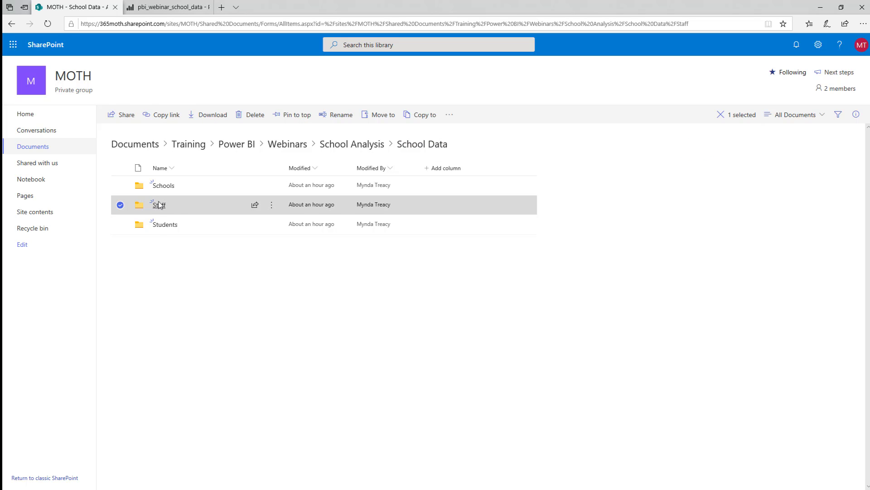
{"action": "left_click", "coordinate": [183, 116]}
{"action": "left_click", "coordinate": [176, 132]}
{"action": "double_click", "coordinate": [469, 242]}
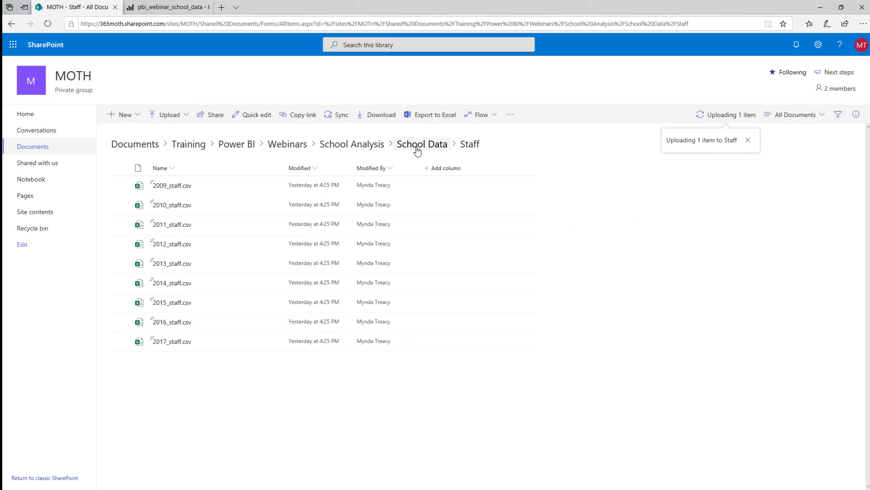
- Upload 2018_students.csv to the Students folder under School Data
{"action": "left_click", "coordinate": [415, 146]}
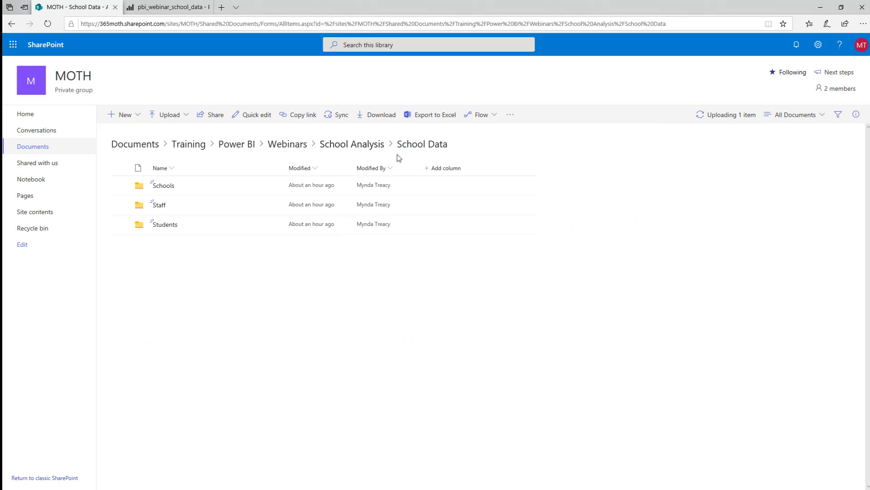
{"action": "left_click", "coordinate": [171, 226]}
{"action": "left_click", "coordinate": [177, 119]}
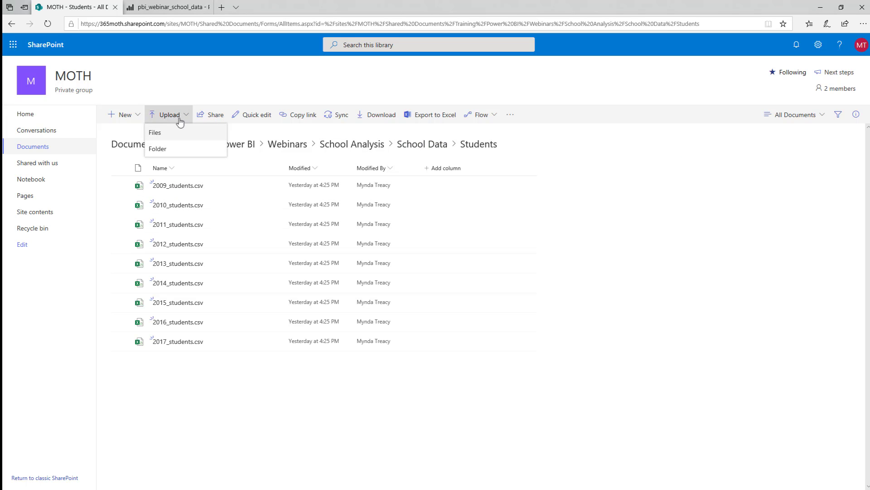
{"action": "left_click", "coordinate": [176, 133]}
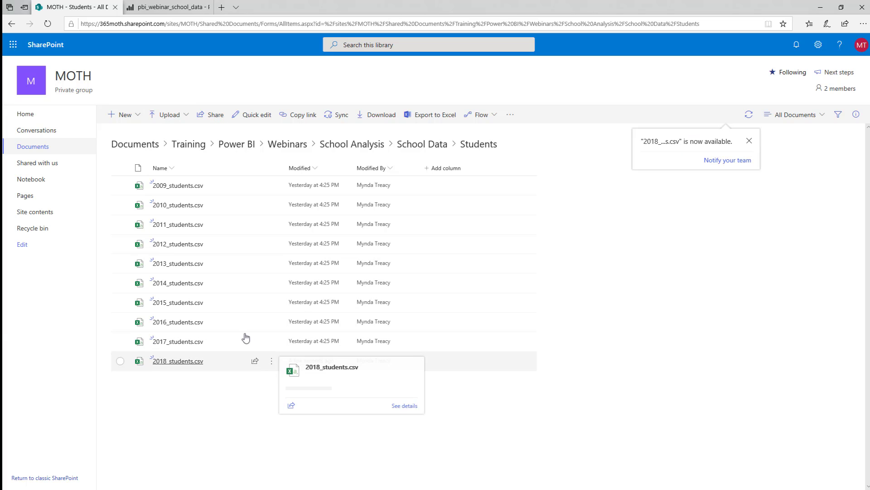
- Switch to Power BI and try to refresh the pbi_webinar_school_data dataset
{"action": "left_click", "coordinate": [176, 8]}
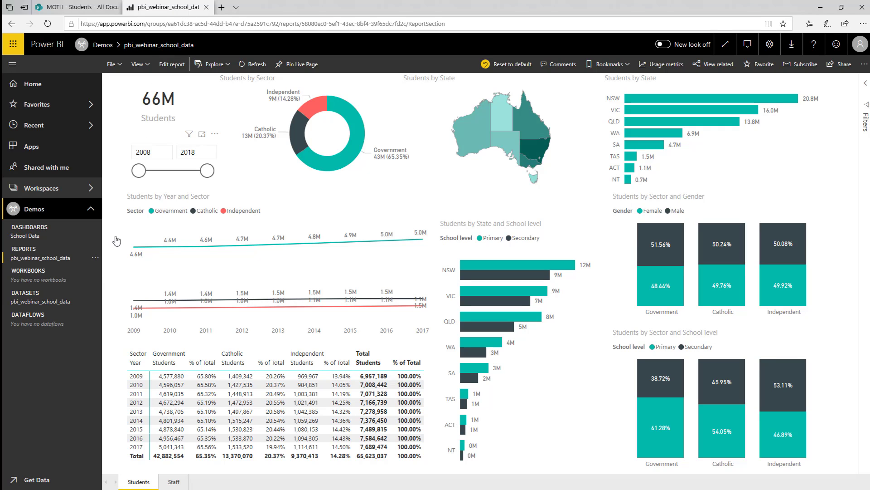
{"action": "left_click", "coordinate": [95, 302]}
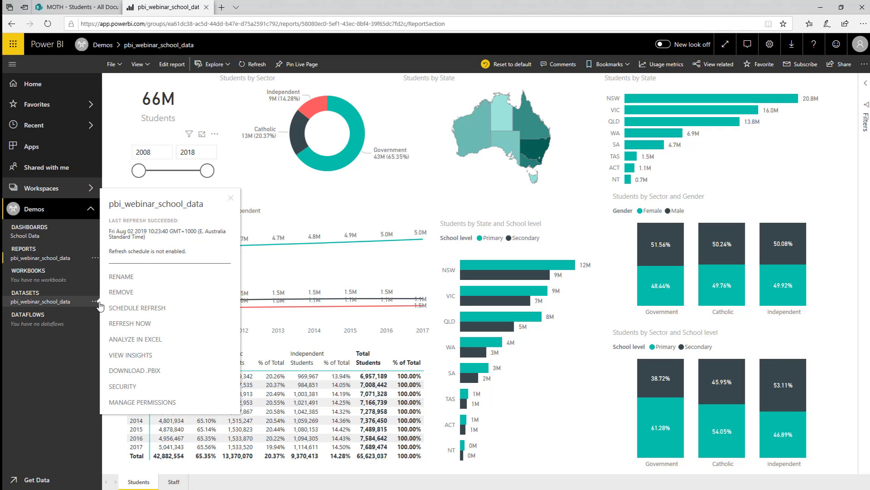
{"action": "left_click", "coordinate": [158, 325]}
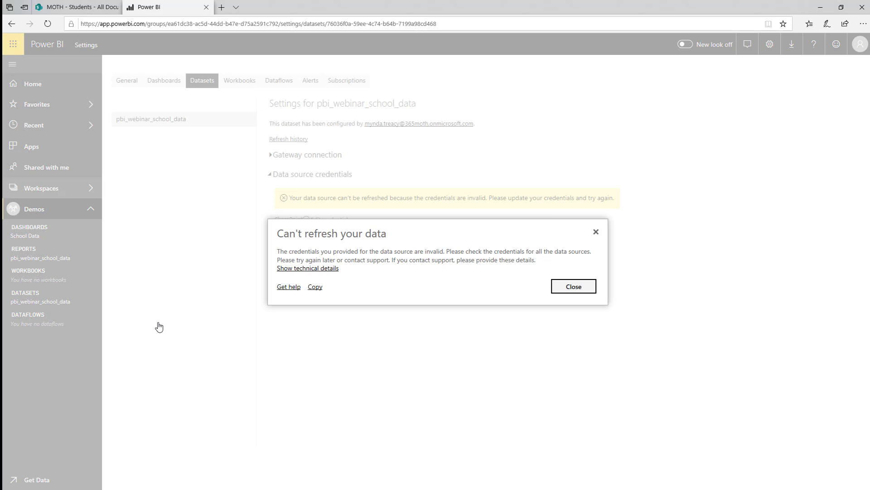
{"action": "left_click", "coordinate": [562, 290]}
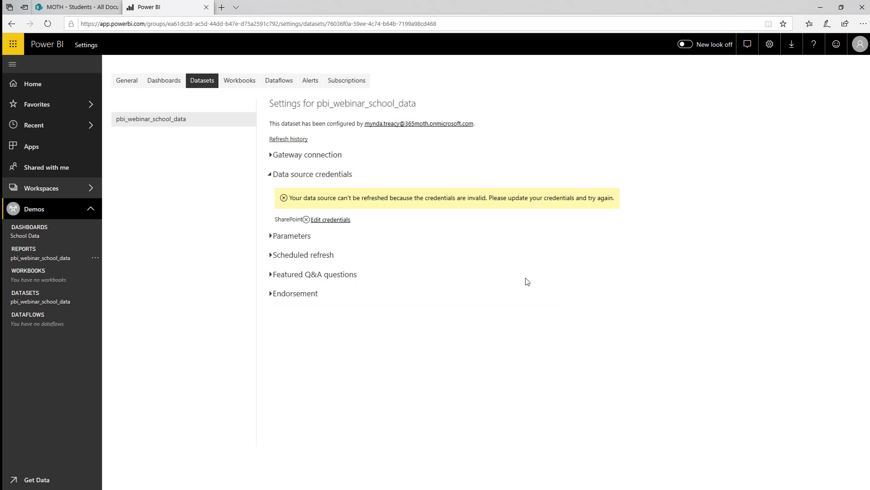
- Edit the dataset's SharePoint credentials to use OAuth2 authentication with privacy level None, and sign in
{"action": "left_click", "coordinate": [323, 220]}
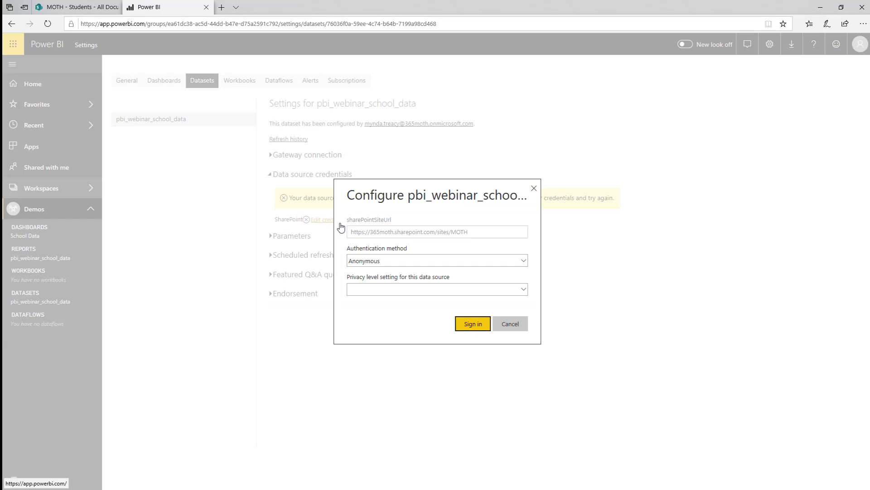
{"action": "left_click", "coordinate": [372, 264]}
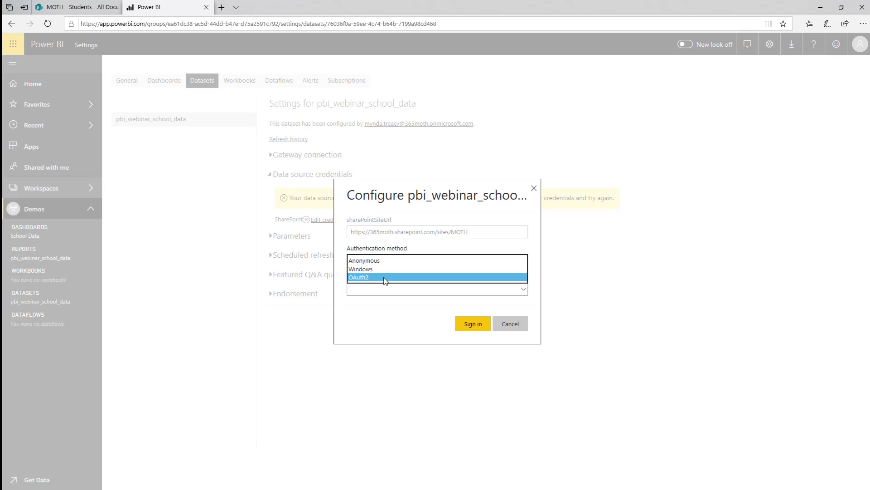
{"action": "left_click", "coordinate": [384, 278]}
{"action": "left_click", "coordinate": [380, 289]}
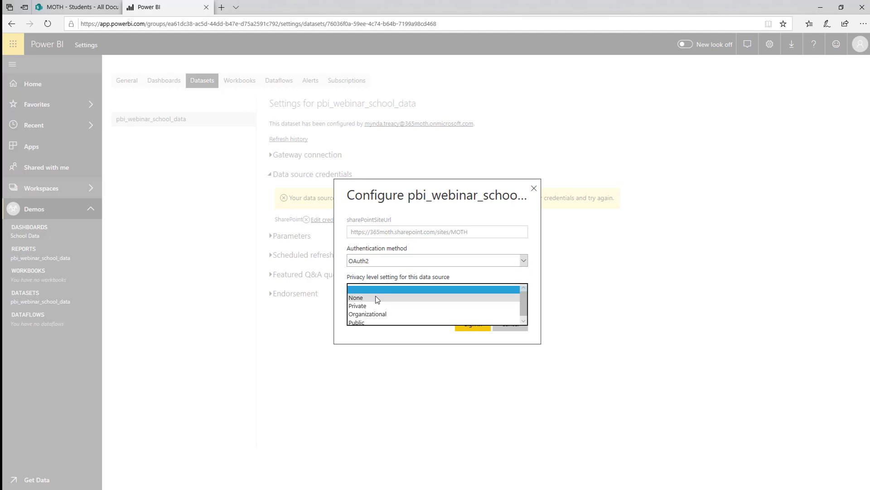
{"action": "left_click", "coordinate": [376, 298]}
{"action": "left_click", "coordinate": [469, 326]}
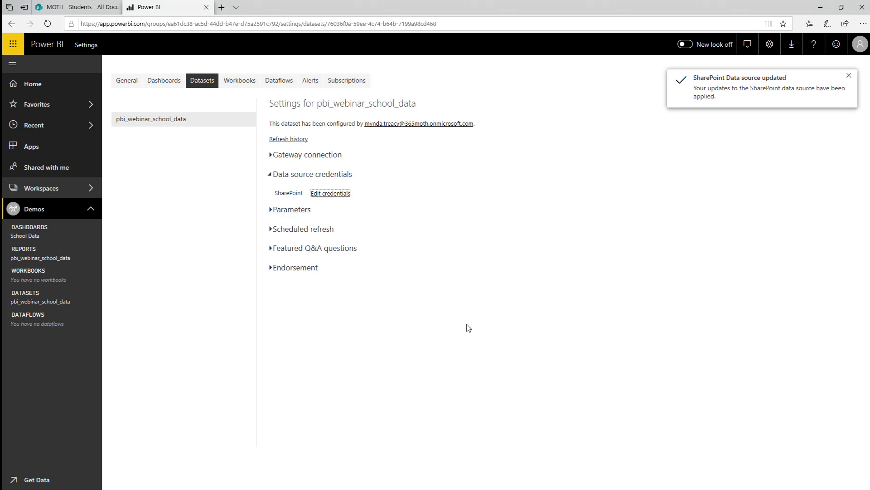
- Refresh the pbi_webinar_school_data dataset and check the Staff and Students pages of its report for 2018 data
{"action": "left_click", "coordinate": [94, 301]}
{"action": "left_click", "coordinate": [122, 324]}
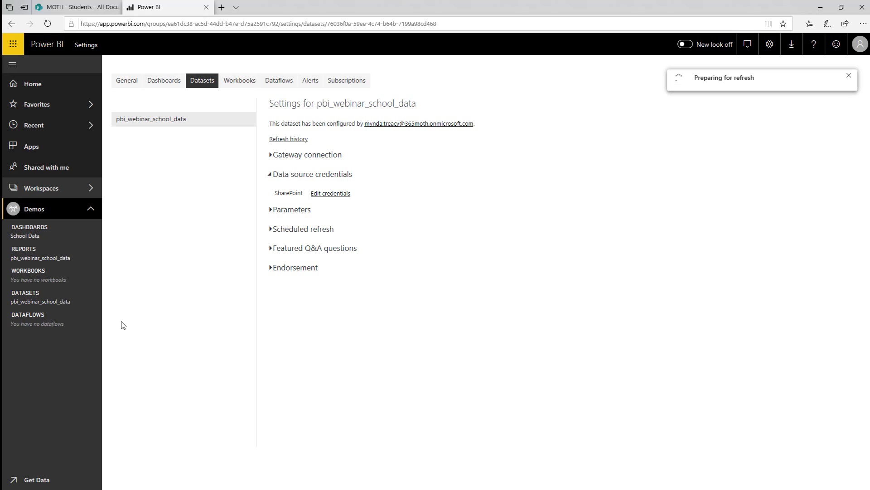
{"action": "left_click", "coordinate": [56, 262]}
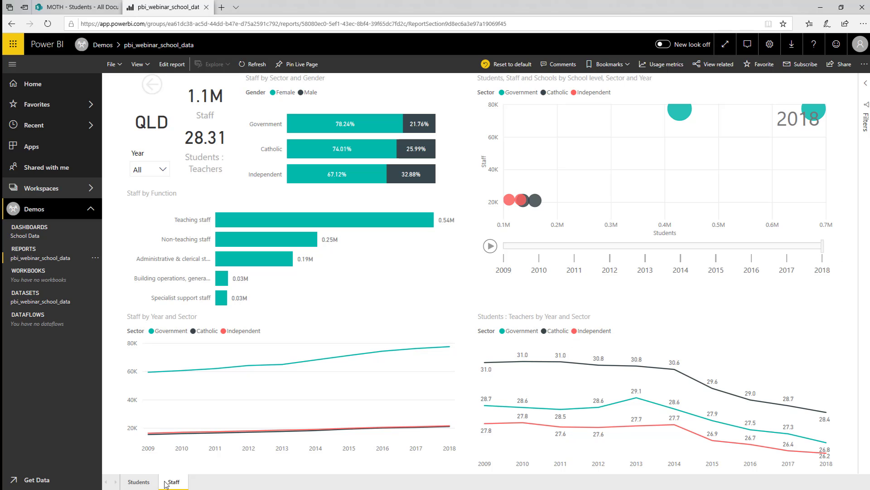
{"action": "left_click", "coordinate": [140, 484]}
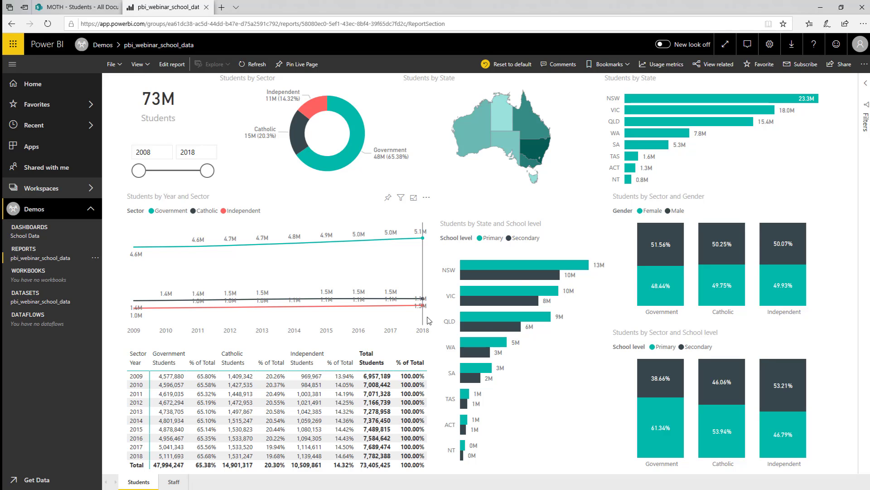
{"action": "mouse_move", "coordinate": [428, 320]}
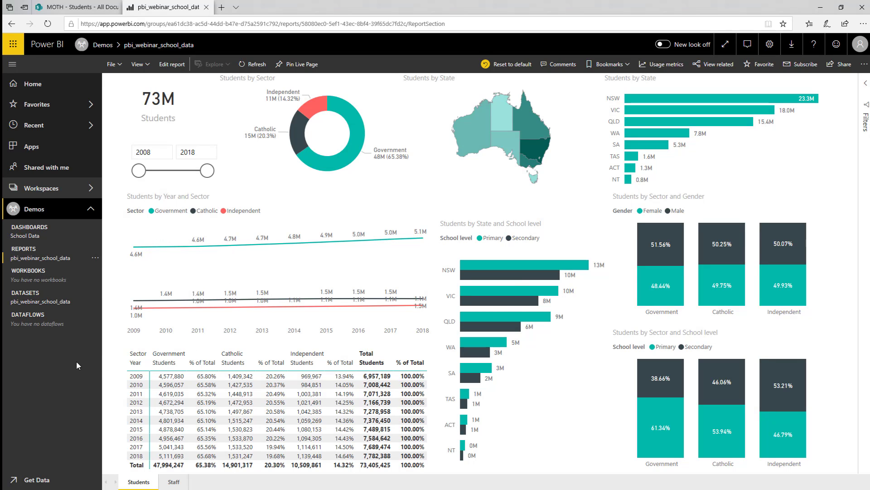